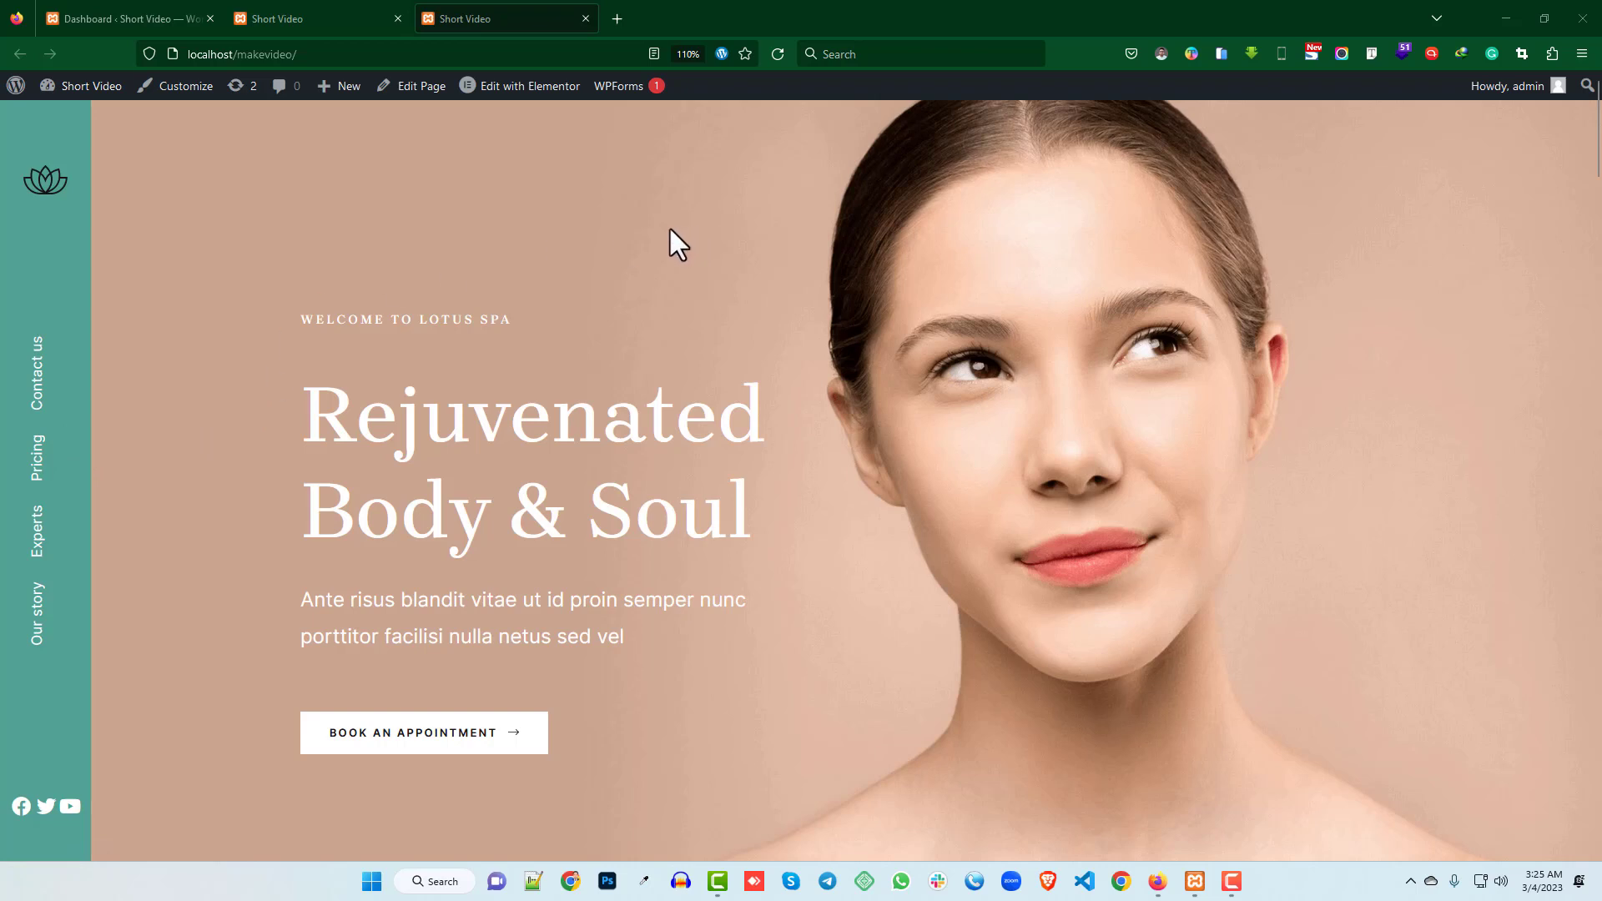
# - Compare the Short Video home page that has a horizontal header with the version that has a vertical sidebar header
pyautogui.click(304, 12)
pyautogui.scroll(-6, 71, 348)
pyautogui.scroll(5, 79, 344)
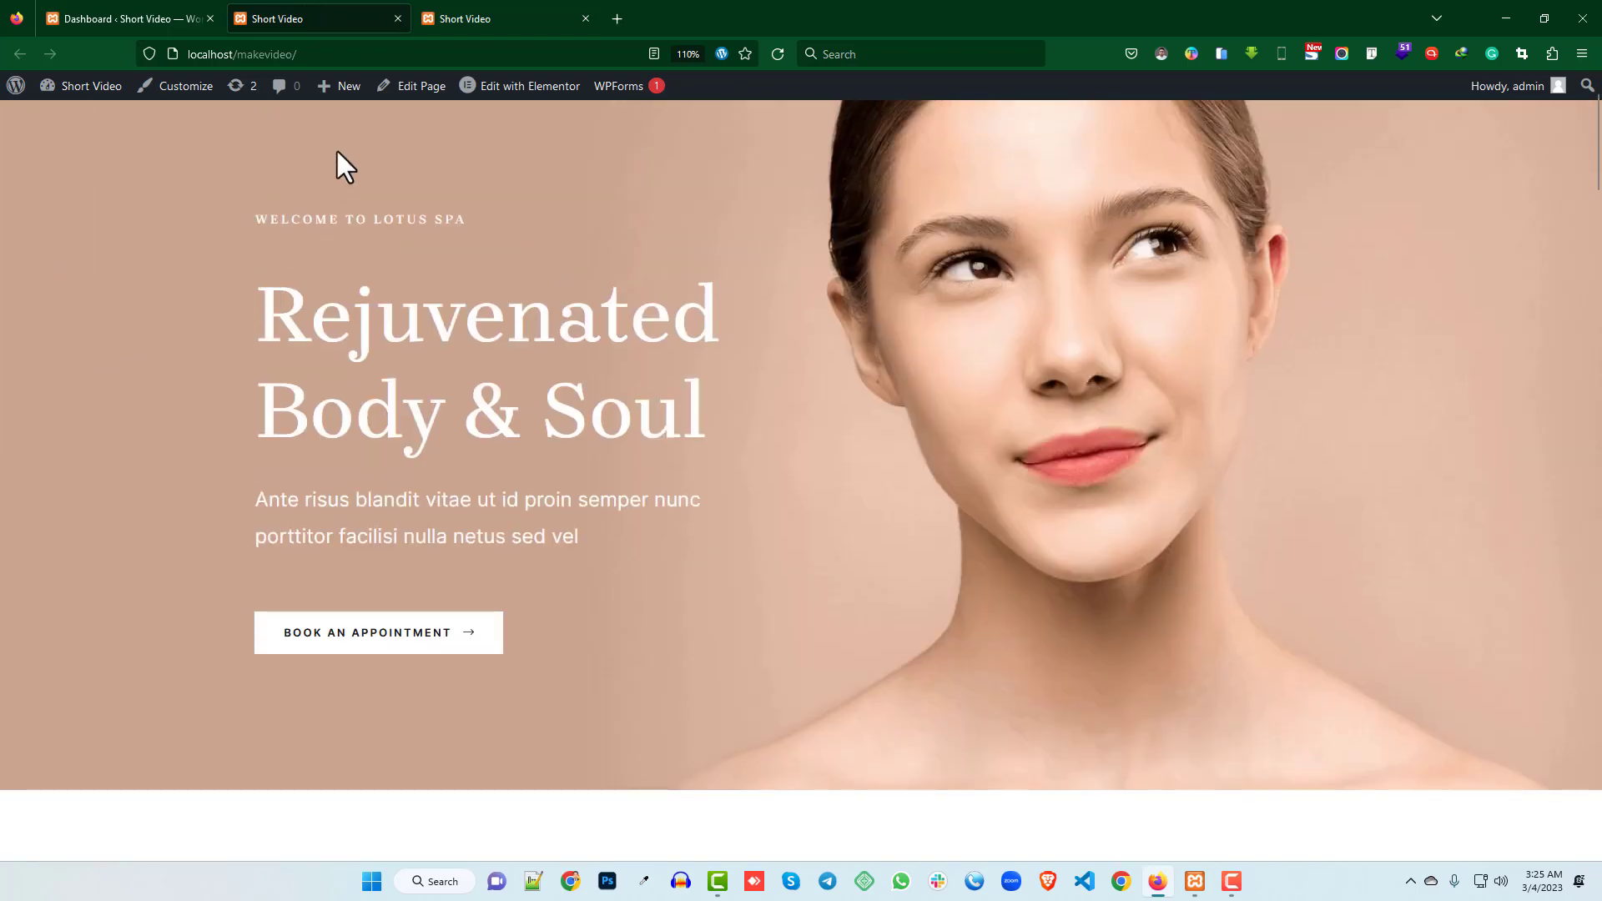
pyautogui.scroll(1, 337, 152)
pyautogui.click(490, 12)
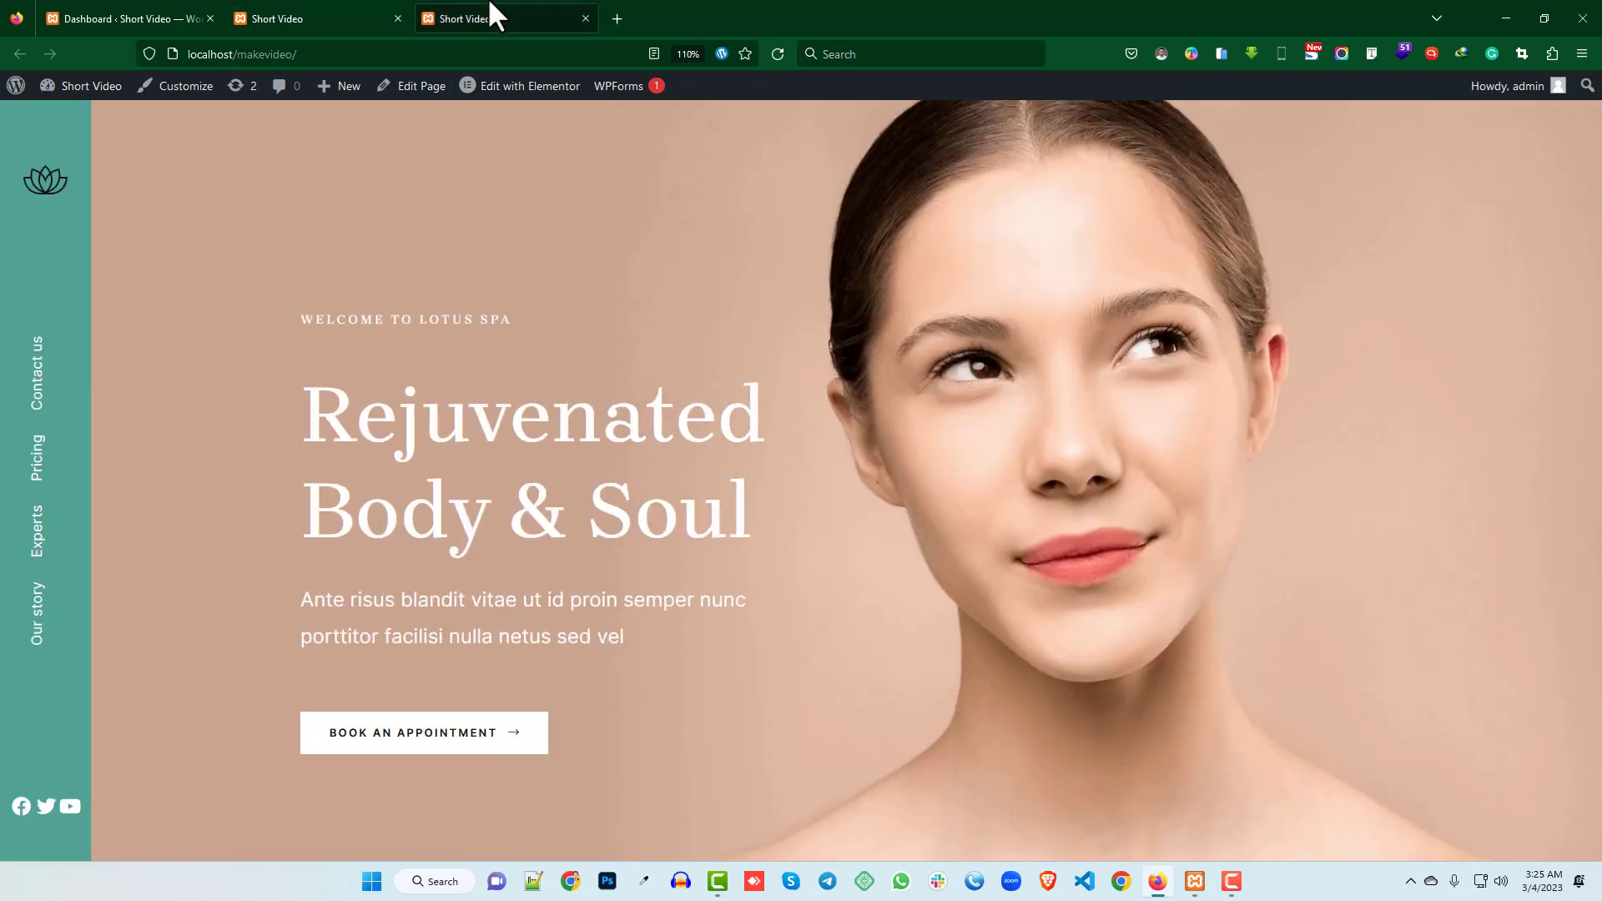
pyautogui.click(287, 6)
pyautogui.click(465, 12)
pyautogui.scroll(-6, 33, 458)
pyautogui.scroll(6, 35, 453)
# - Open the Elementor Theme Builder from the WordPress dashboard in a separate tab
pyautogui.click(146, 14)
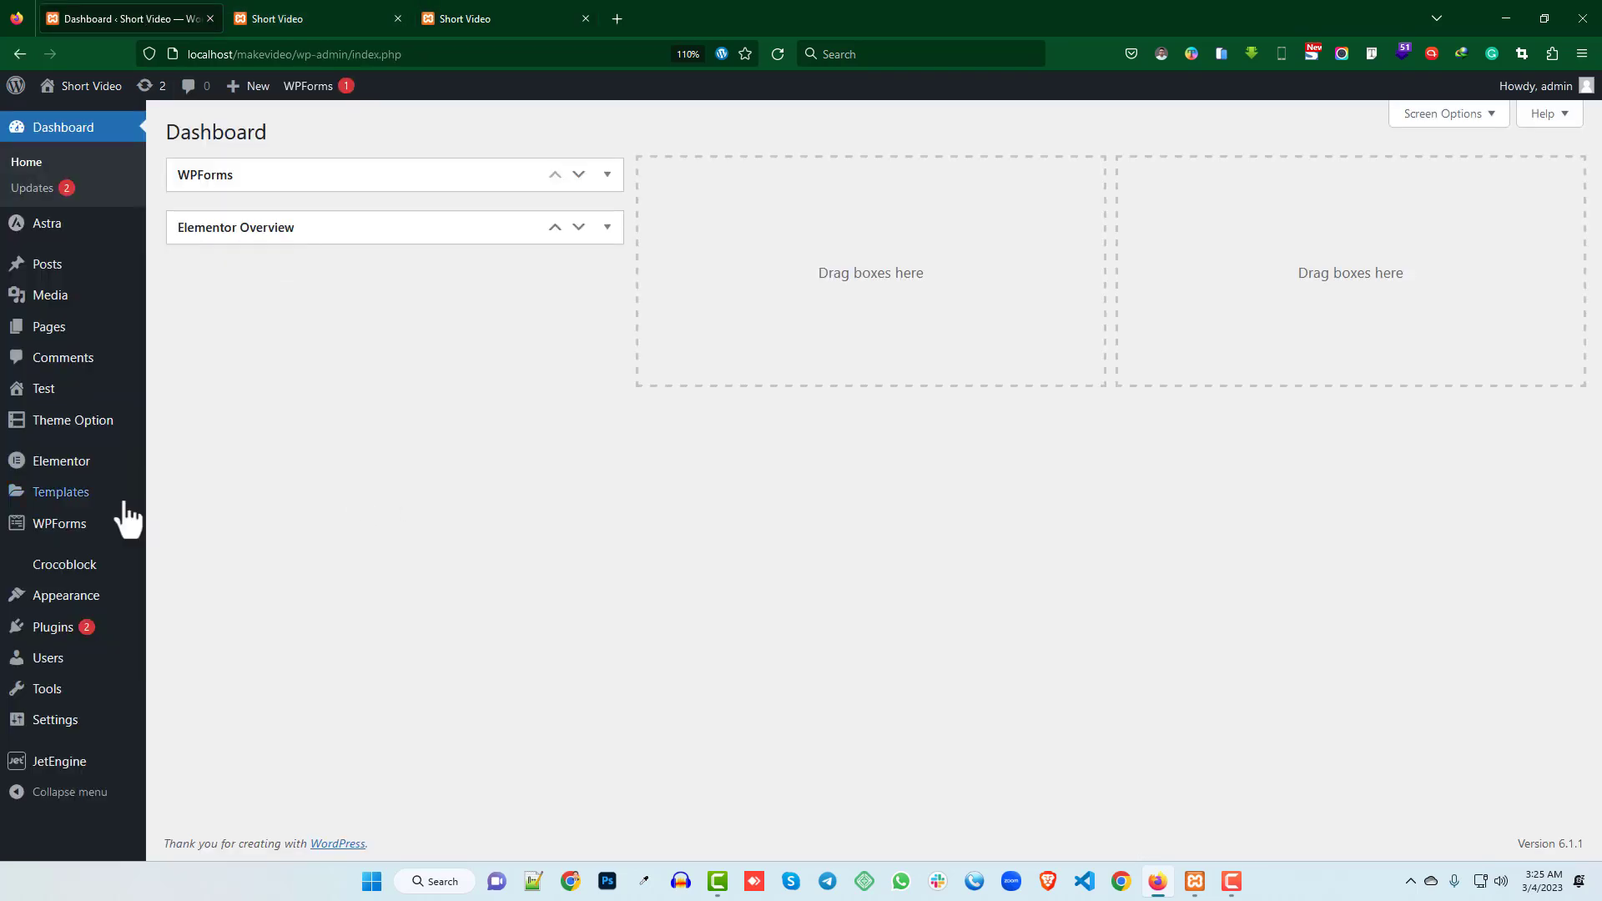
pyautogui.moveTo(55, 497)
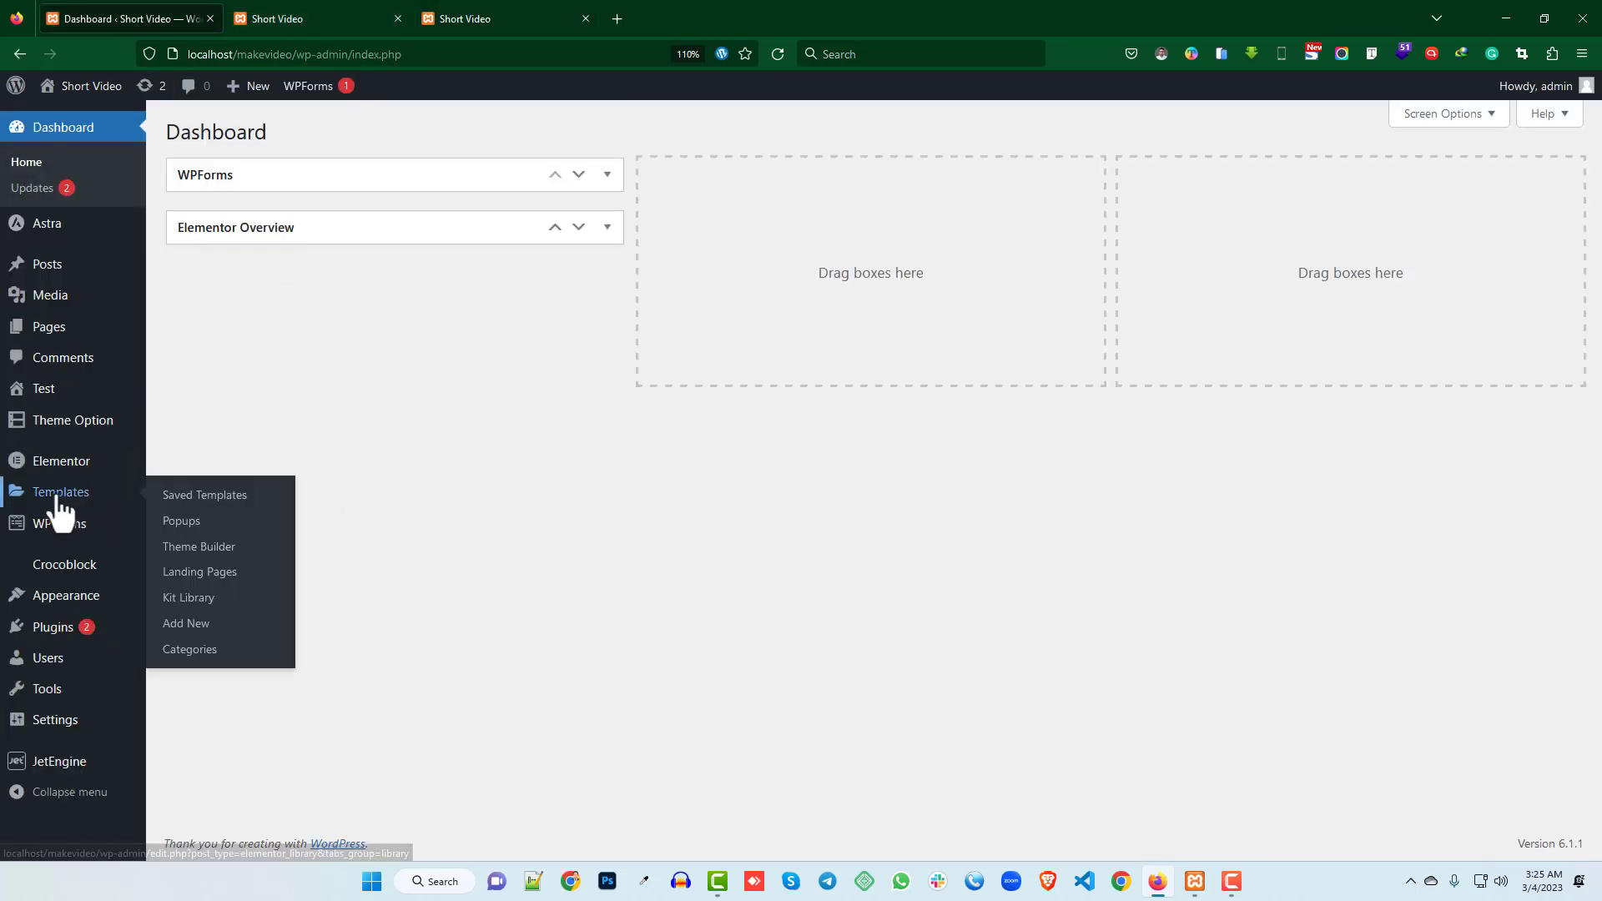
pyautogui.middleClick(198, 551)
pyautogui.click(278, 15)
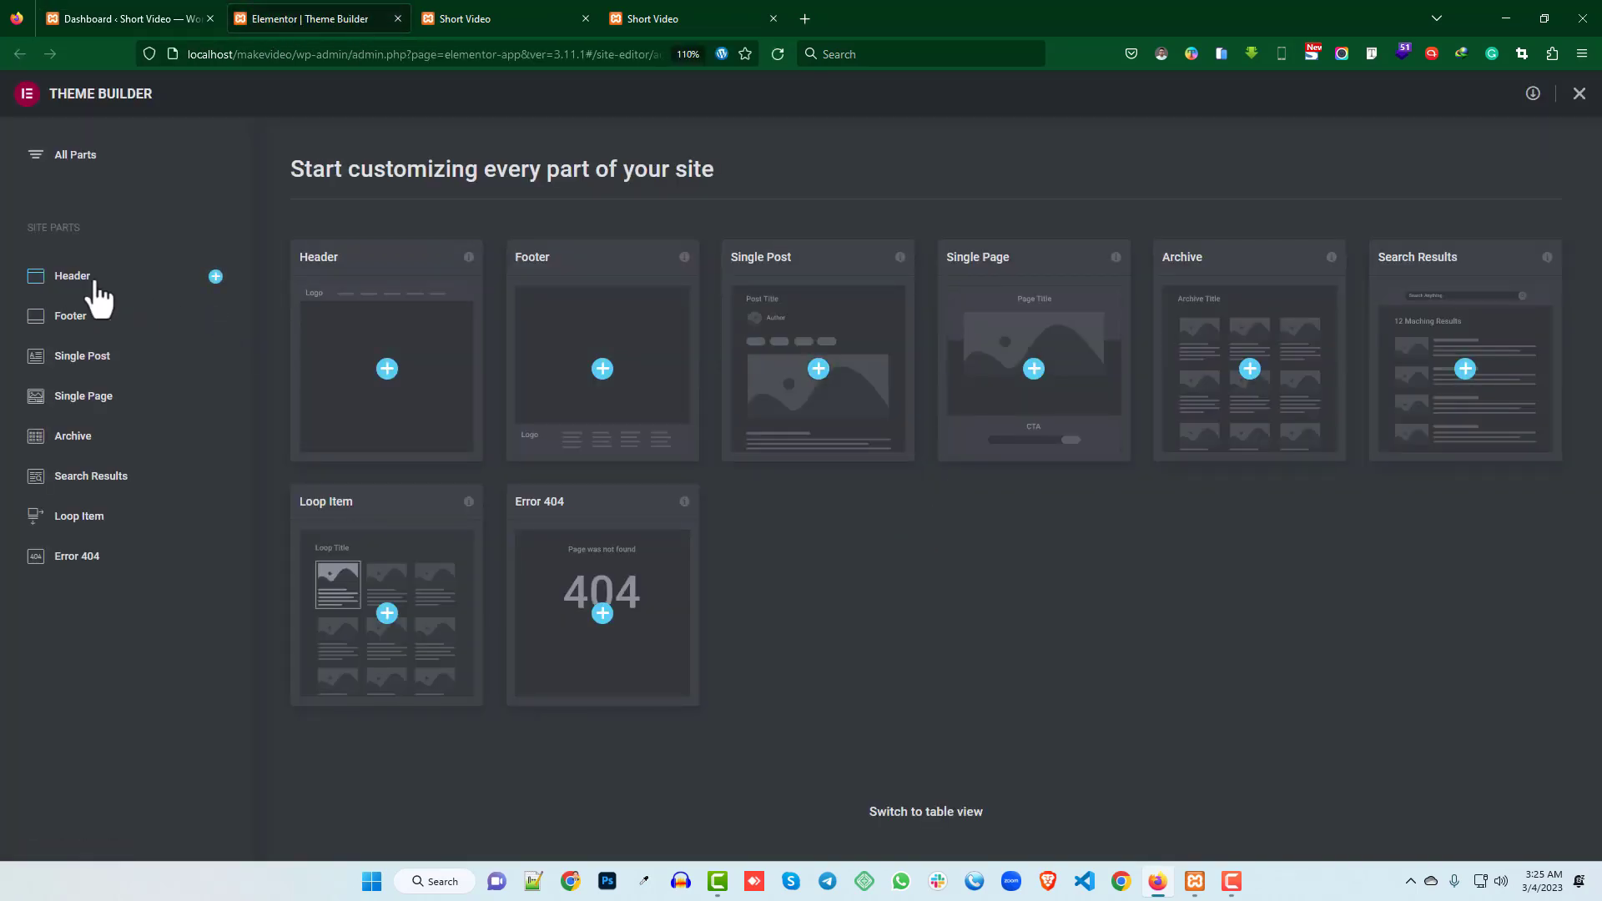
# - Create a new Header template, dismiss the block library, and add a single-column section
pyautogui.click(387, 369)
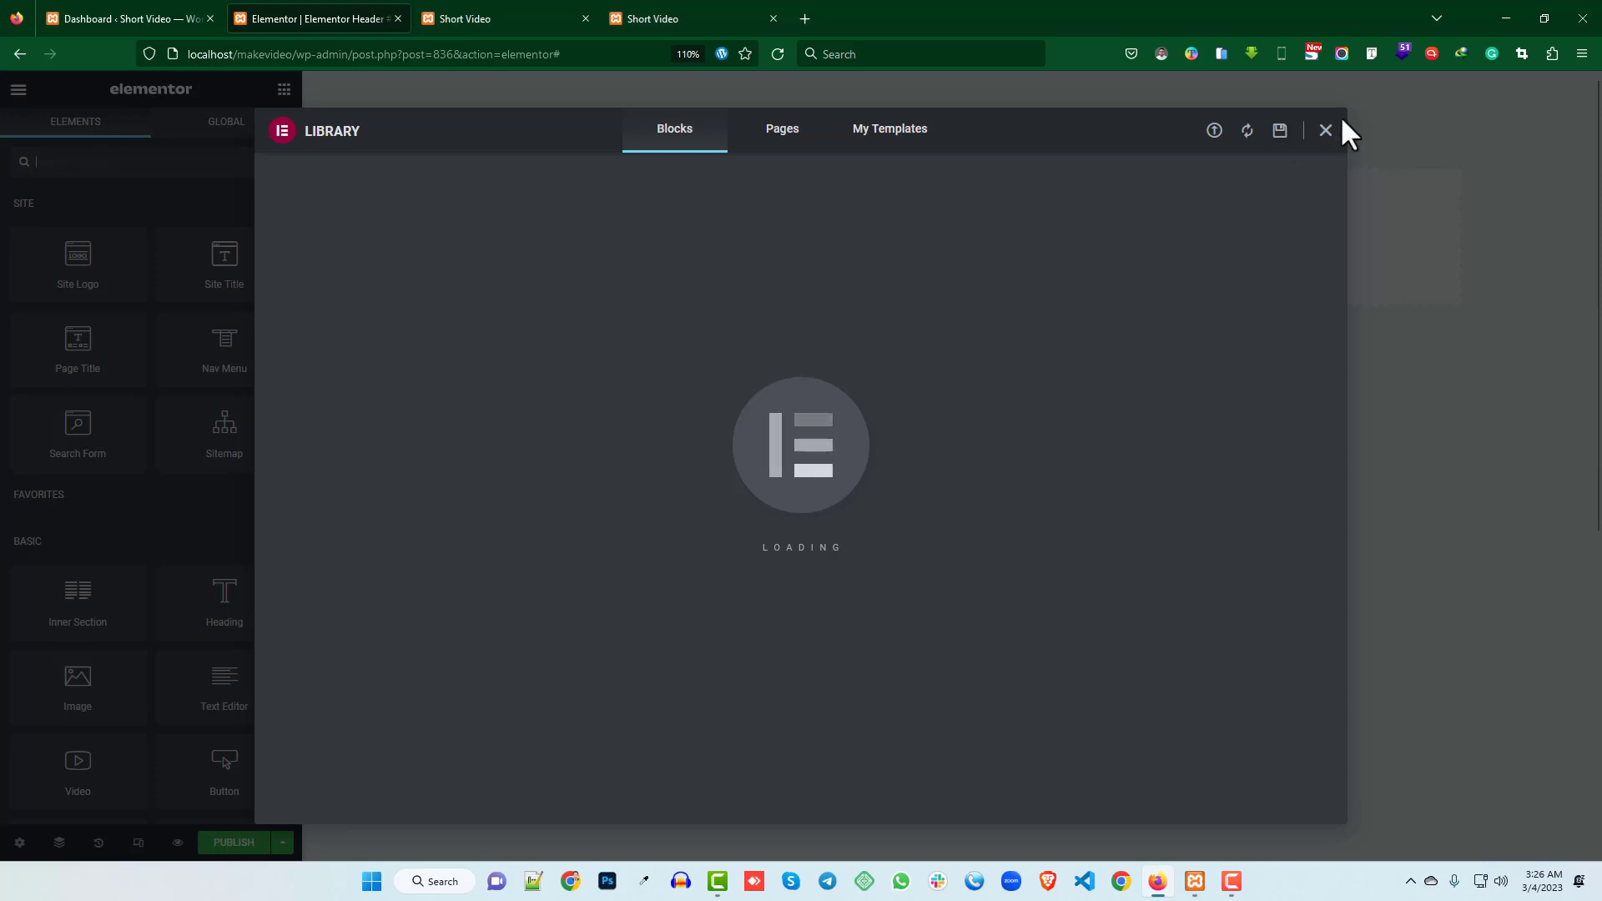
pyautogui.click(1325, 130)
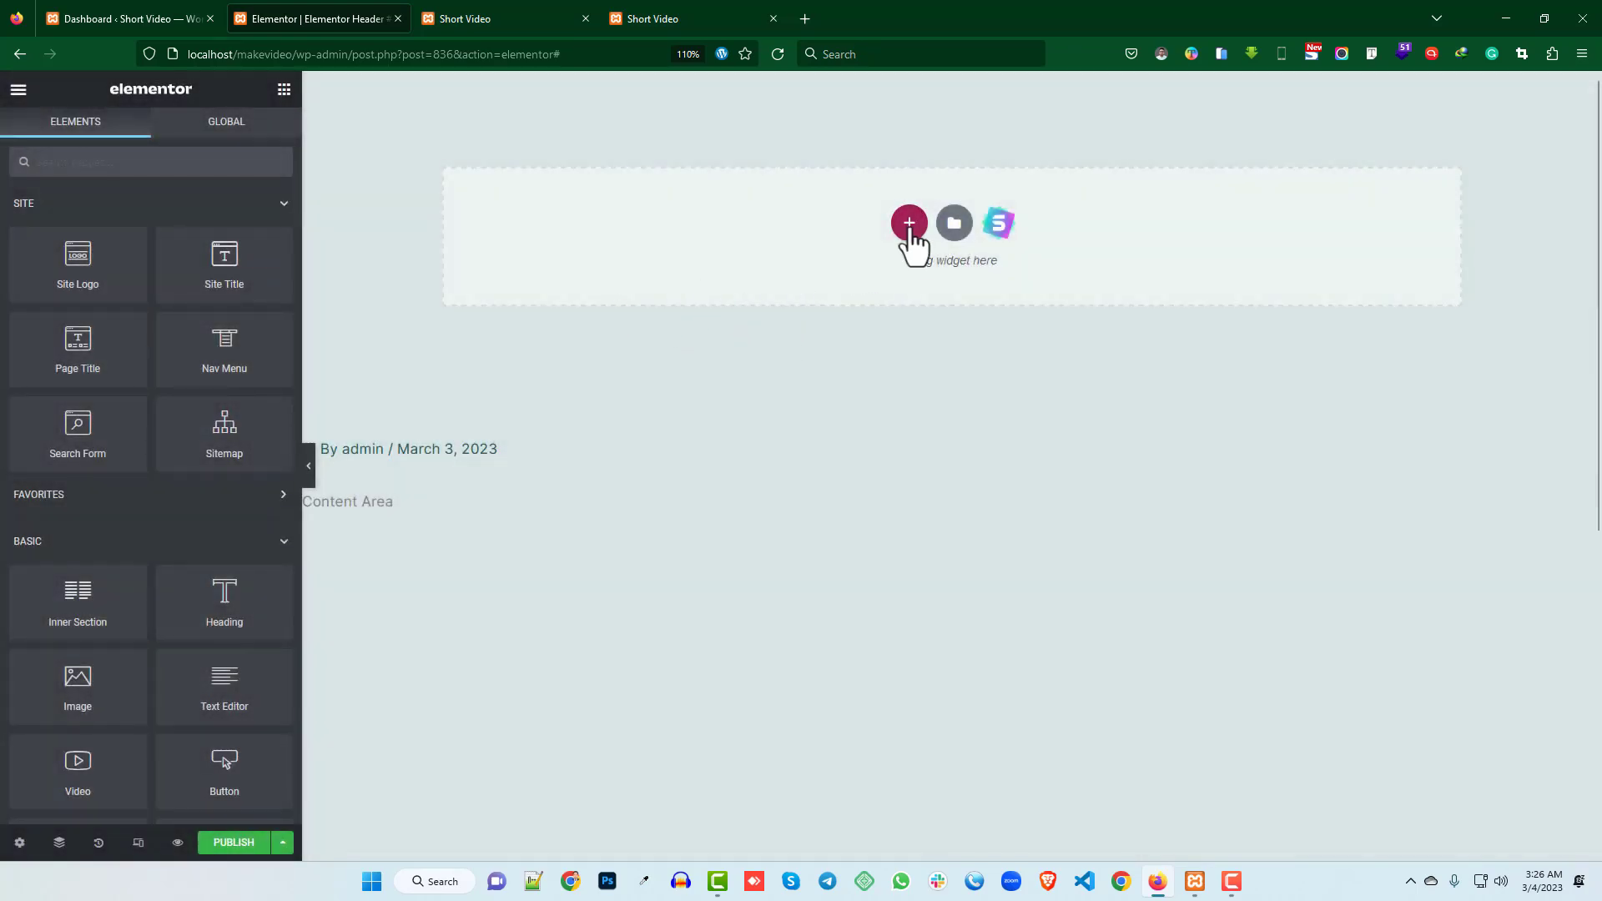
pyautogui.click(908, 223)
pyautogui.click(708, 278)
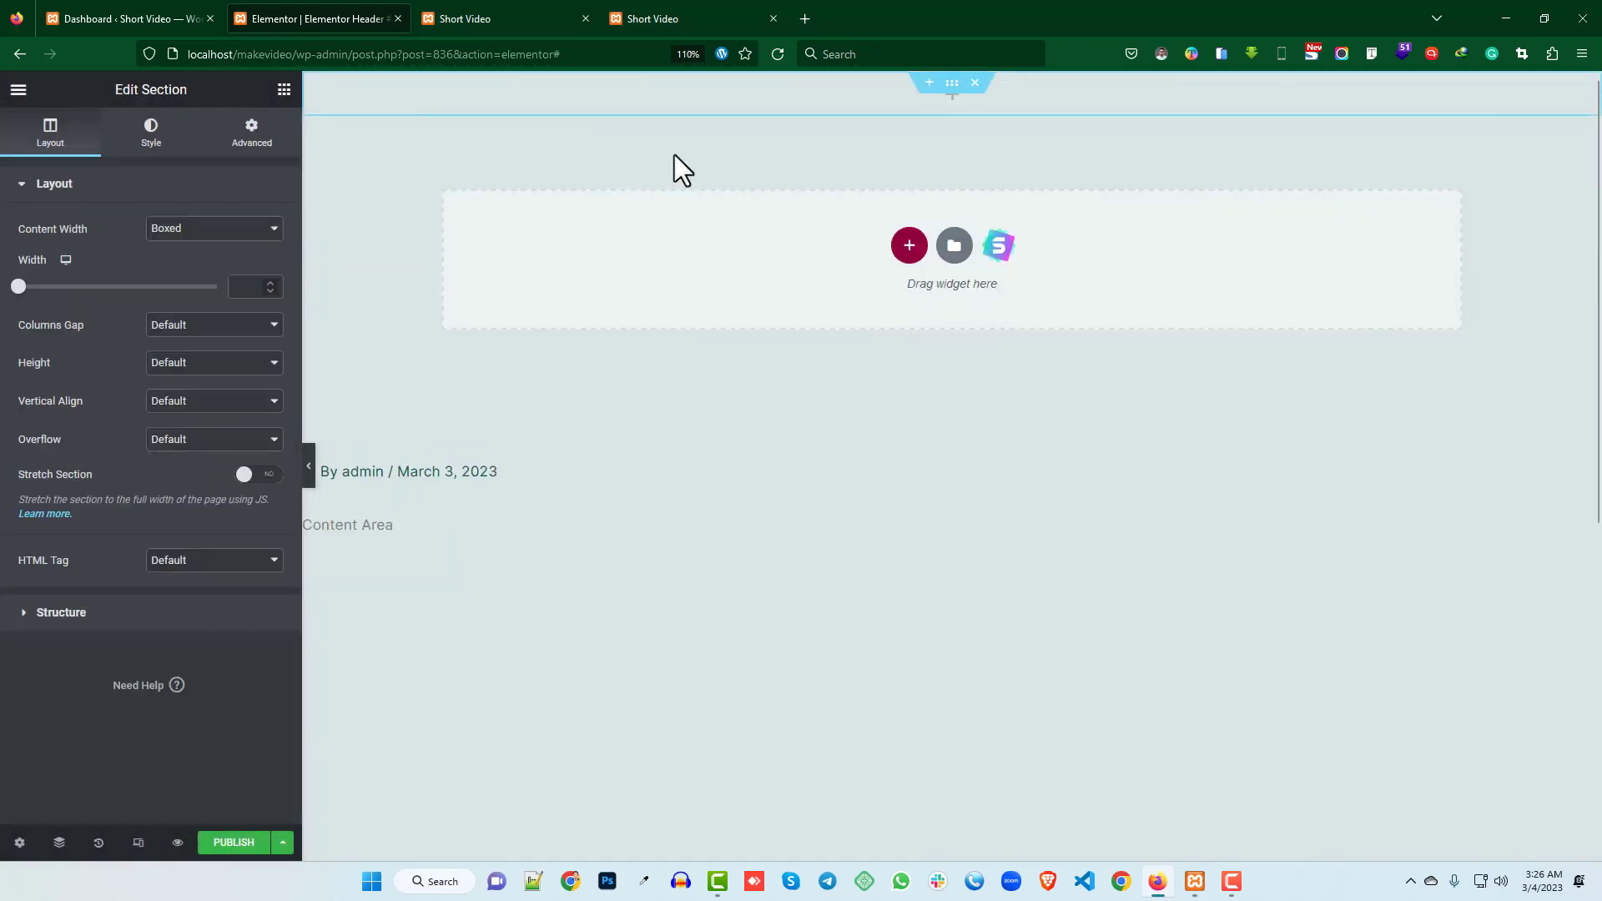
# - Sample the green background colour of the reference page's vertical sidebar with Quick HTML Color Picker
pyautogui.click(682, 25)
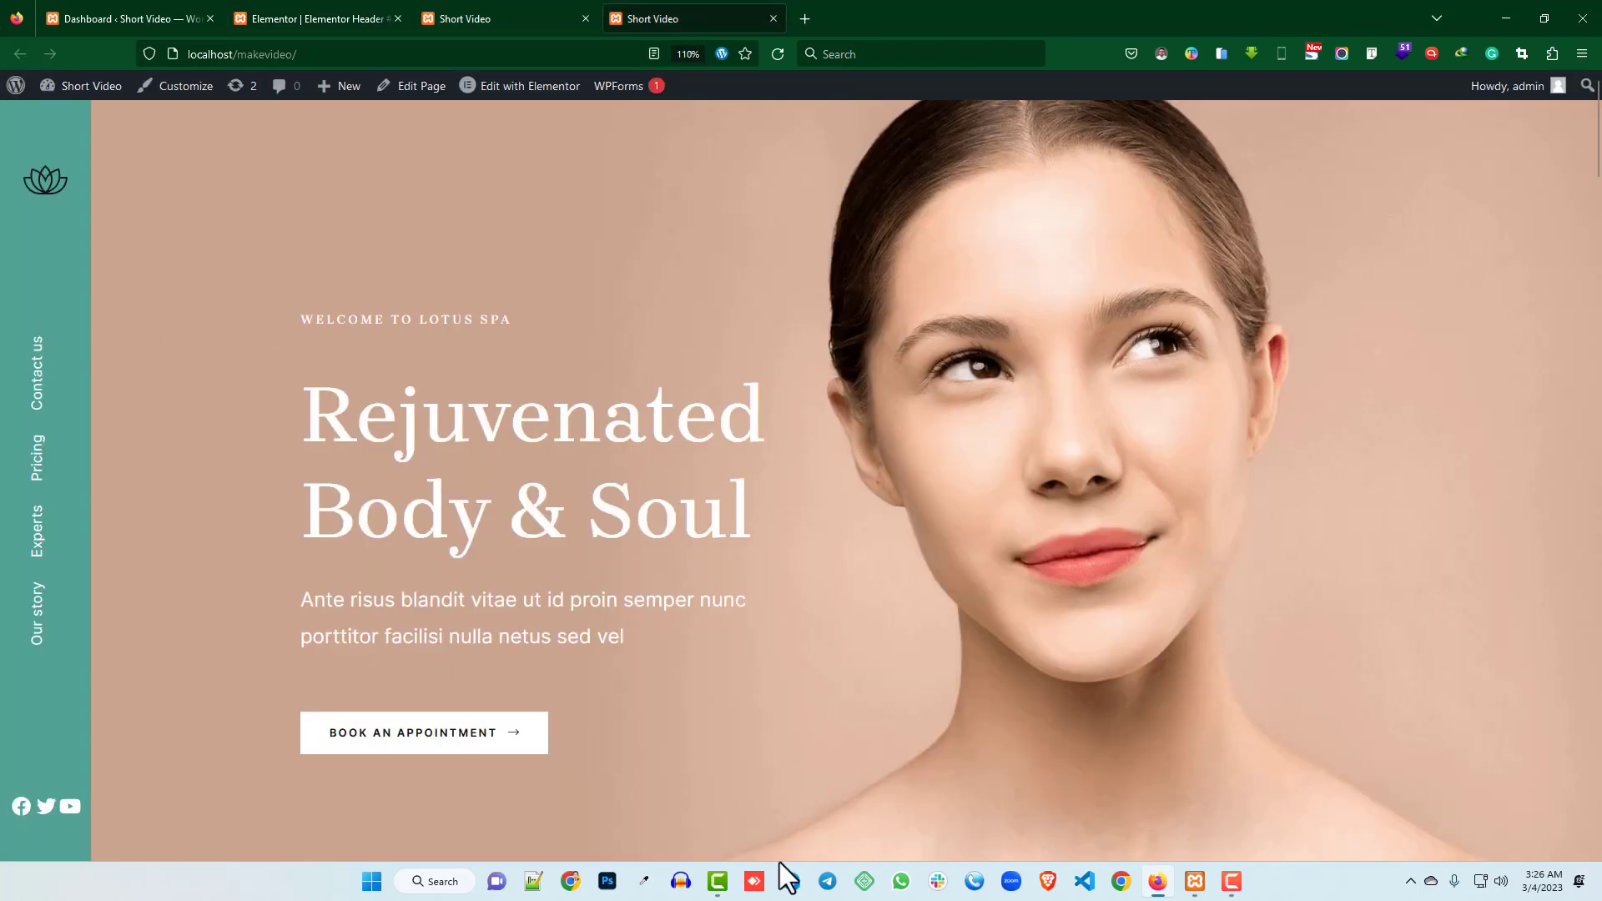
pyautogui.click(644, 881)
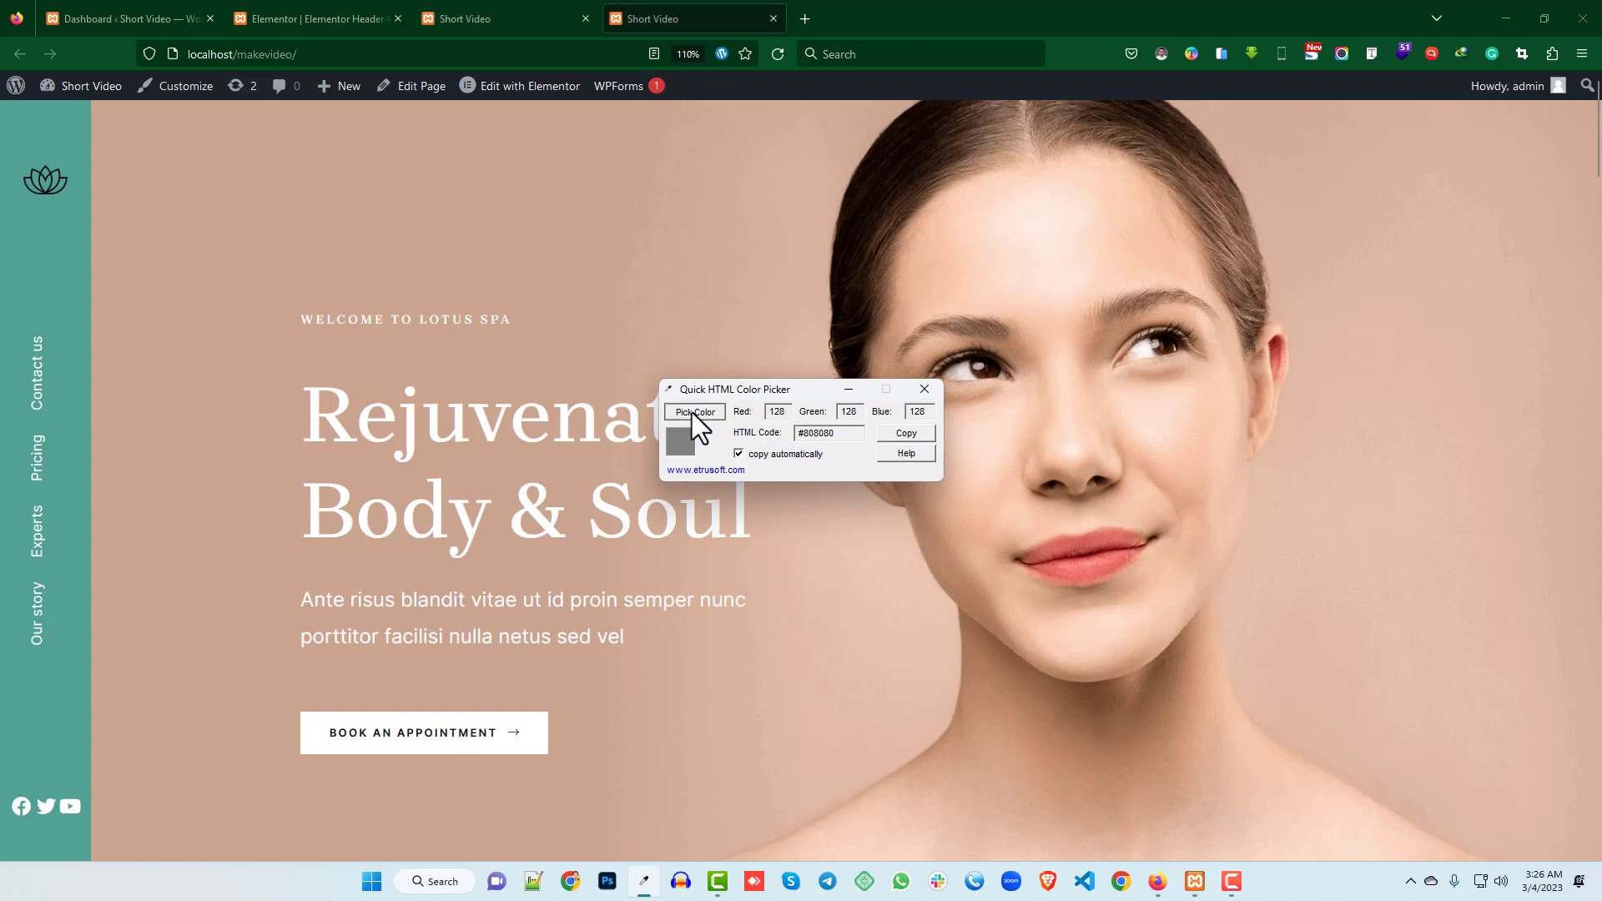
pyautogui.click(693, 412)
pyautogui.click(61, 293)
# - Give the new header section a classic background with the sampled colour #53a292
pyautogui.click(506, 16)
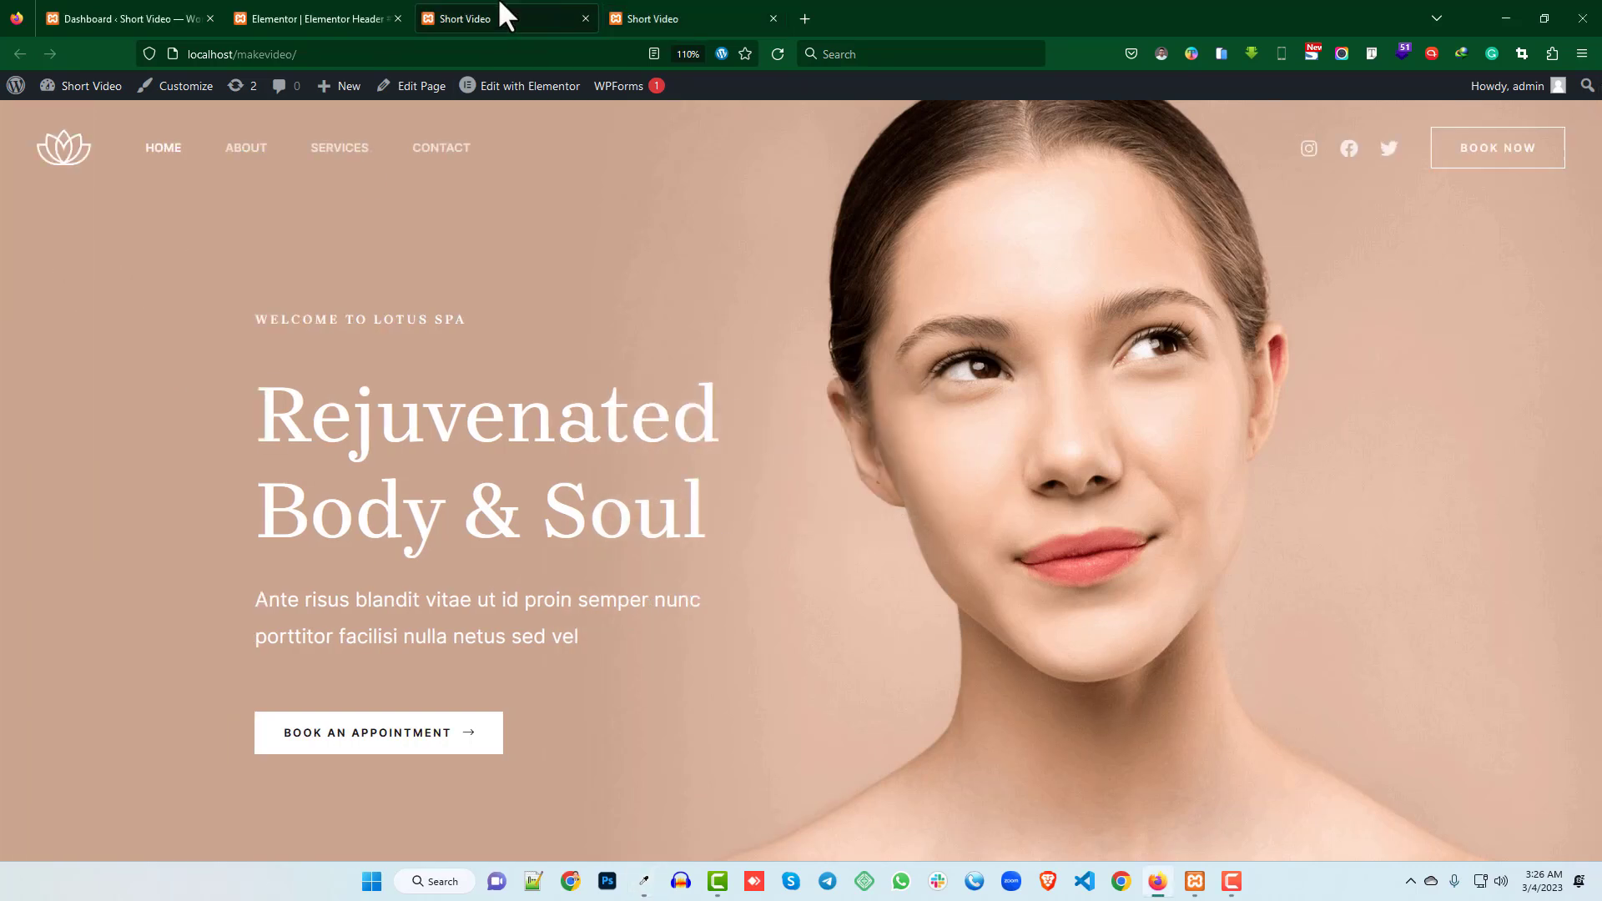
pyautogui.click(376, 16)
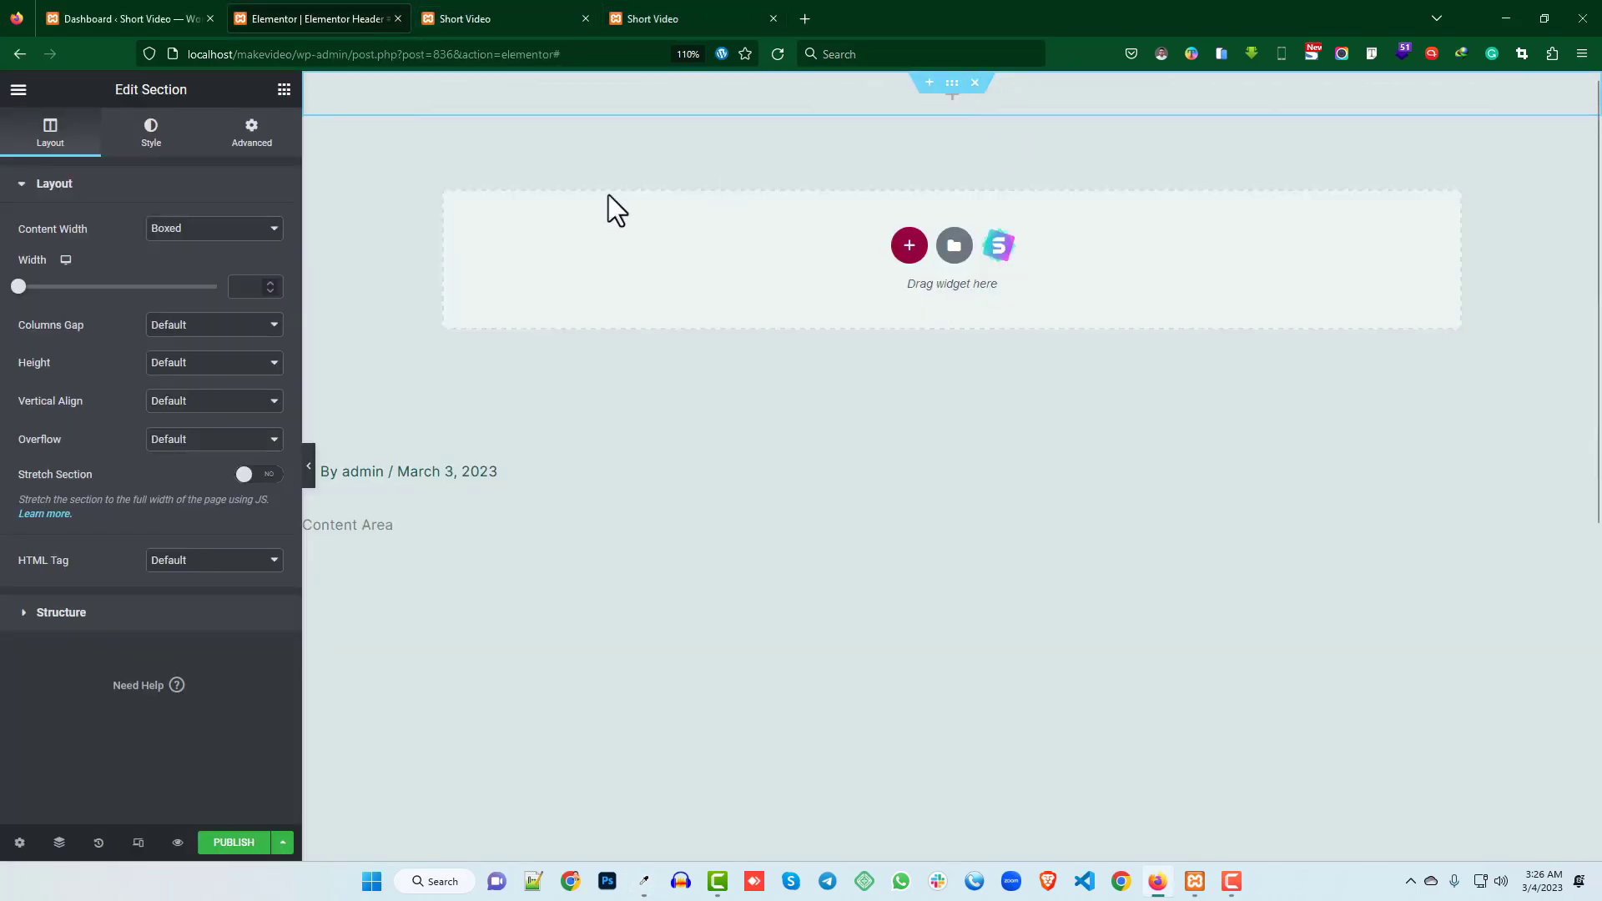
pyautogui.click(151, 136)
pyautogui.click(199, 268)
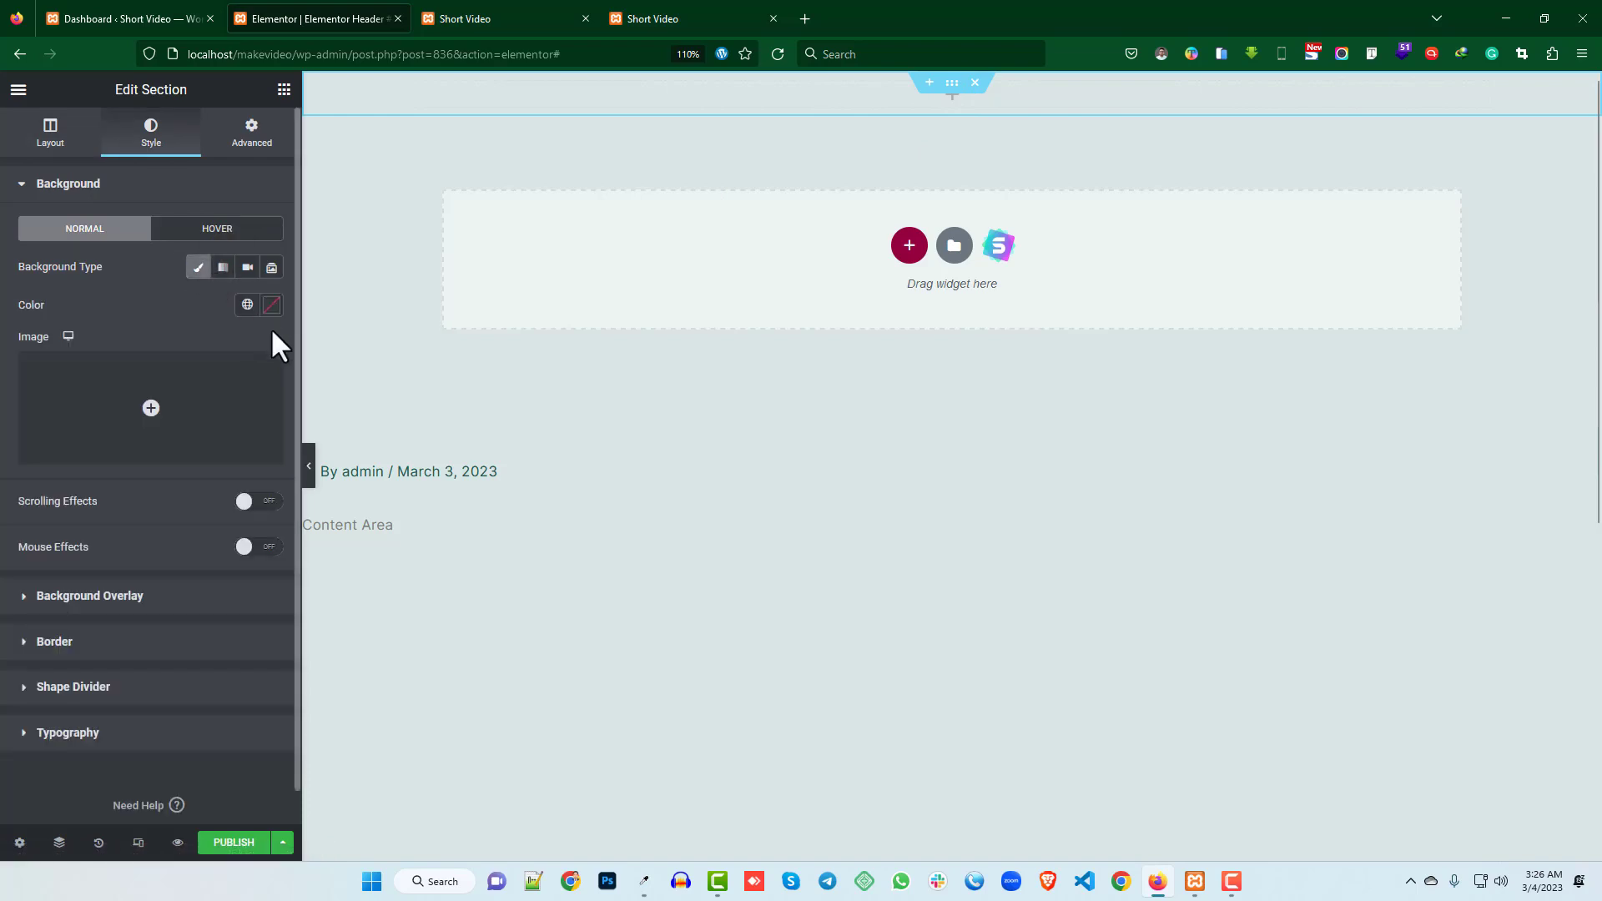
pyautogui.click(271, 305)
pyautogui.click(167, 581)
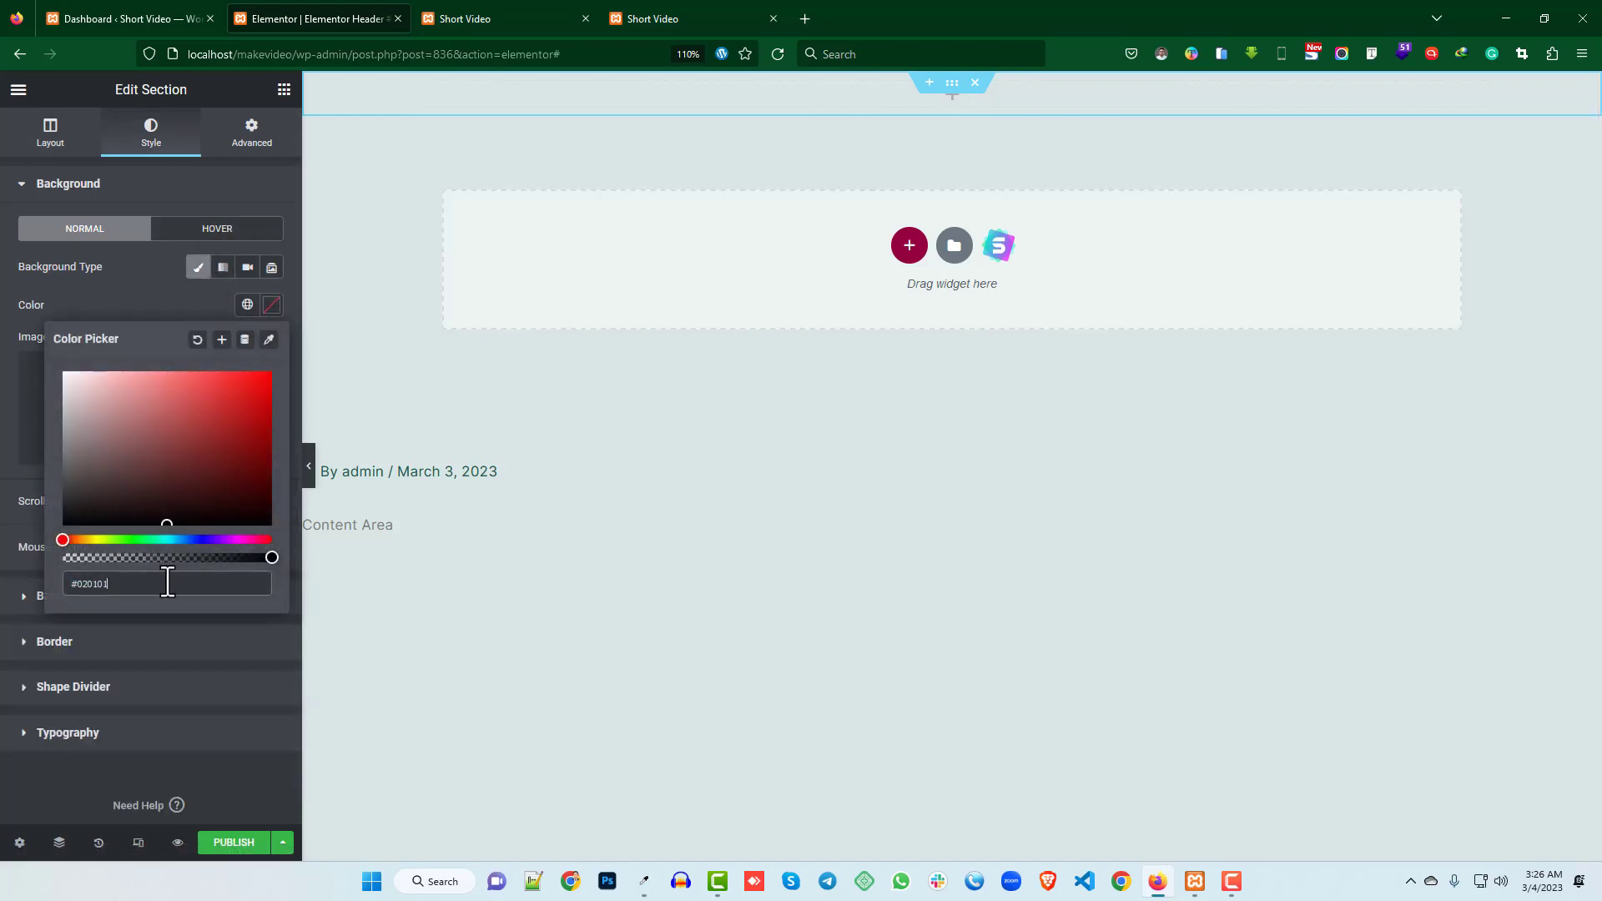
pyautogui.hotkey('ctrl', 'a')
pyautogui.hotkey('ctrl', 'v')
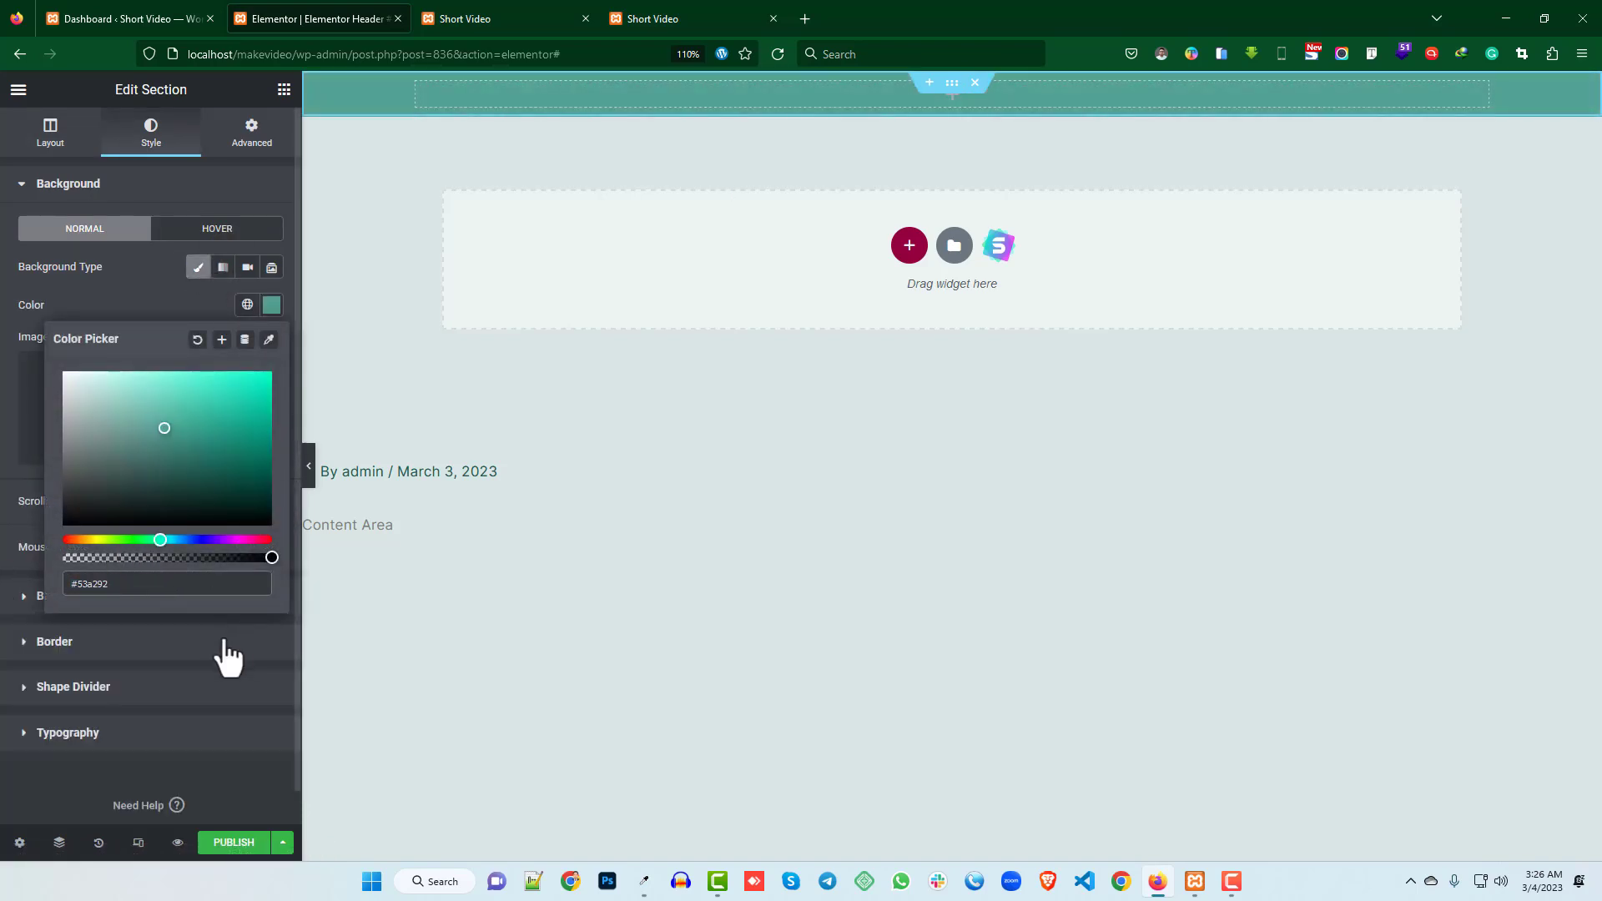
pyautogui.click(4, 478)
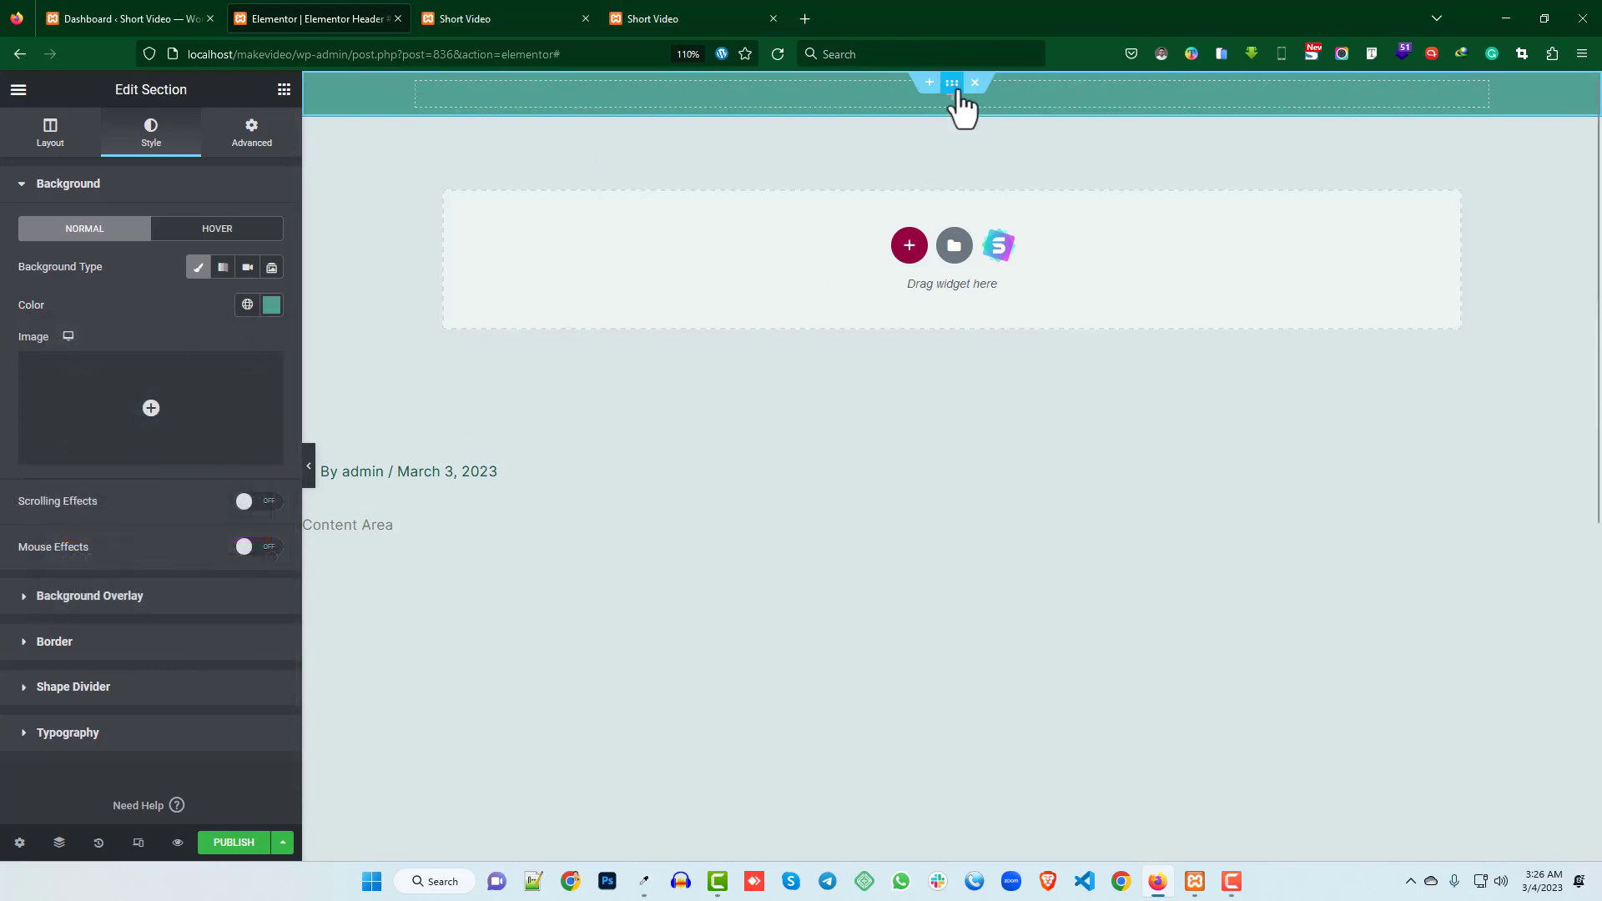
# - Check the reference page's sidebar and set the header section's height to Fit To Screen
pyautogui.click(644, 19)
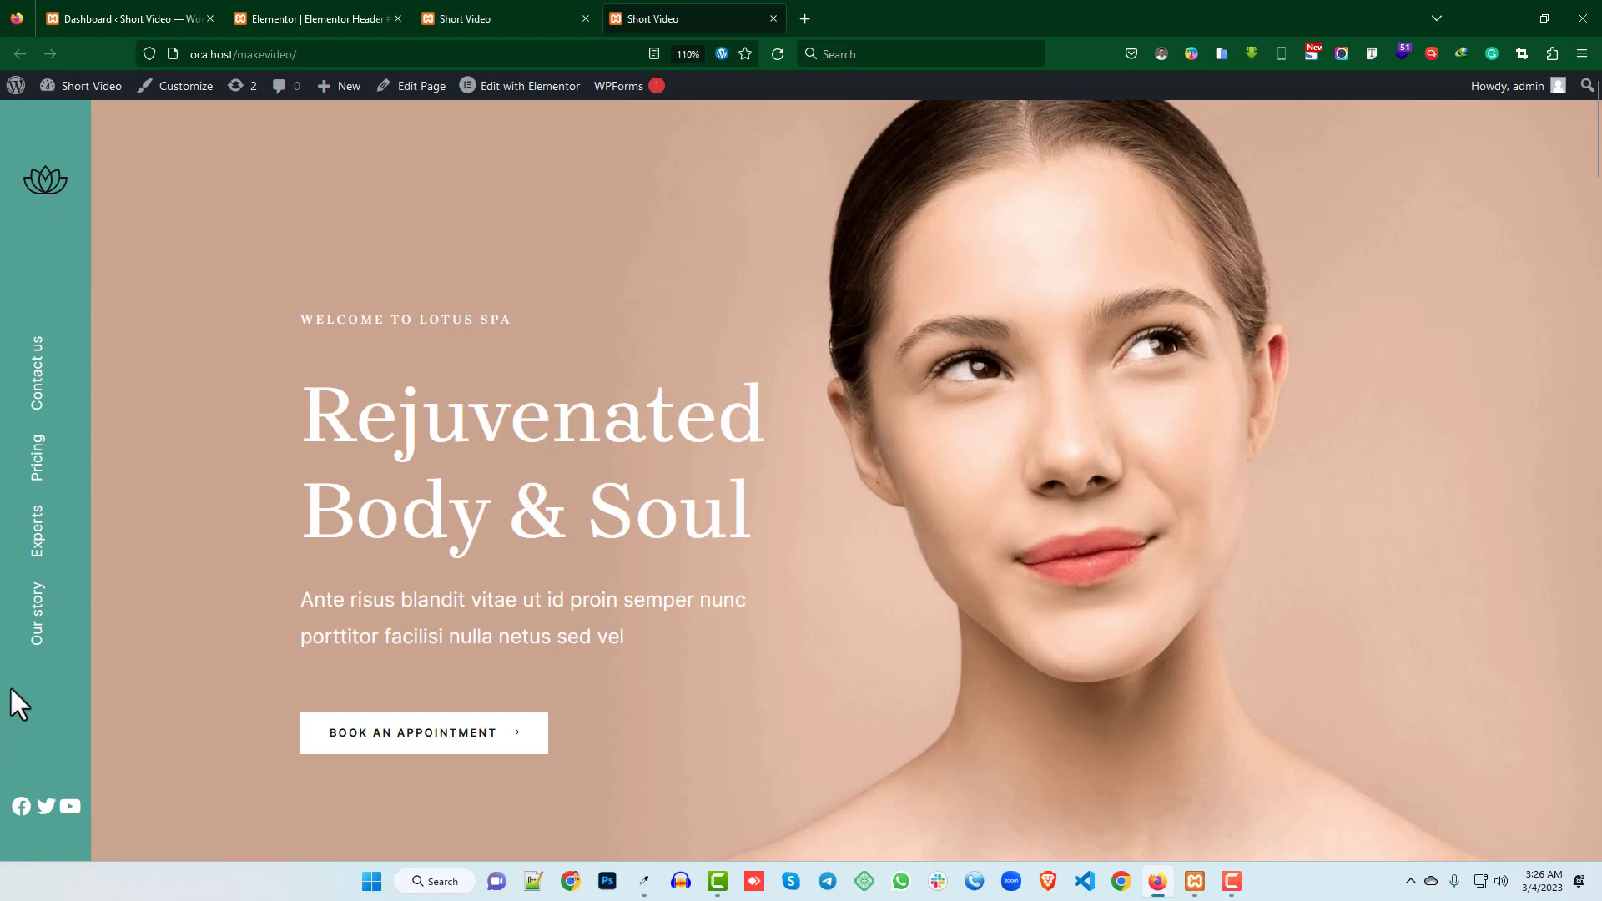
pyautogui.click(500, 17)
pyautogui.click(367, 17)
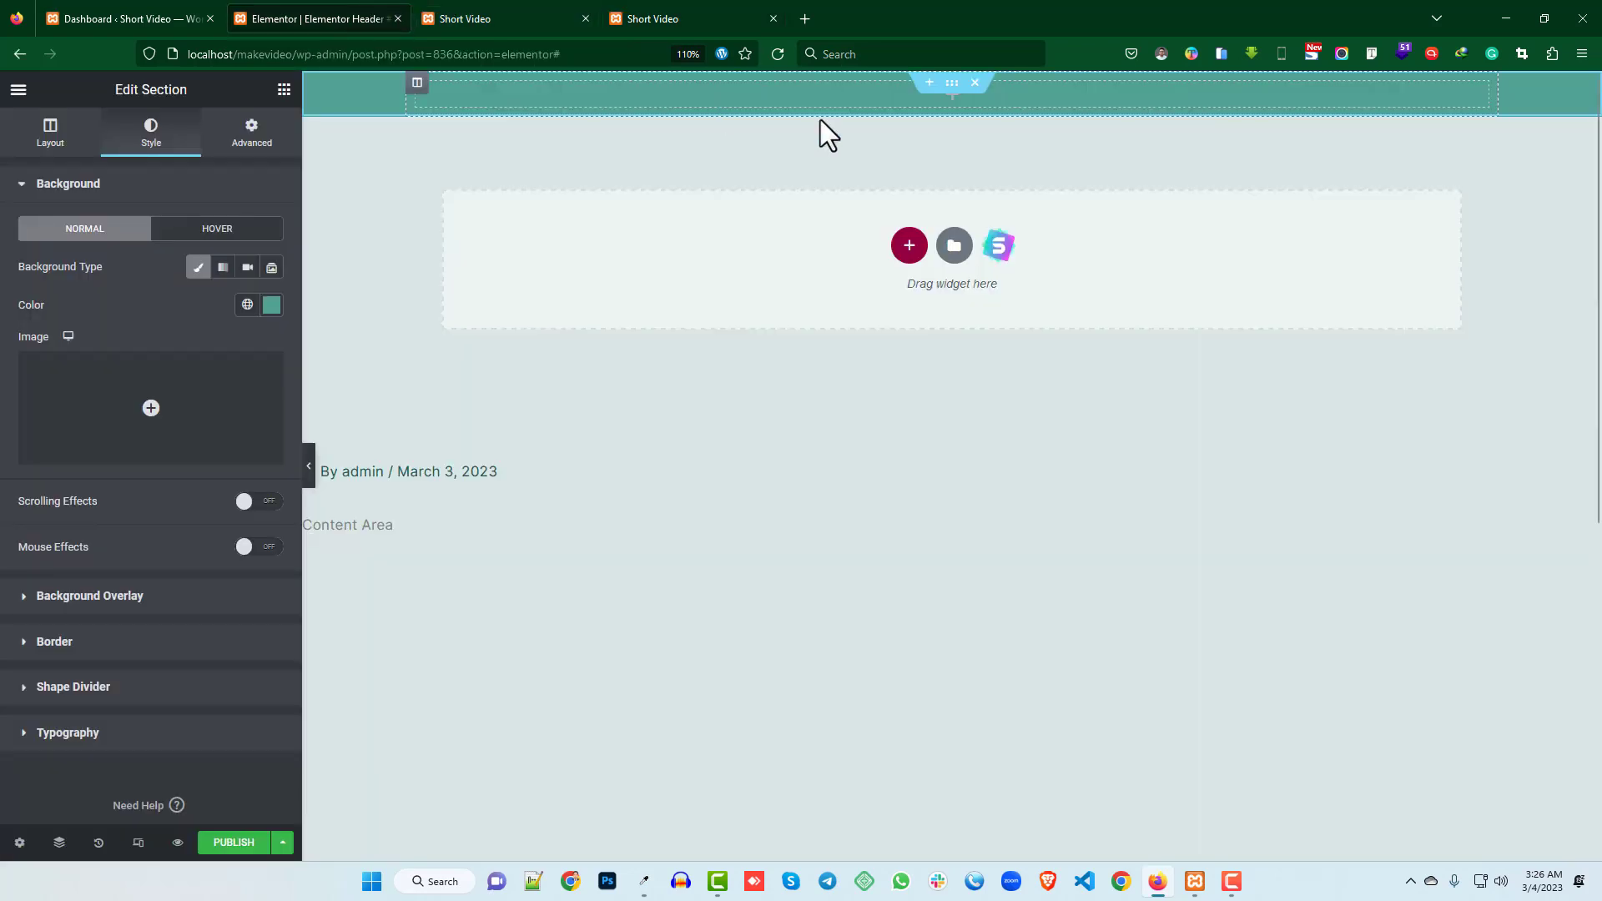
pyautogui.click(951, 84)
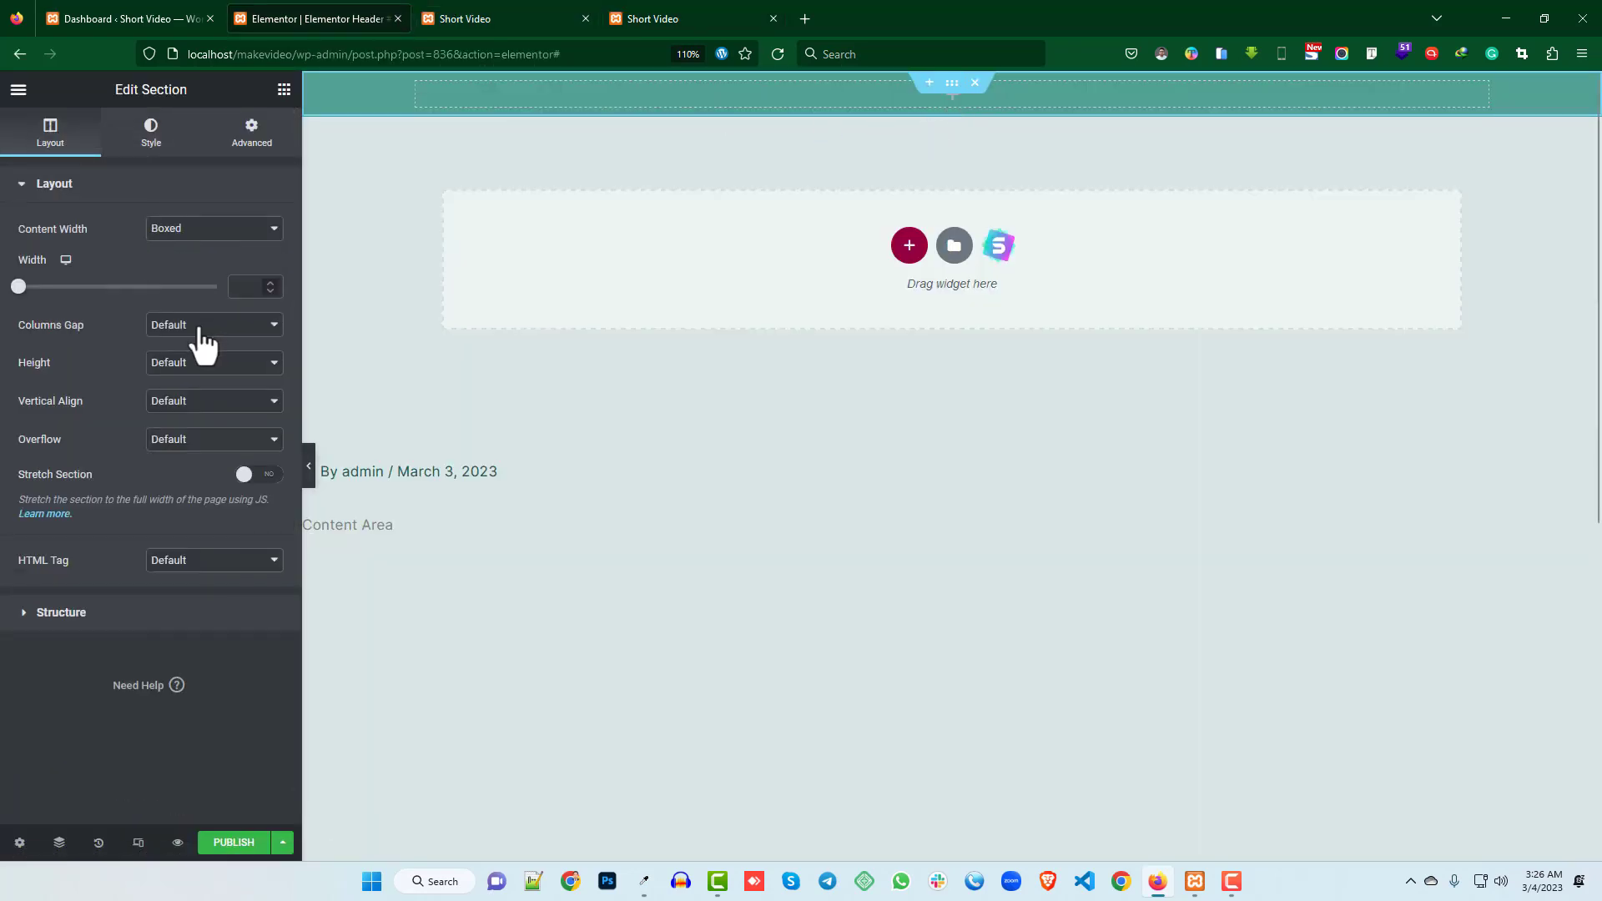
pyautogui.click(210, 362)
pyautogui.click(204, 410)
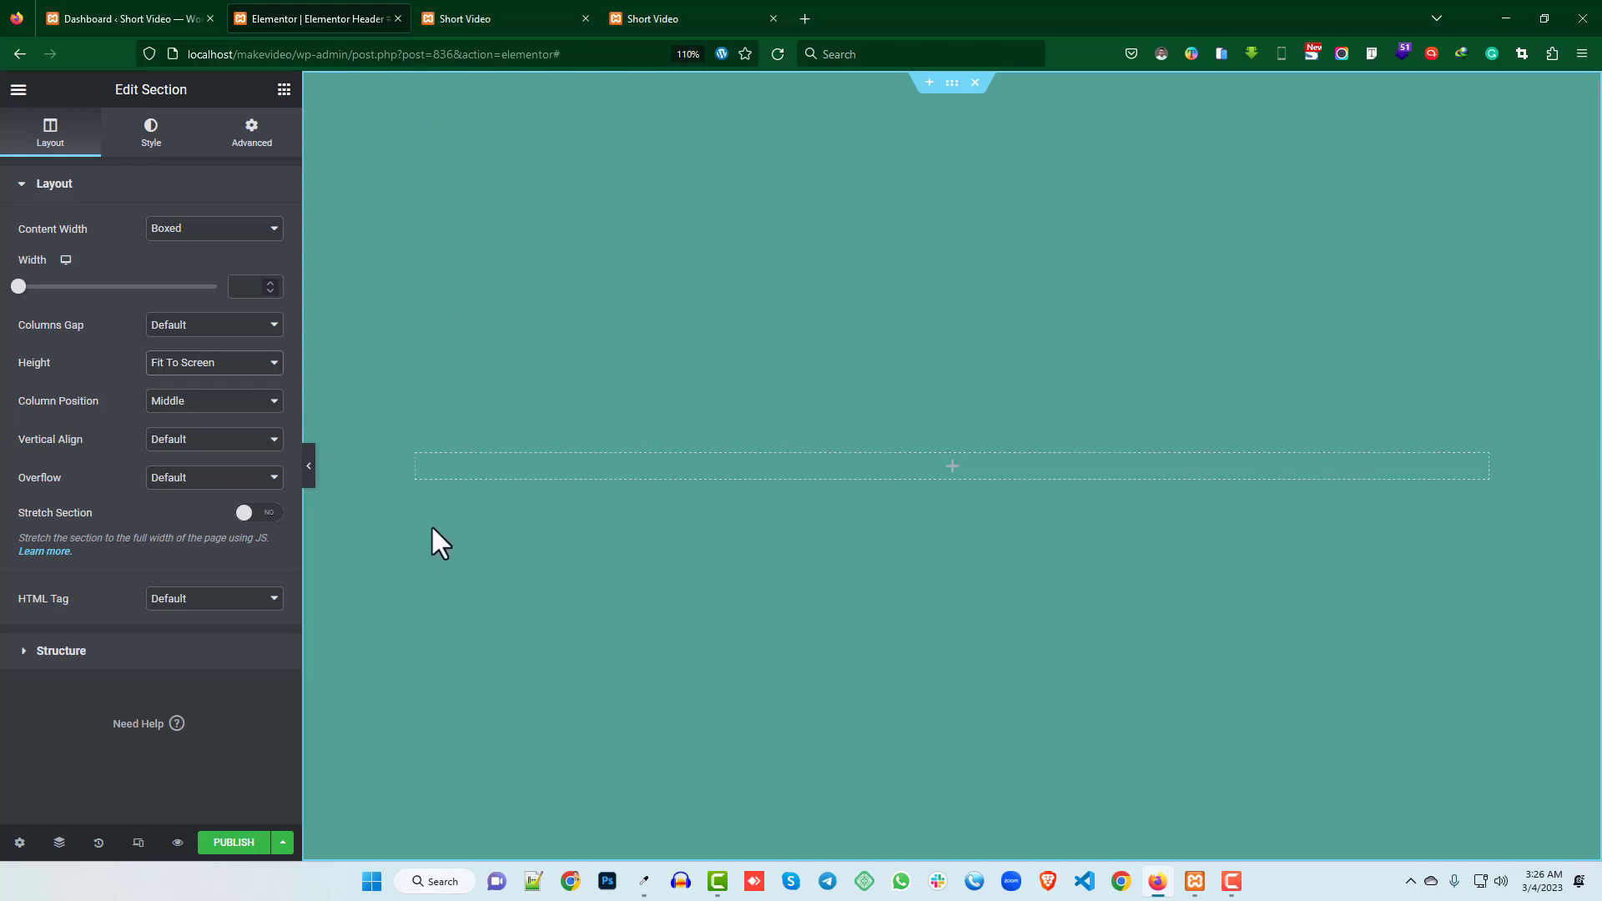
# - Try a boxed content width of 631 for the header section and clear the value again
pyautogui.moveTo(19, 286)
pyautogui.mouseDown()
pyautogui.moveTo(145, 286)
pyautogui.moveTo(42, 287)
pyautogui.mouseUp()
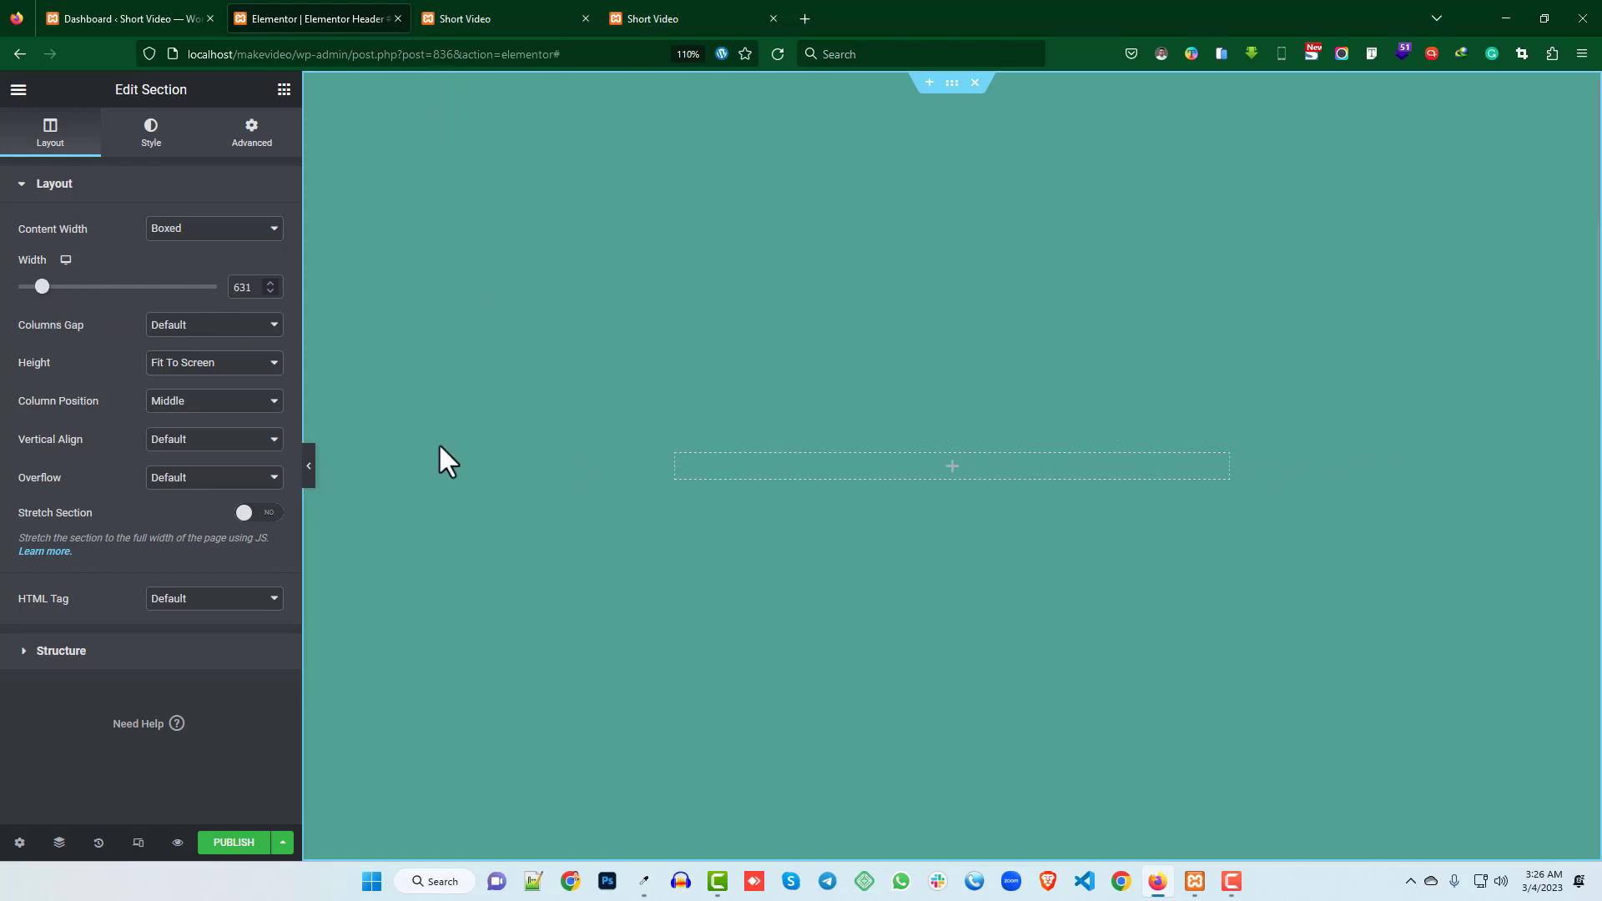
pyautogui.doubleClick(241, 286)
pyautogui.press('BackSpace')
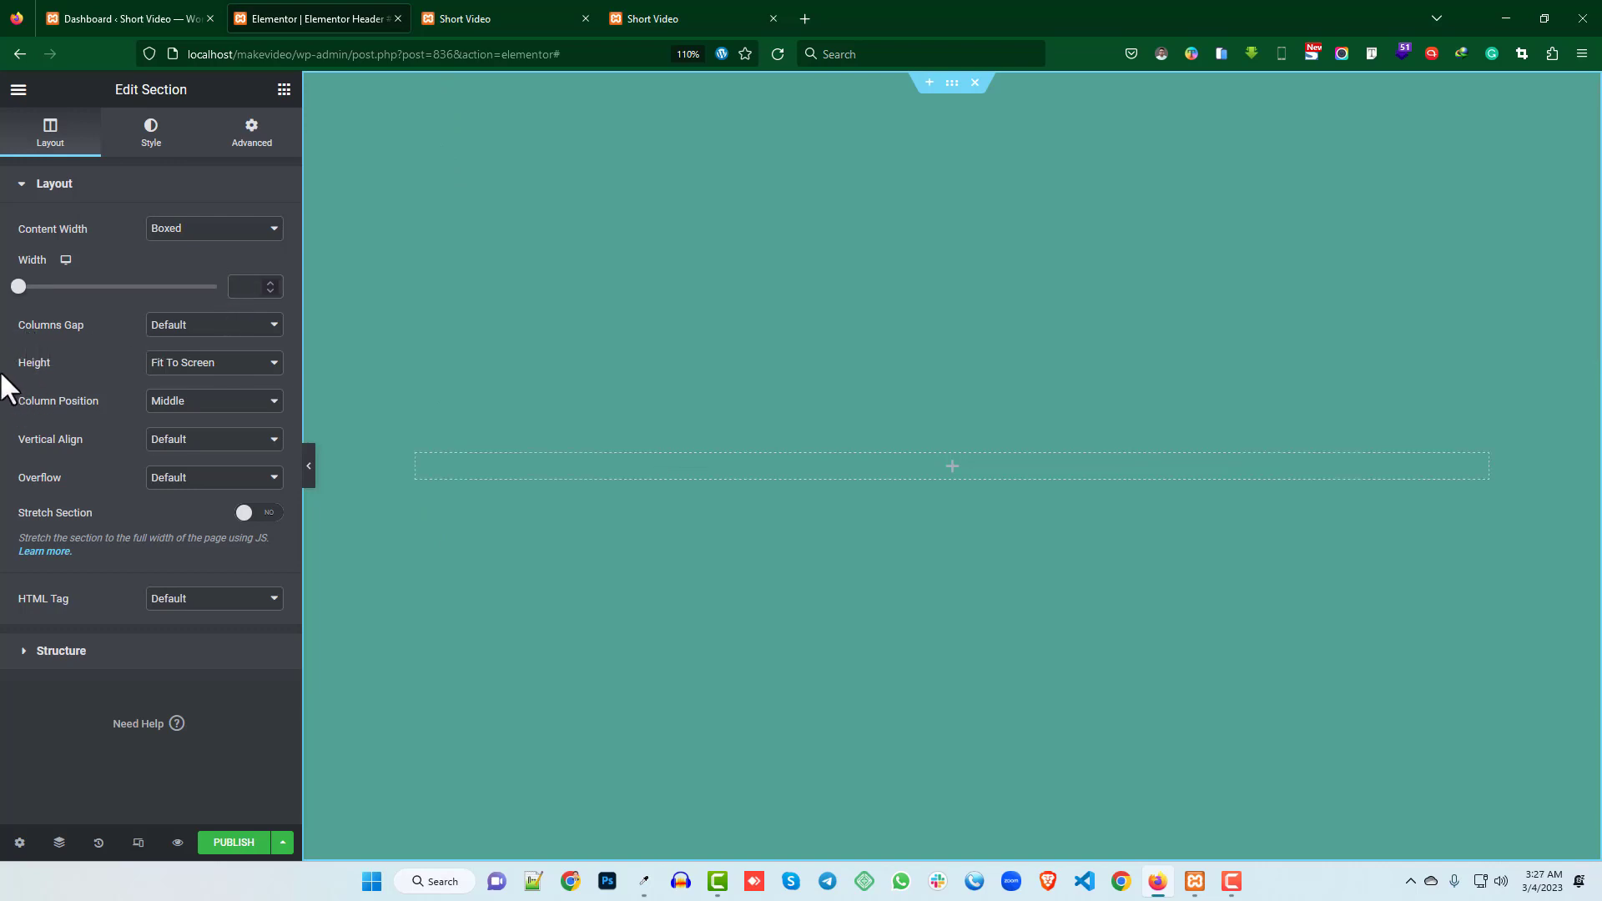
pyautogui.click(197, 404)
pyautogui.click(191, 404)
# - Open thecmsexpert.com in a new tab and go to its post on creating a WordPress vertical header with Elementor
pyautogui.click(803, 18)
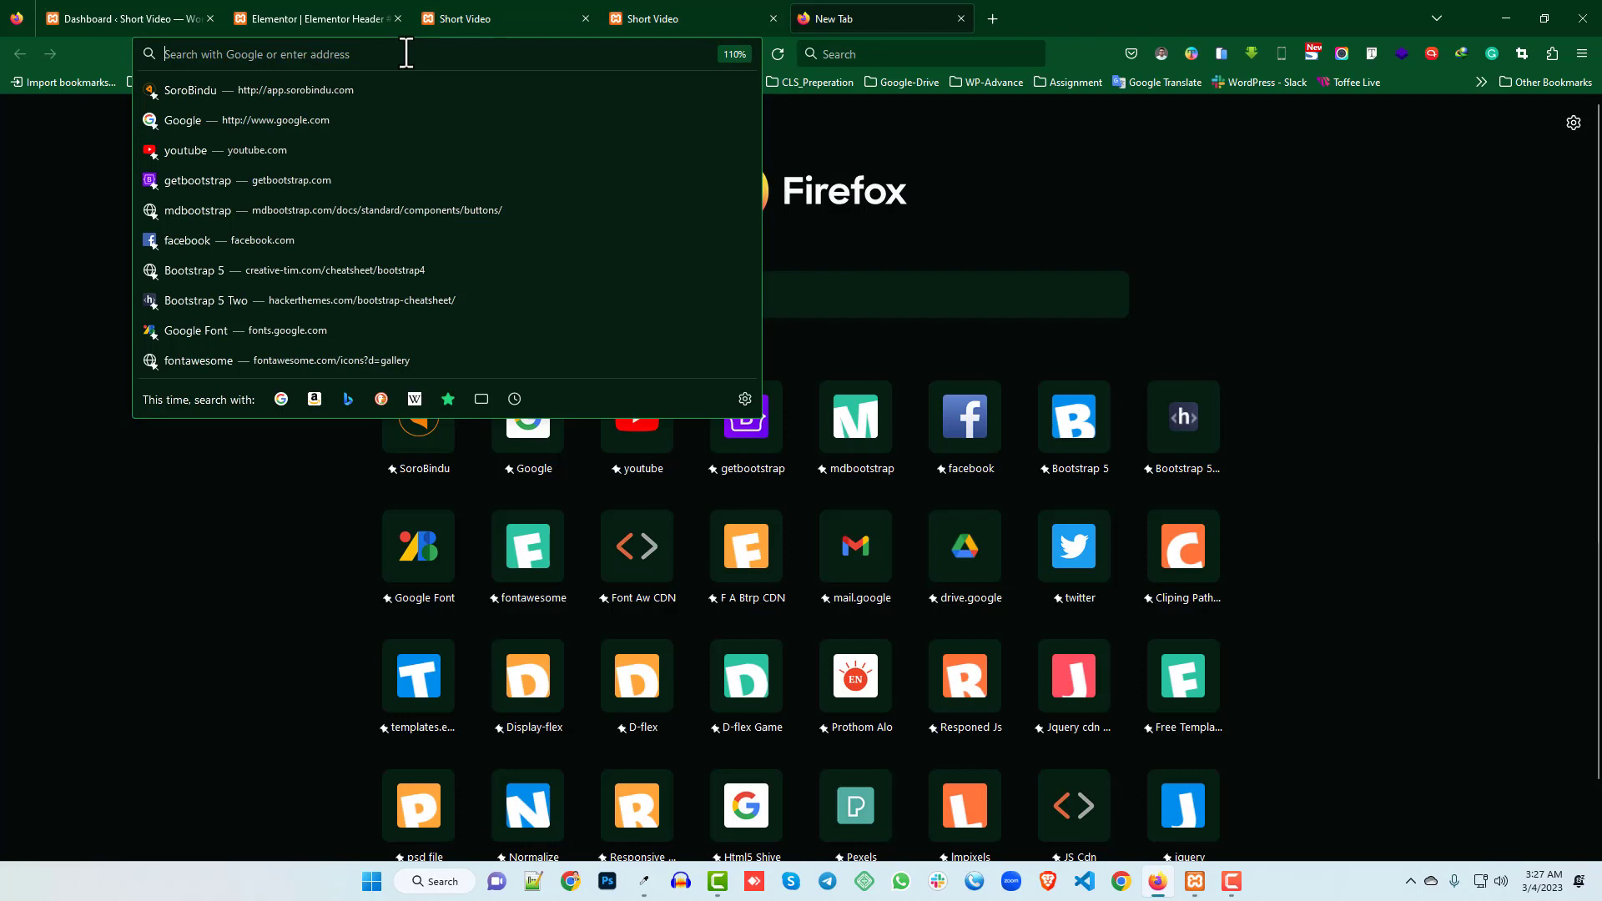
pyautogui.write('thecmsexpert.com/')
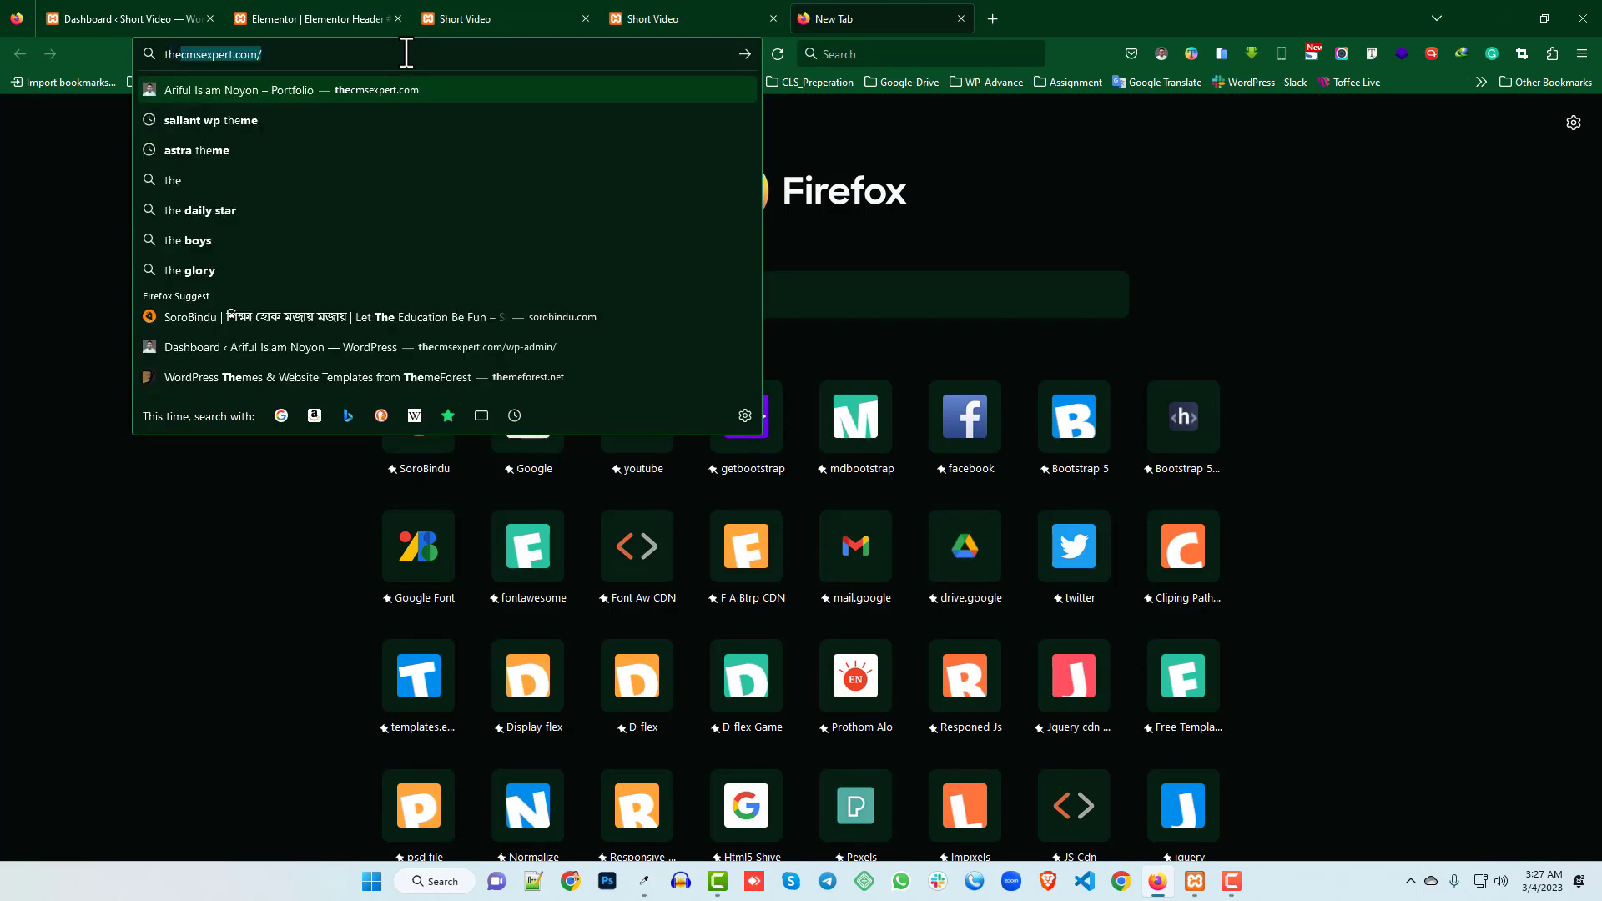
pyautogui.press('End')
pyautogui.press('Return')
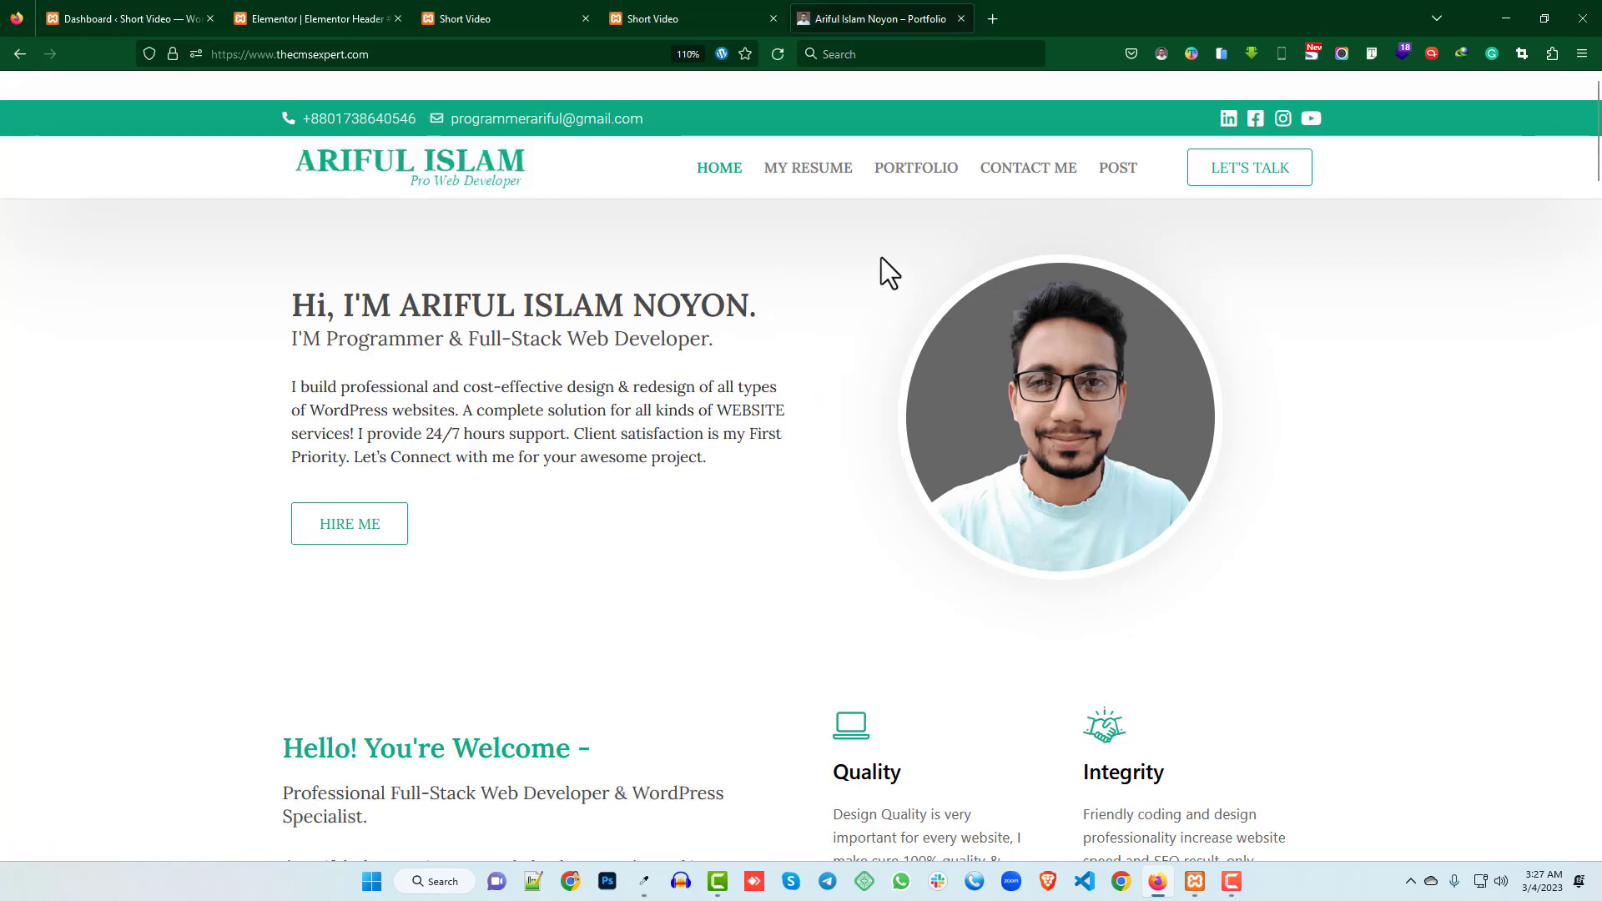
pyautogui.click(1128, 177)
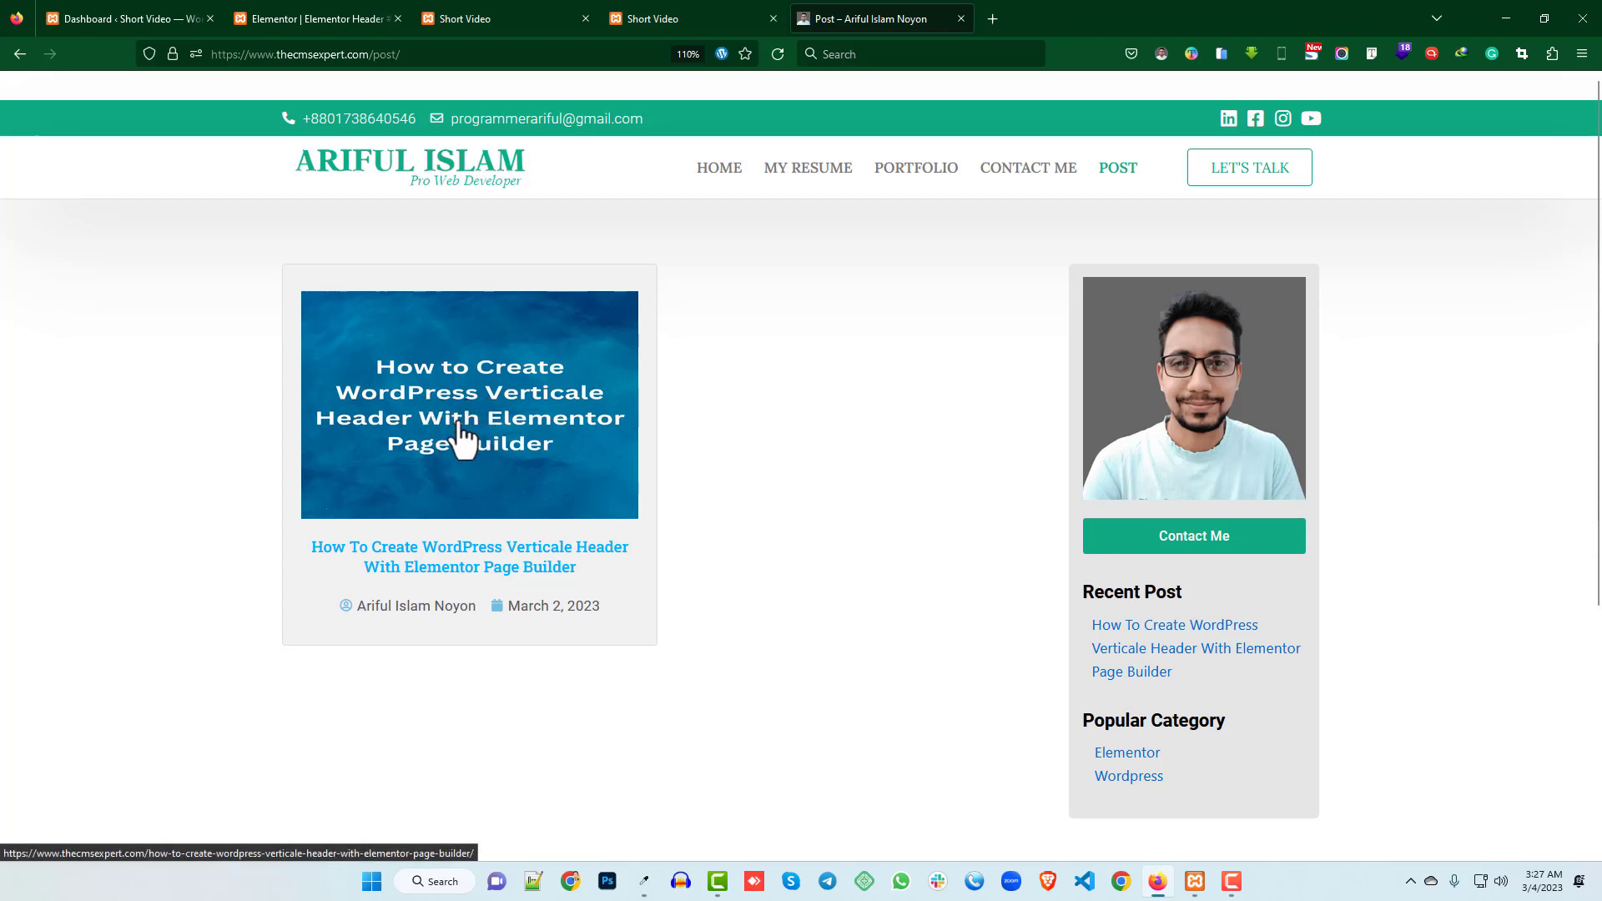
pyautogui.click(476, 415)
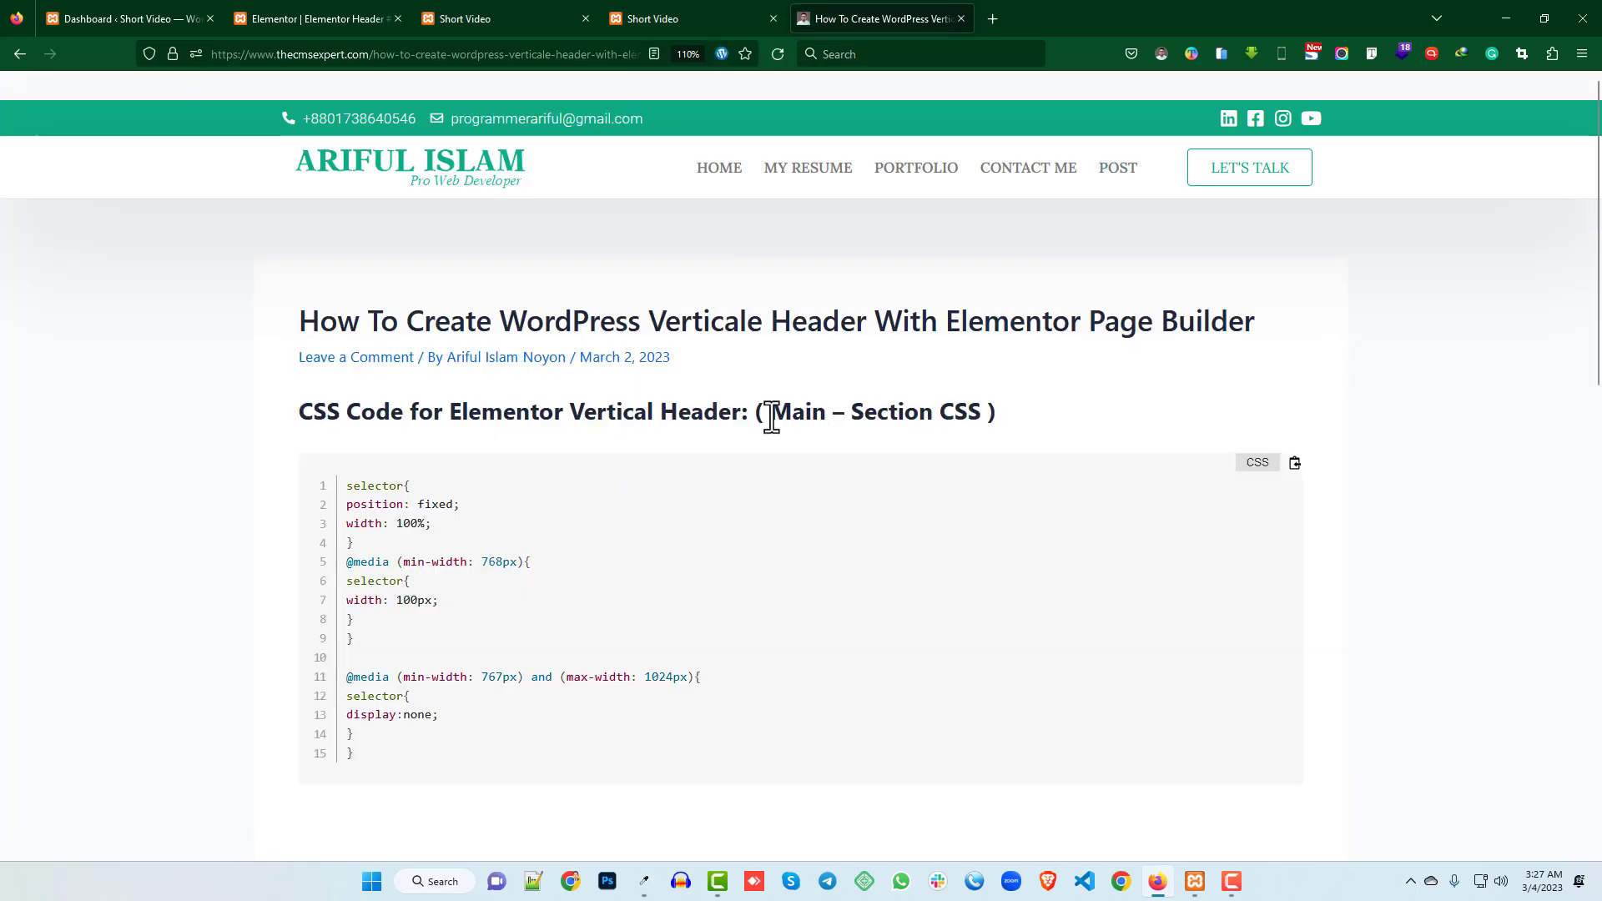
# - Copy the Main – Section CSS code block from the vertical header post
pyautogui.moveTo(765, 416); pyautogui.dragTo(985, 412)
pyautogui.click(872, 418)
pyautogui.click(1294, 463)
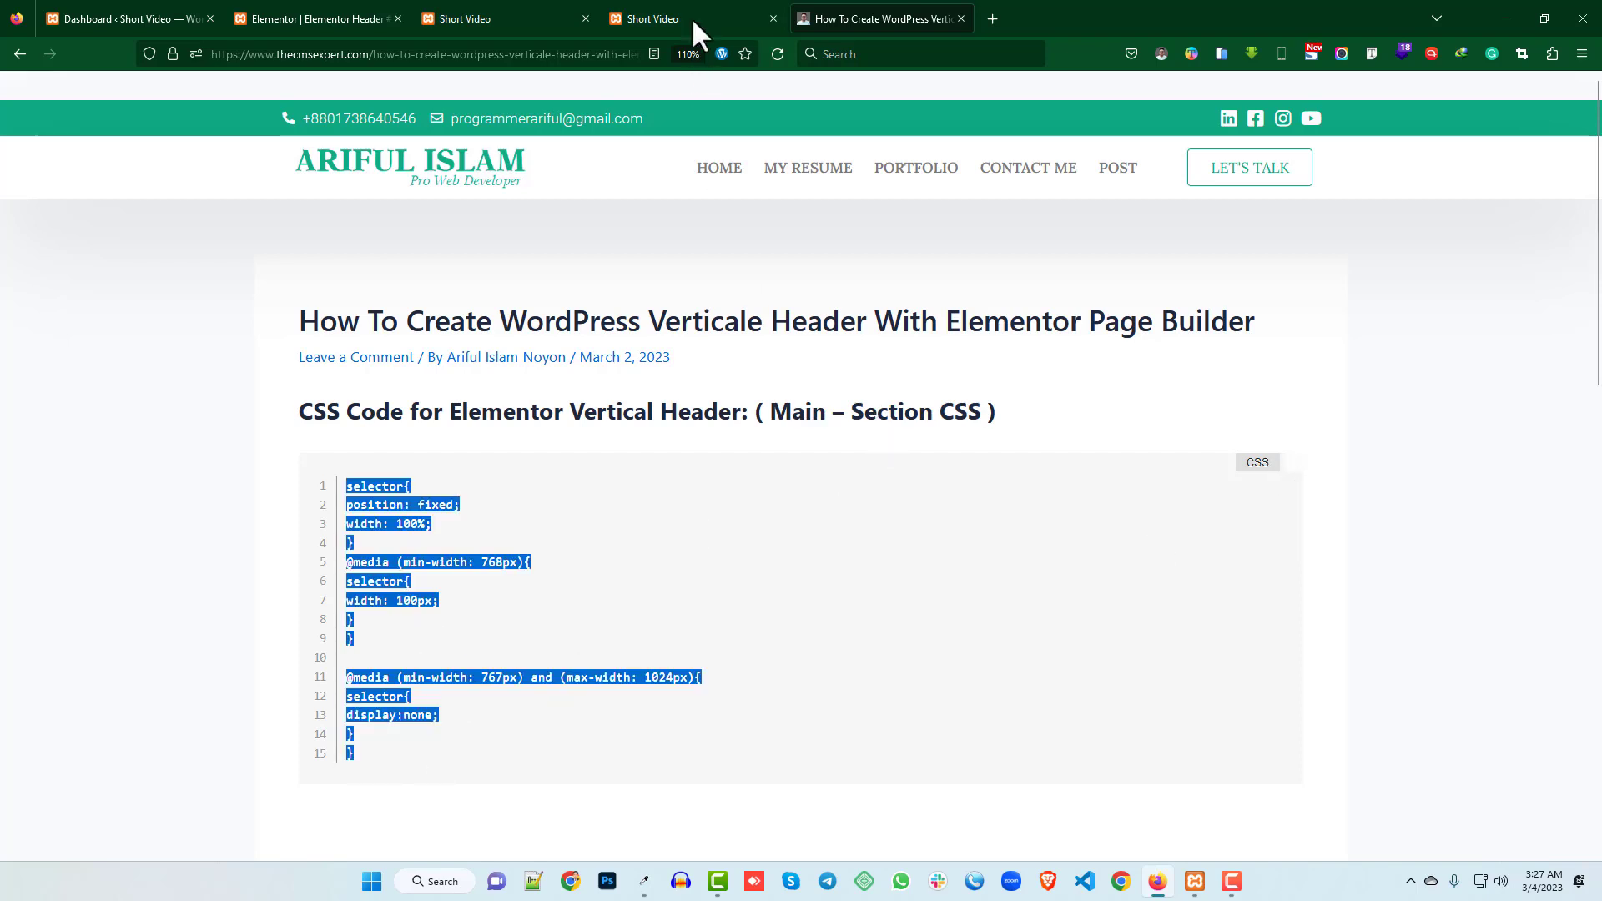
# - Paste the copied CSS into the header section's custom CSS in the Elementor editor
pyautogui.click(318, 17)
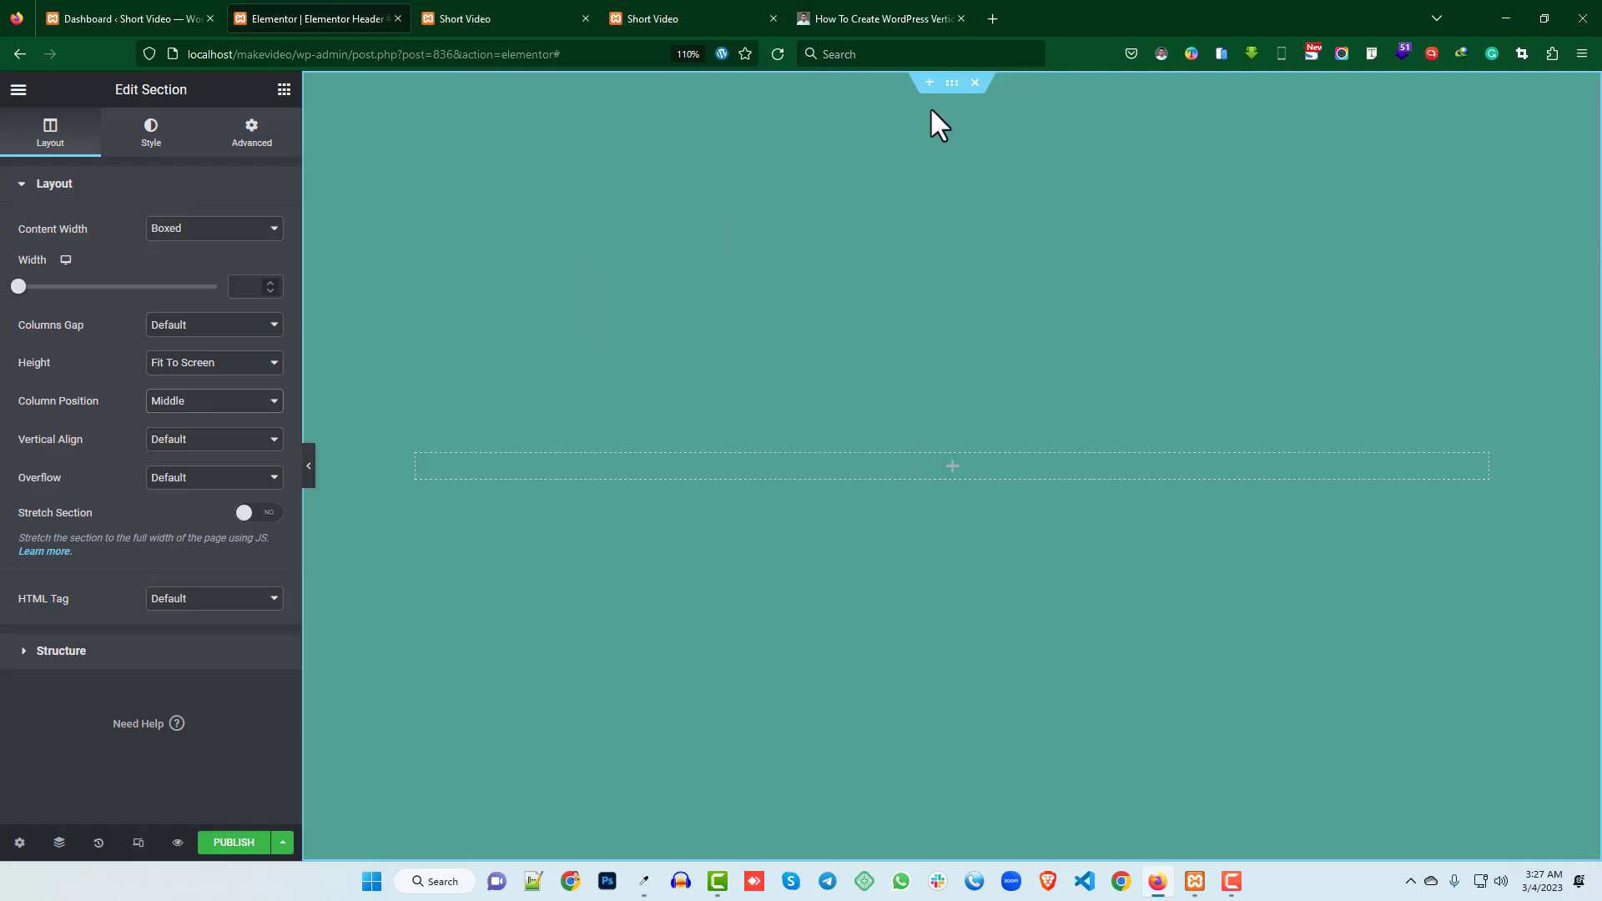
pyautogui.click(251, 136)
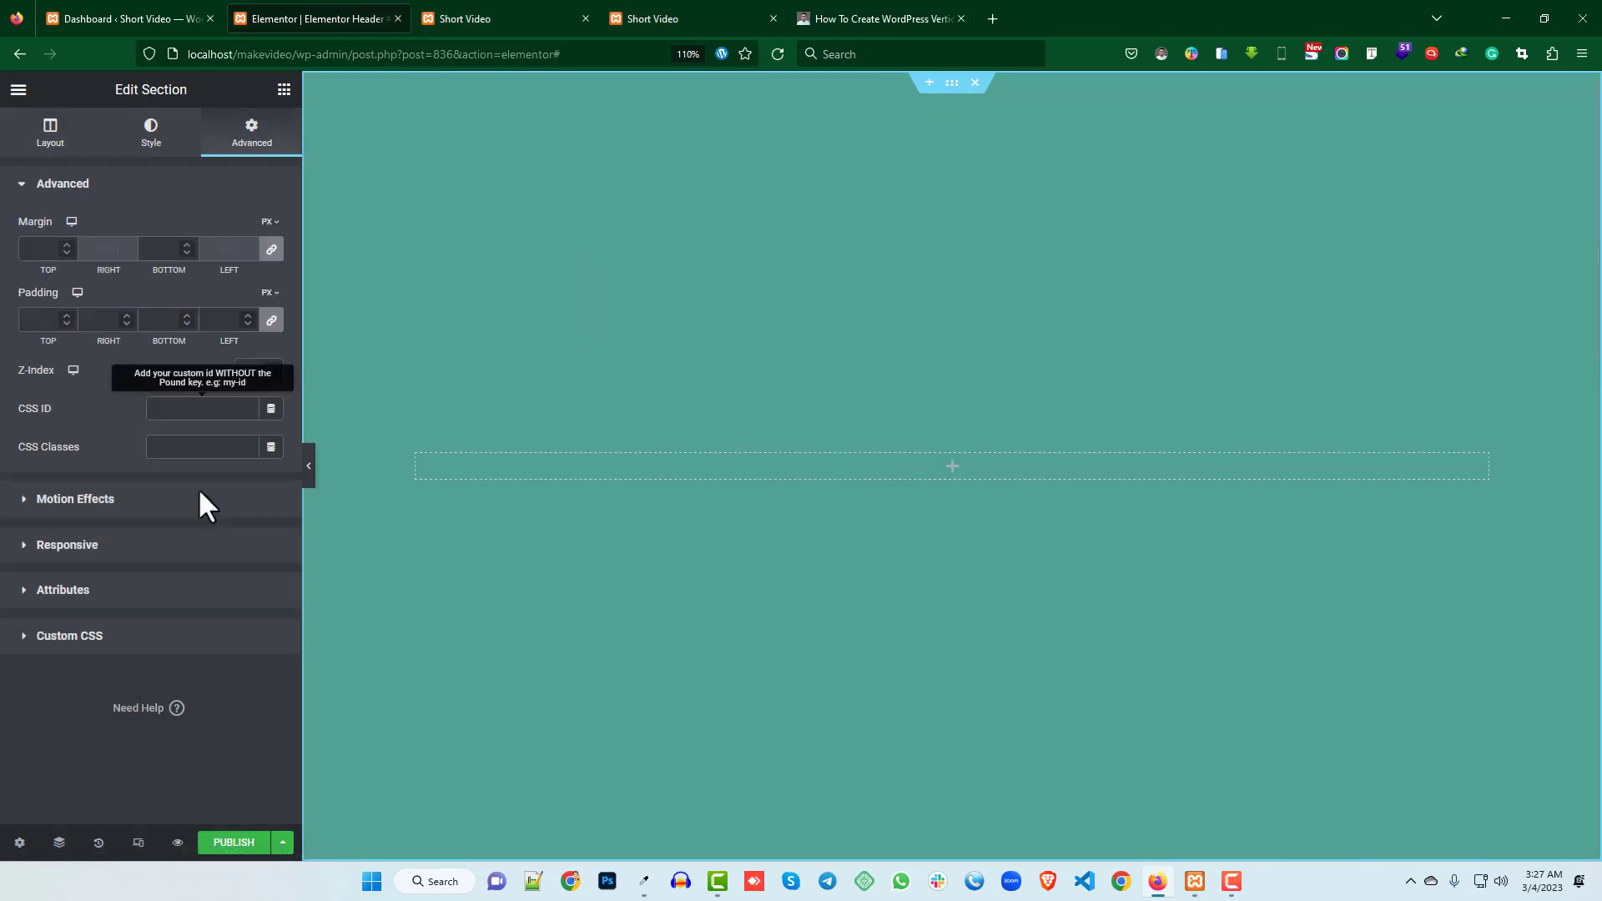
pyautogui.click(132, 641)
pyautogui.click(75, 441)
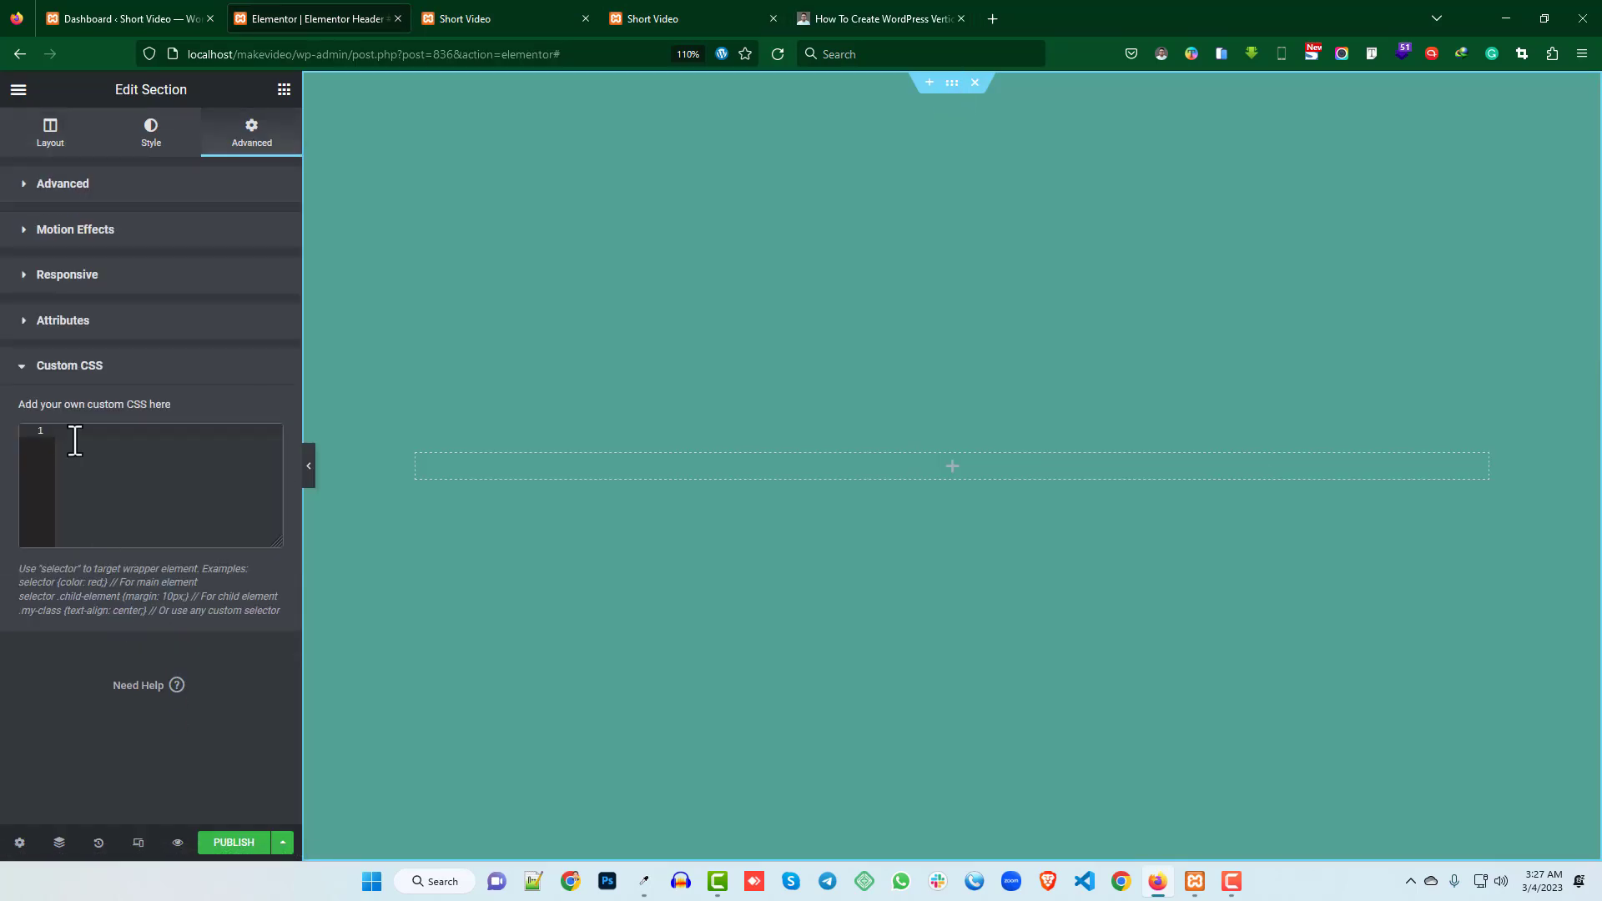
pyautogui.hotkey('ctrl', 'v')
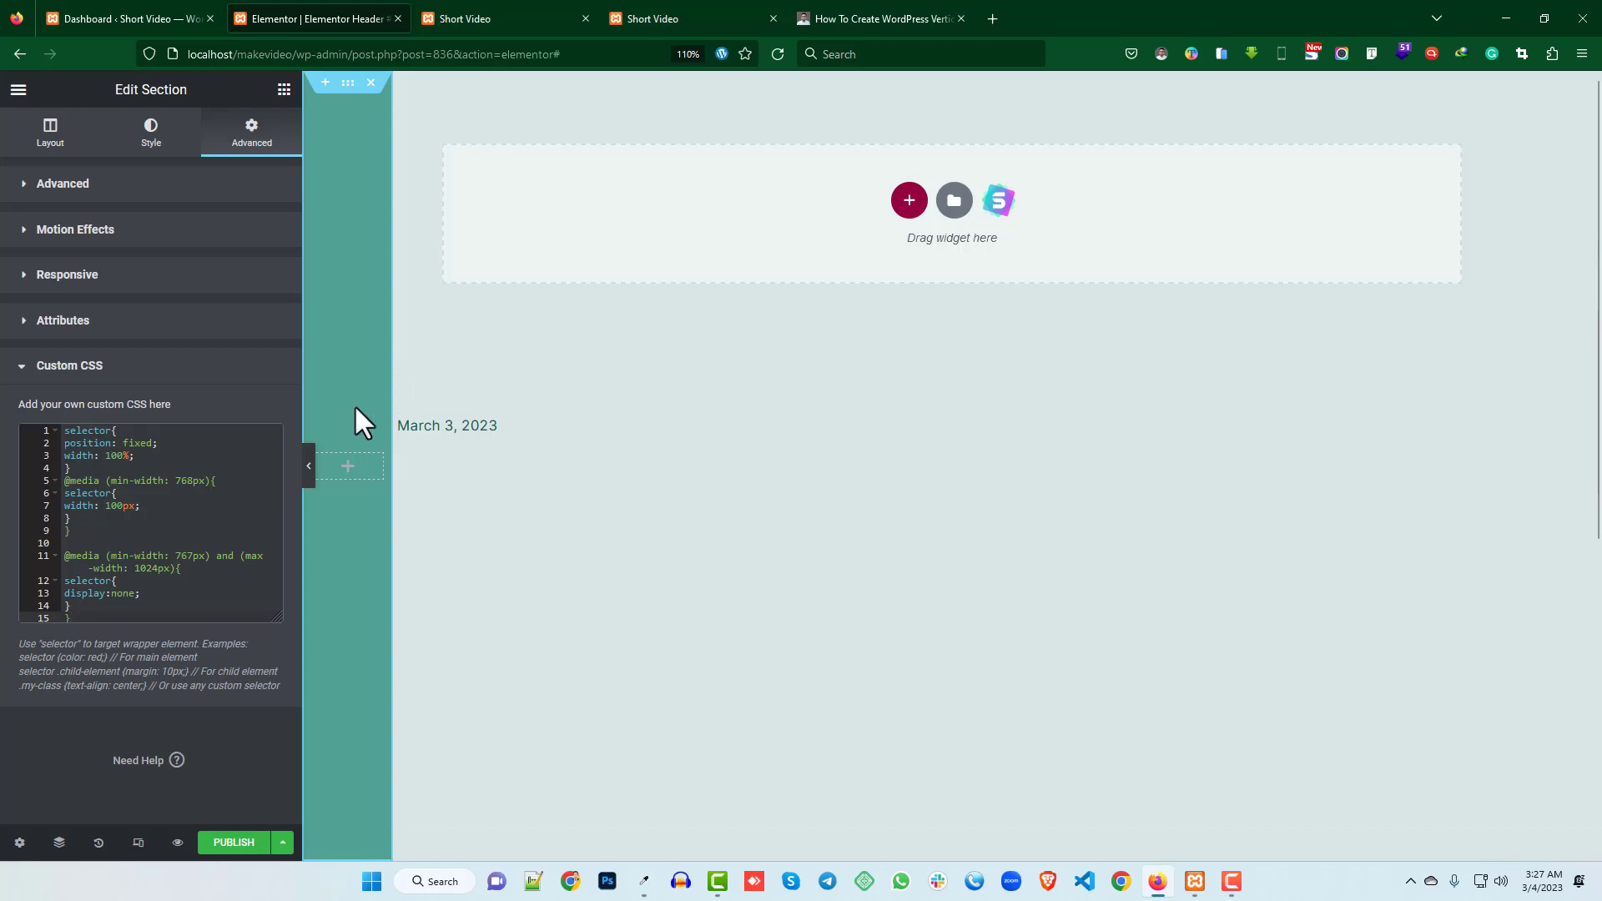
# - Try a width of 200px in the min-width 768px rule of the section's custom CSS, and restore 100px
pyautogui.click(95, 505)
pyautogui.click(116, 505)
pyautogui.press('BackSpace')
pyautogui.press('BackSpace')
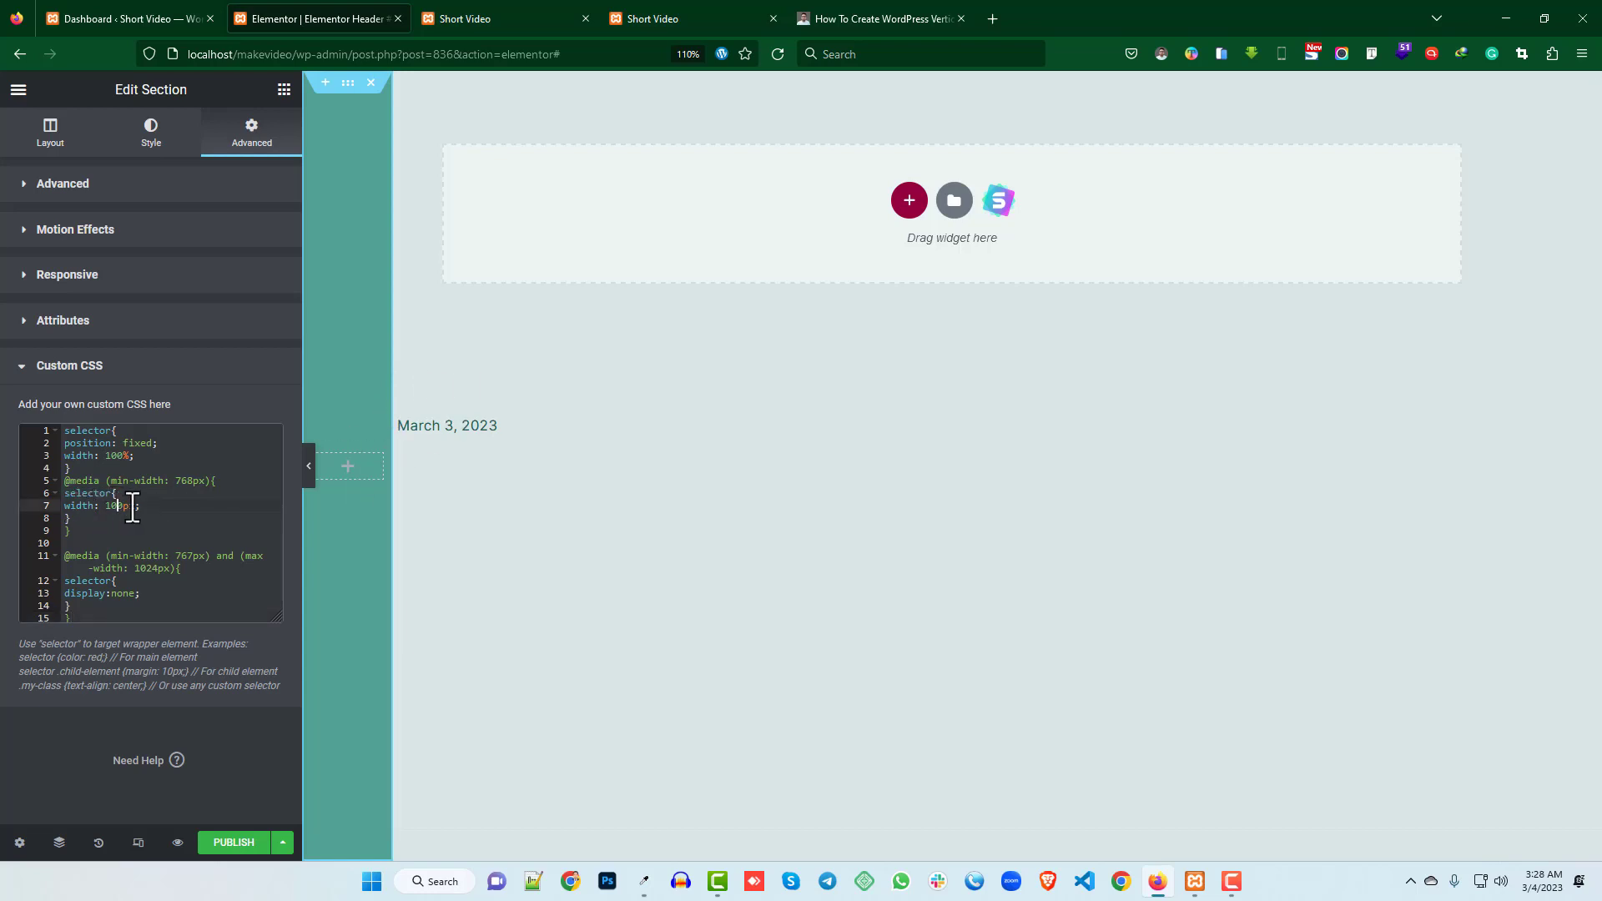
pyautogui.write('20')
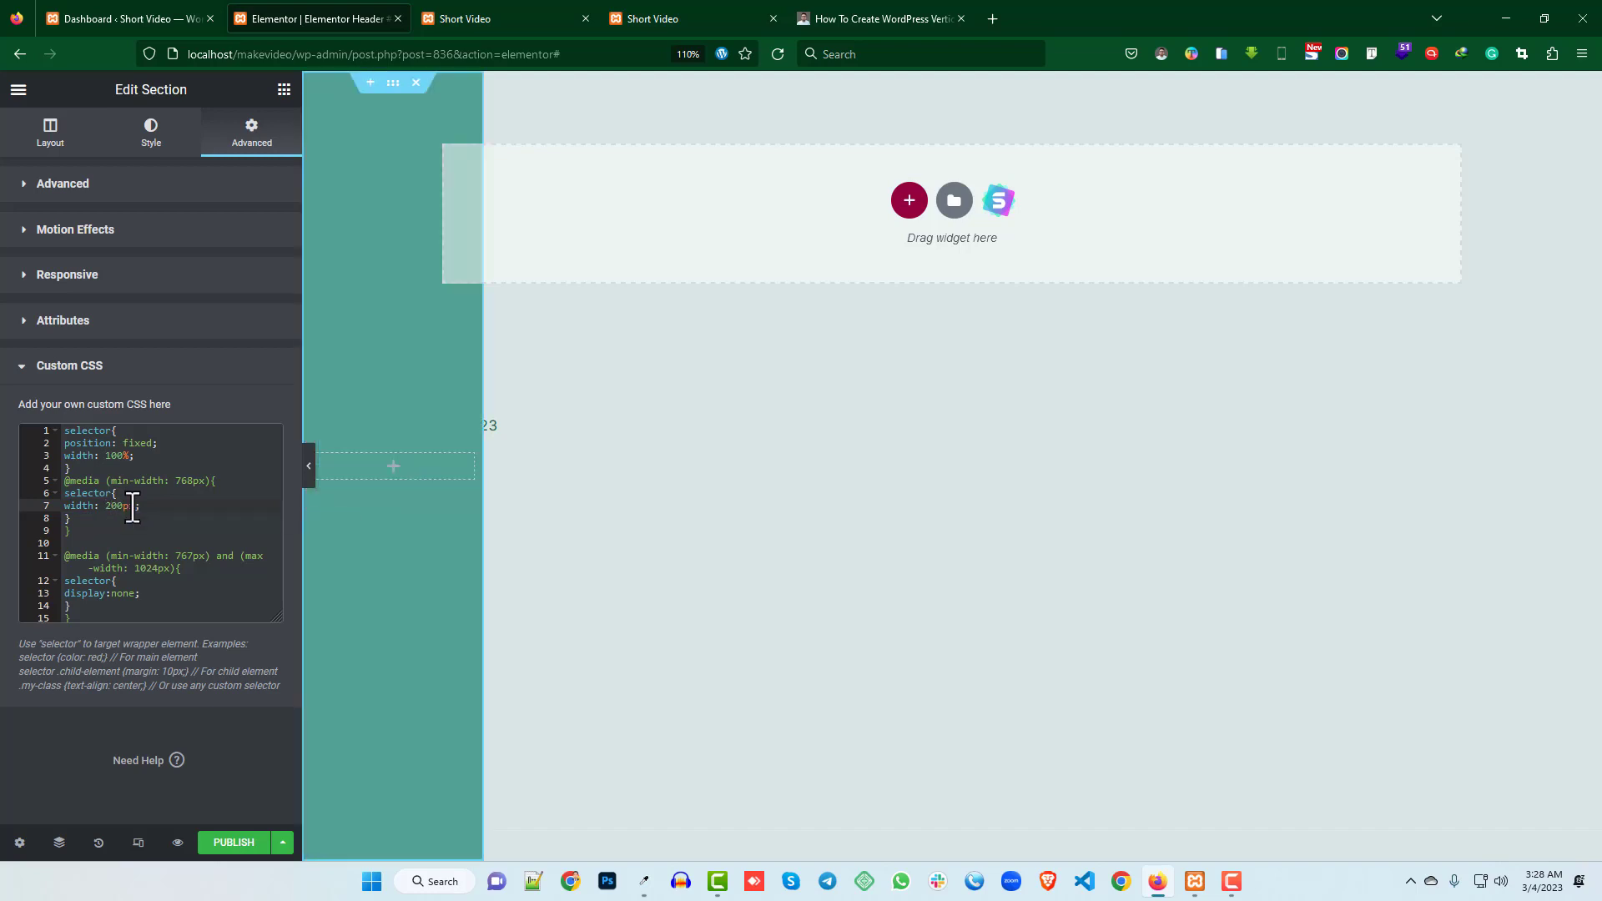
pyautogui.press('BackSpace')
pyautogui.press('BackSpace')
pyautogui.write('10')
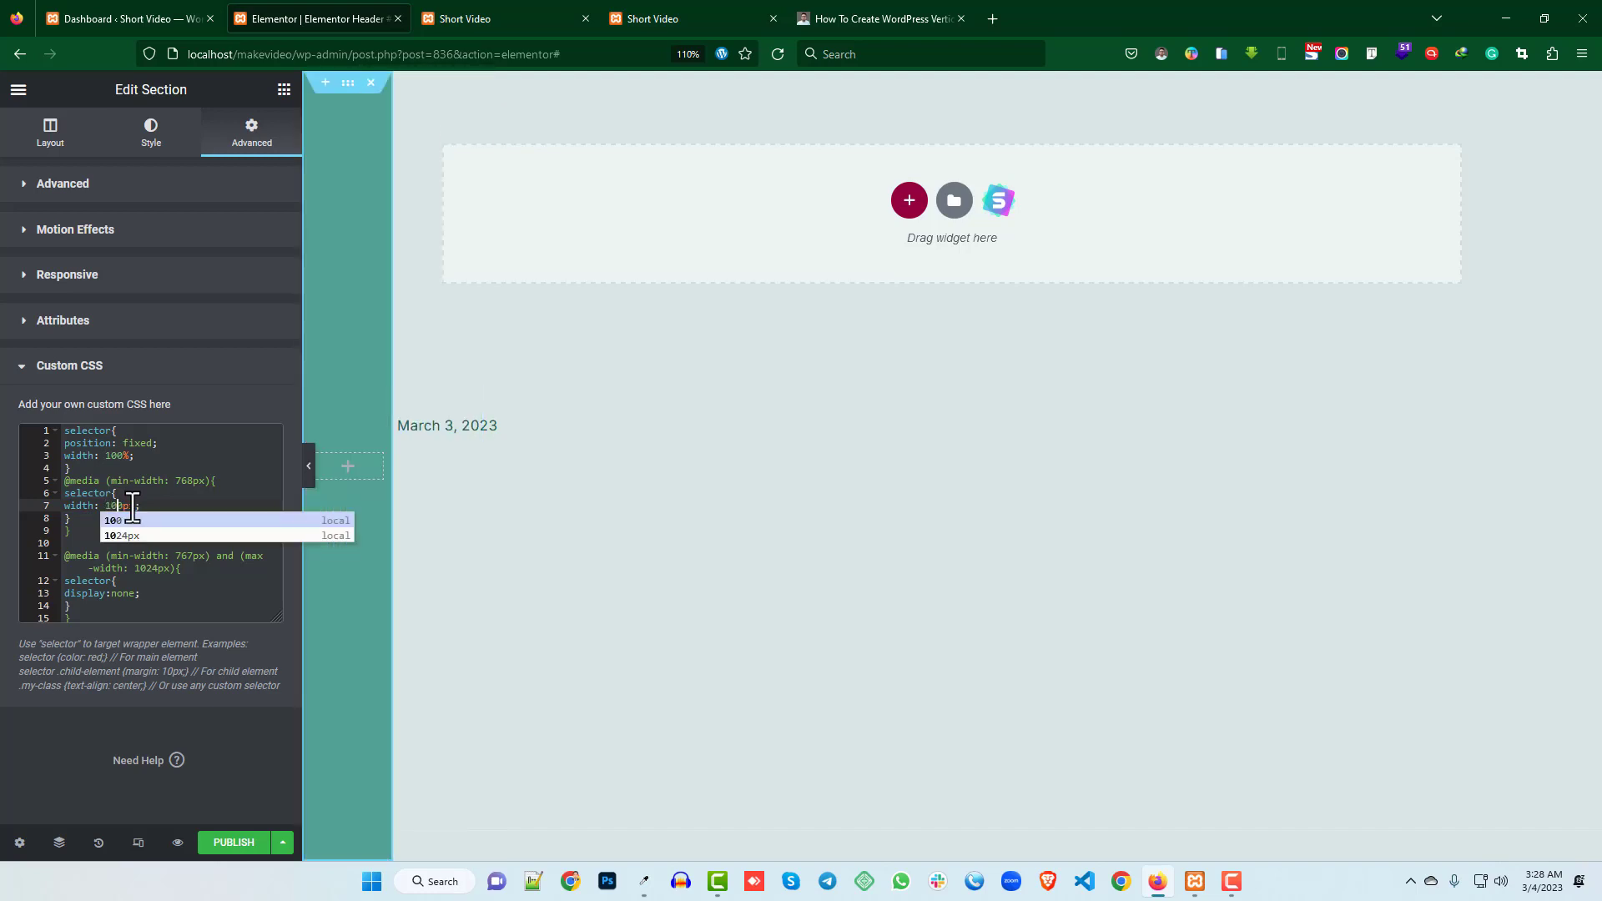
# - Add a Nav Menu widget to the empty column of the vertical header section
pyautogui.press('Escape')
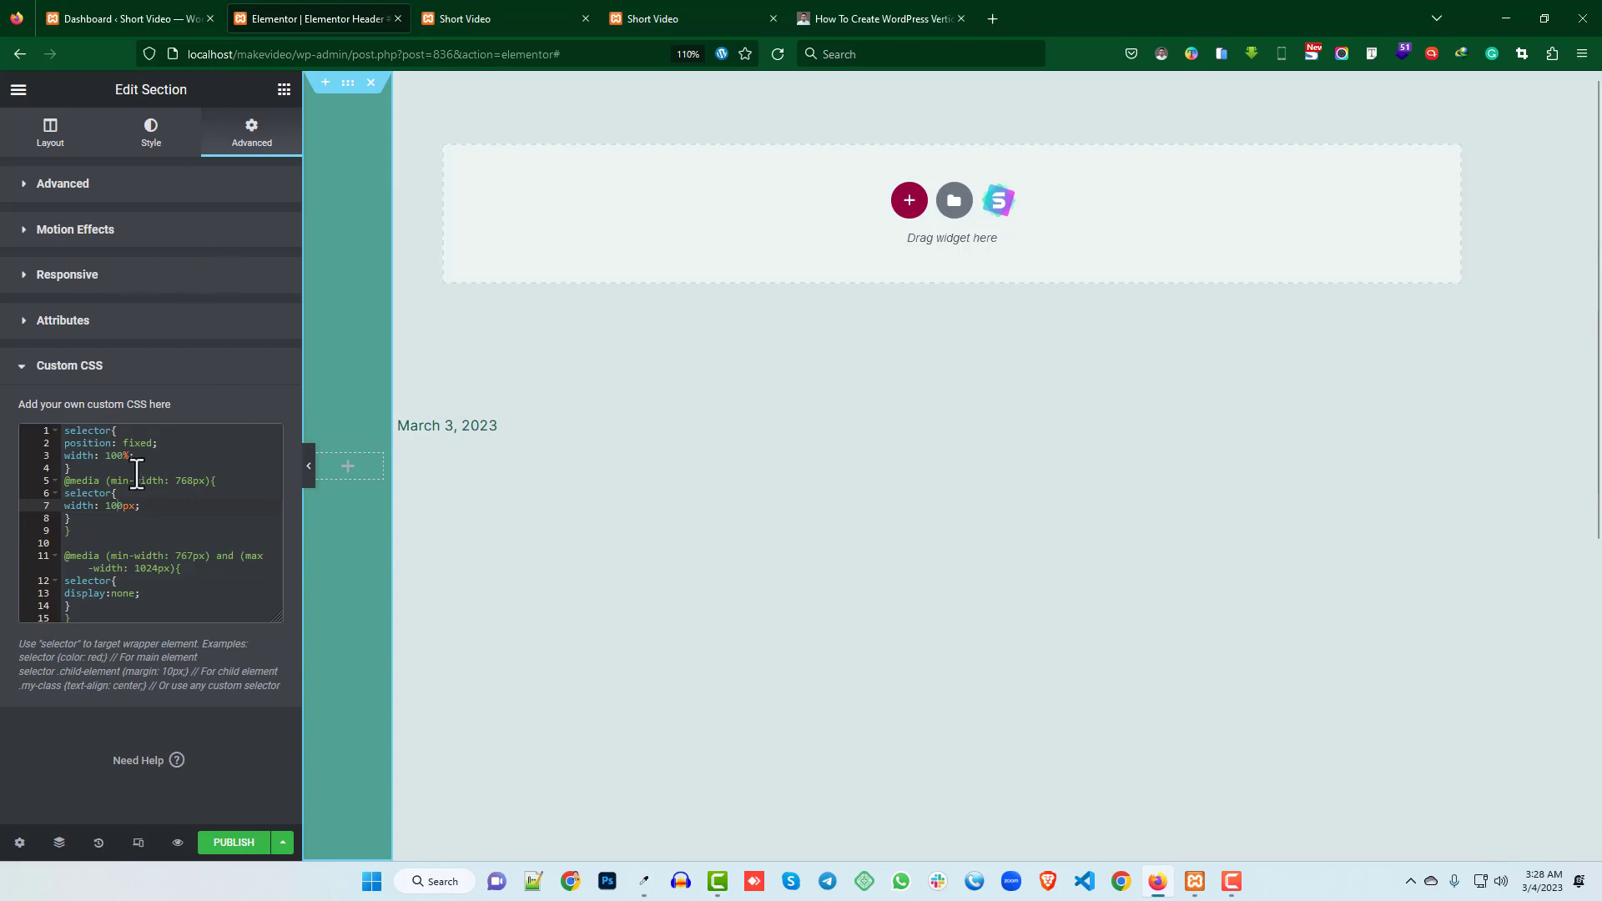
pyautogui.click(282, 90)
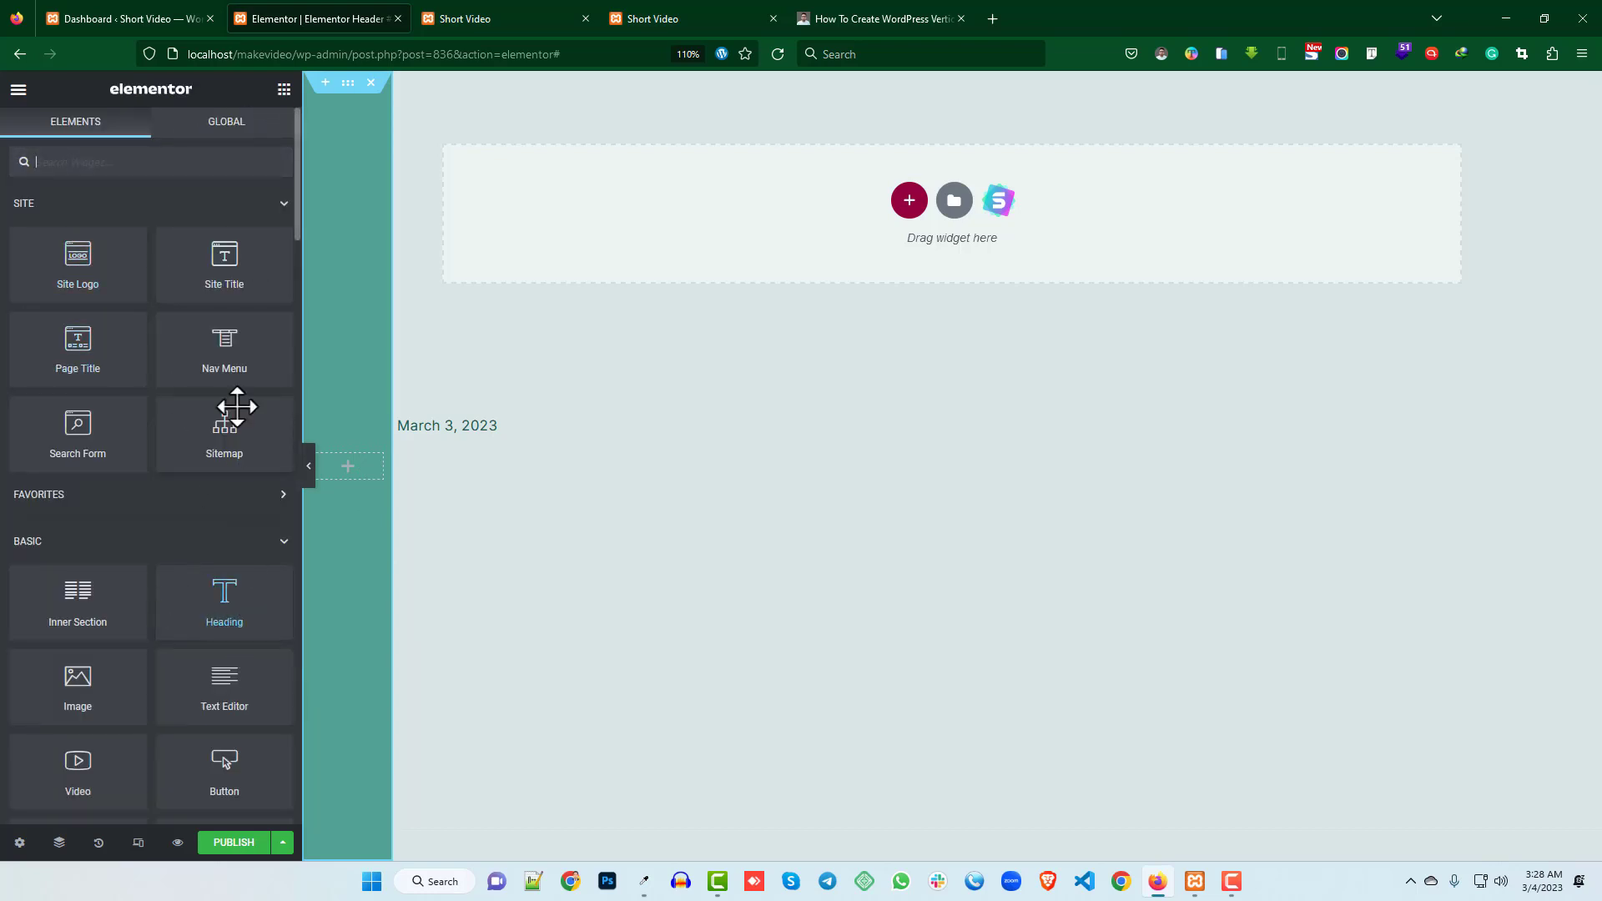
pyautogui.moveTo(250, 358); pyautogui.dragTo(359, 466)
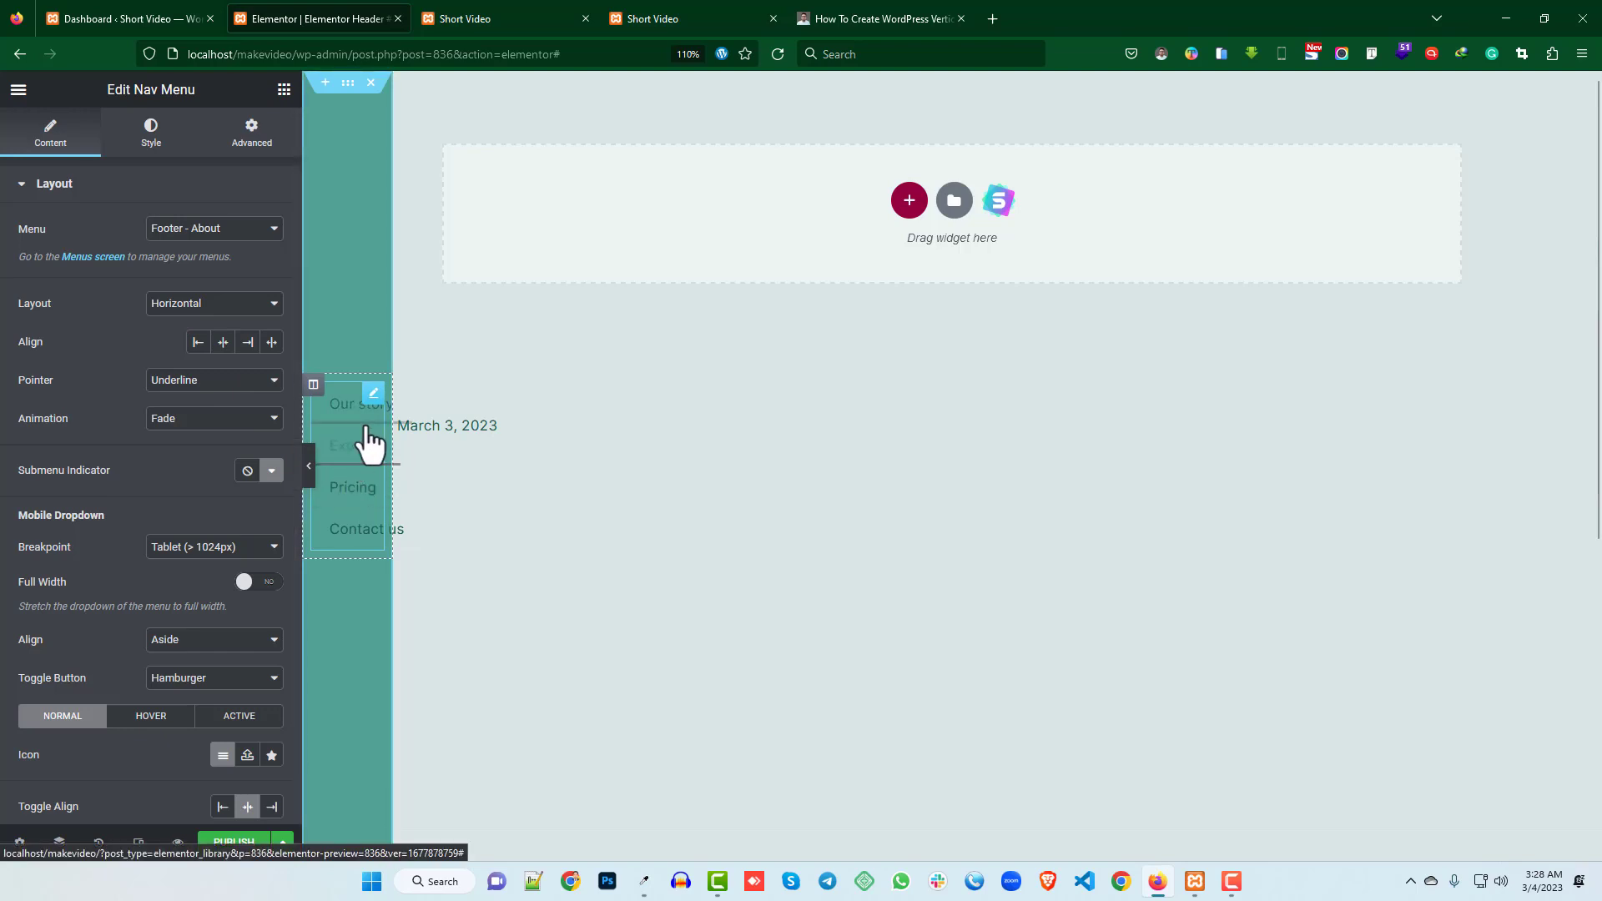
# - Copy the Menu CSS code block for the vertical navigation from the vertical header post
pyautogui.click(868, 12)
pyautogui.scroll(-6, 770, 479)
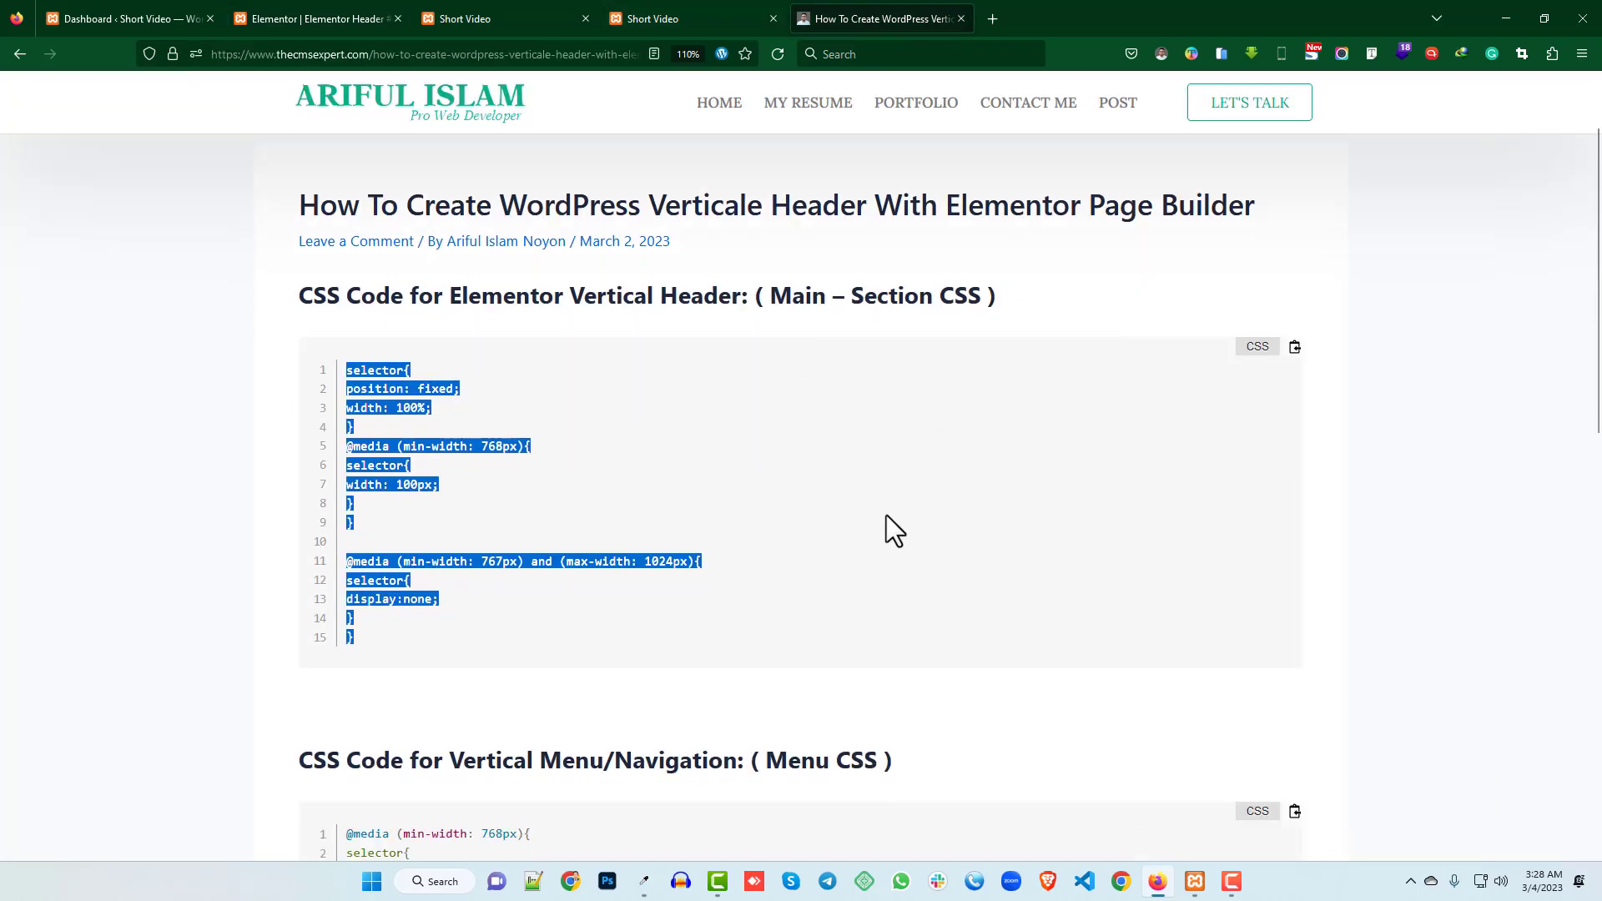
pyautogui.moveTo(769, 377); pyautogui.dragTo(876, 377)
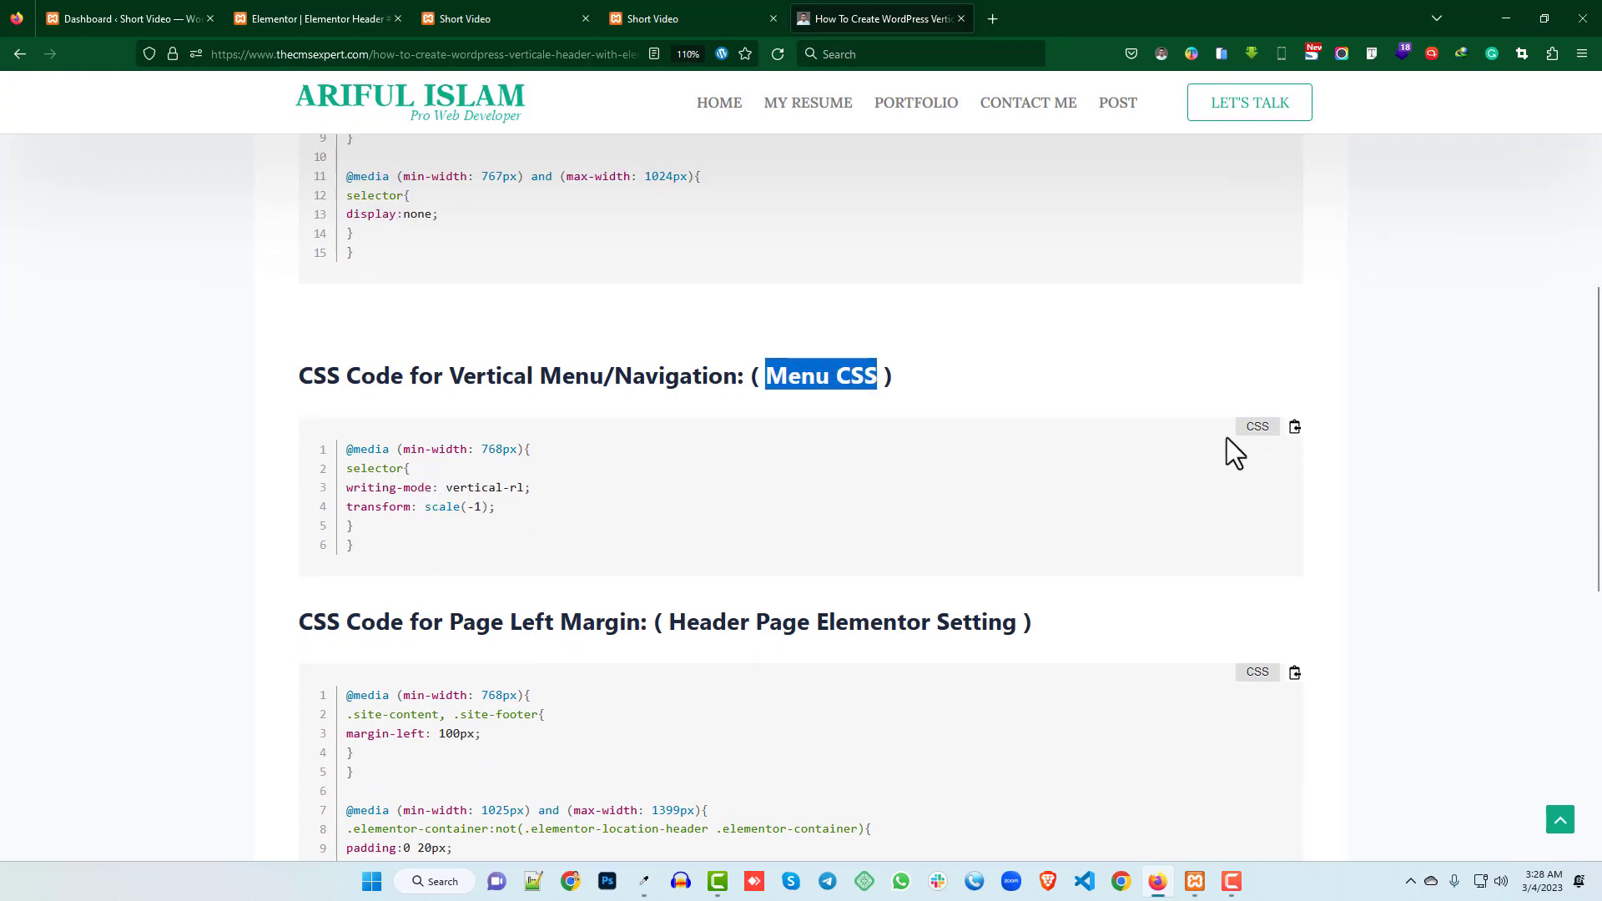
pyautogui.click(1294, 428)
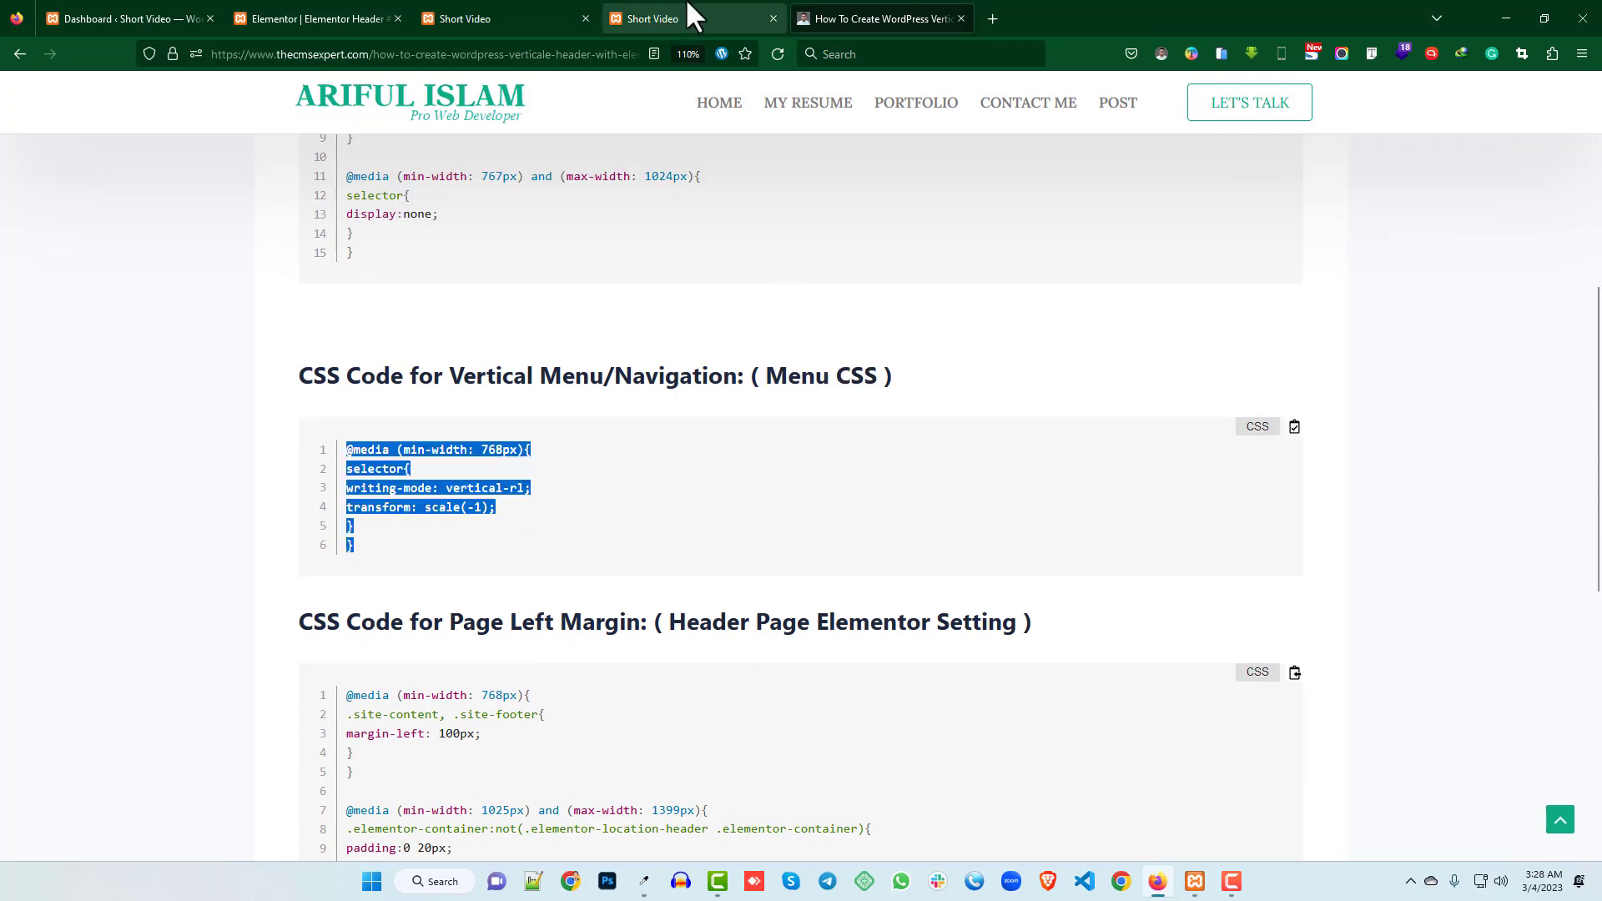
# - Paste the copied menu CSS into the Nav Menu widget's custom CSS in the Elementor editor
pyautogui.click(692, 15)
pyautogui.click(384, 18)
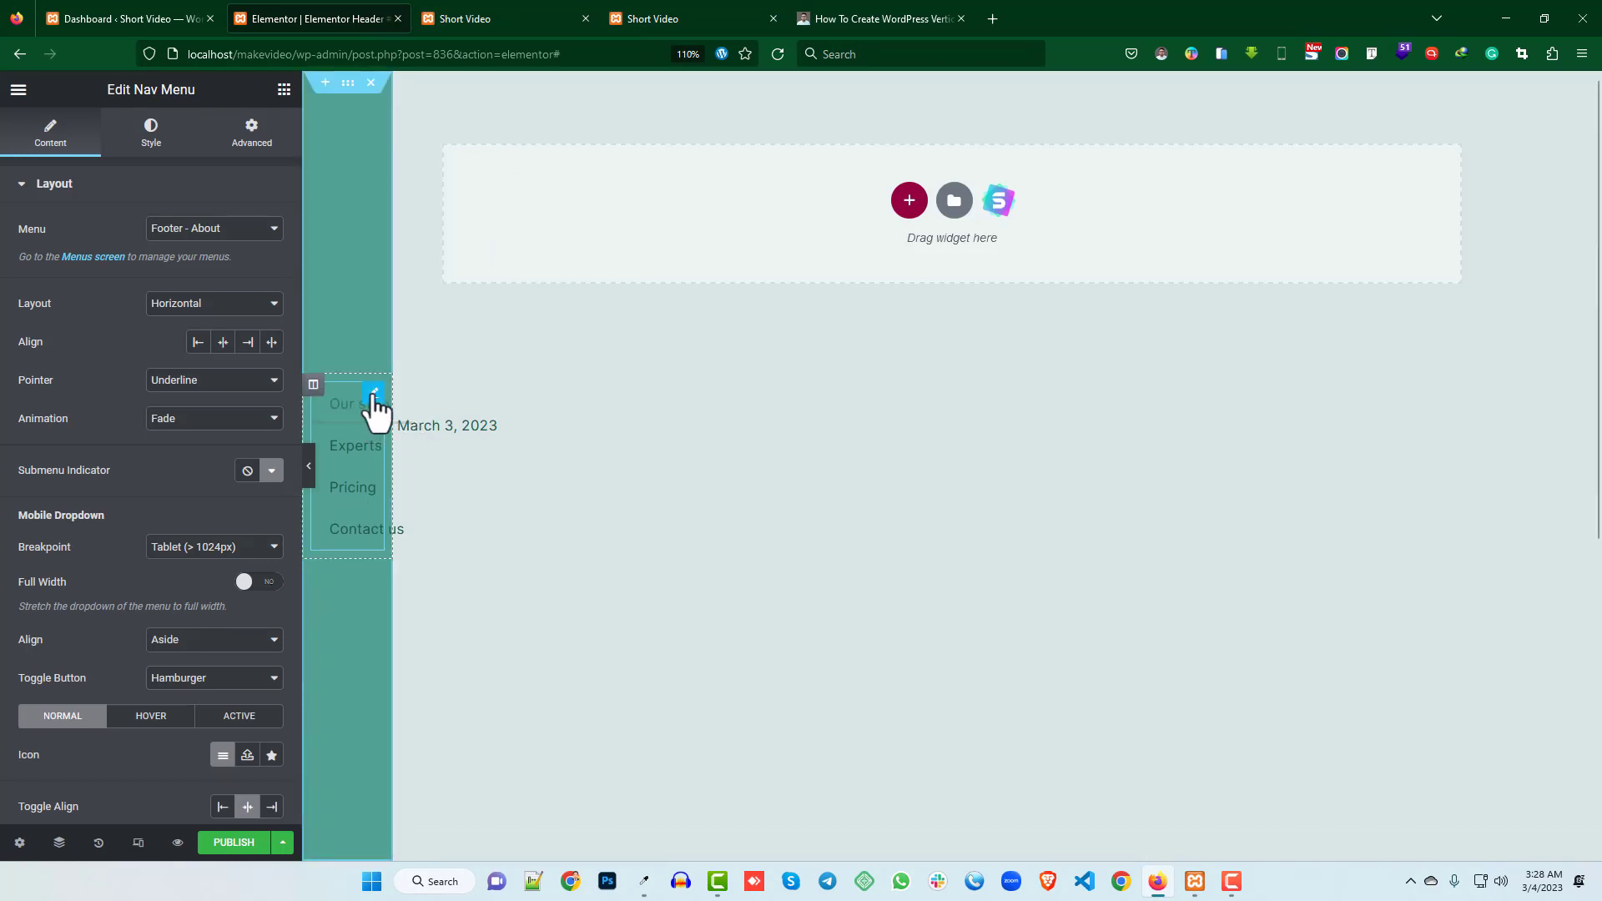
pyautogui.click(247, 138)
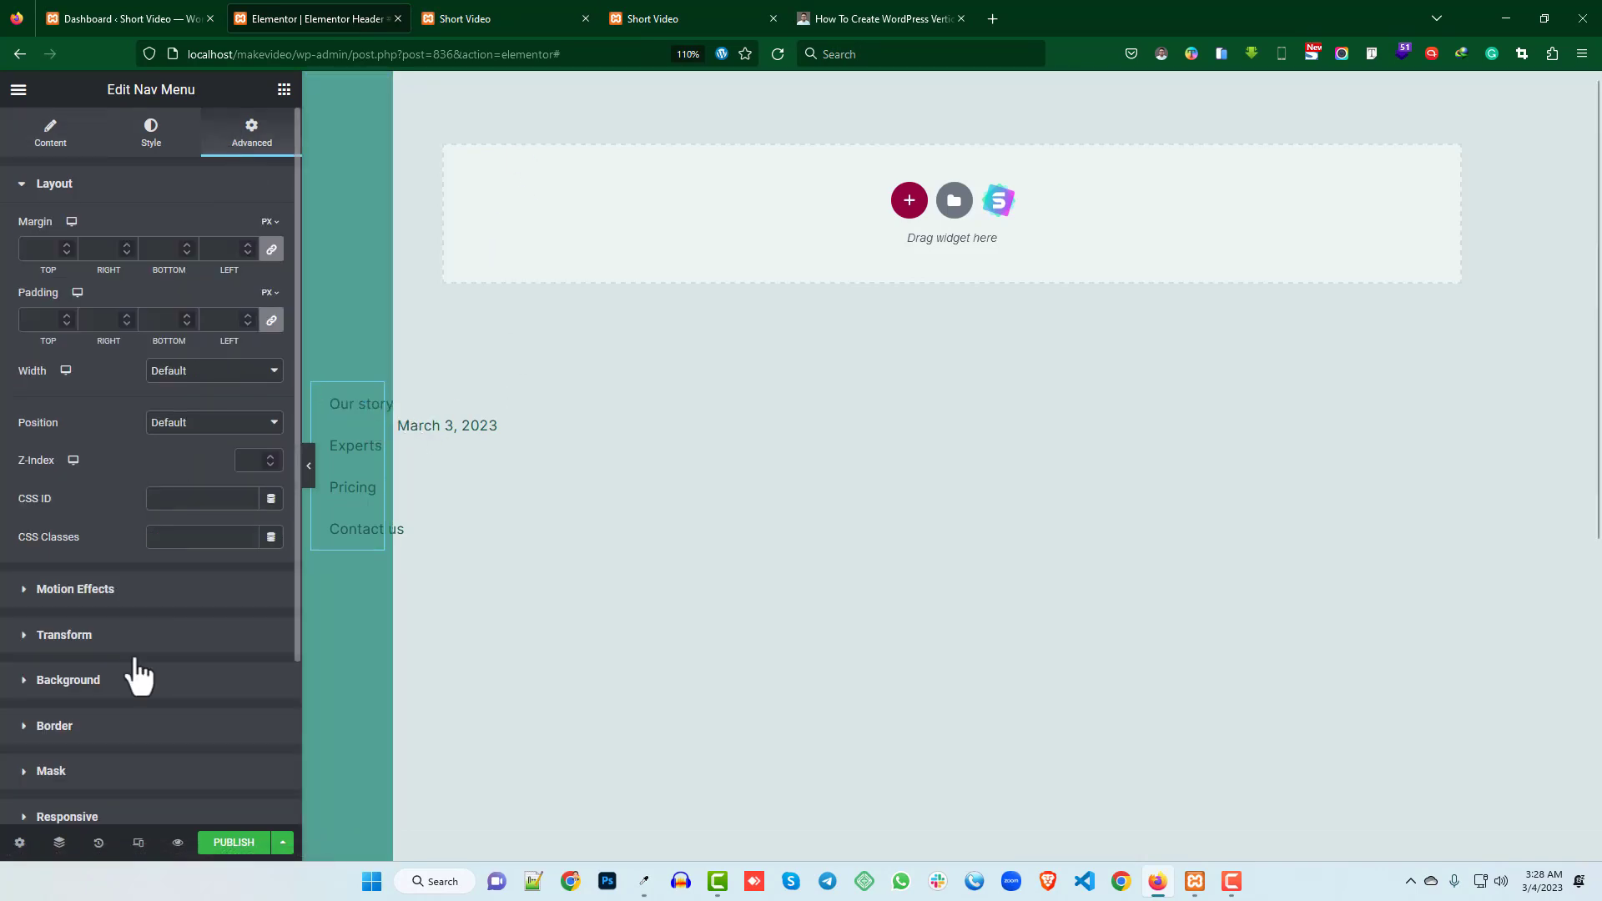
pyautogui.scroll(-3, 103, 821)
pyautogui.click(84, 698)
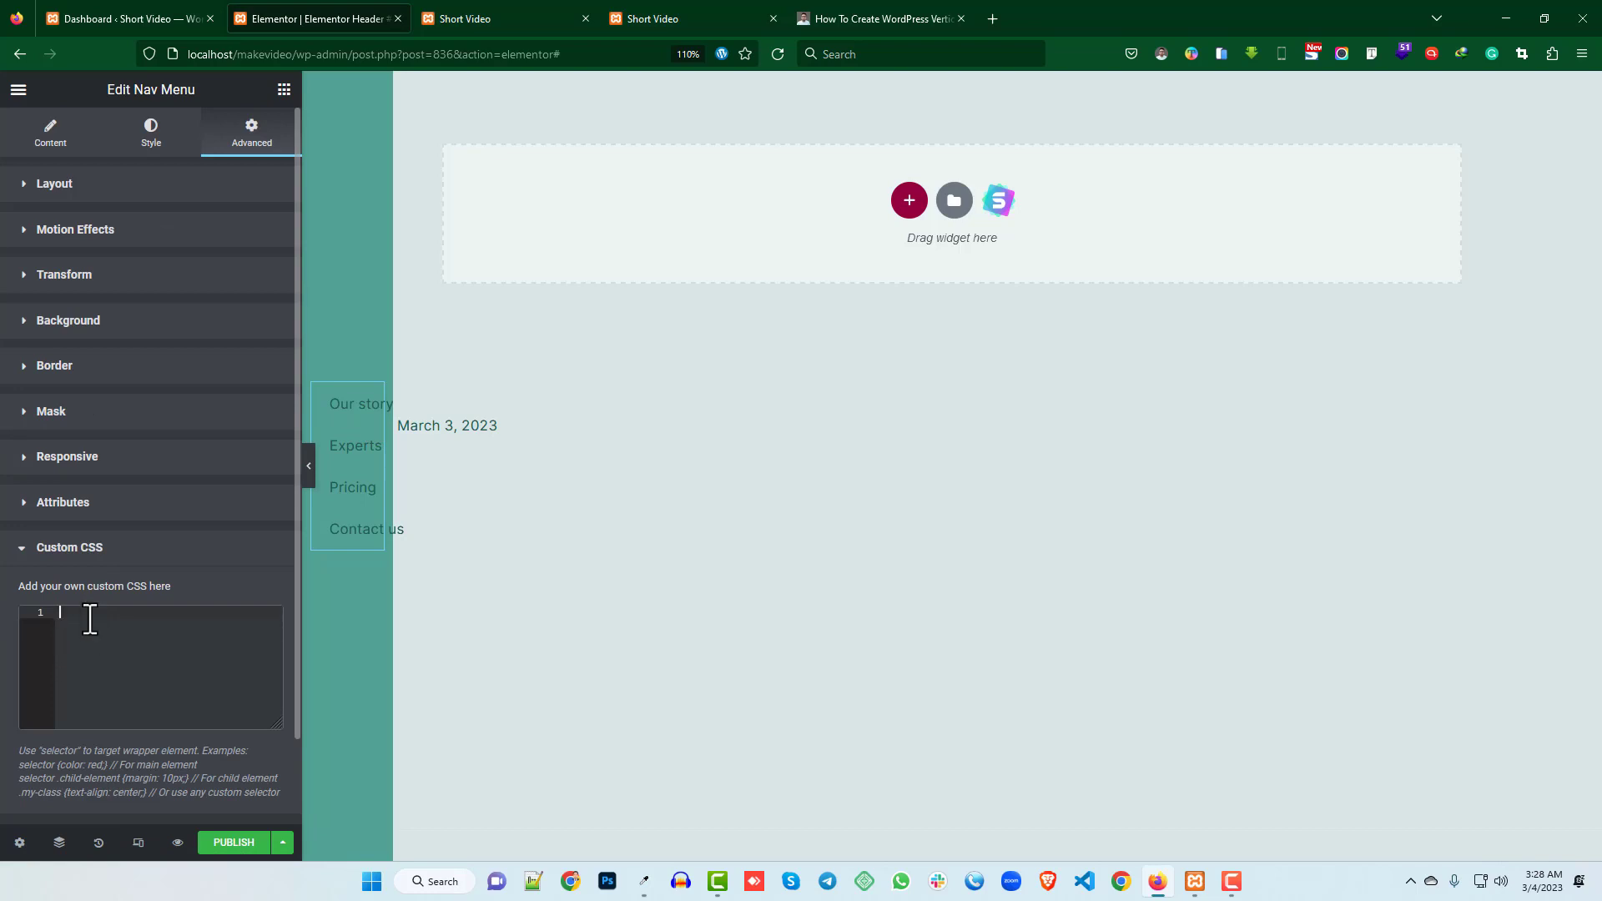
pyautogui.hotkey('ctrl', 'v')
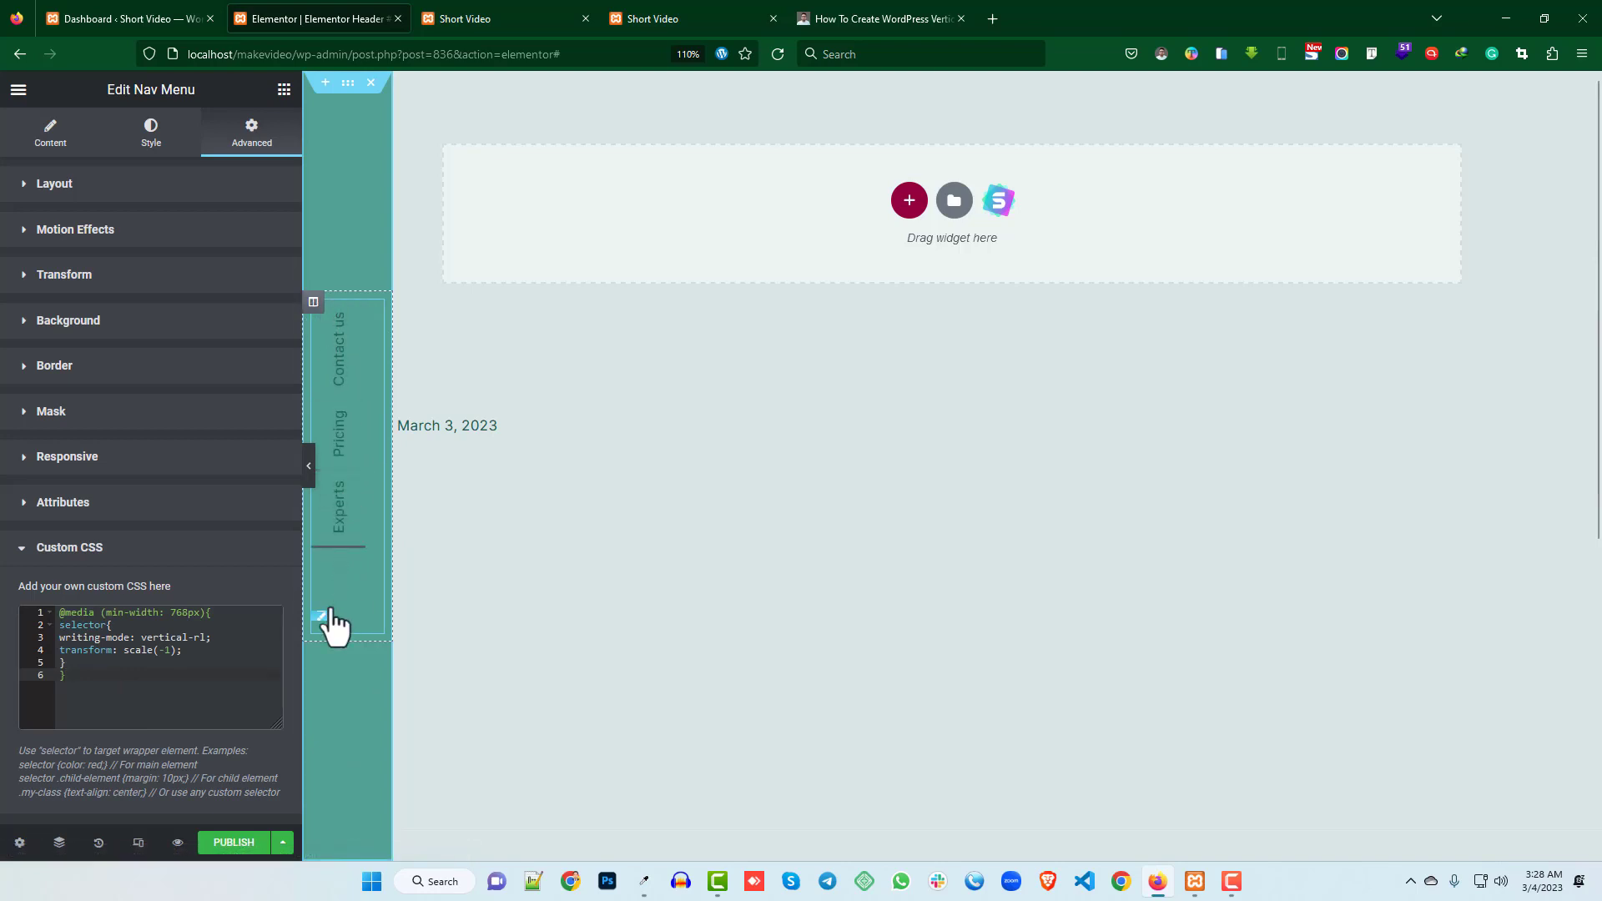
# - Set the Nav Menu widget's pointer to None
pyautogui.click(147, 138)
pyautogui.click(51, 137)
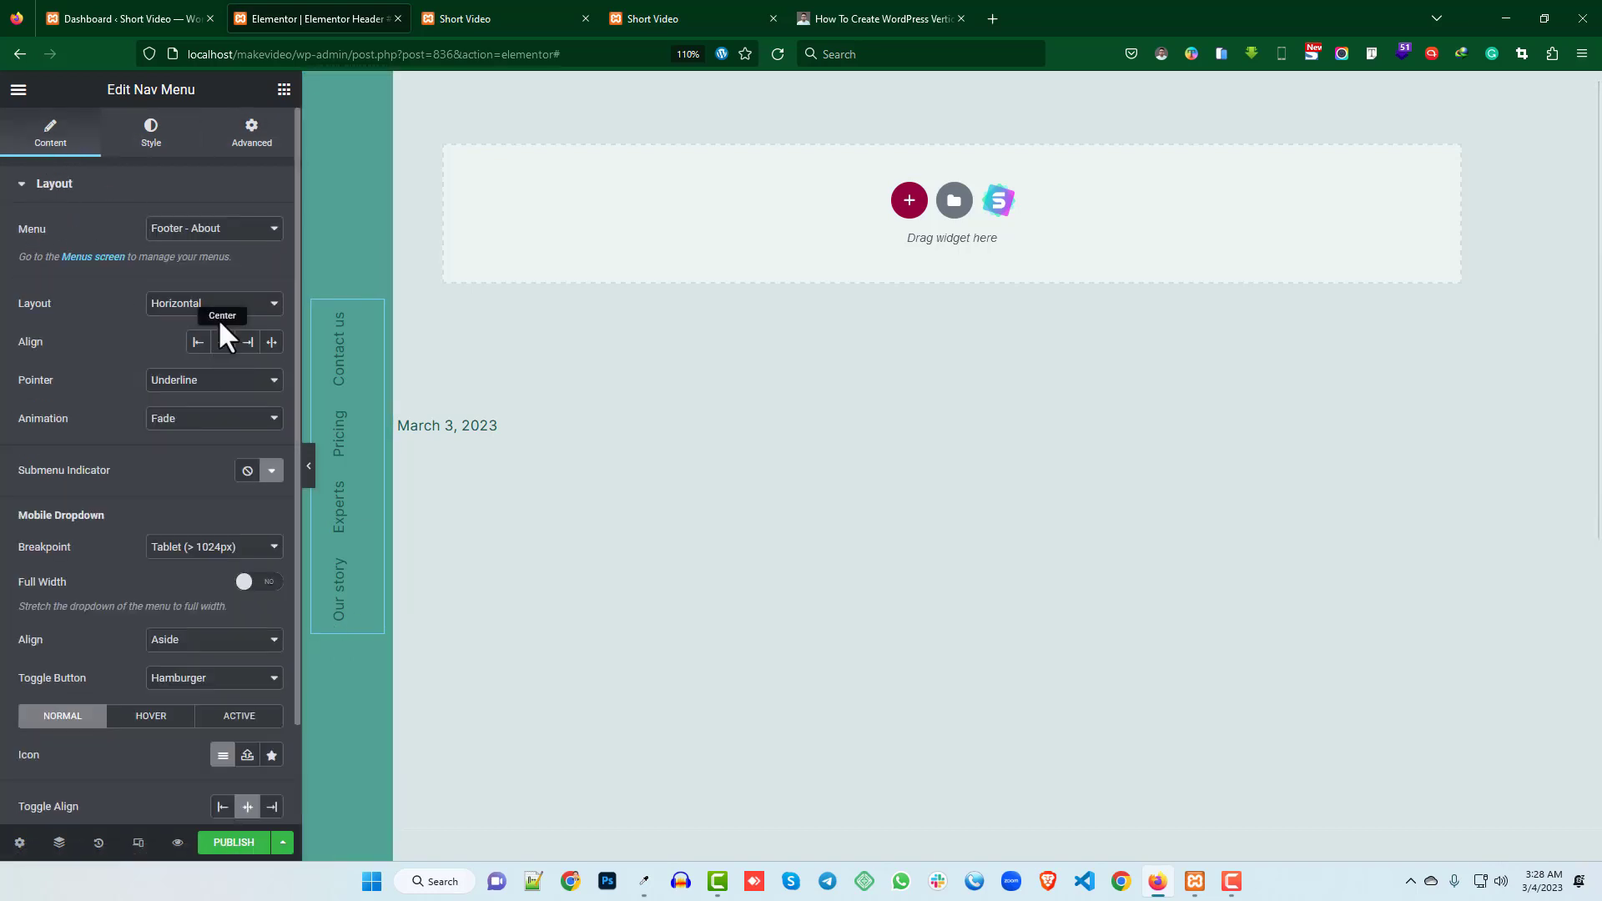
pyautogui.click(202, 380)
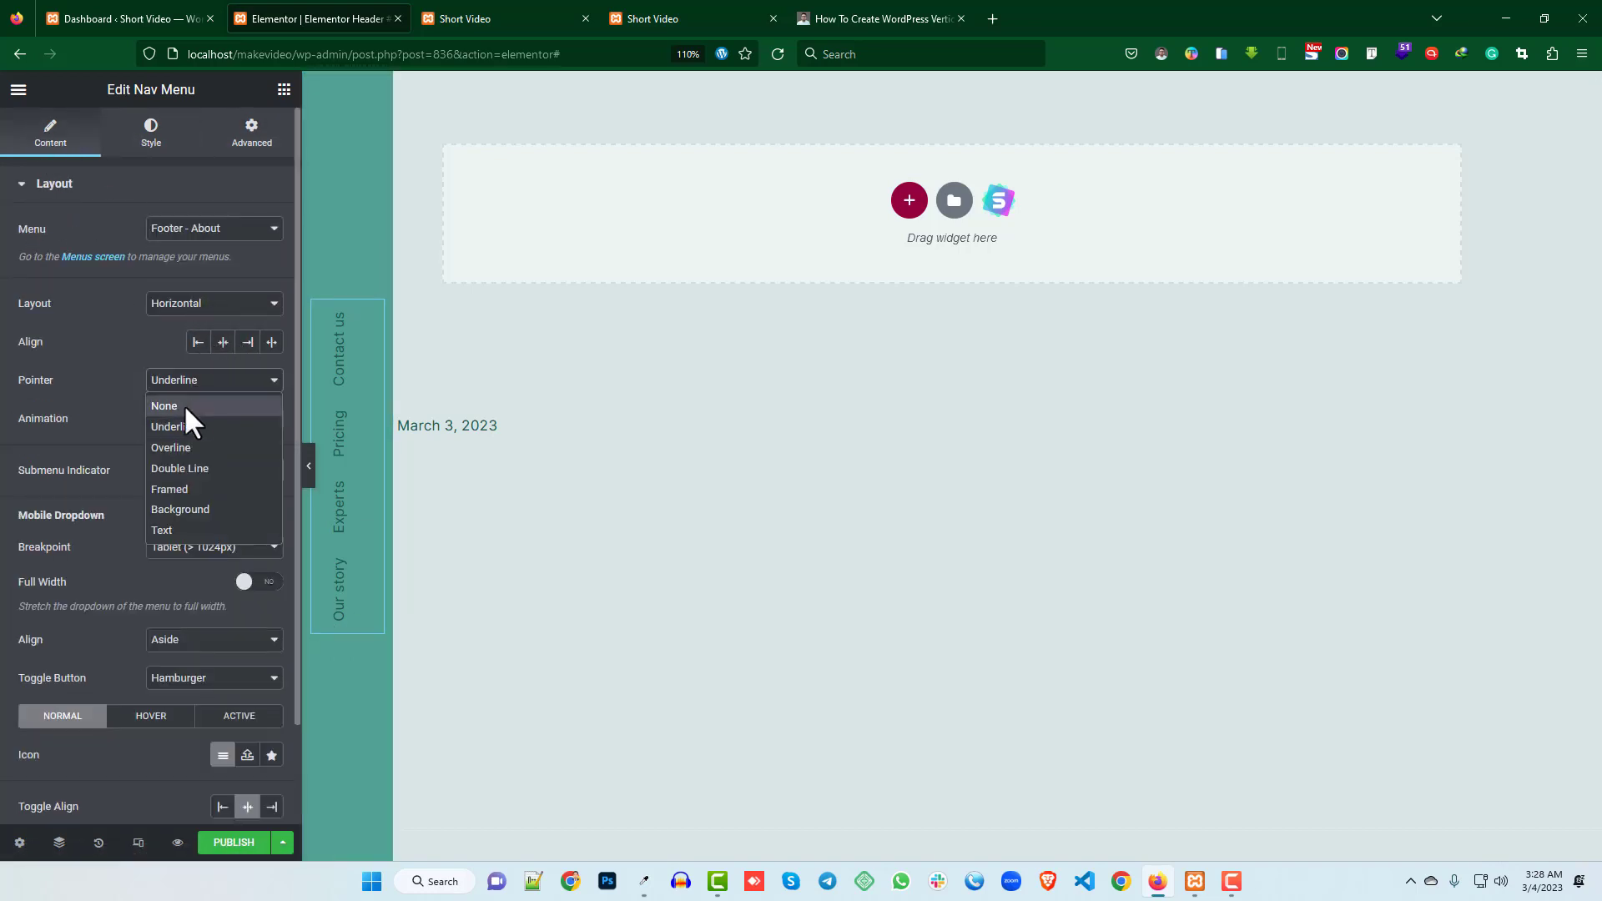
pyautogui.click(184, 405)
pyautogui.click(185, 386)
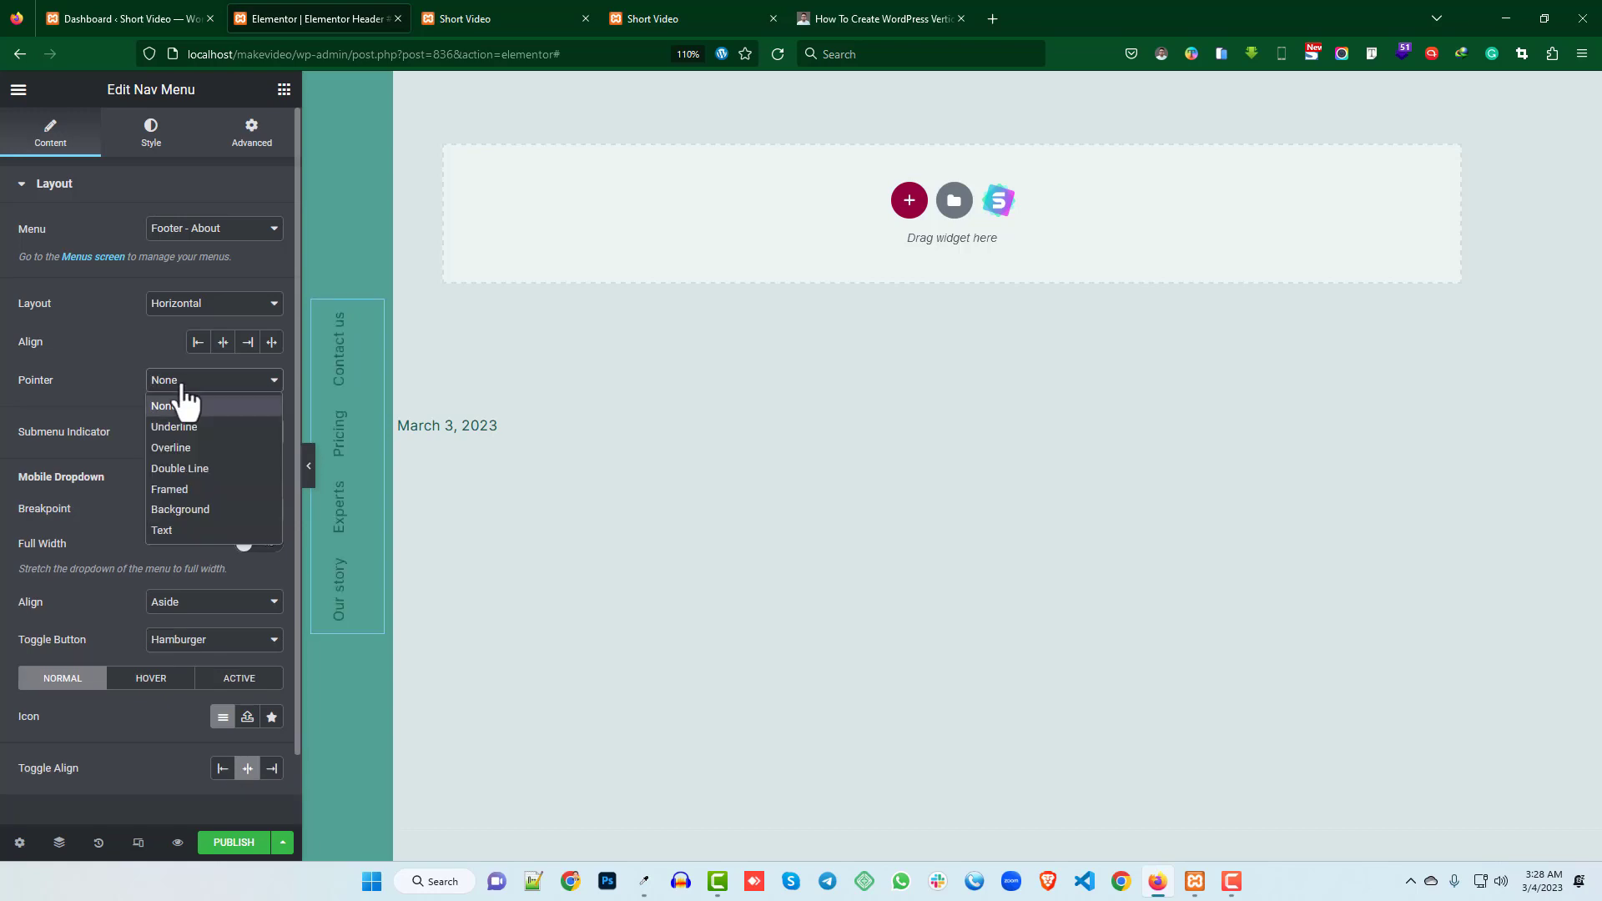
pyautogui.click(182, 389)
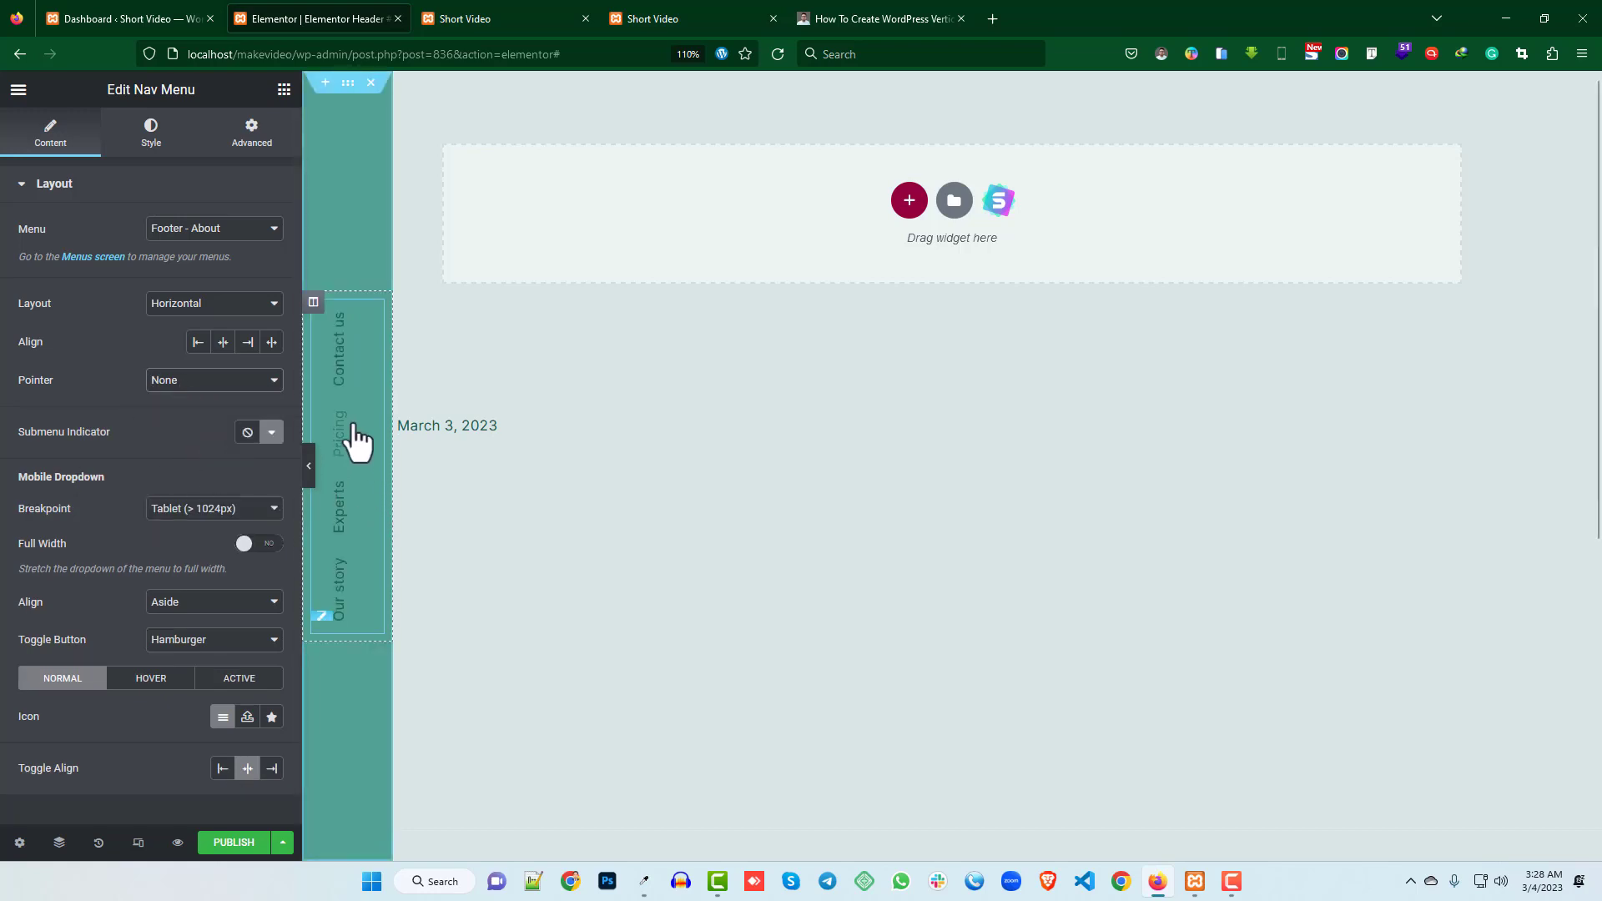
# - Set the hover text color of the main menu items to black
pyautogui.click(153, 134)
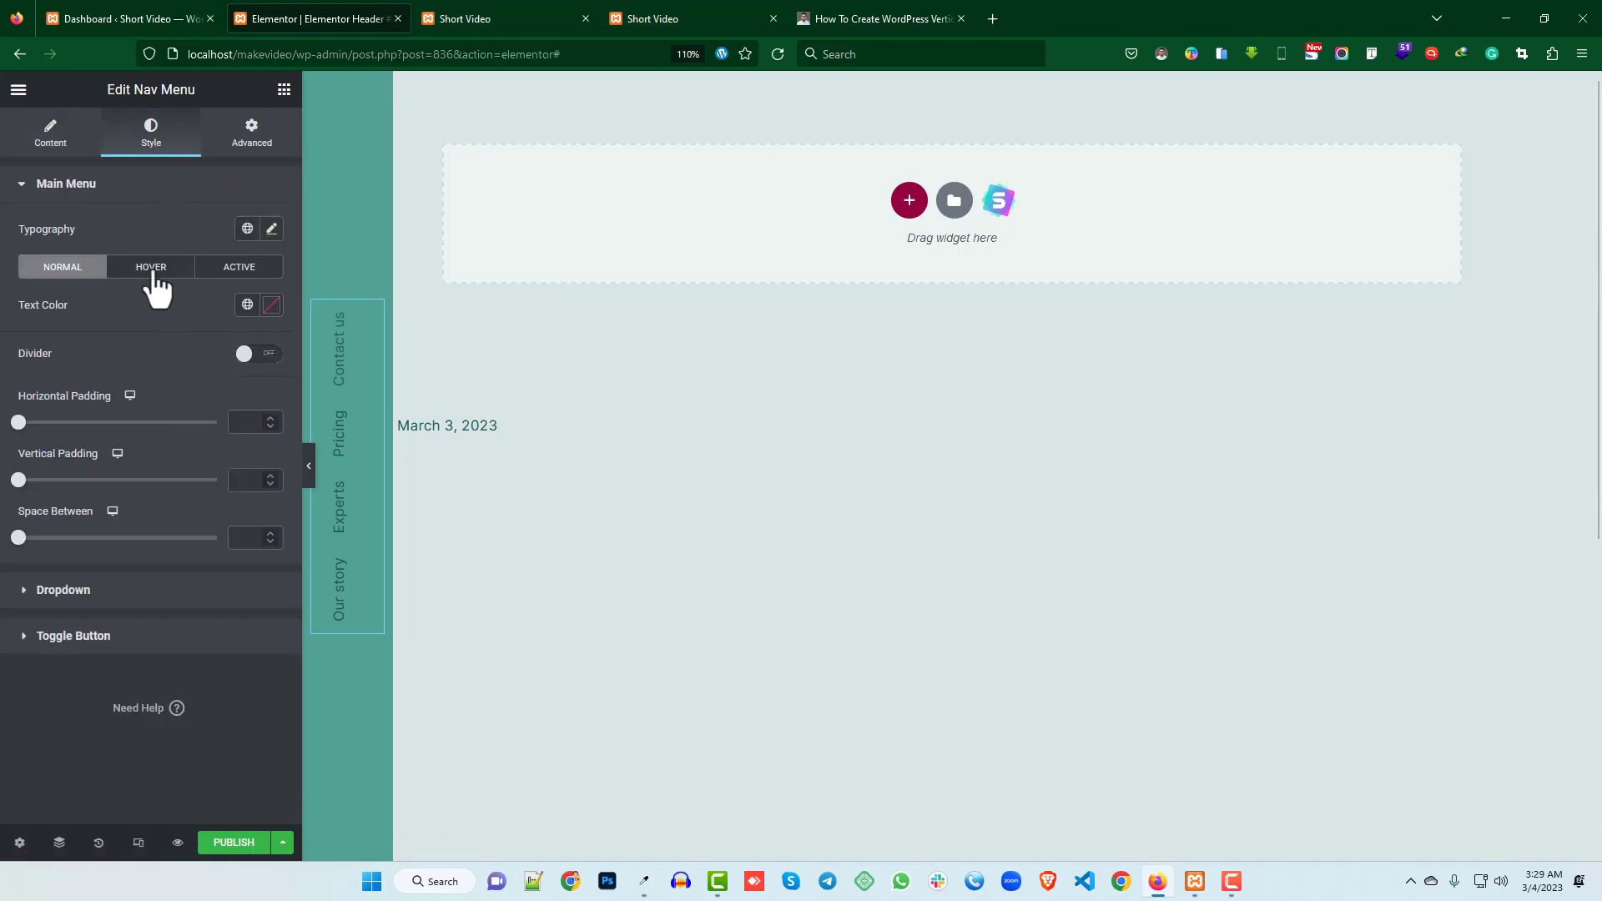
pyautogui.click(154, 270)
pyautogui.click(272, 305)
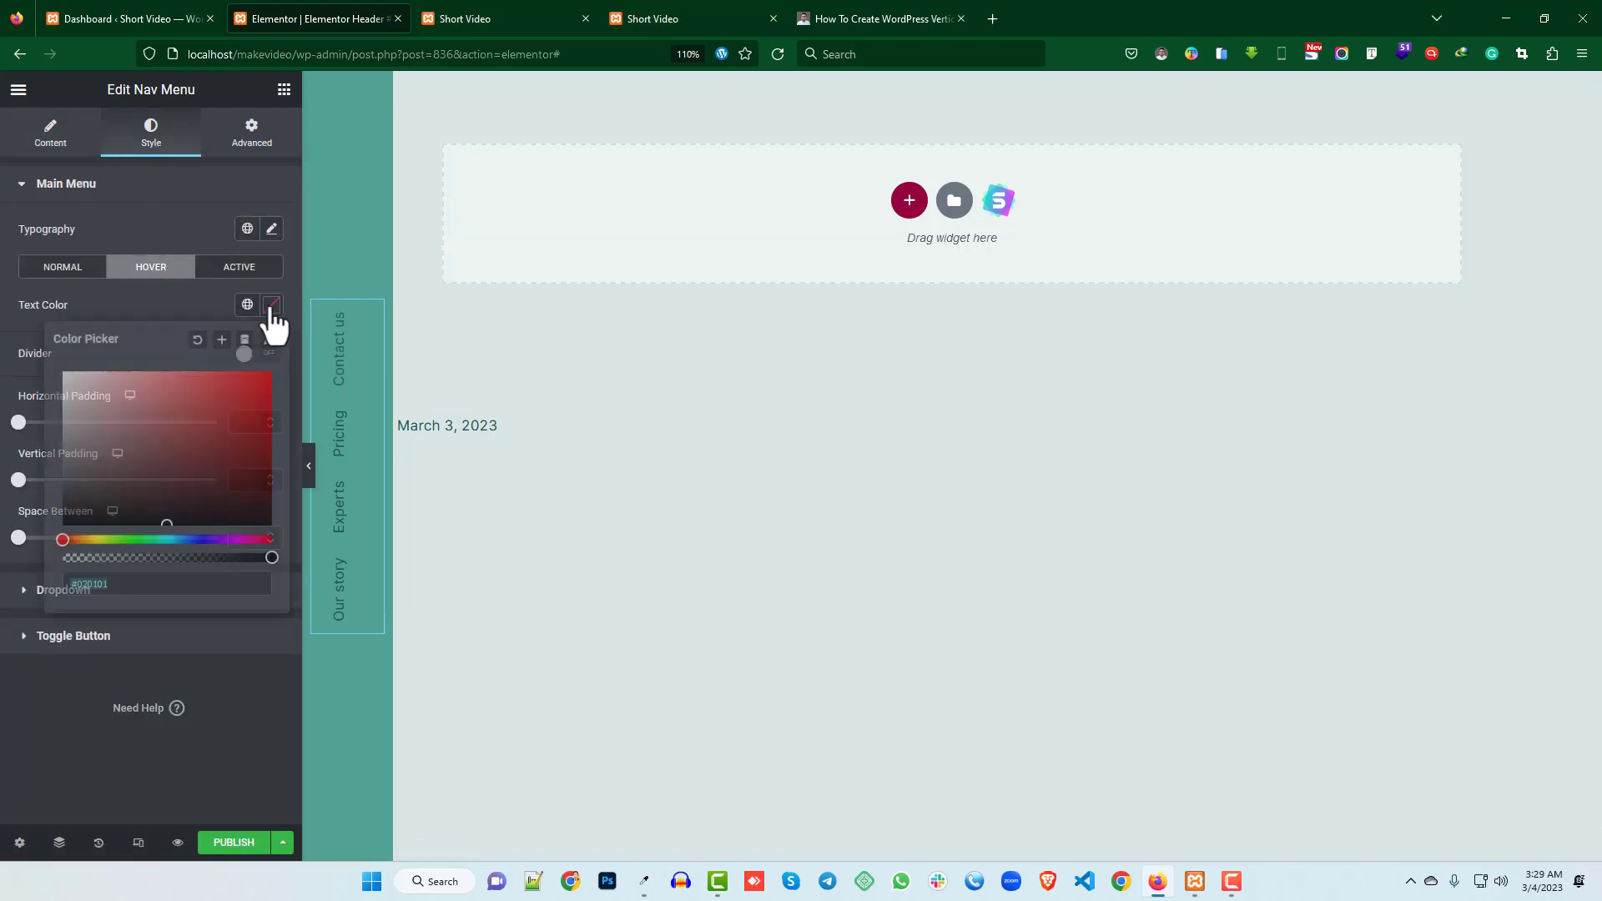
pyautogui.click(2, 421)
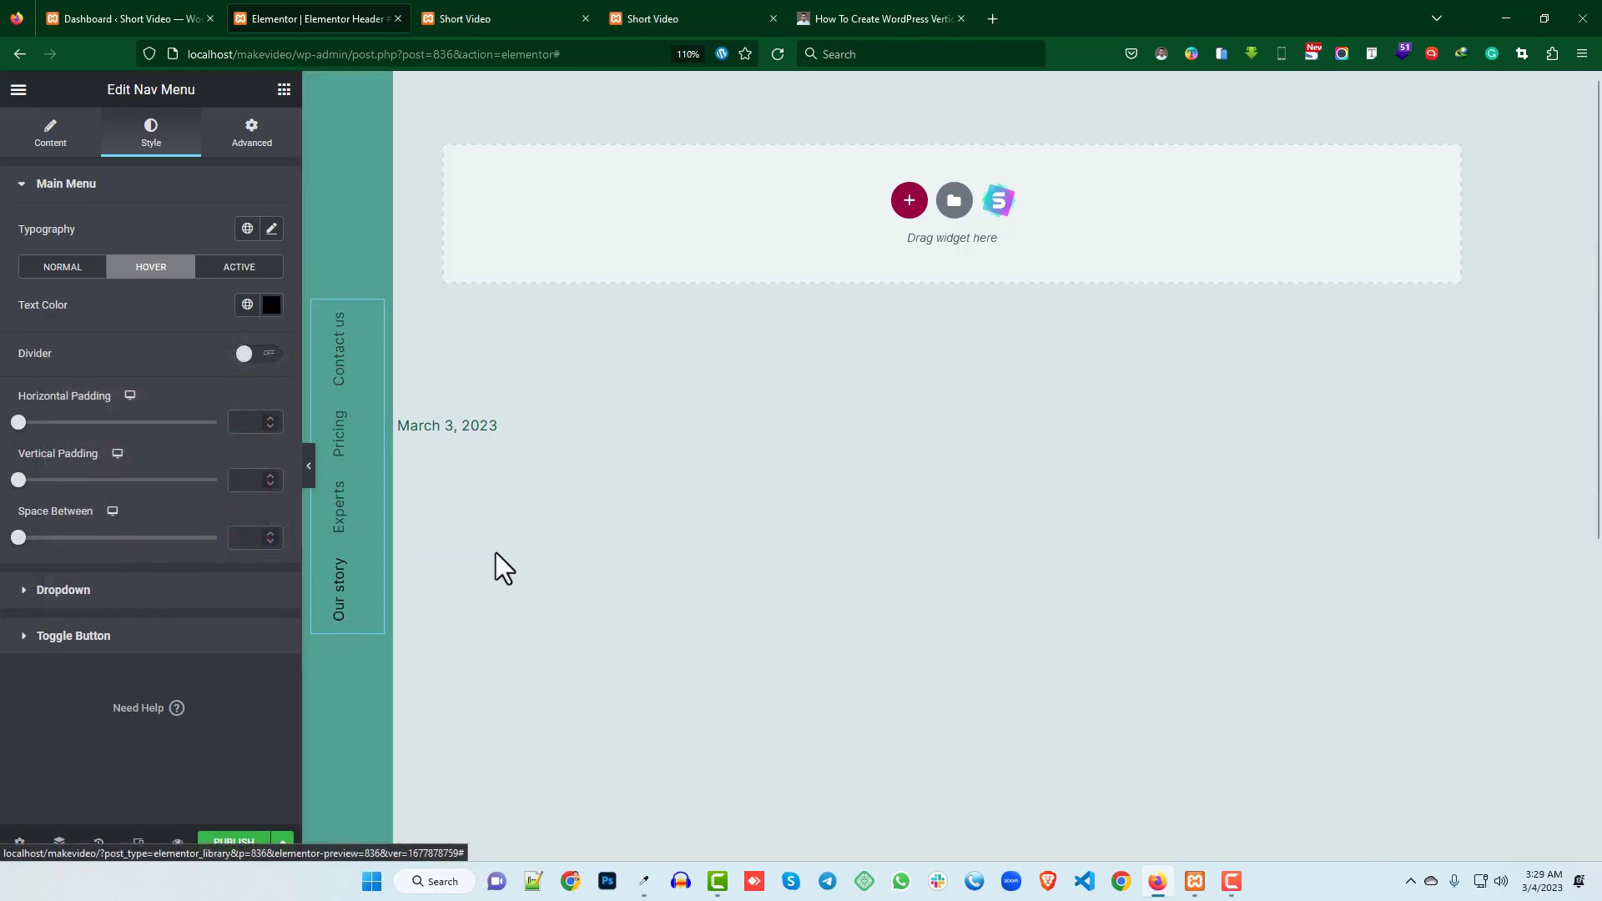
# - Add a Site Logo widget above the nav menu in the vertical header
pyautogui.click(284, 89)
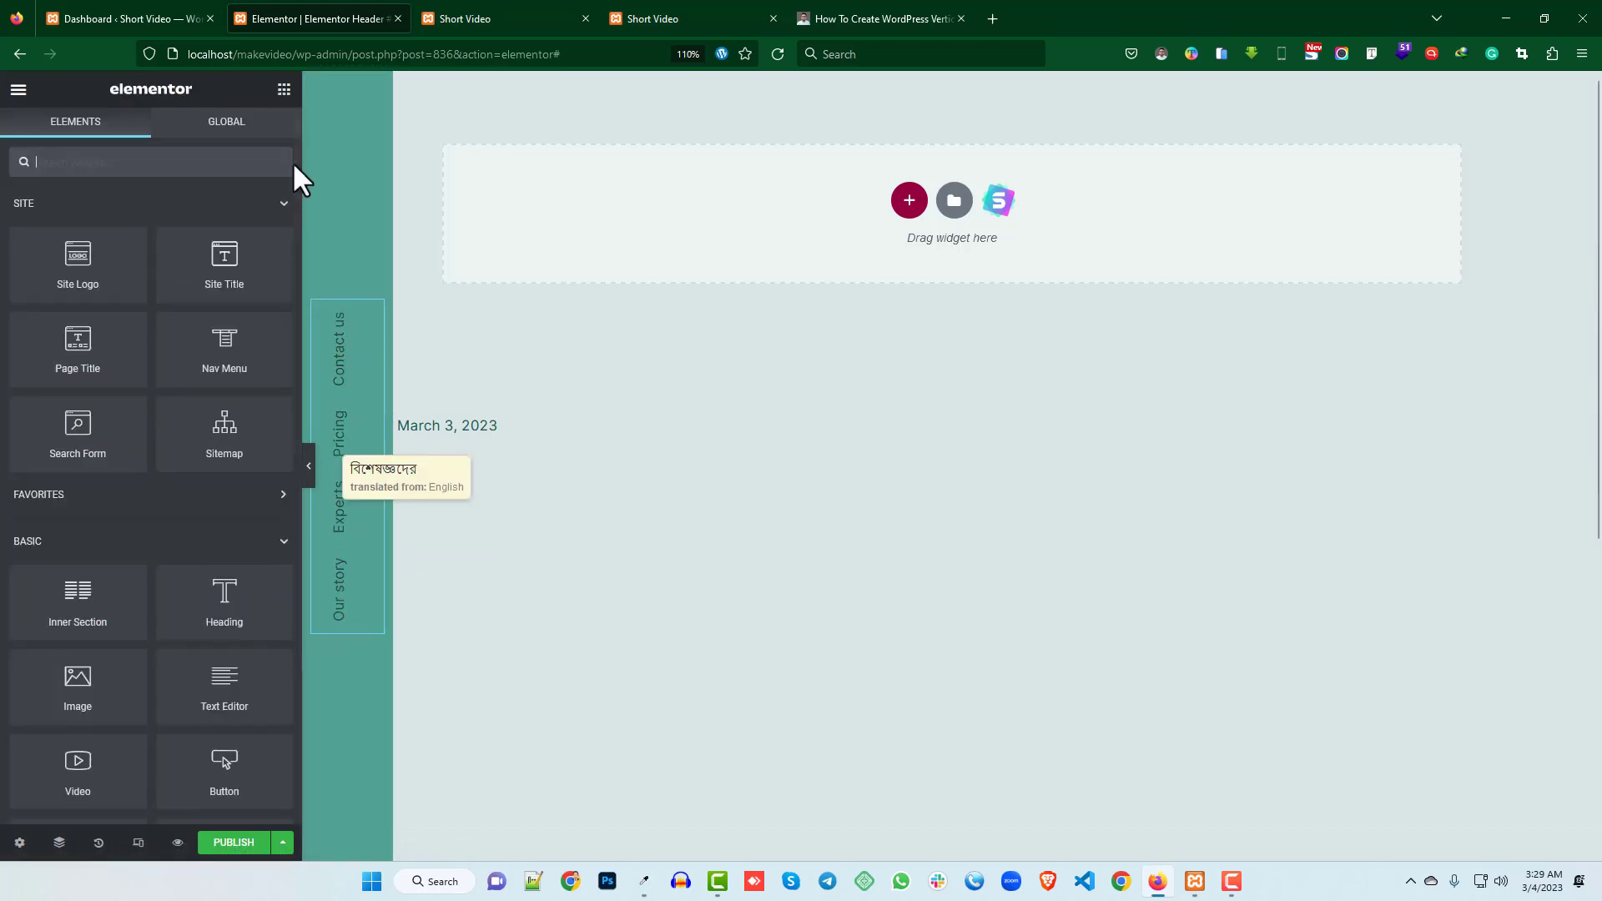
pyautogui.moveTo(65, 277); pyautogui.dragTo(361, 315)
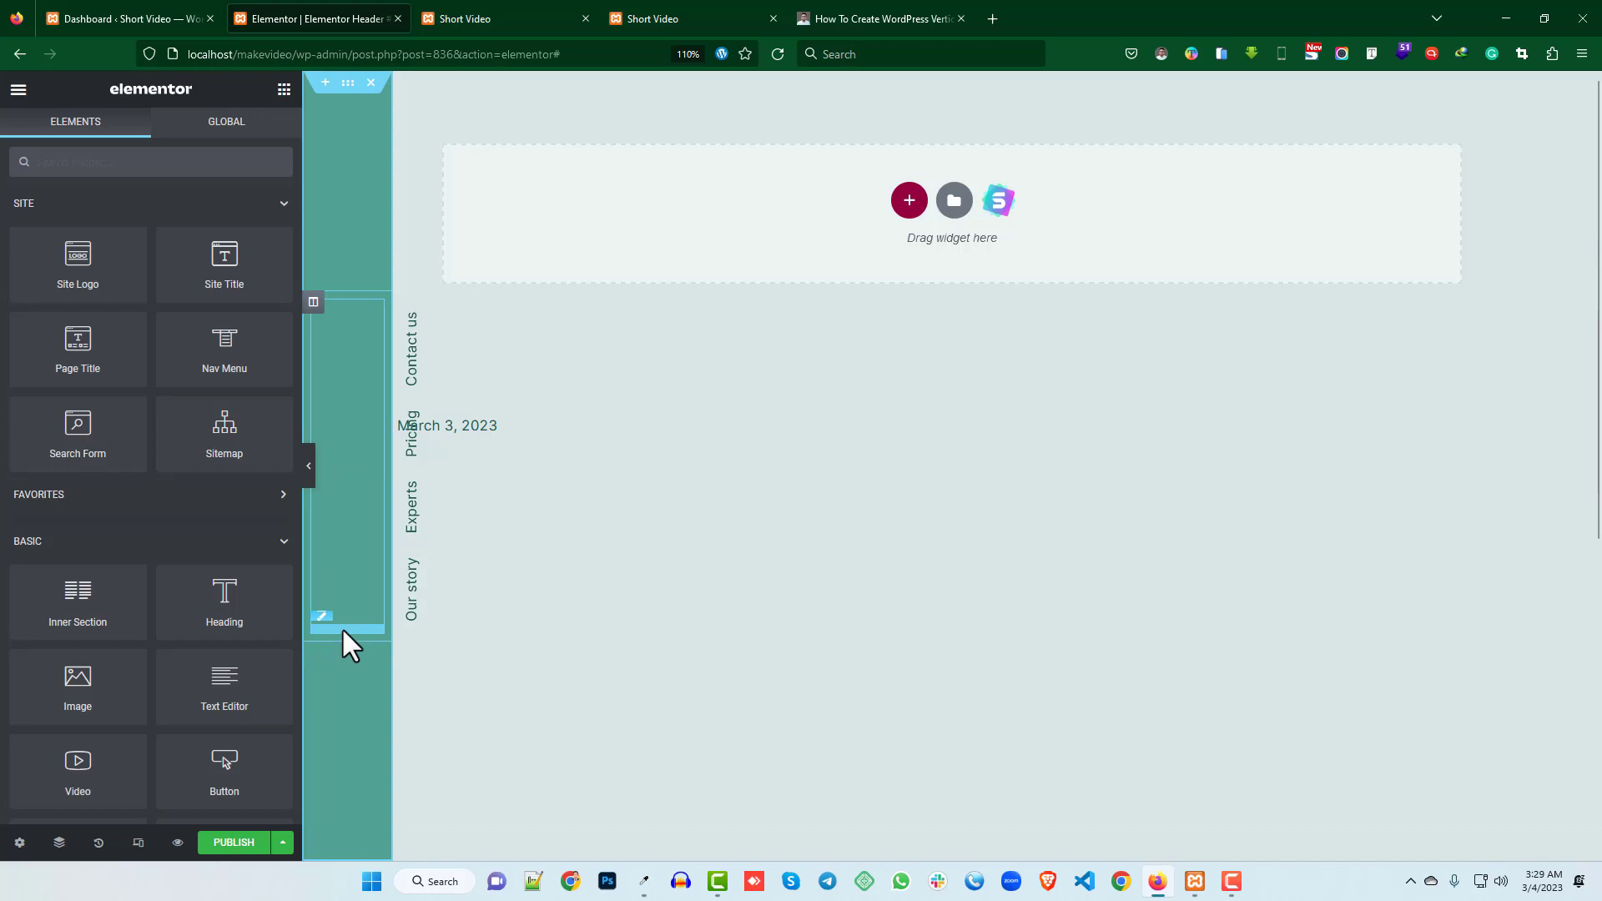
pyautogui.moveTo(79, 265); pyautogui.dragTo(340, 333)
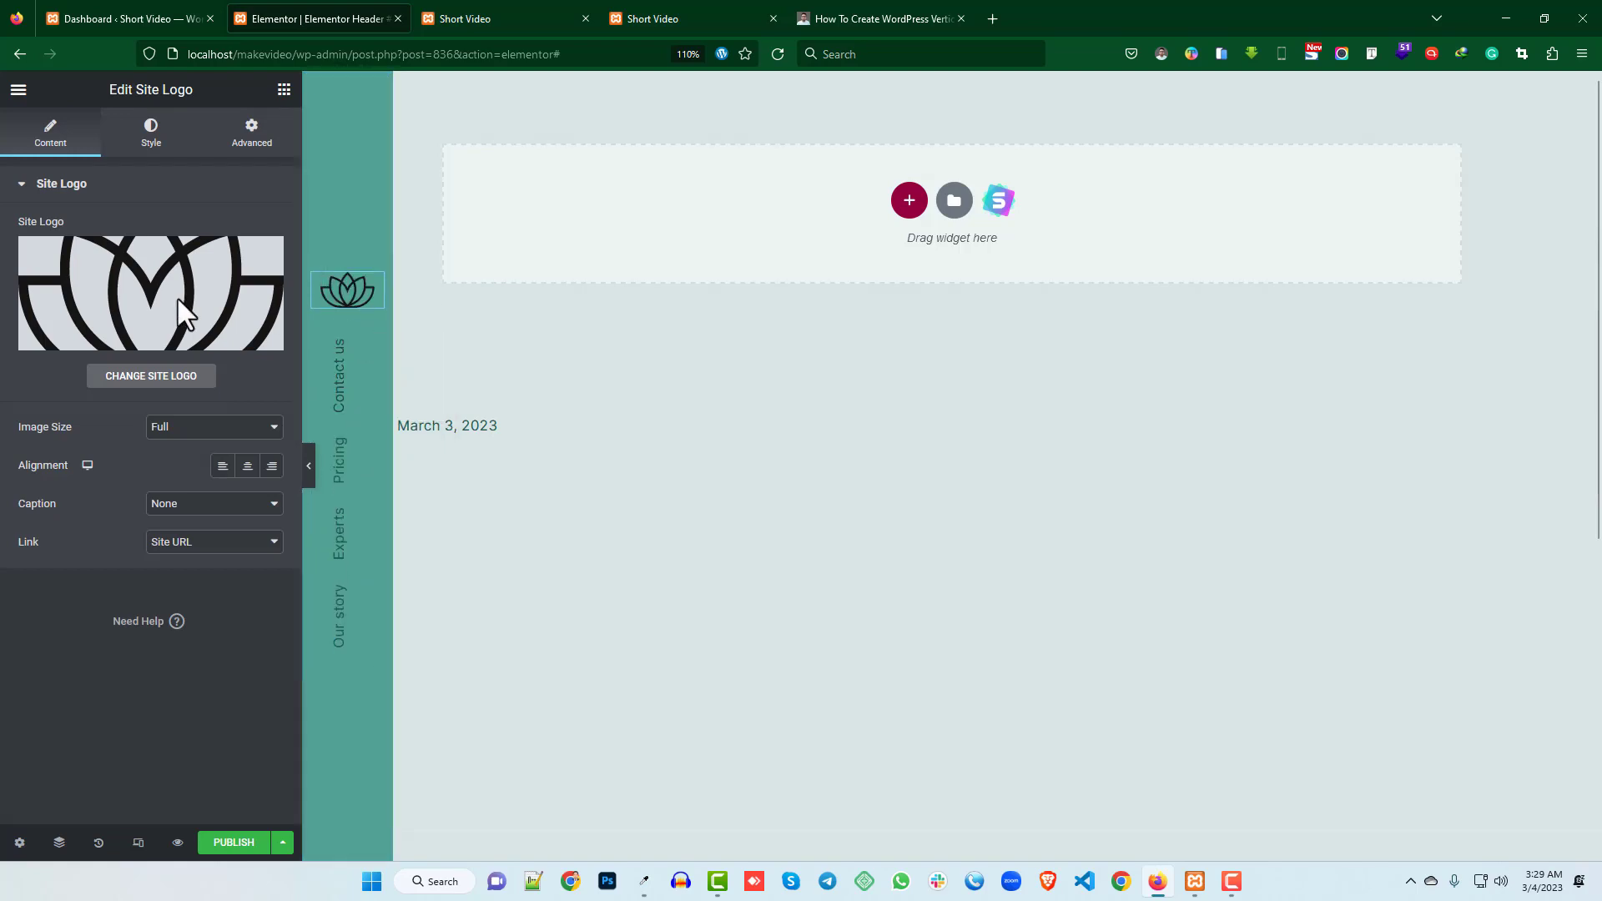
# - Check the reference page's sidebar, search the widgets for "socia", and add a Social Icons widget below the nav menu
pyautogui.click(284, 89)
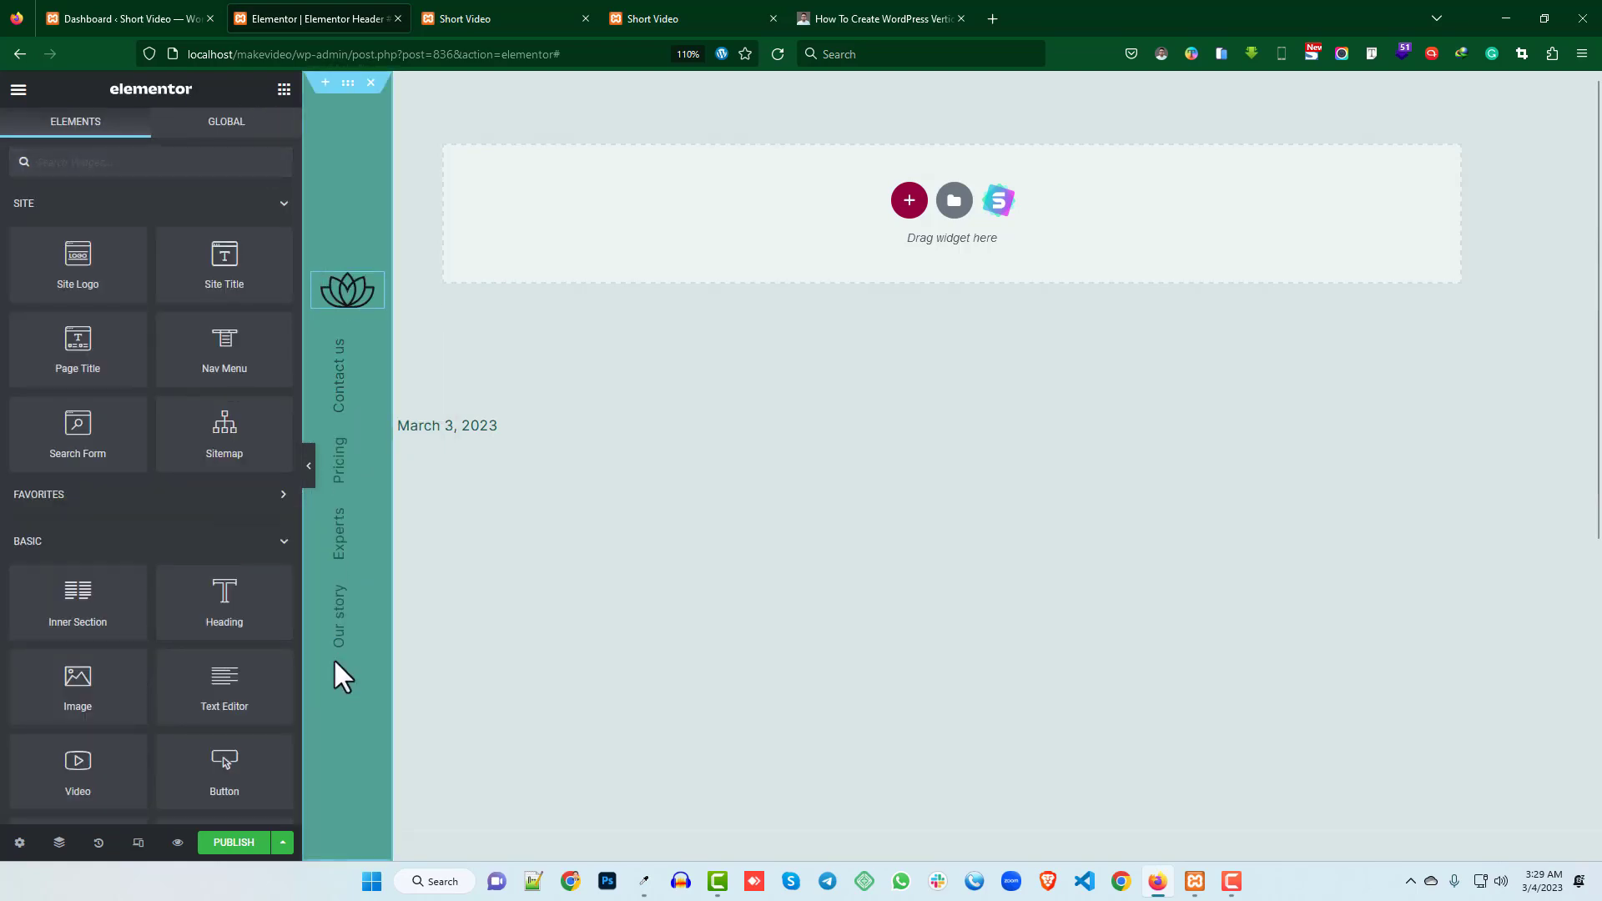
pyautogui.click(661, 17)
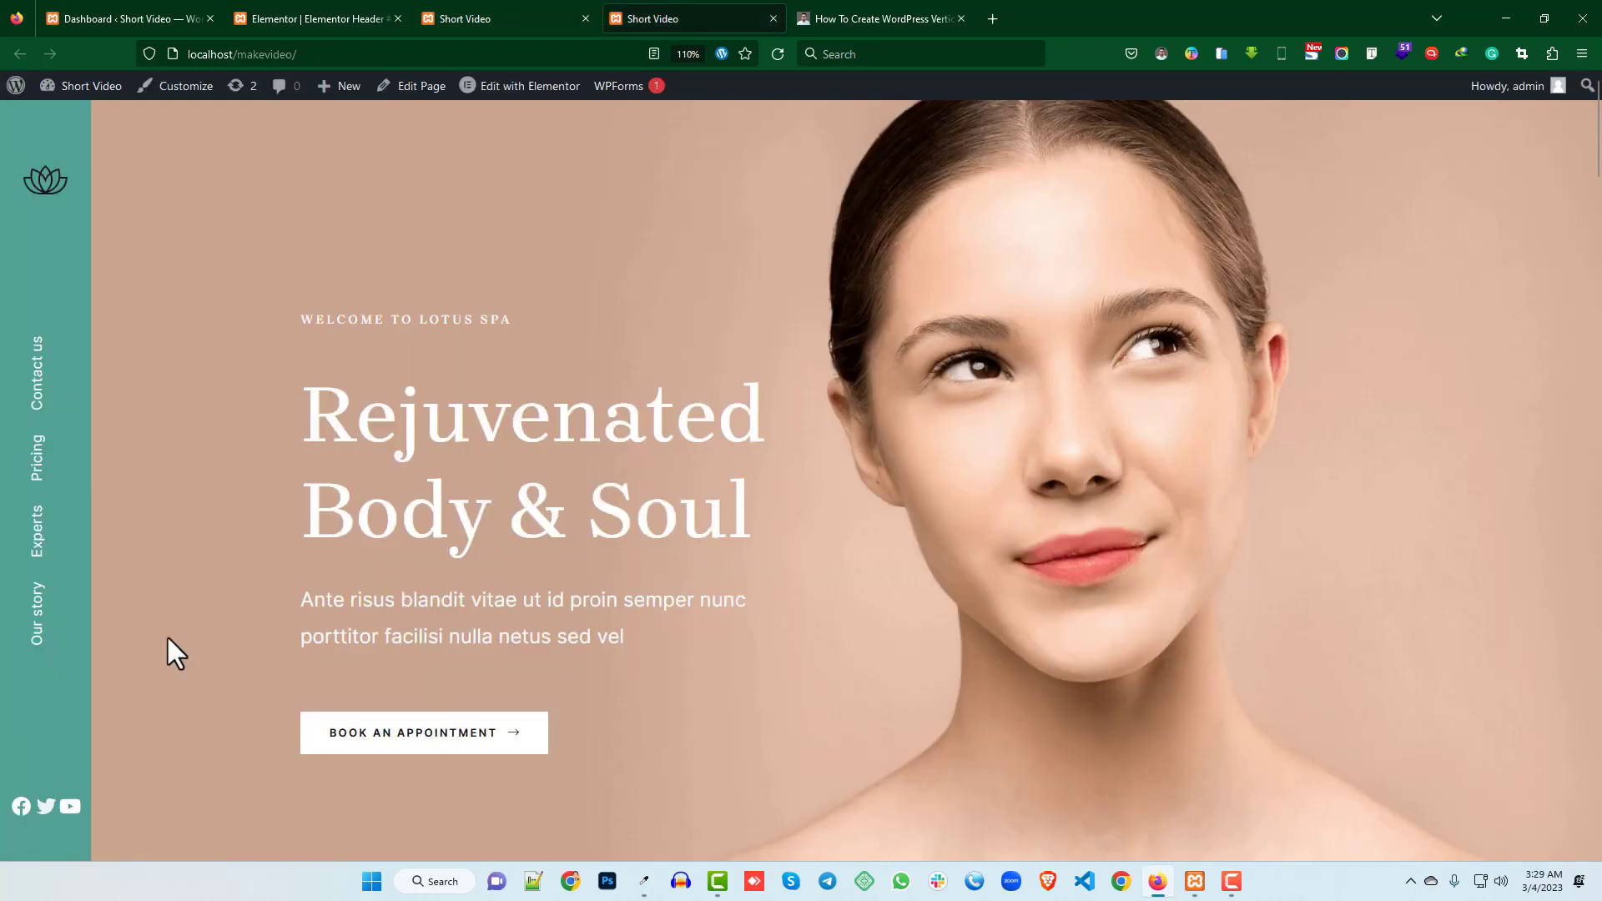
pyautogui.click(492, 15)
pyautogui.click(357, 13)
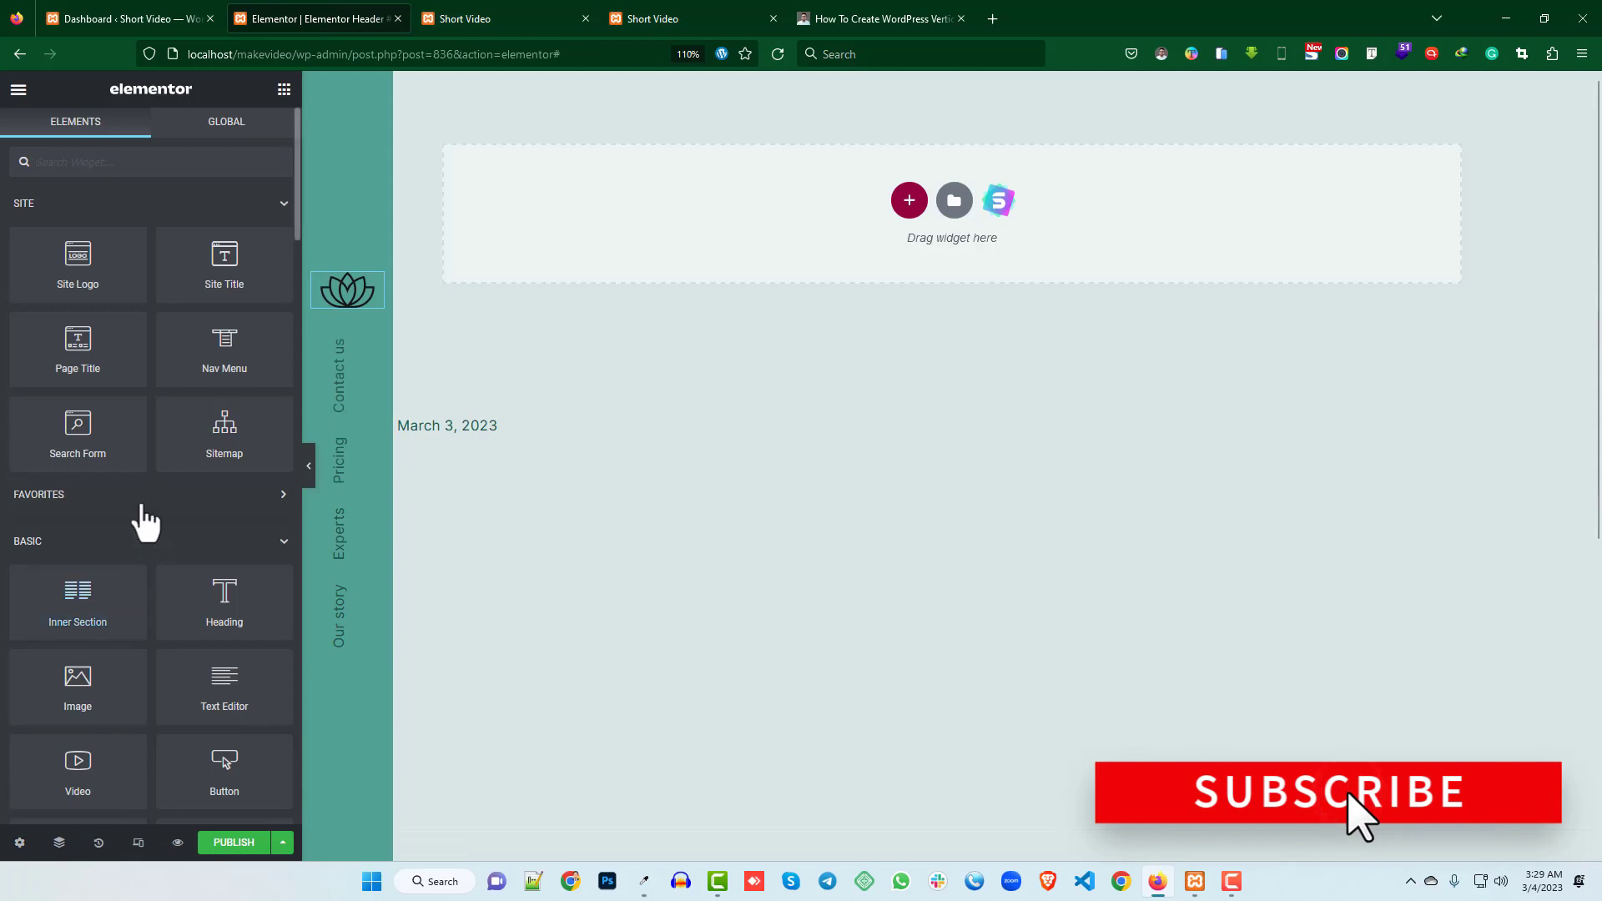
pyautogui.scroll(-3, 112, 511)
pyautogui.scroll(-2, 112, 534)
pyautogui.scroll(6, 125, 575)
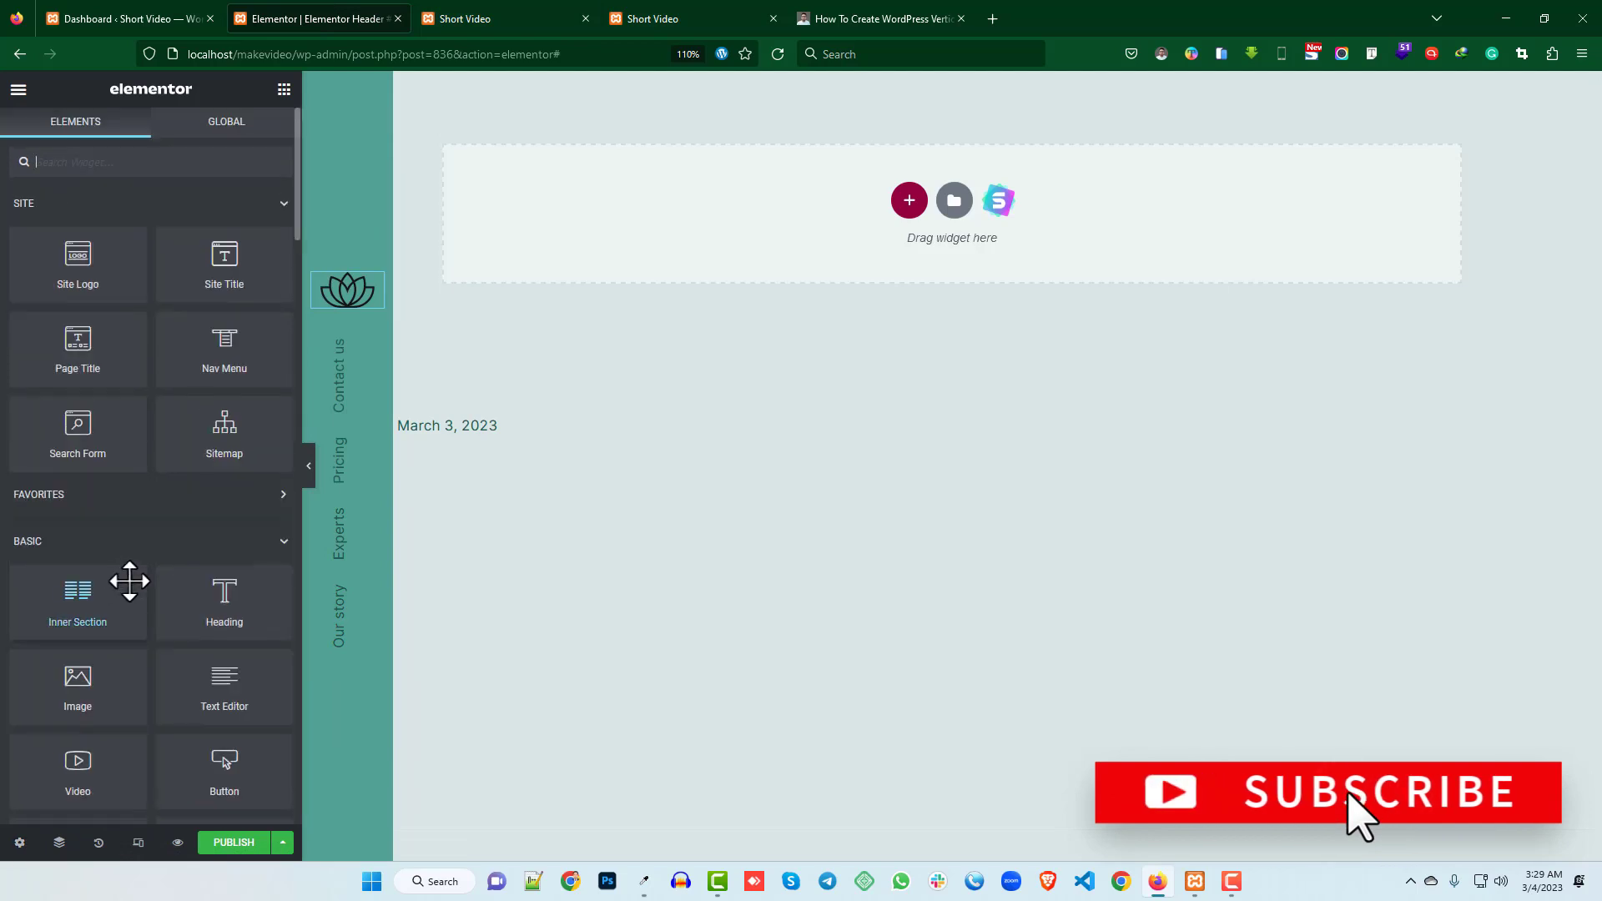
pyautogui.click(64, 162)
pyautogui.write('socia')
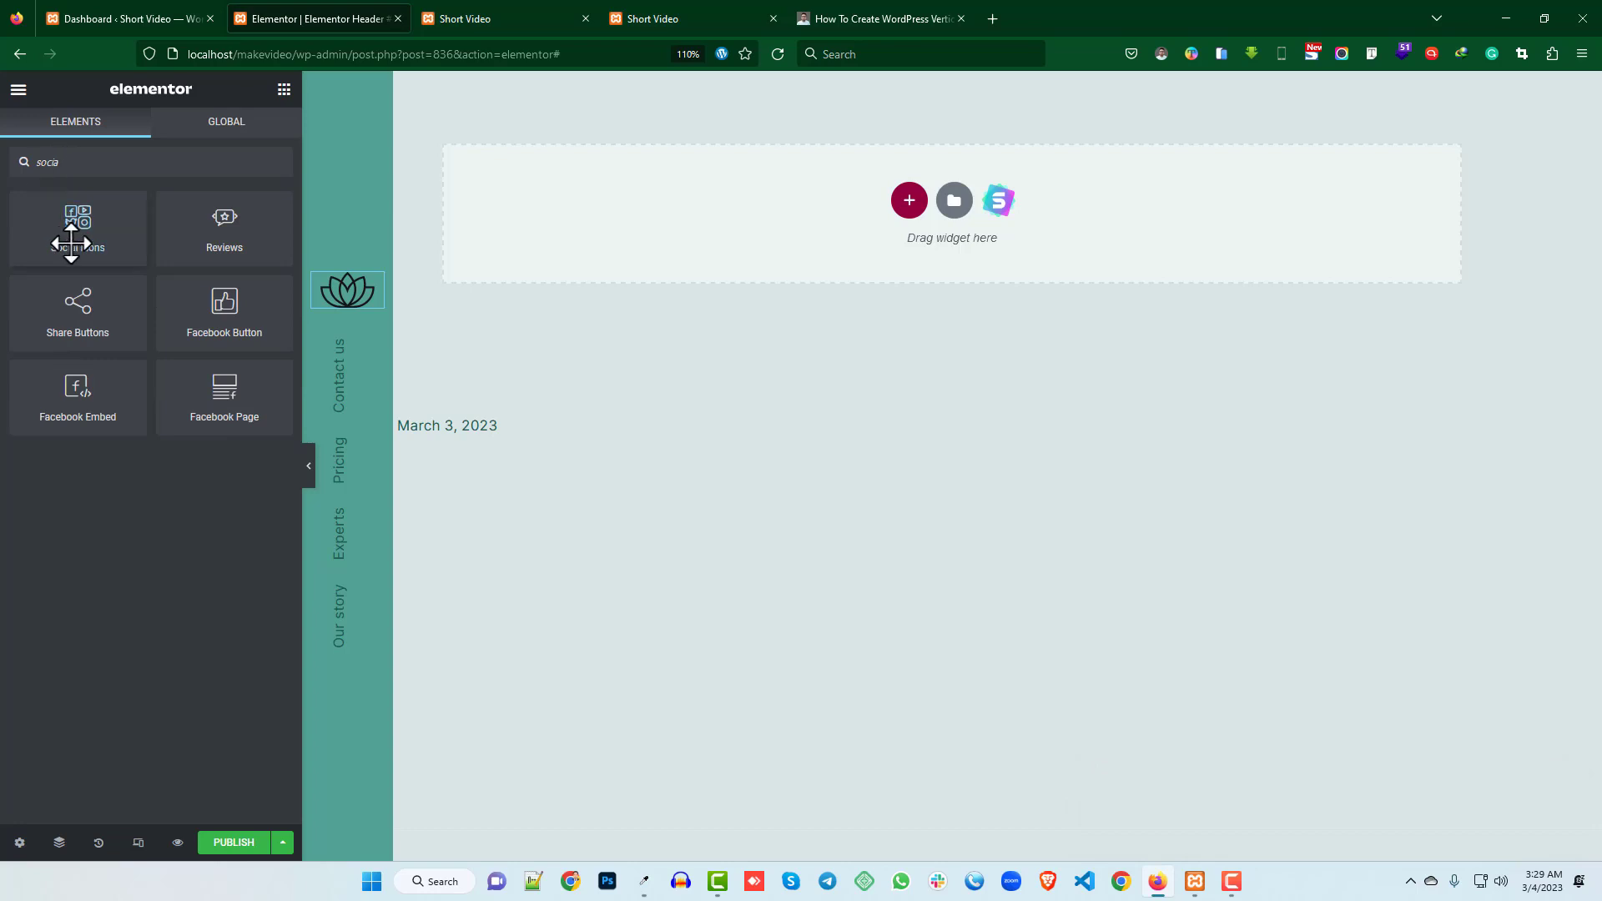
pyautogui.moveTo(78, 242); pyautogui.dragTo(377, 653)
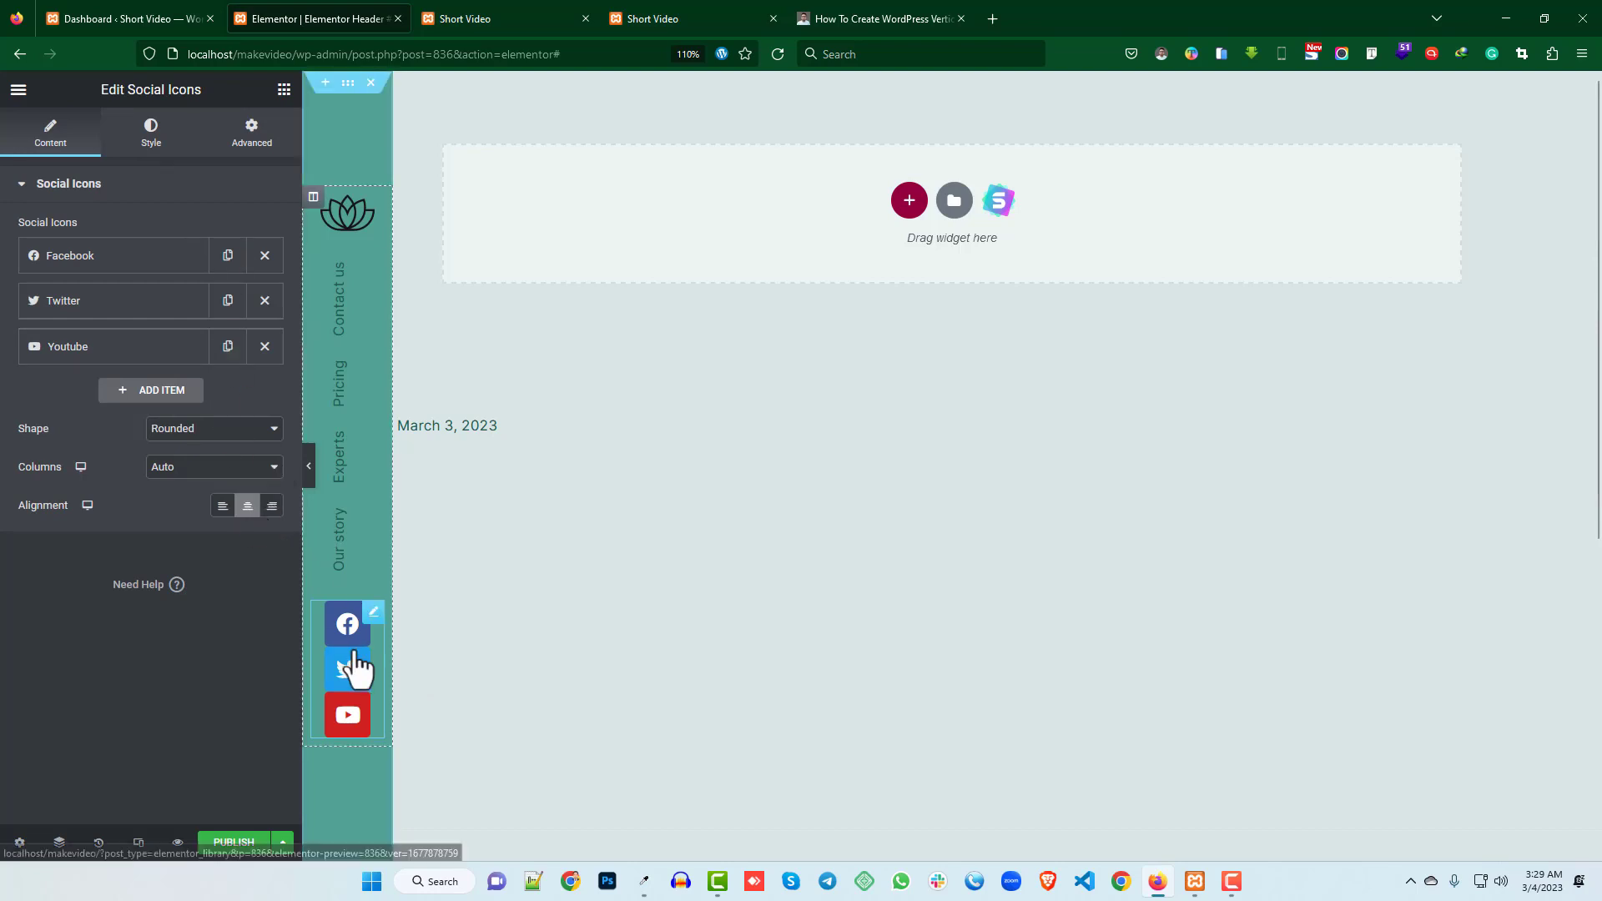
# - Set the Social Icons widget to 3 columns and remove its Twitter and Youtube items
pyautogui.click(155, 136)
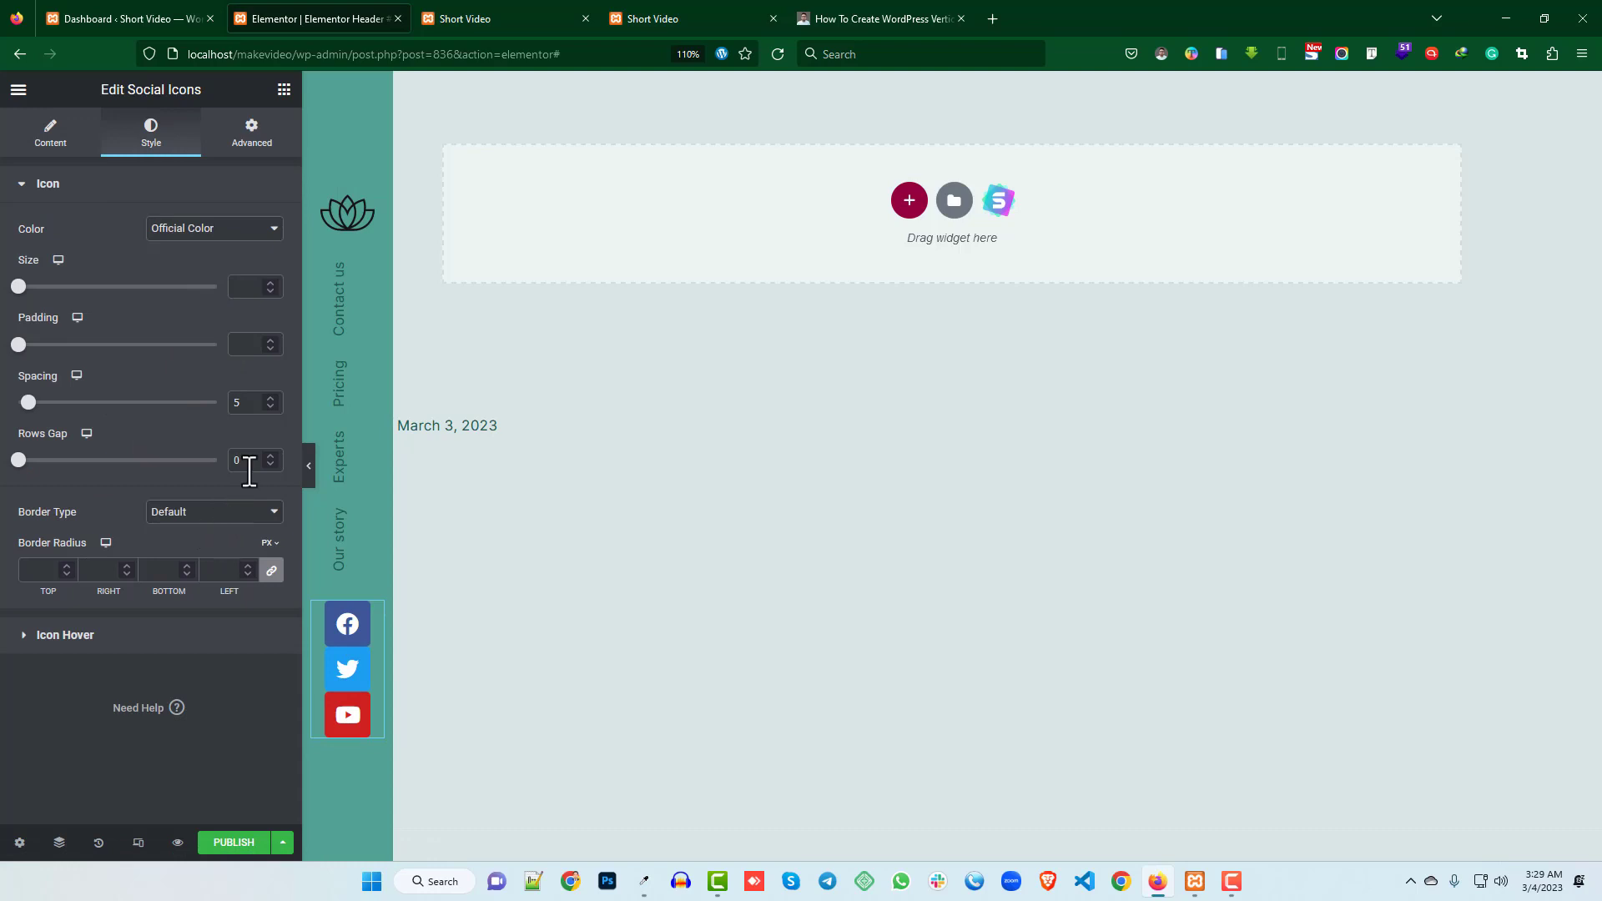
pyautogui.click(48, 136)
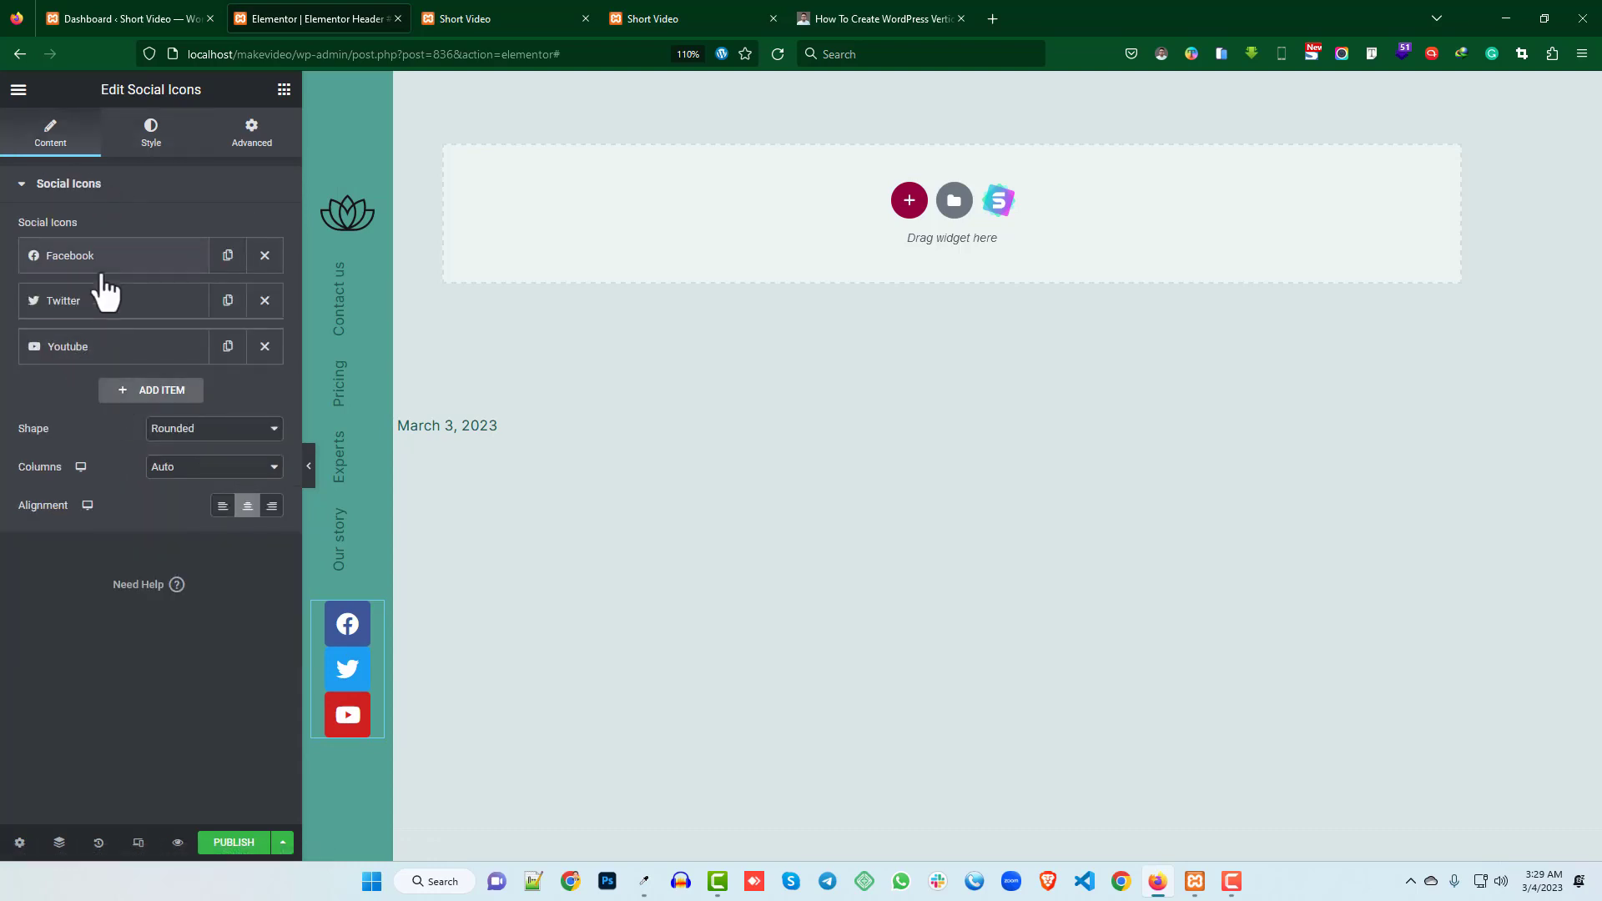
pyautogui.click(101, 265)
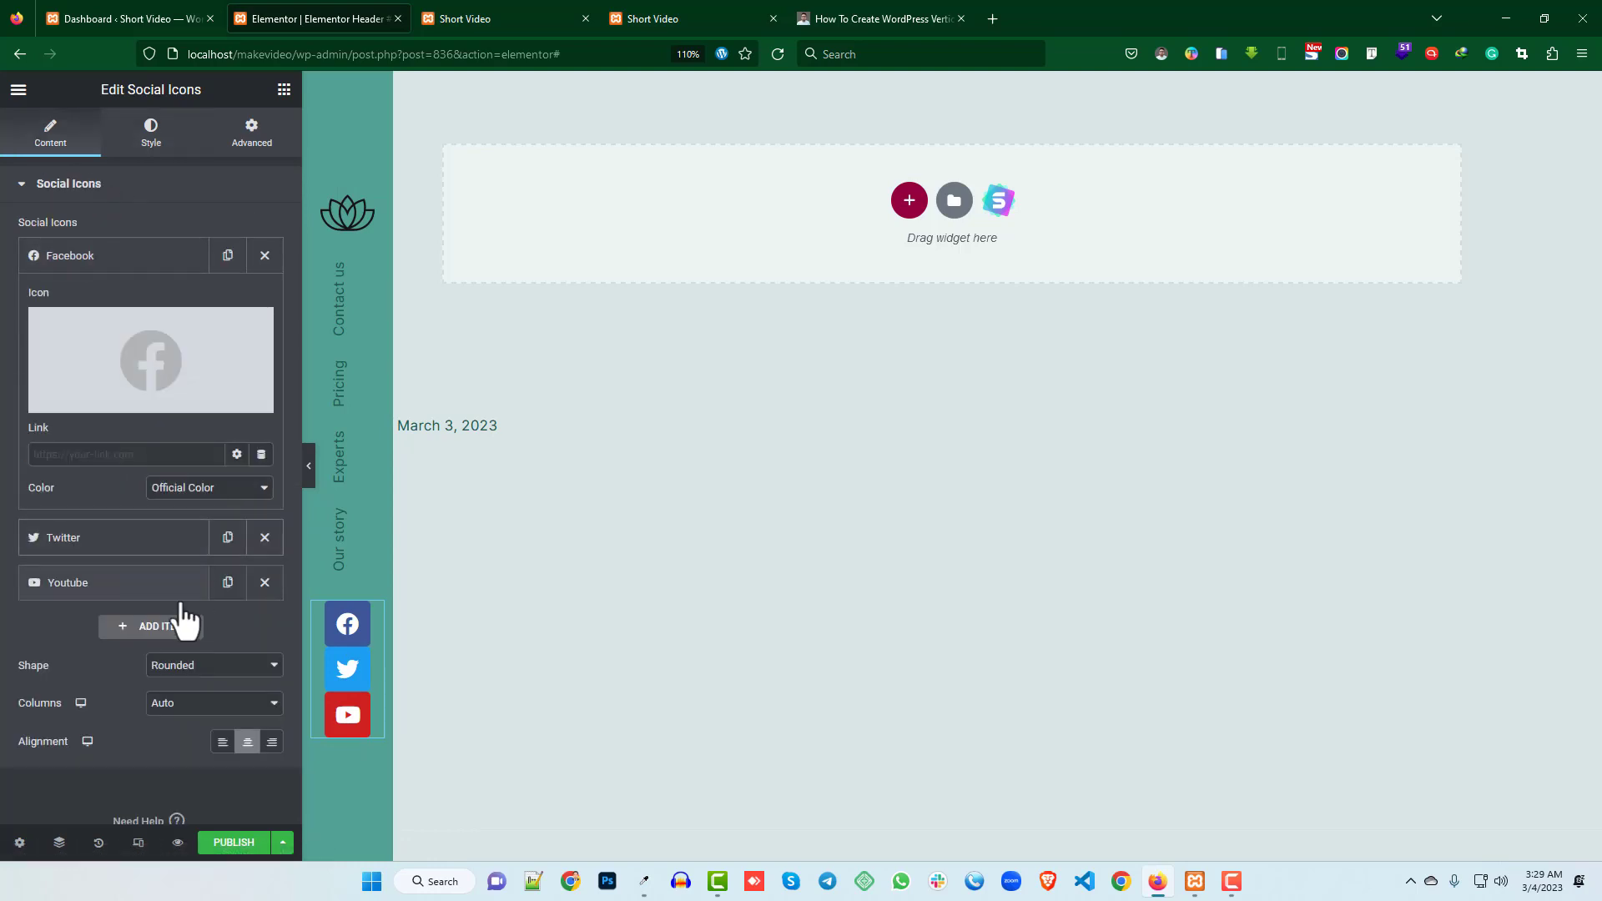
pyautogui.scroll(-1, 107, 701)
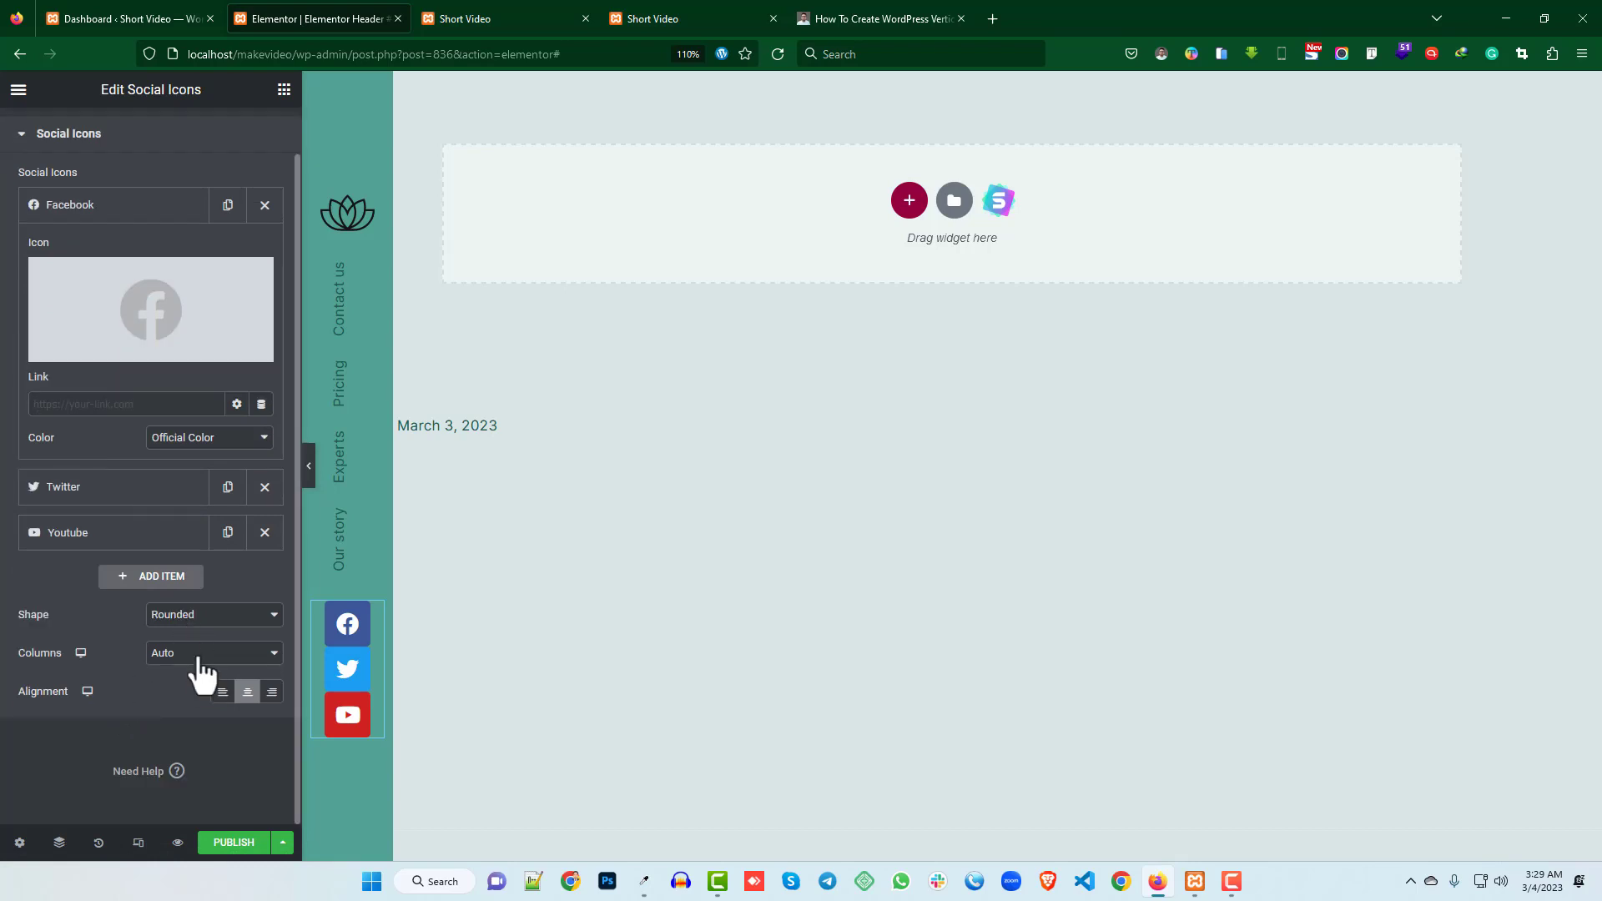
pyautogui.click(198, 655)
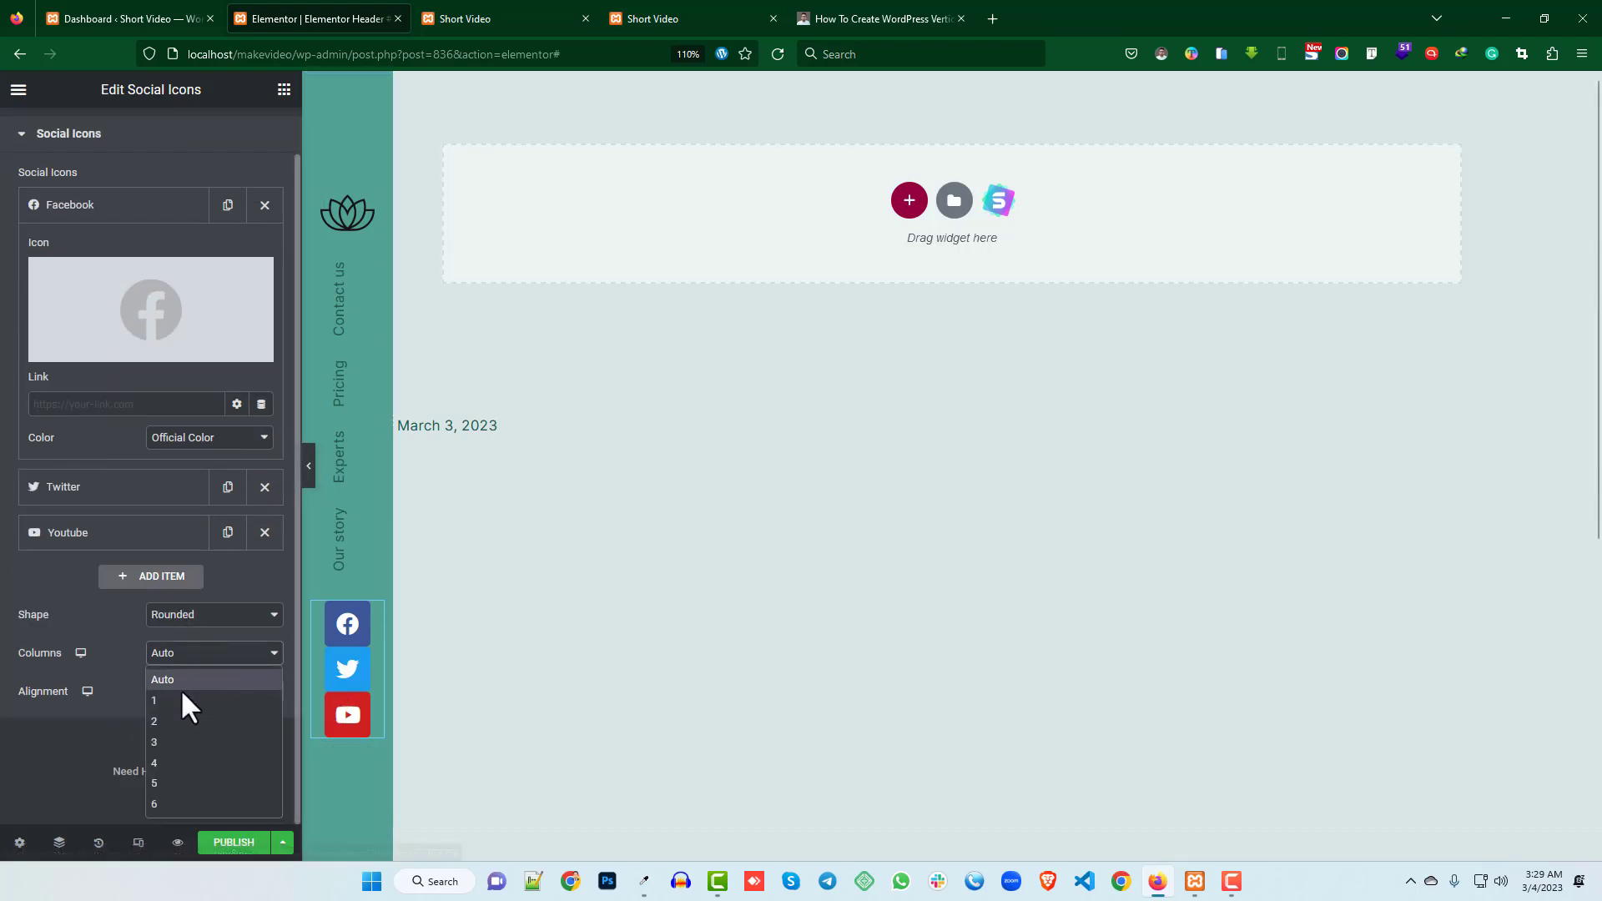
pyautogui.click(178, 741)
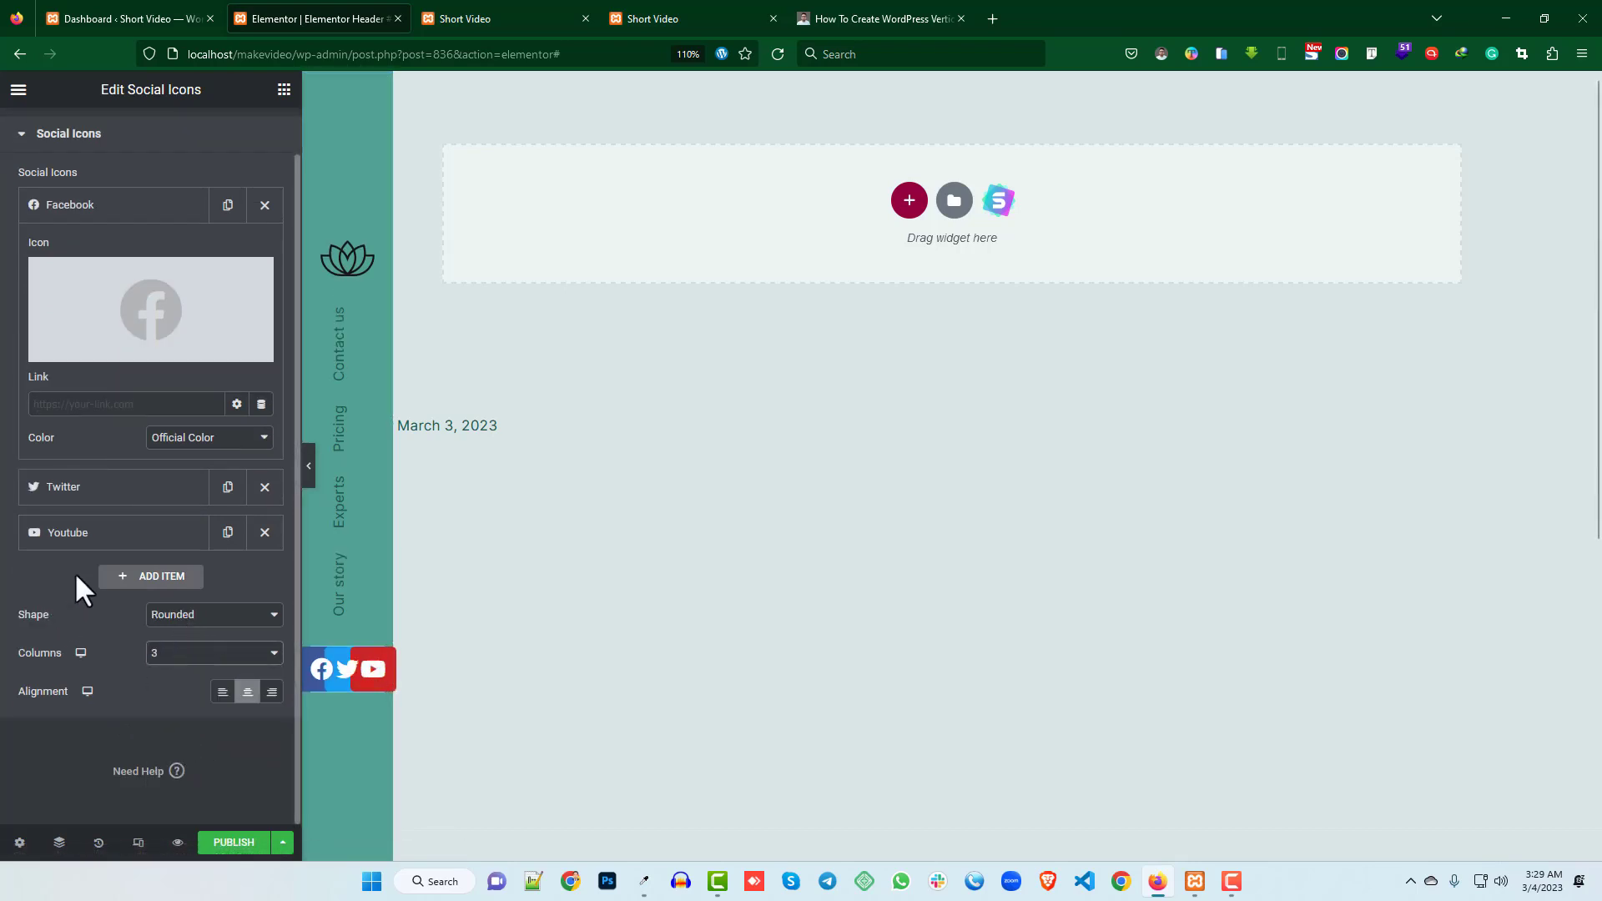
pyautogui.click(265, 493)
pyautogui.click(264, 489)
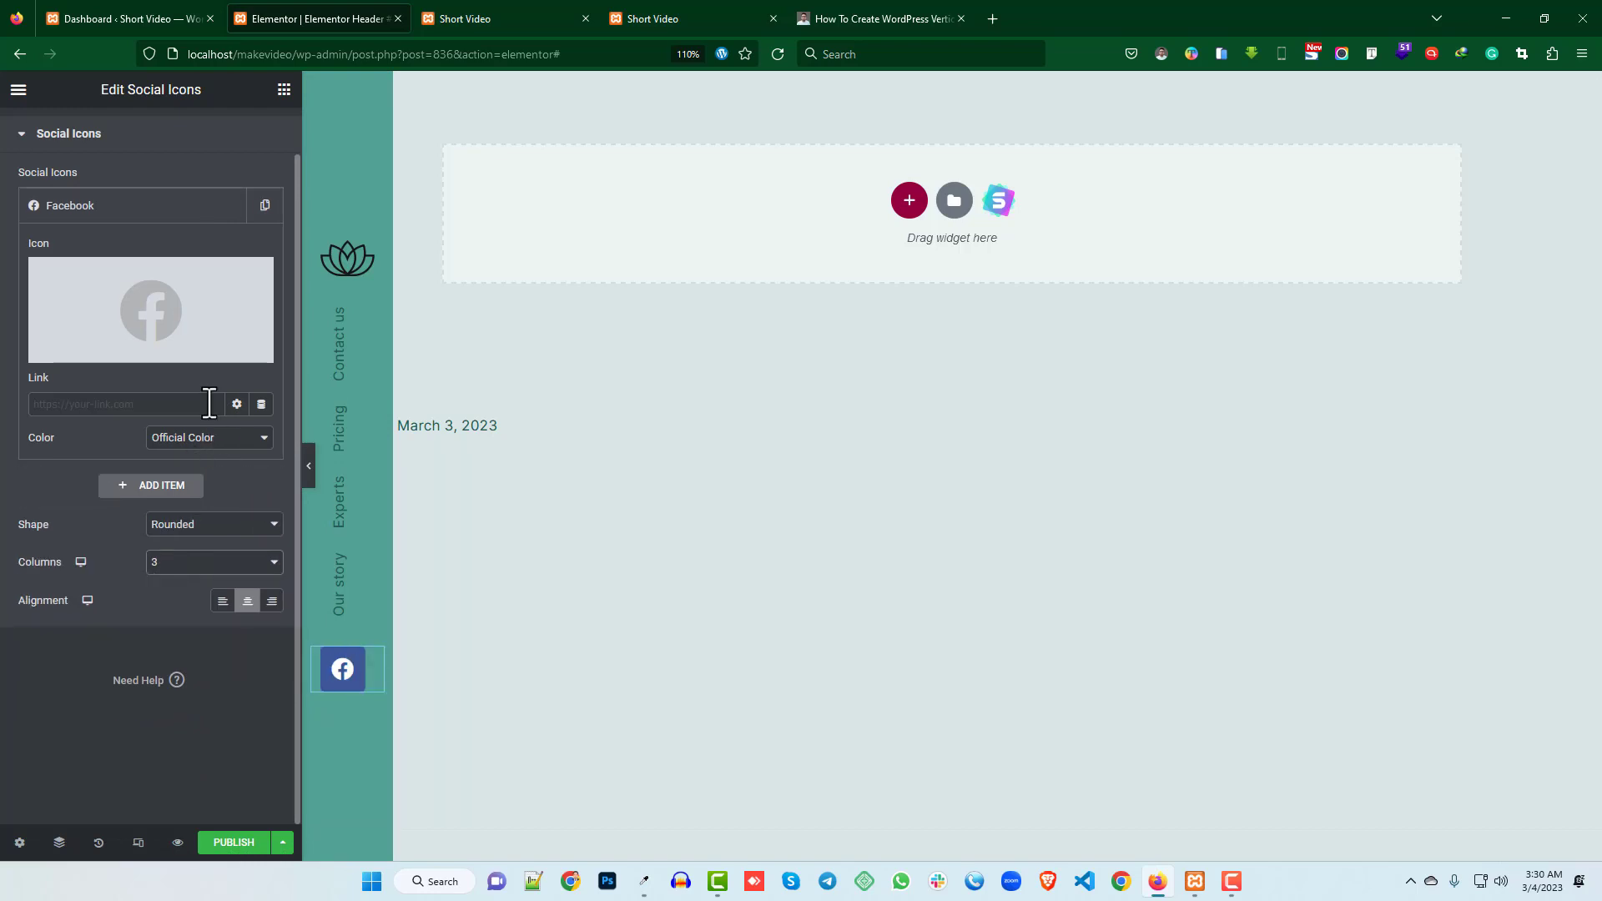
# - Switch the Facebook icon to a custom color and make its primary color fully transparent
pyautogui.click(194, 442)
pyautogui.click(203, 486)
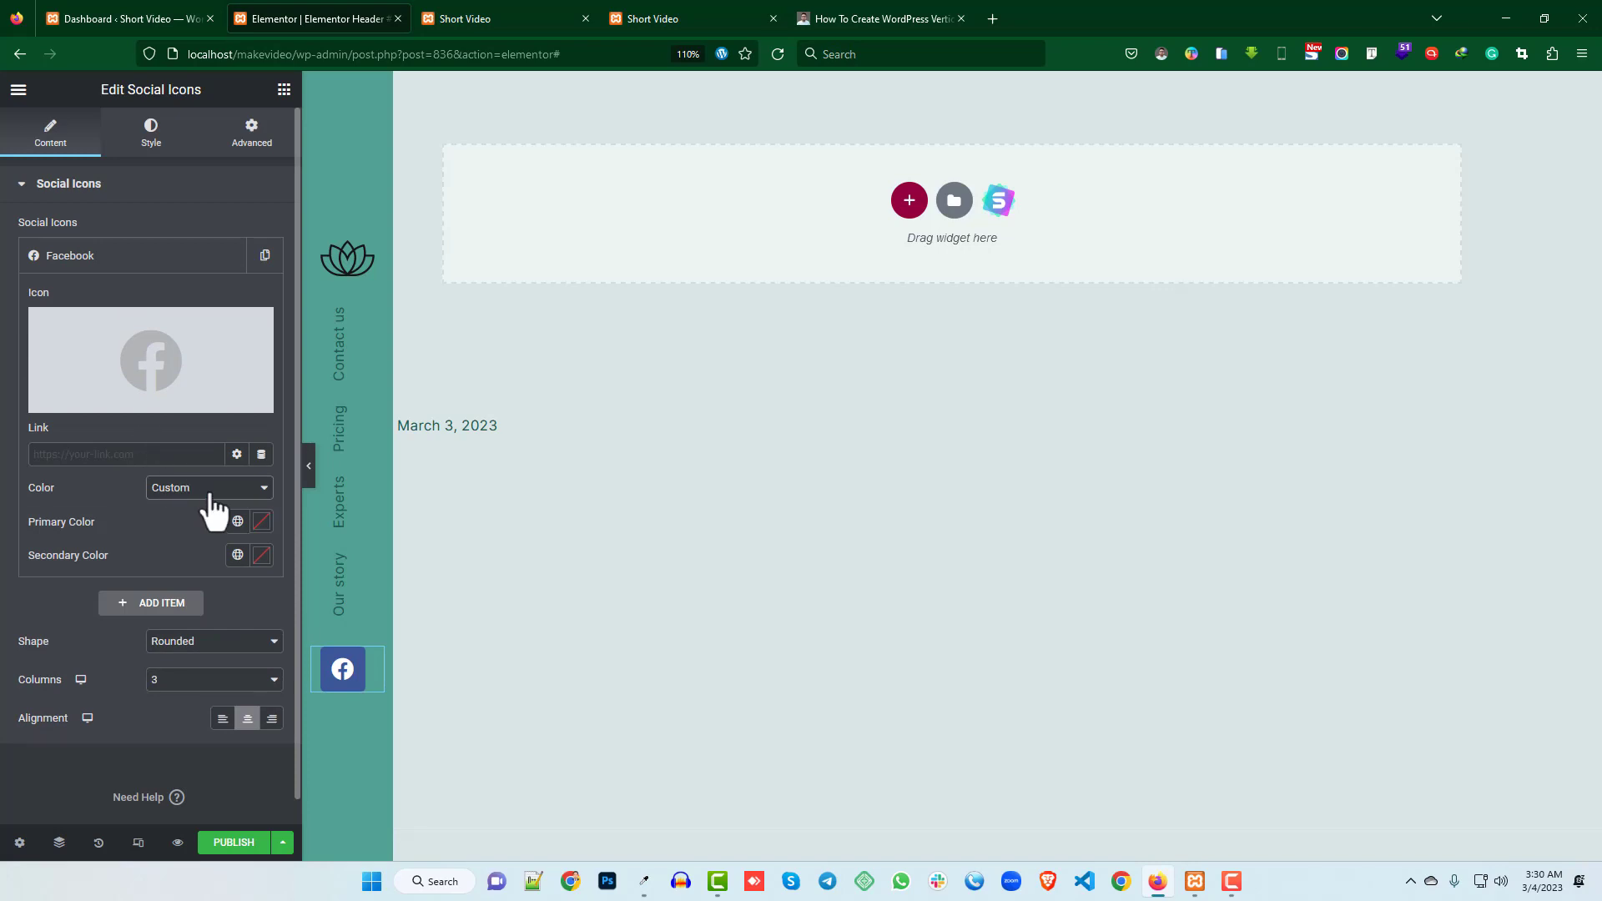
pyautogui.click(261, 520)
pyautogui.click(158, 632)
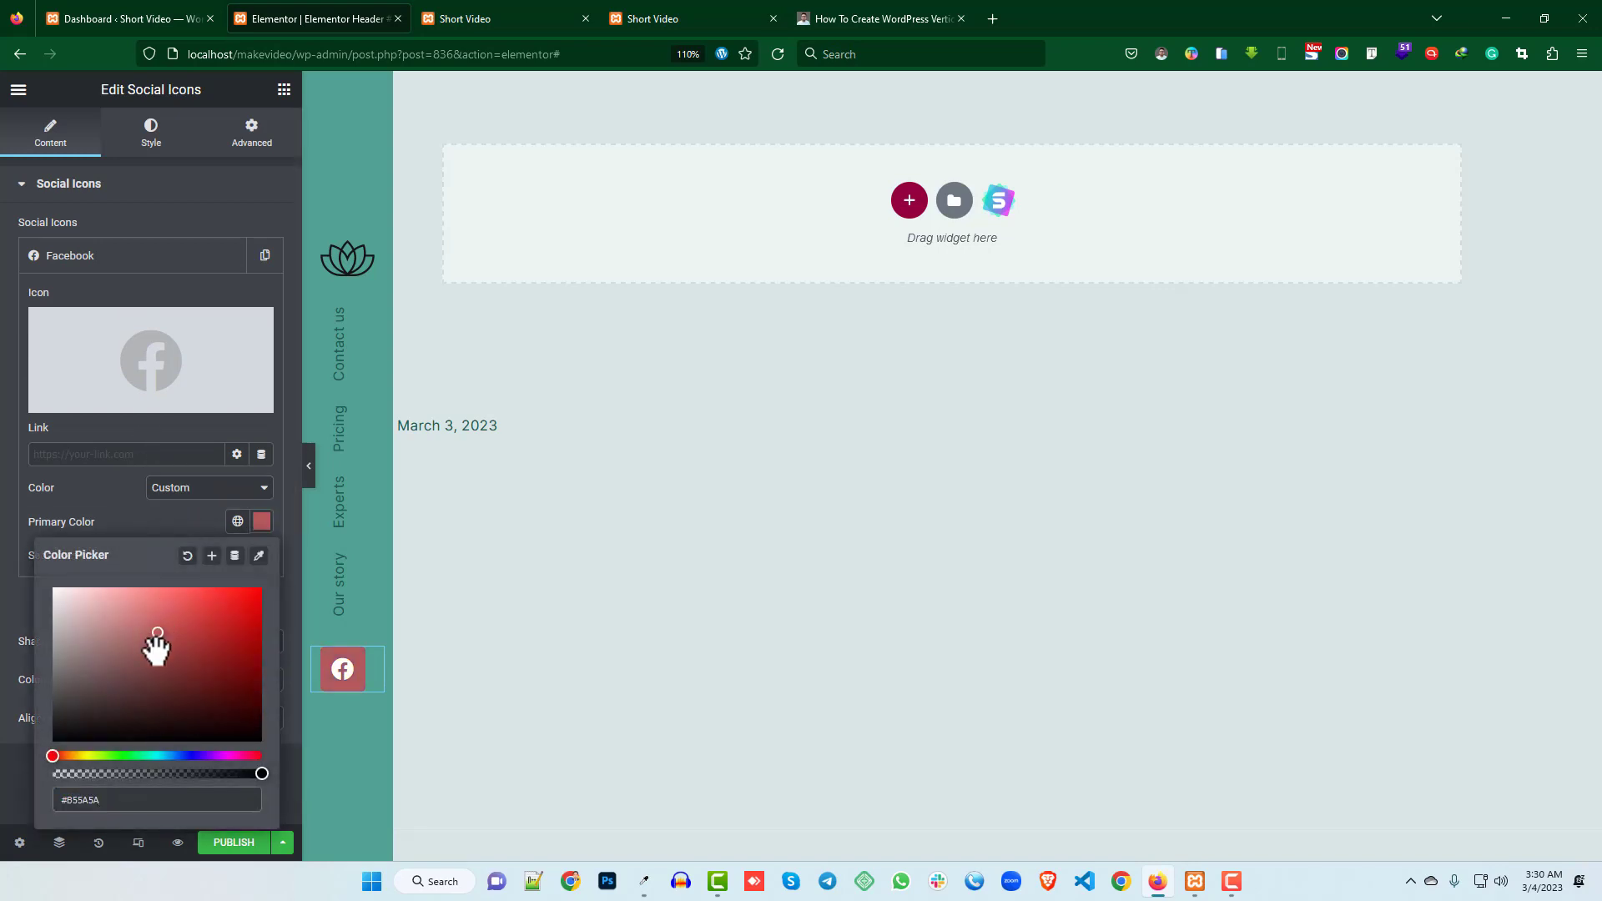
pyautogui.moveTo(270, 781); pyautogui.dragTo(1, 784)
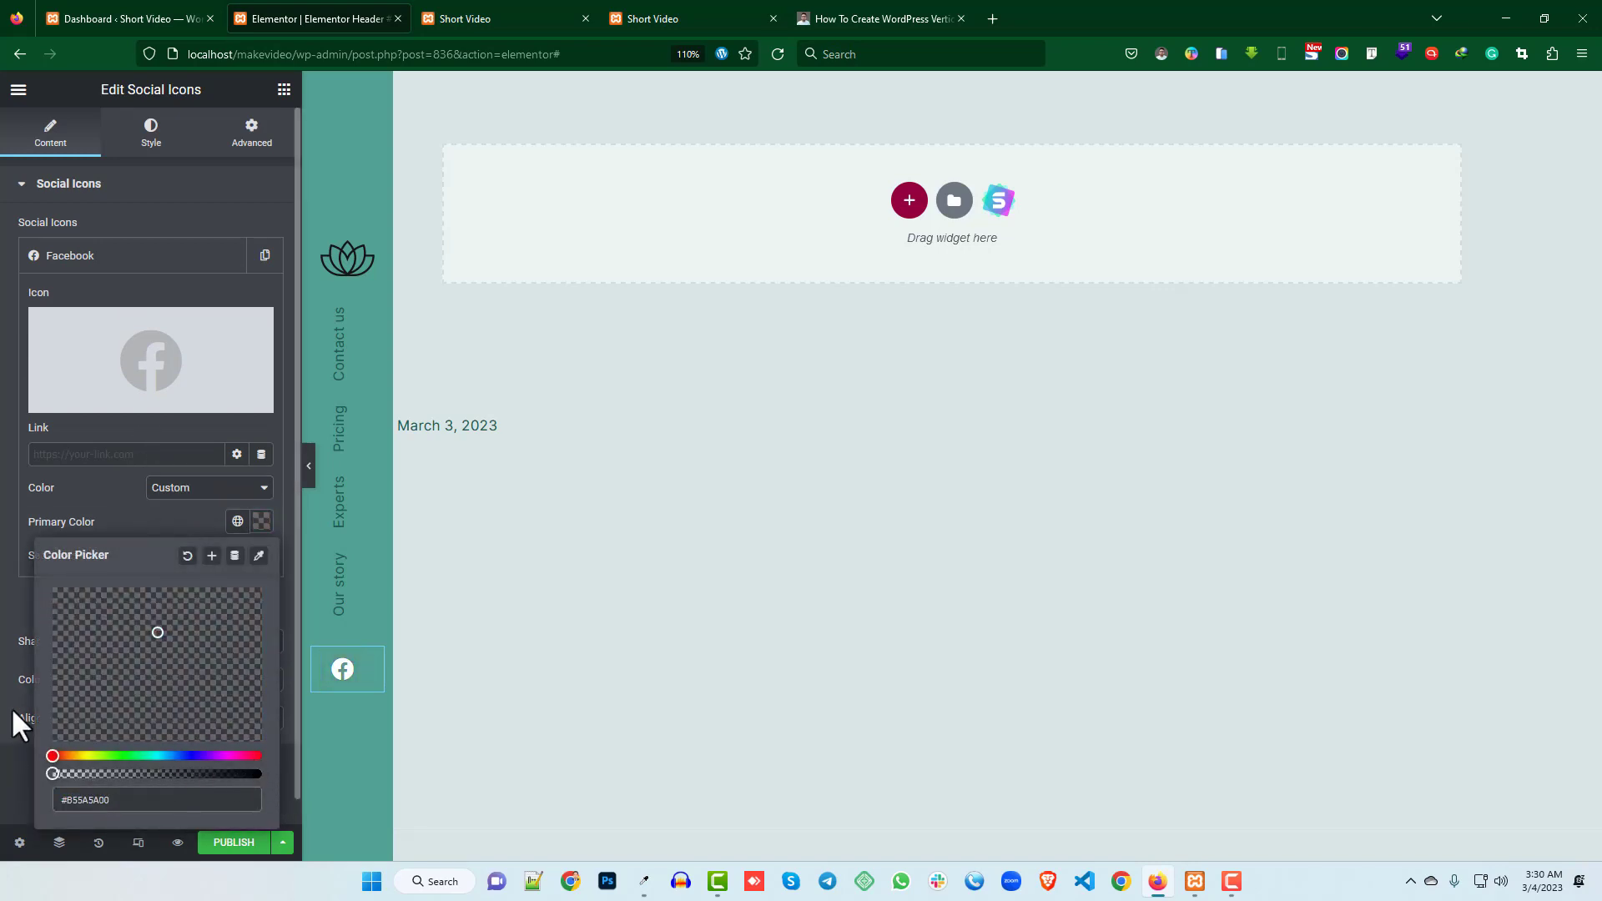
pyautogui.click(9, 557)
# - Collapse the Facebook item and duplicate it twice in the Social Icons widget
pyautogui.click(96, 265)
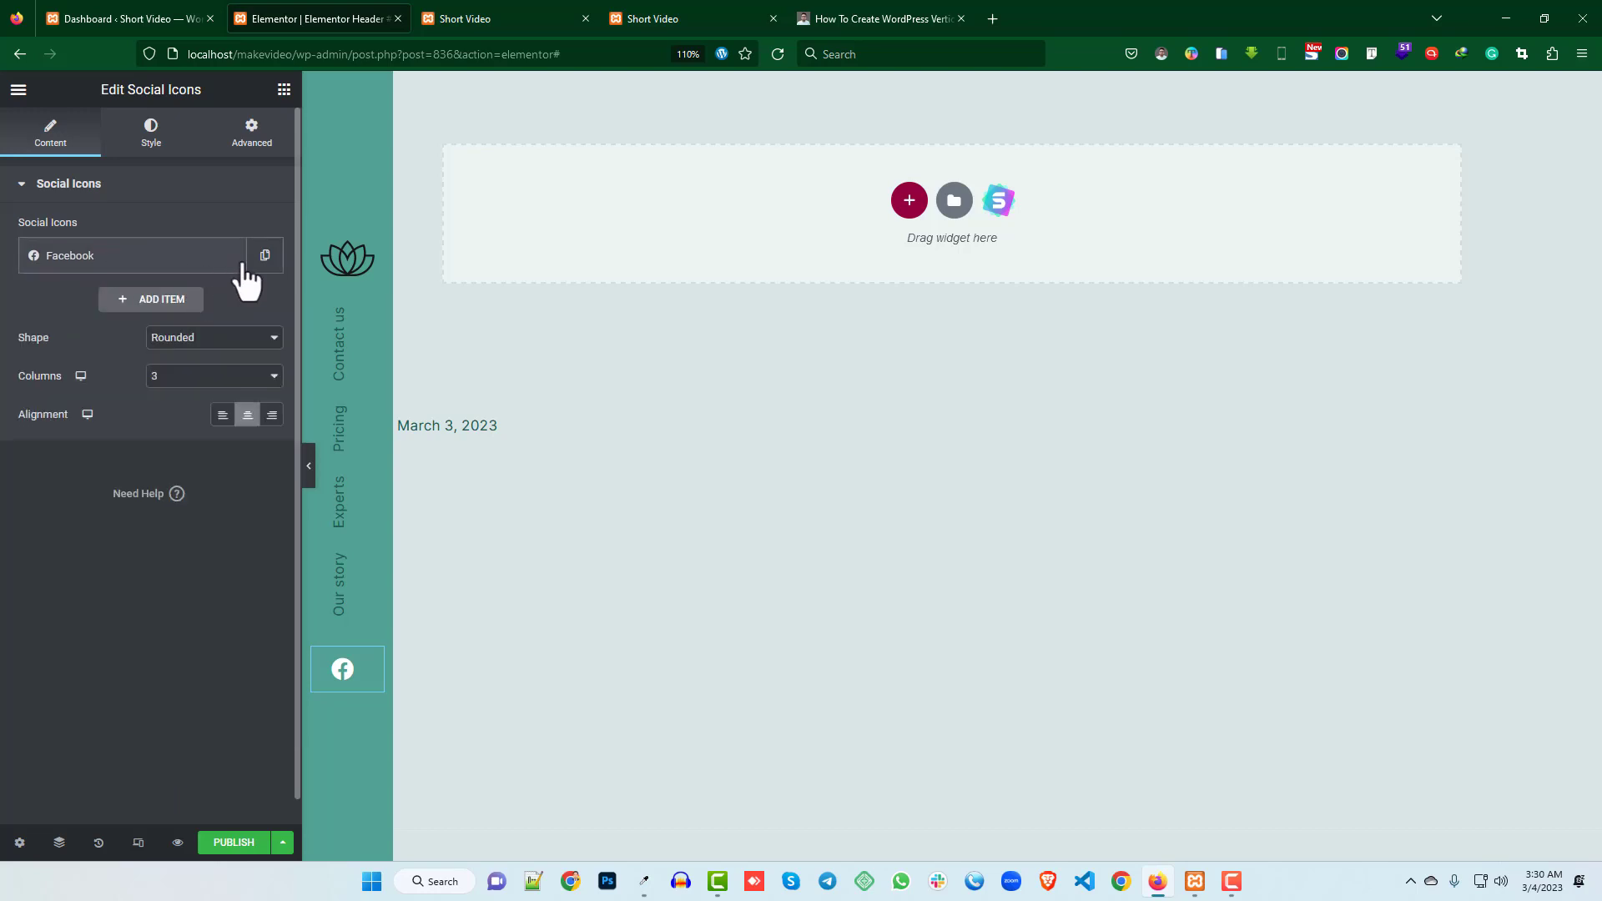
pyautogui.click(250, 258)
pyautogui.click(227, 255)
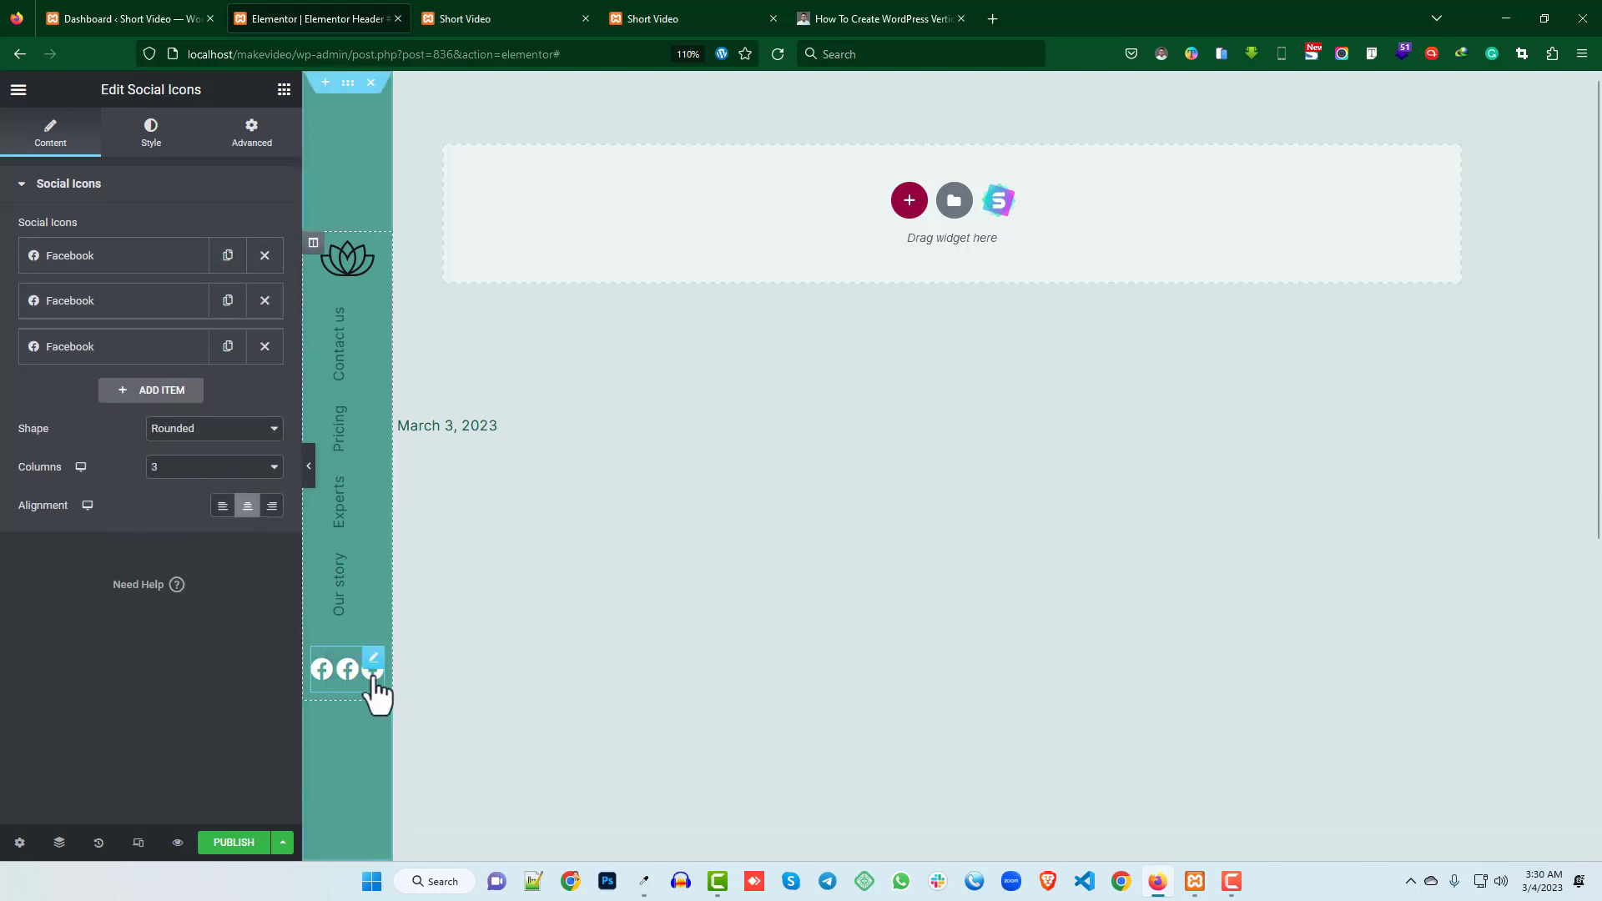
# - Change the second Facebook item's icon to Instagram from the icon library
pyautogui.click(83, 302)
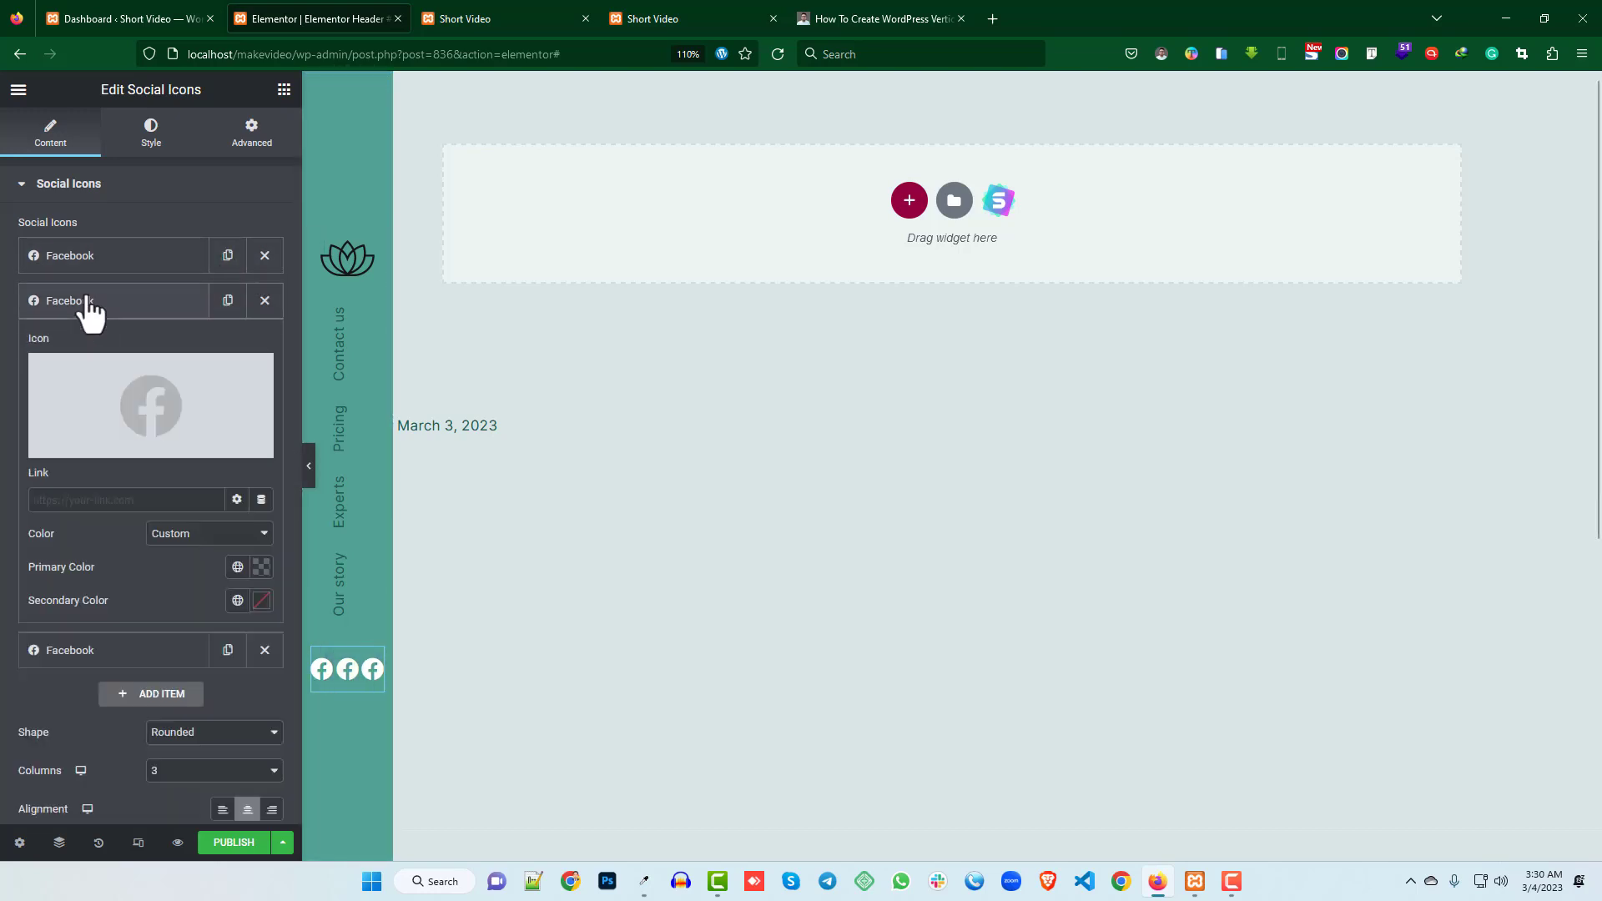
pyautogui.click(150, 417)
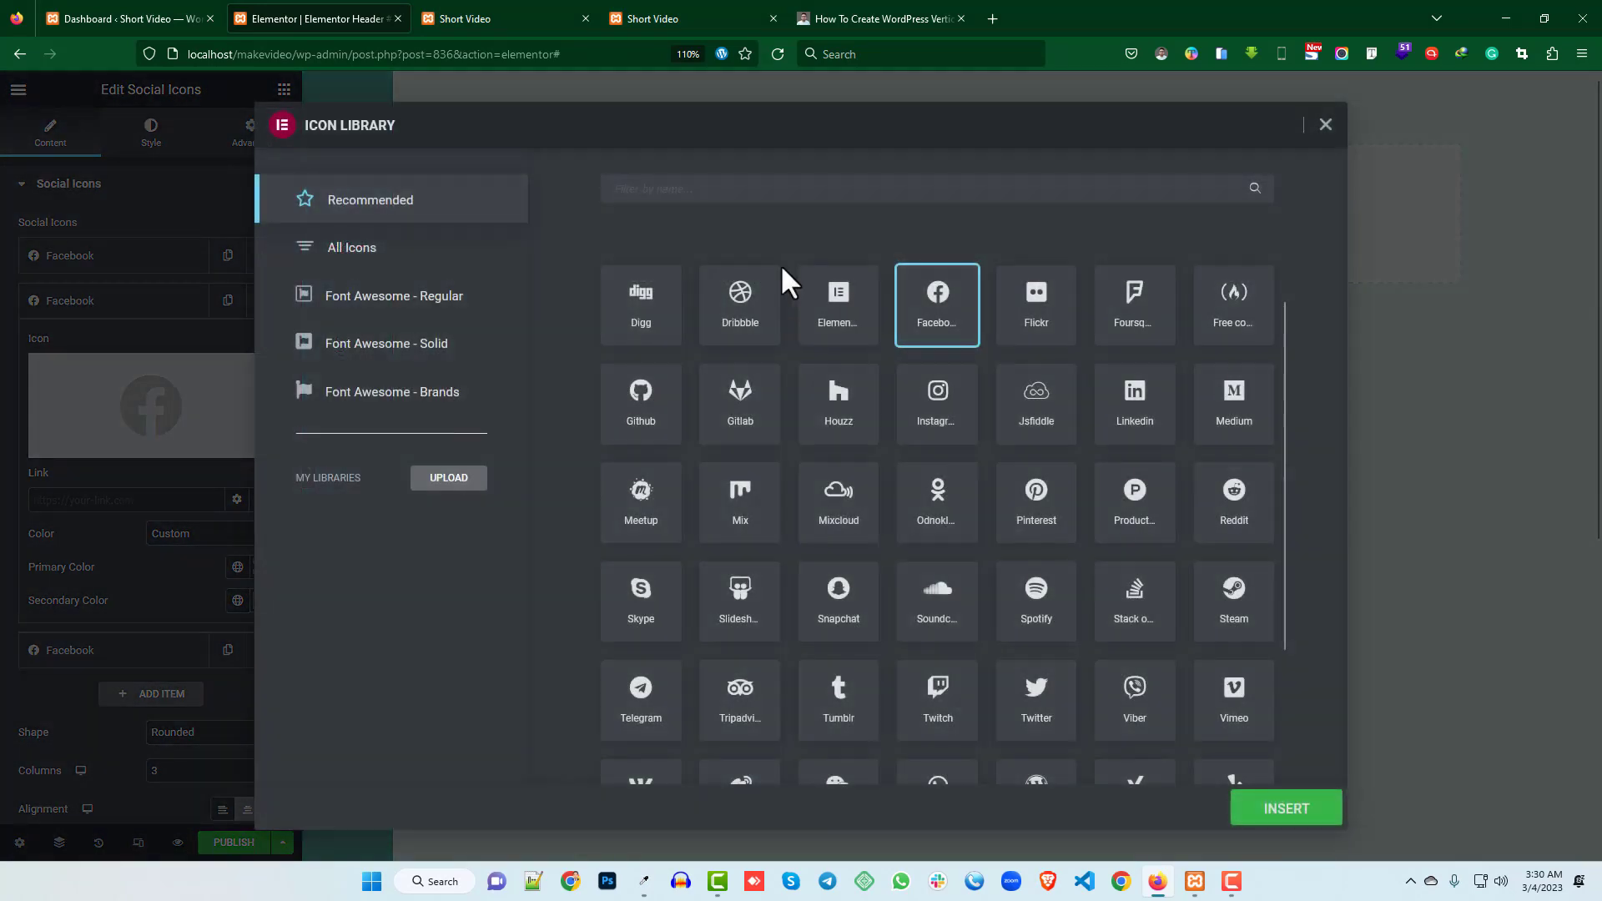
pyautogui.click(949, 416)
pyautogui.click(1268, 814)
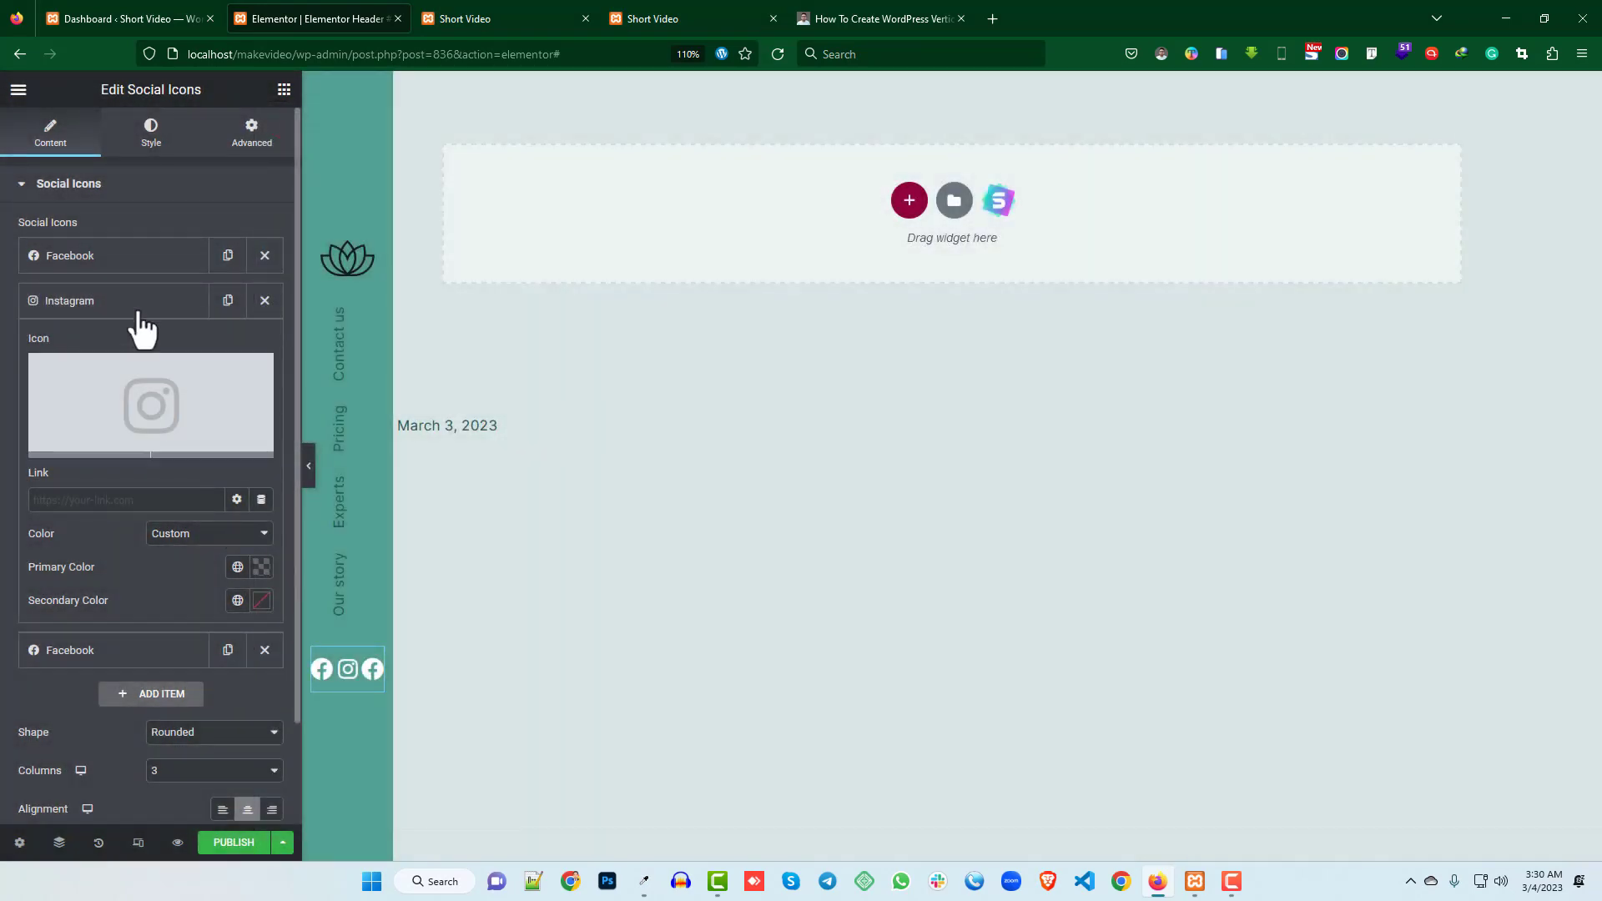
pyautogui.click(117, 309)
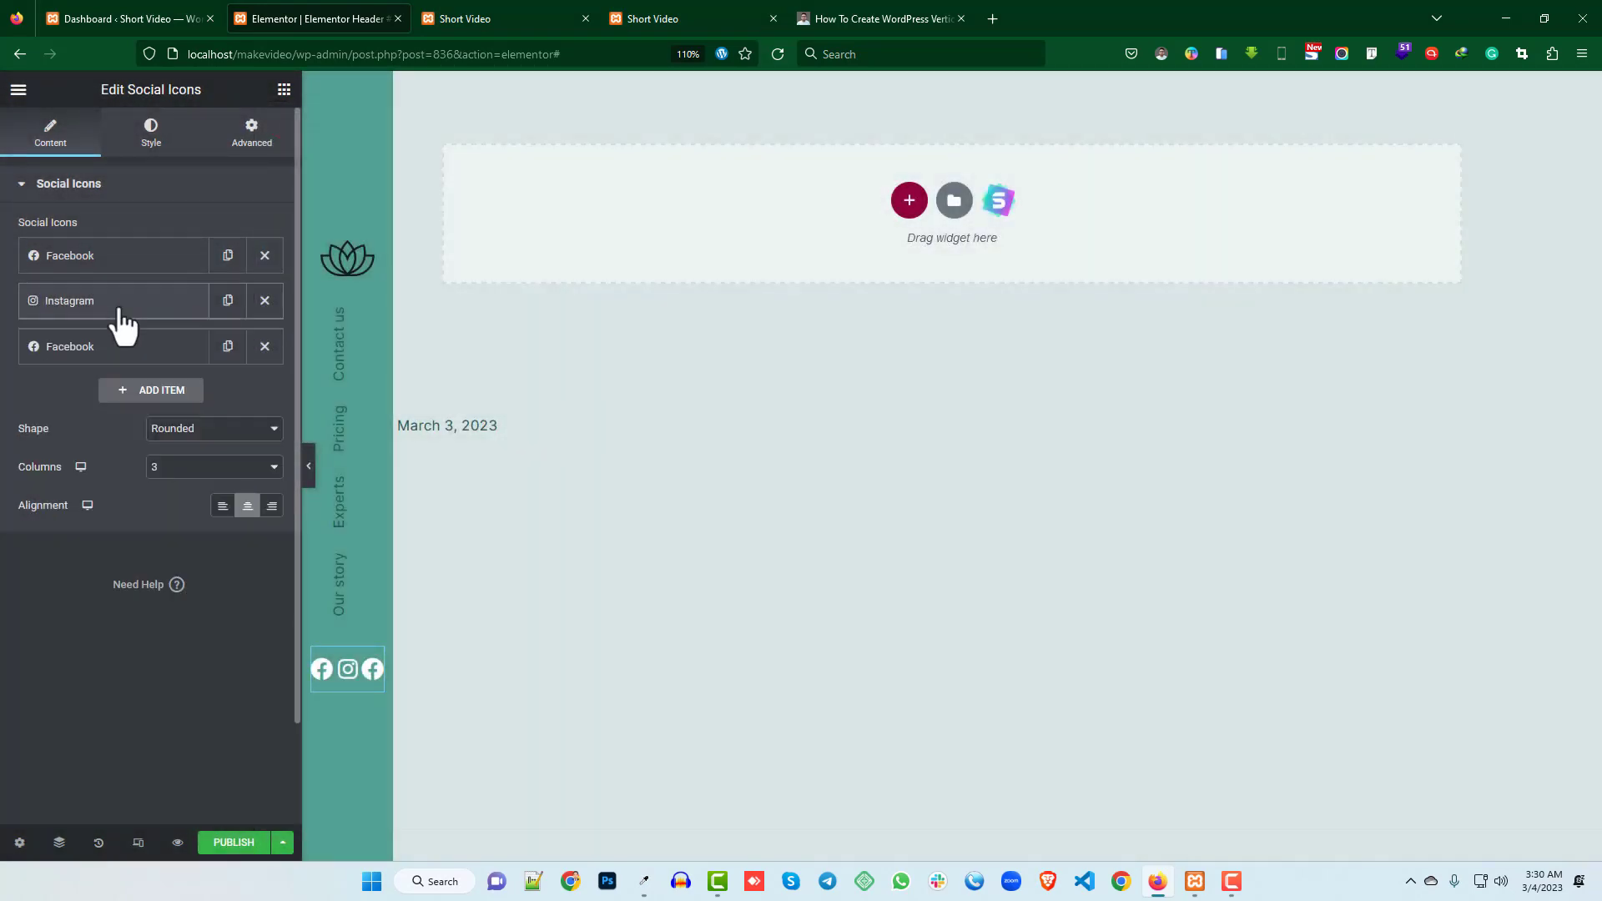
# - Replace the third social item's icon with LinkedIn from the icon library
pyautogui.click(81, 355)
pyautogui.click(153, 458)
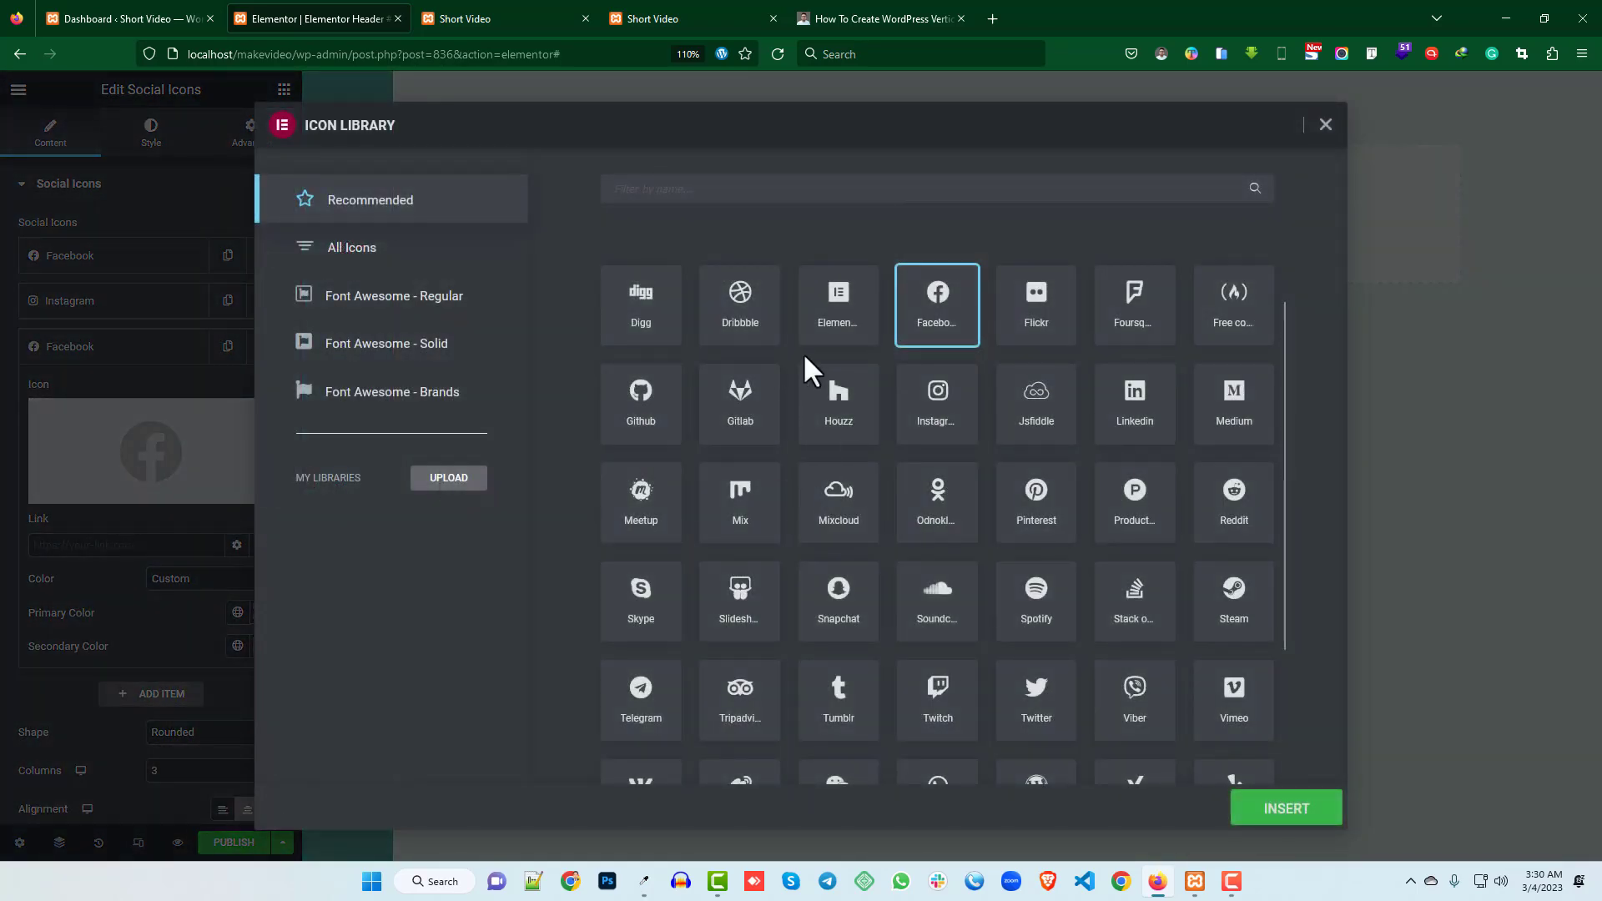
pyautogui.click(1148, 409)
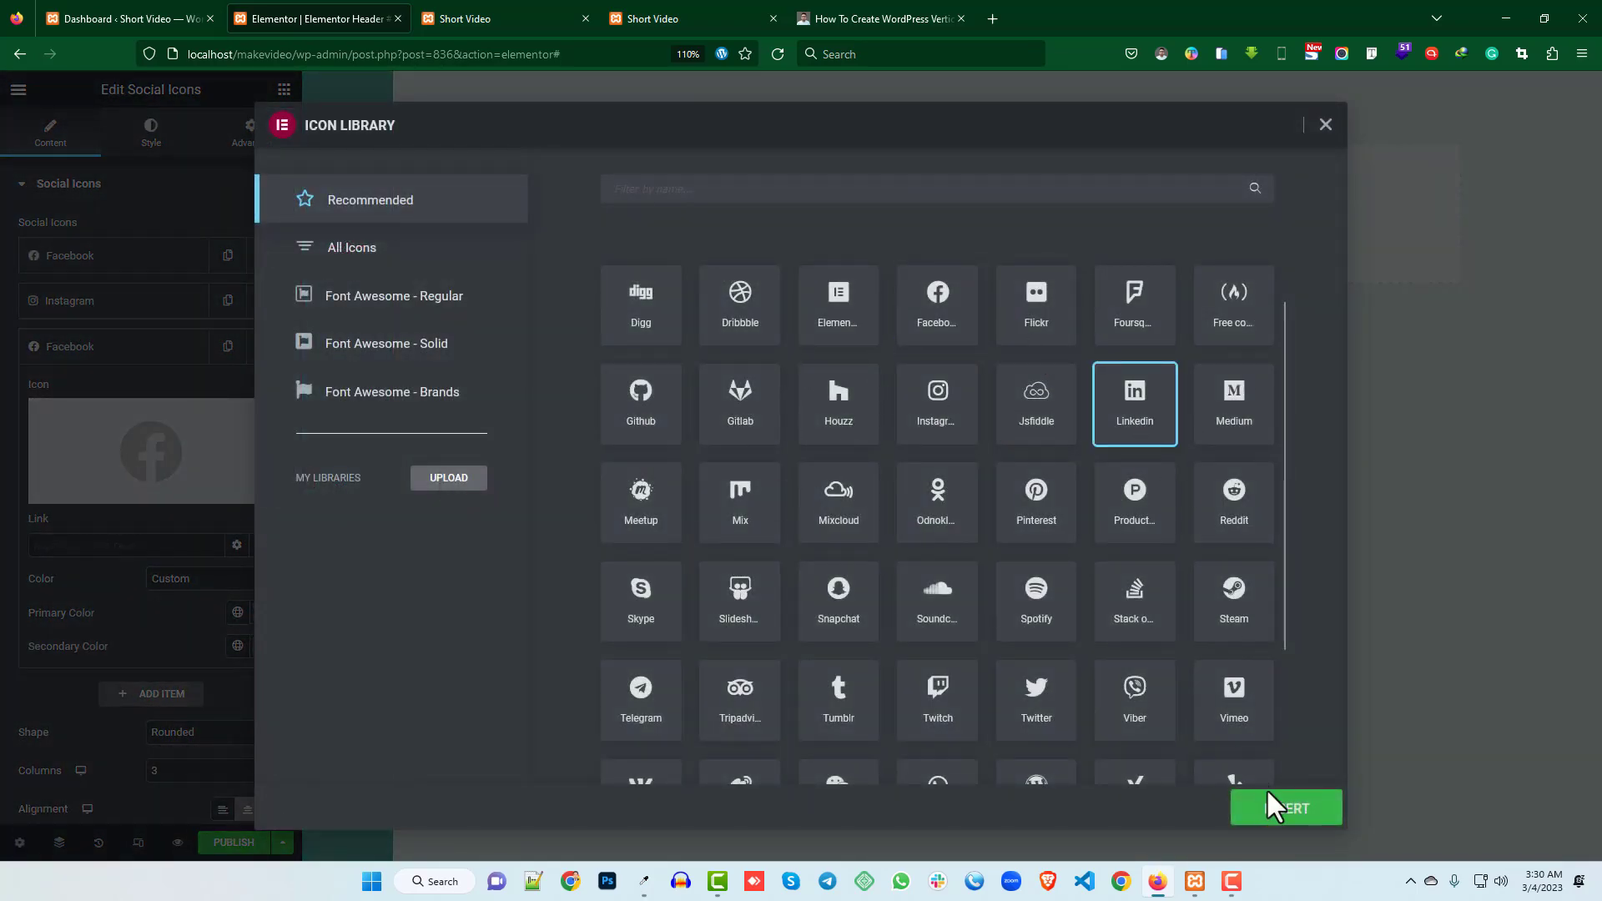
pyautogui.click(1273, 806)
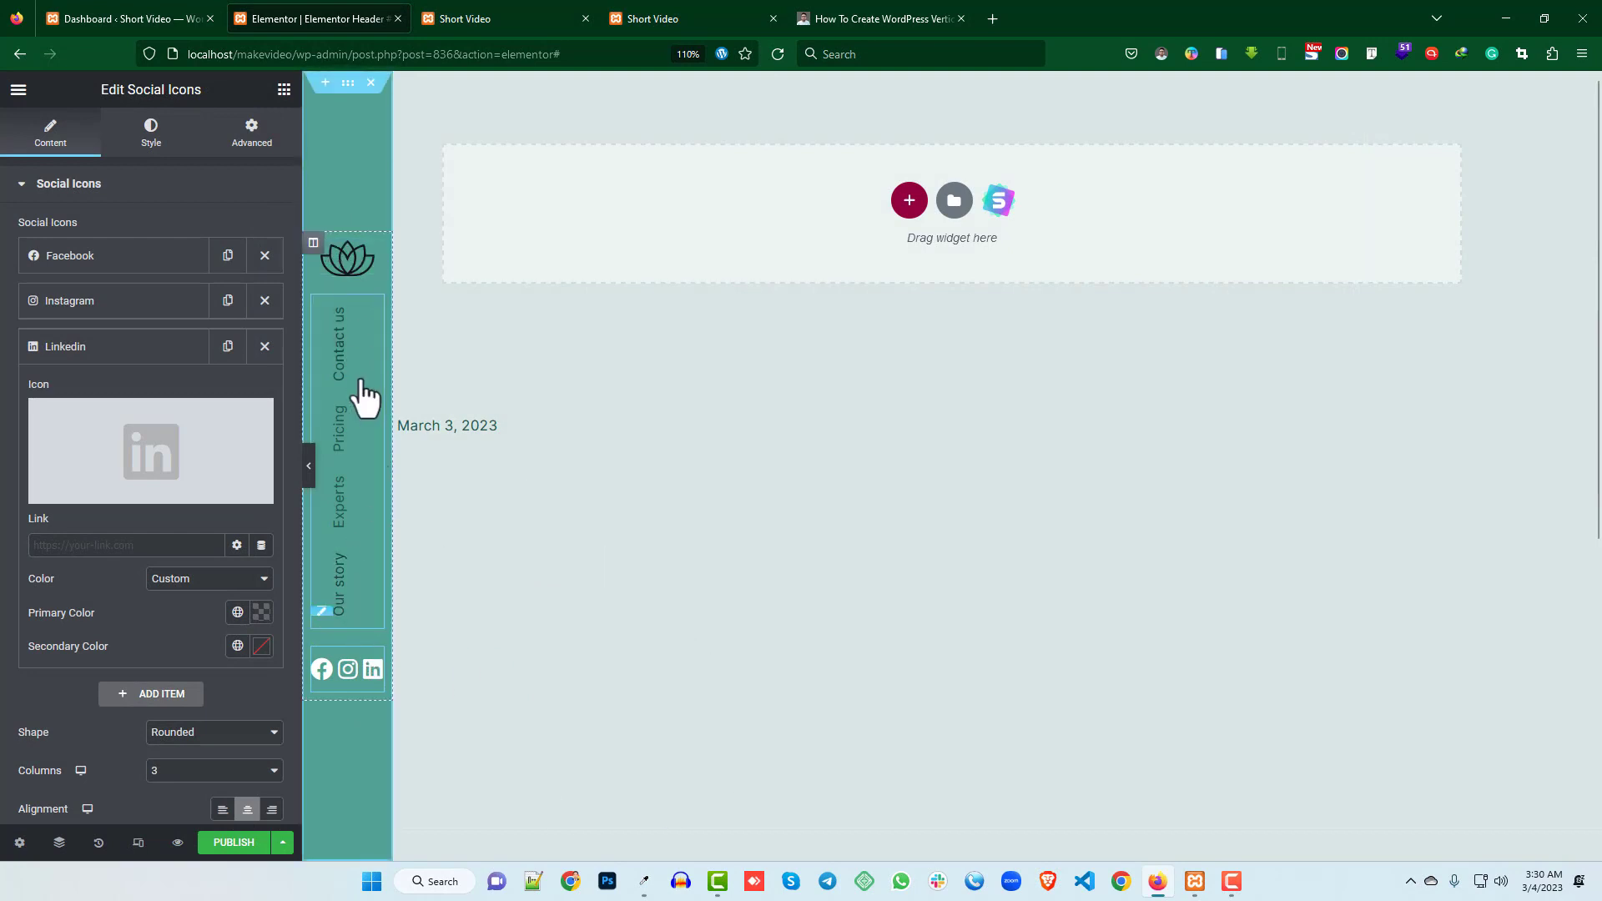
# - Set the vertical header section's column position to Stretch
pyautogui.click(344, 82)
pyautogui.click(52, 138)
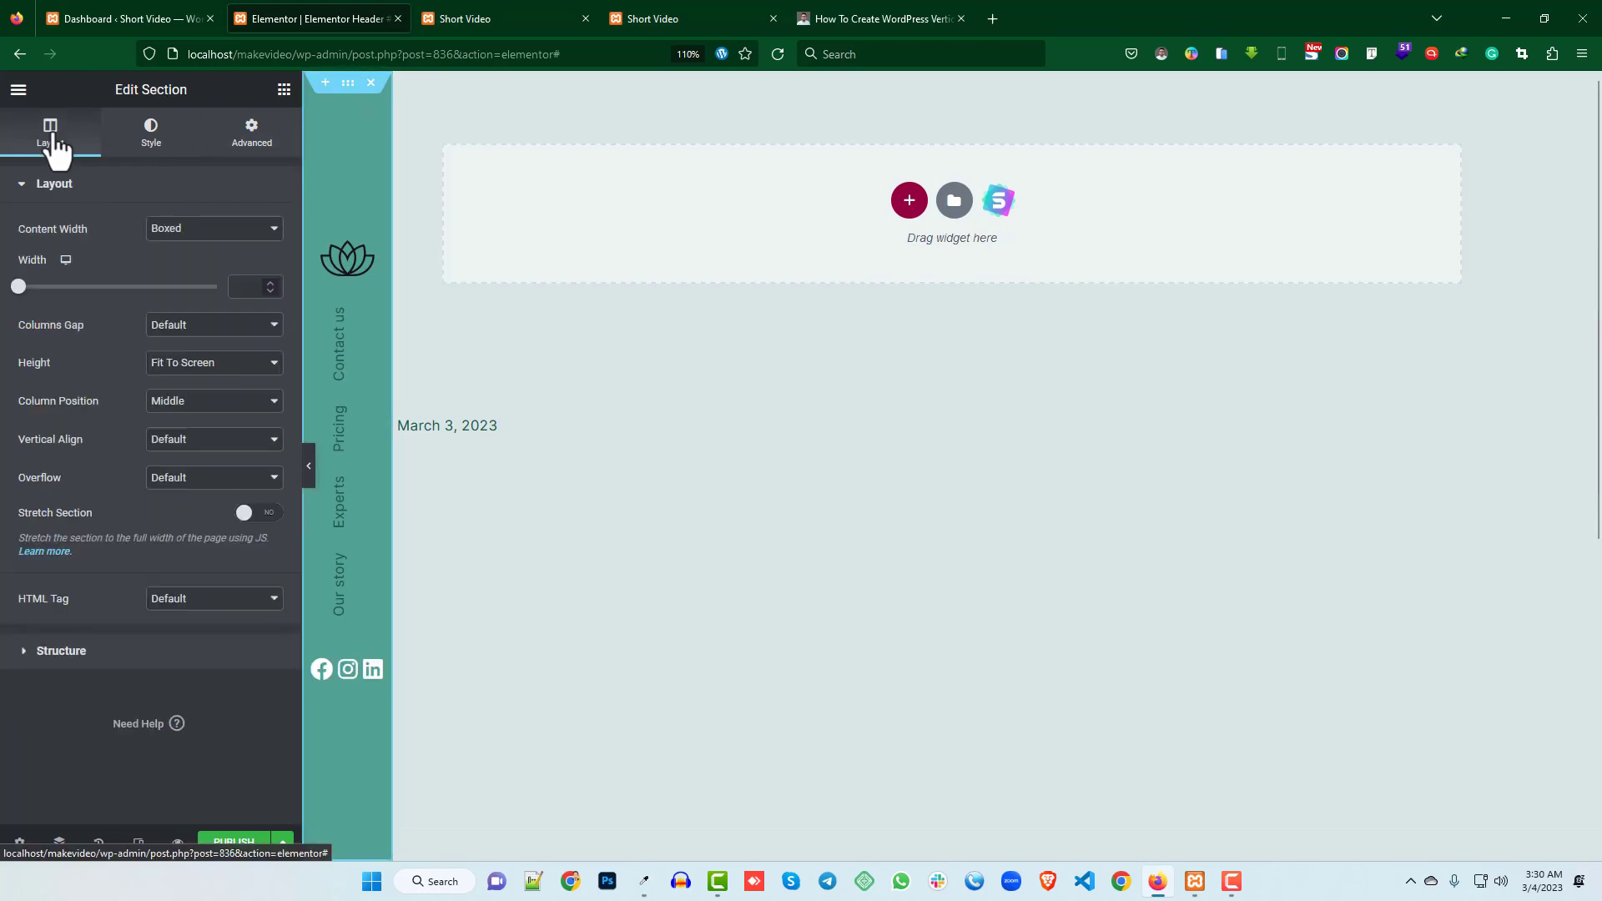
pyautogui.click(185, 409)
pyautogui.click(185, 418)
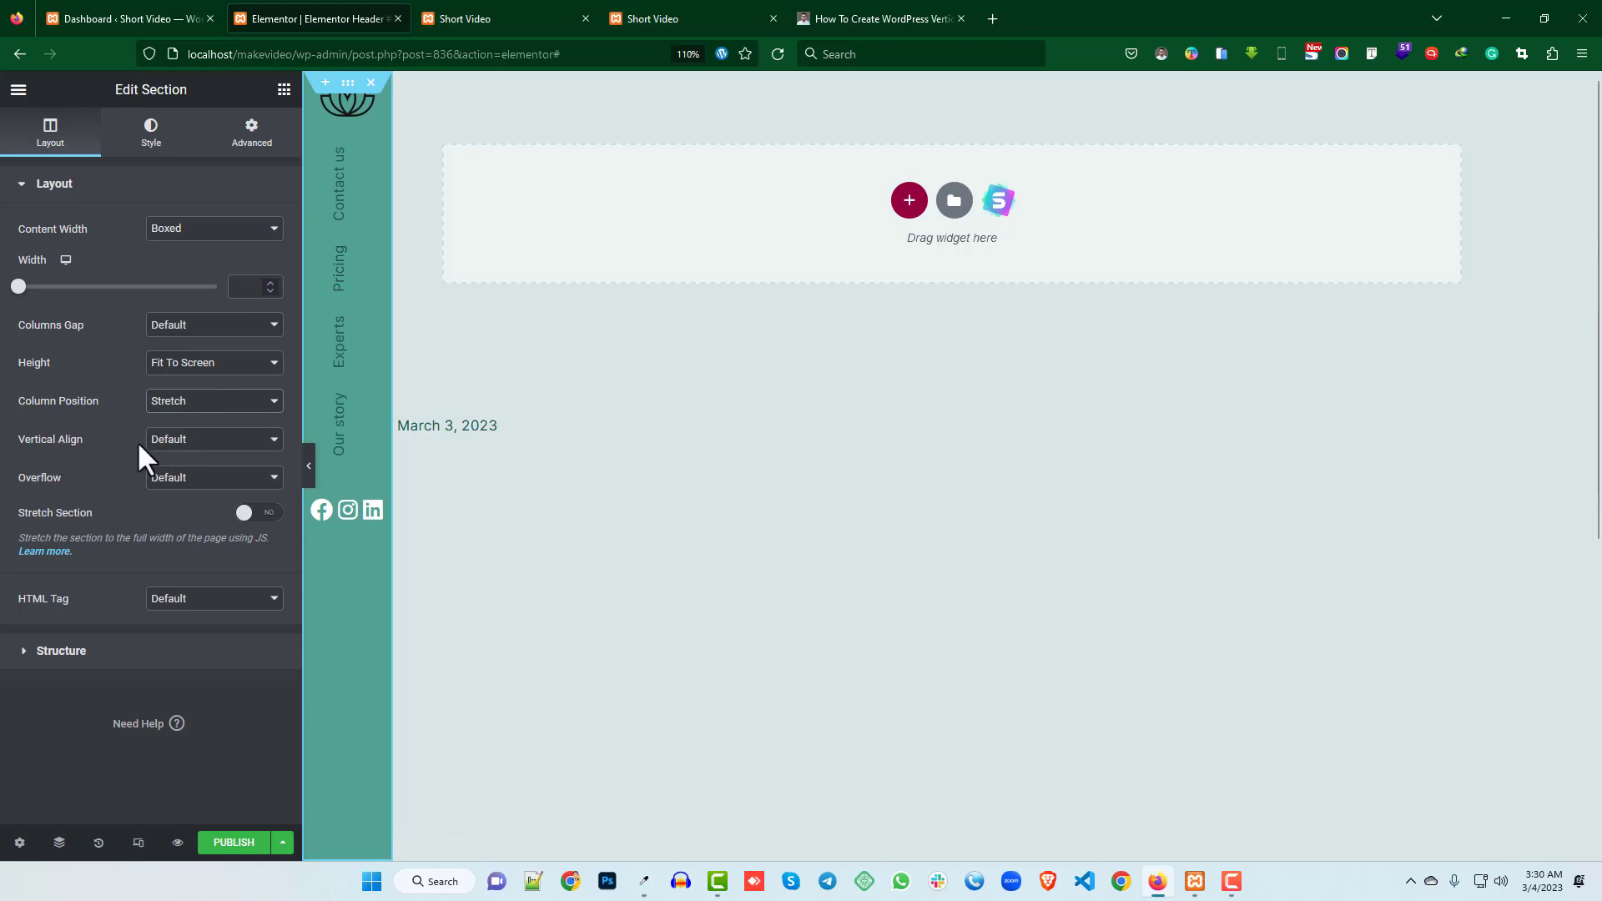
# - Try Space Evenly, set the header section's vertical align to Space Around, and check that the sidebar stays fixed
pyautogui.click(151, 440)
pyautogui.click(190, 588)
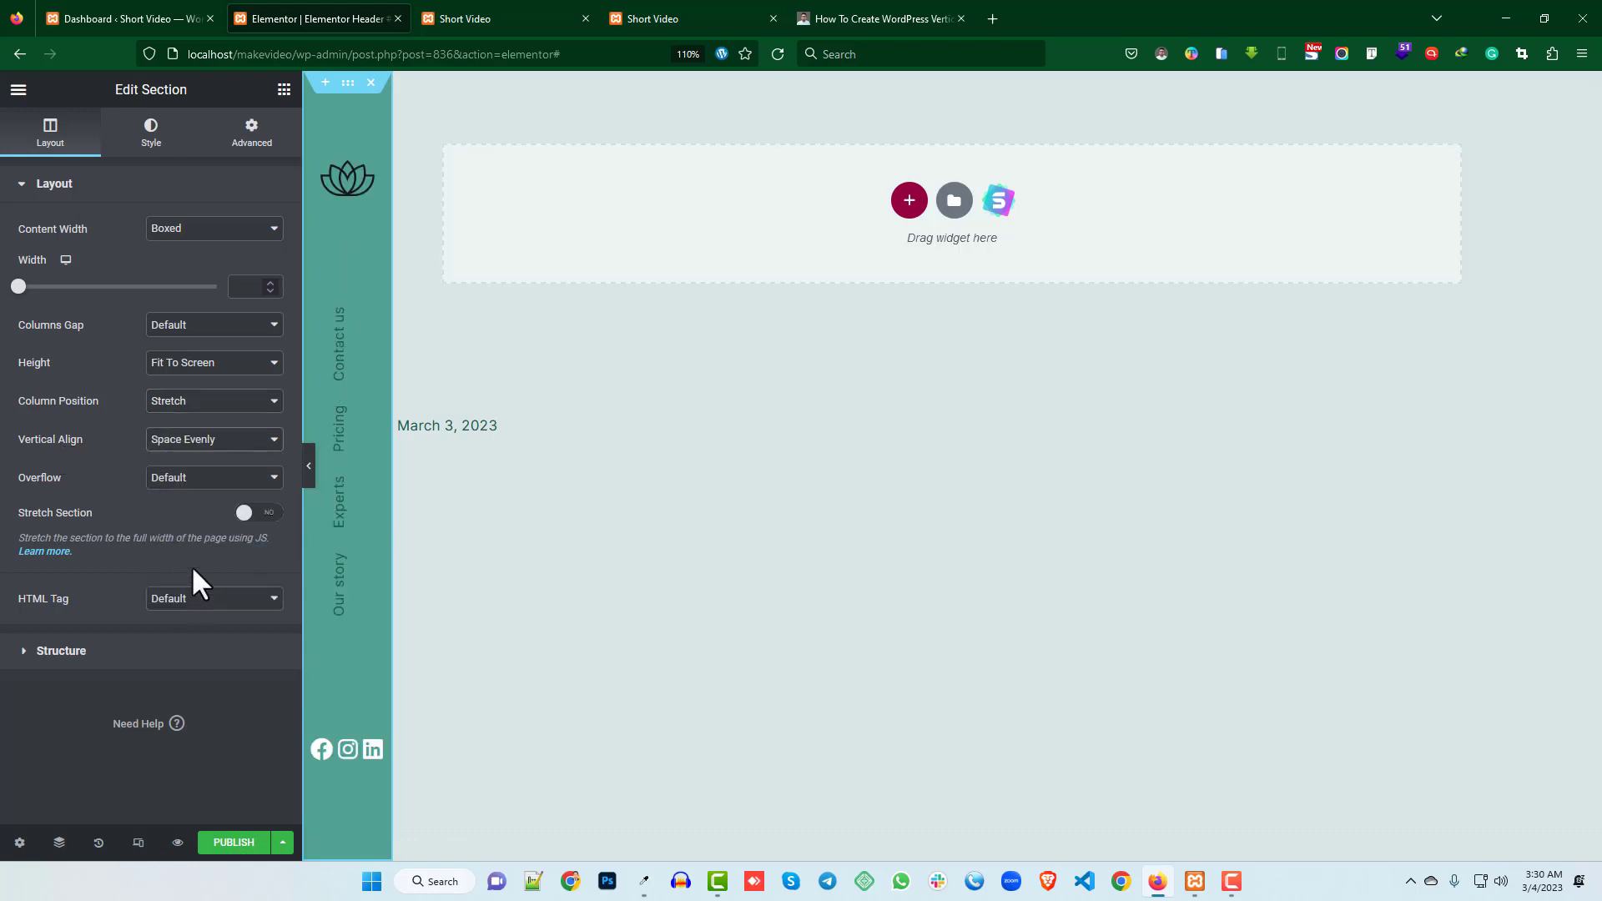
pyautogui.click(197, 441)
pyautogui.click(192, 559)
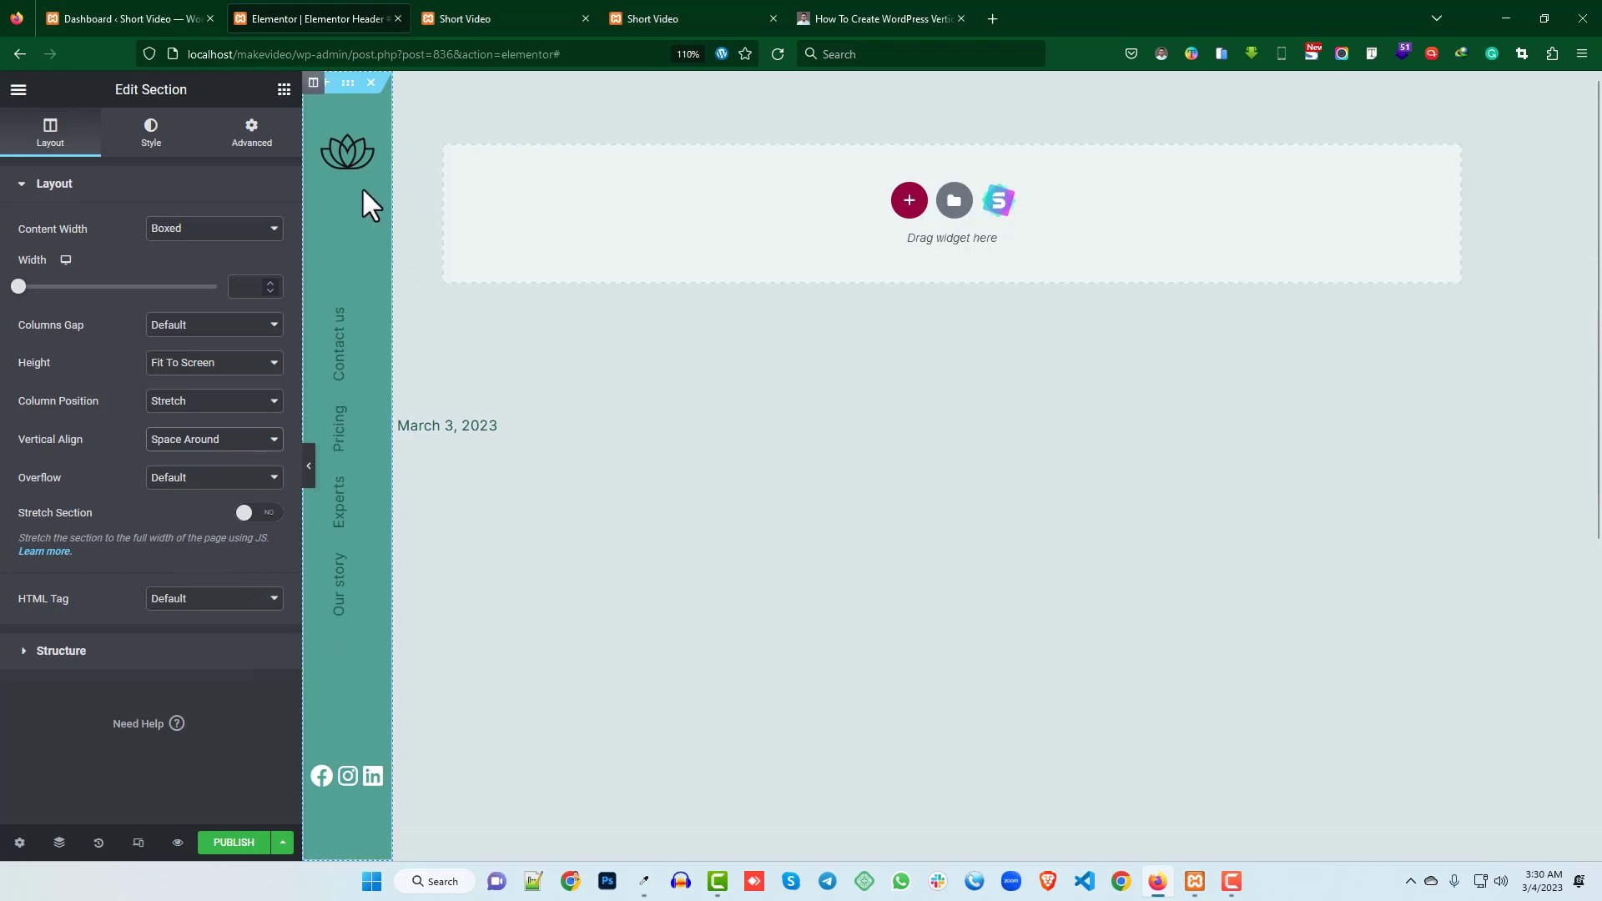
pyautogui.scroll(-3, 354, 209)
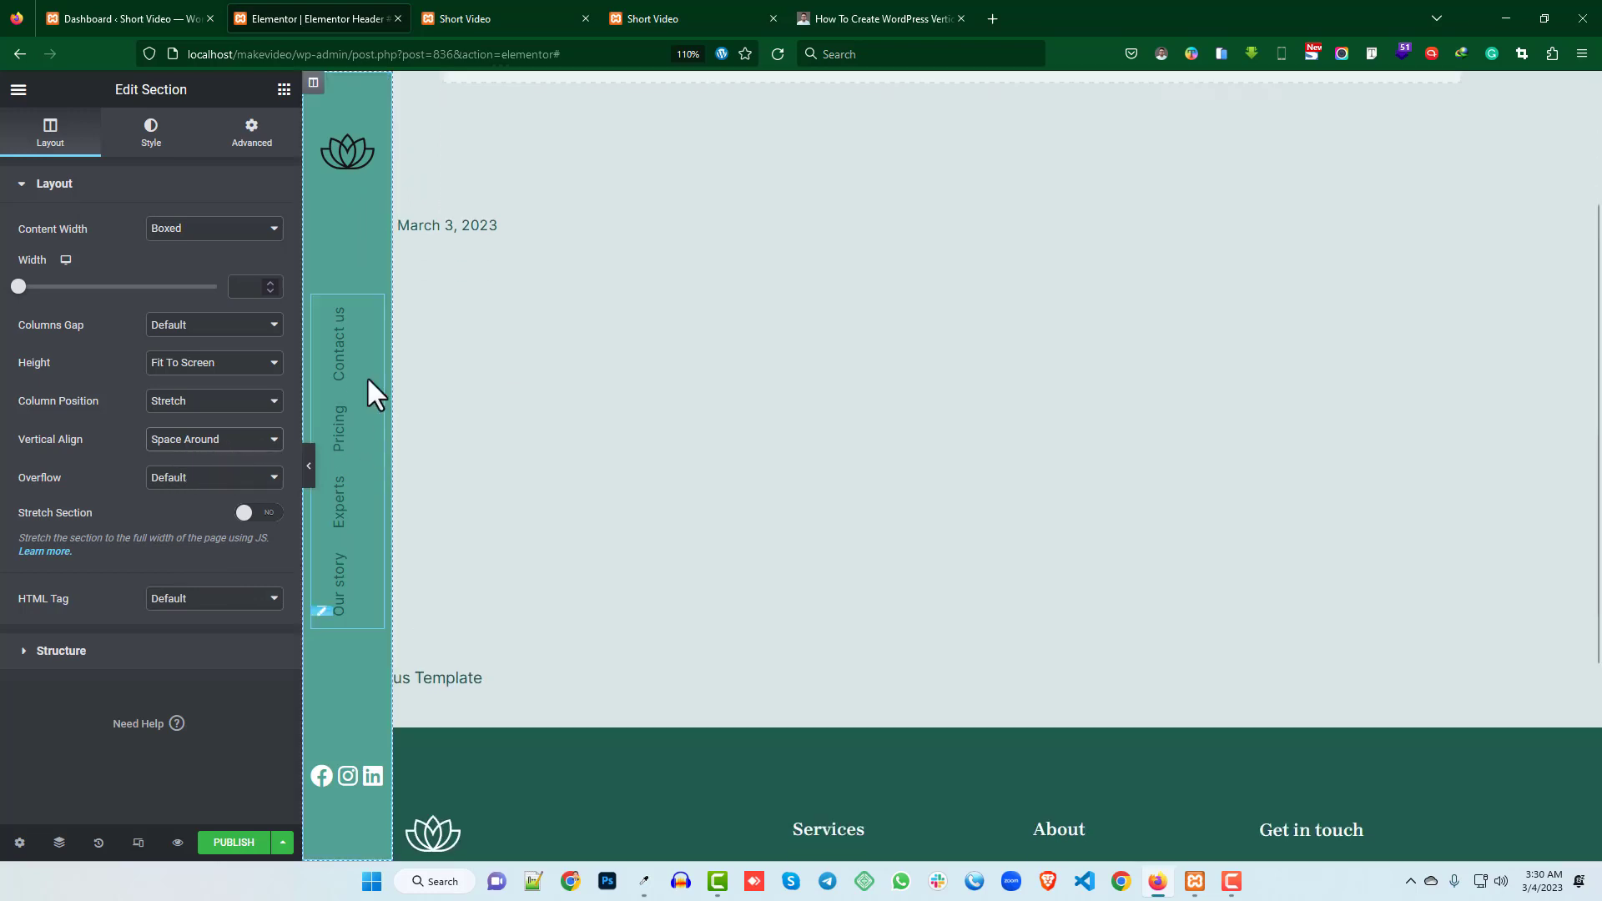
pyautogui.scroll(-3, 357, 743)
pyautogui.scroll(6, 358, 743)
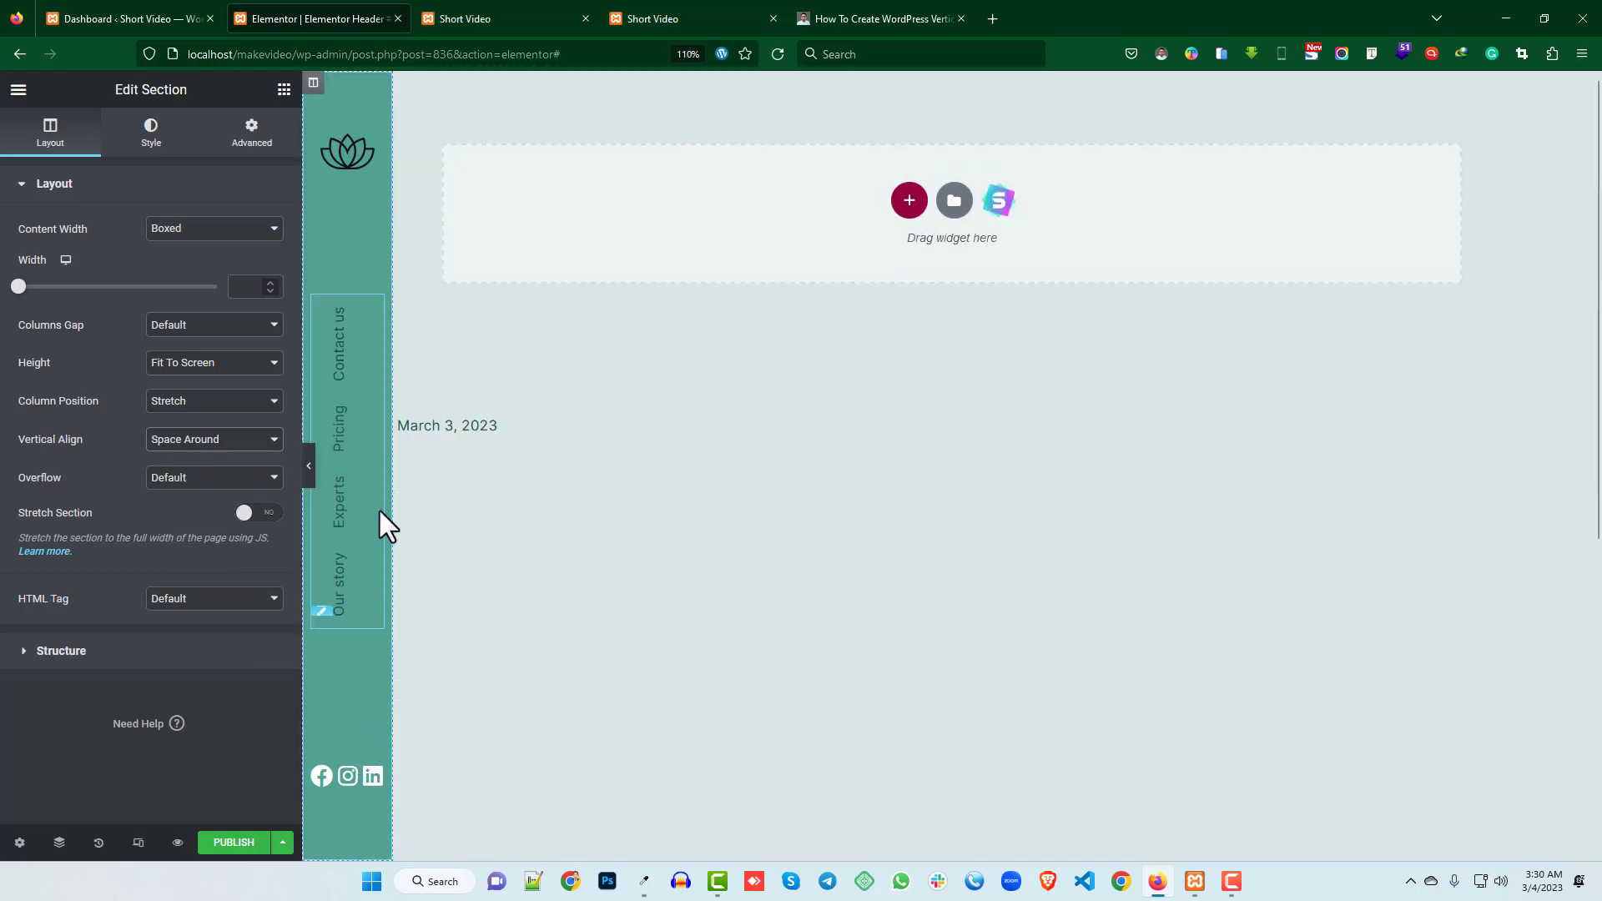
pyautogui.scroll(-3, 594, 426)
pyautogui.scroll(3, 594, 427)
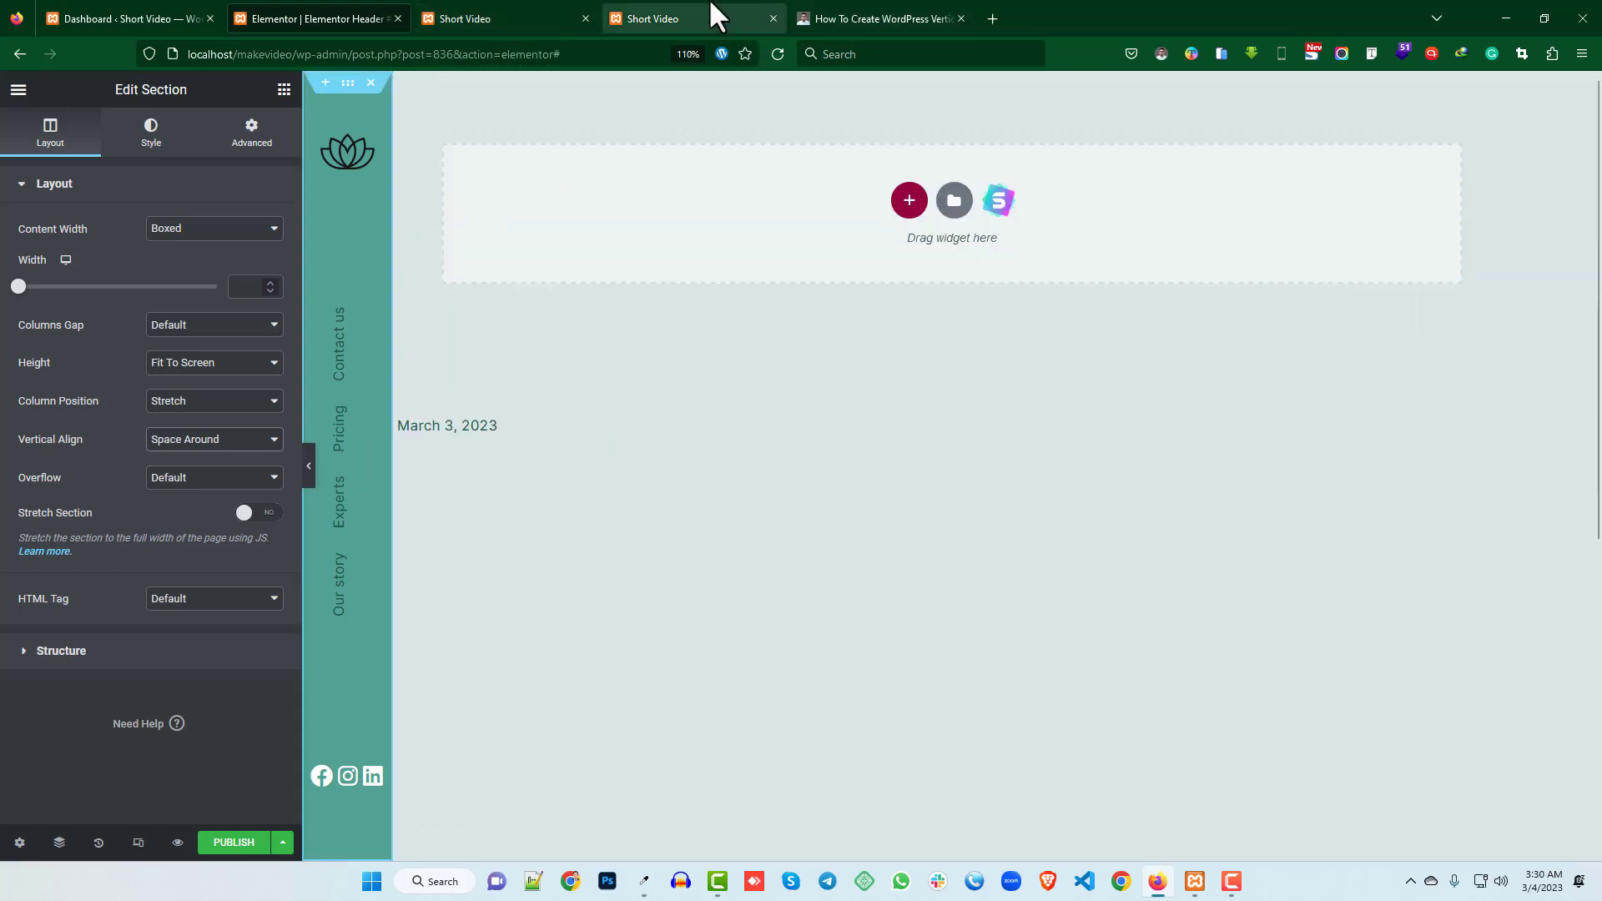
# - Copy the "CSS Code for Page Left Margin" snippet from the tutorial article's page
pyautogui.click(872, 16)
pyautogui.scroll(-5, 597, 403)
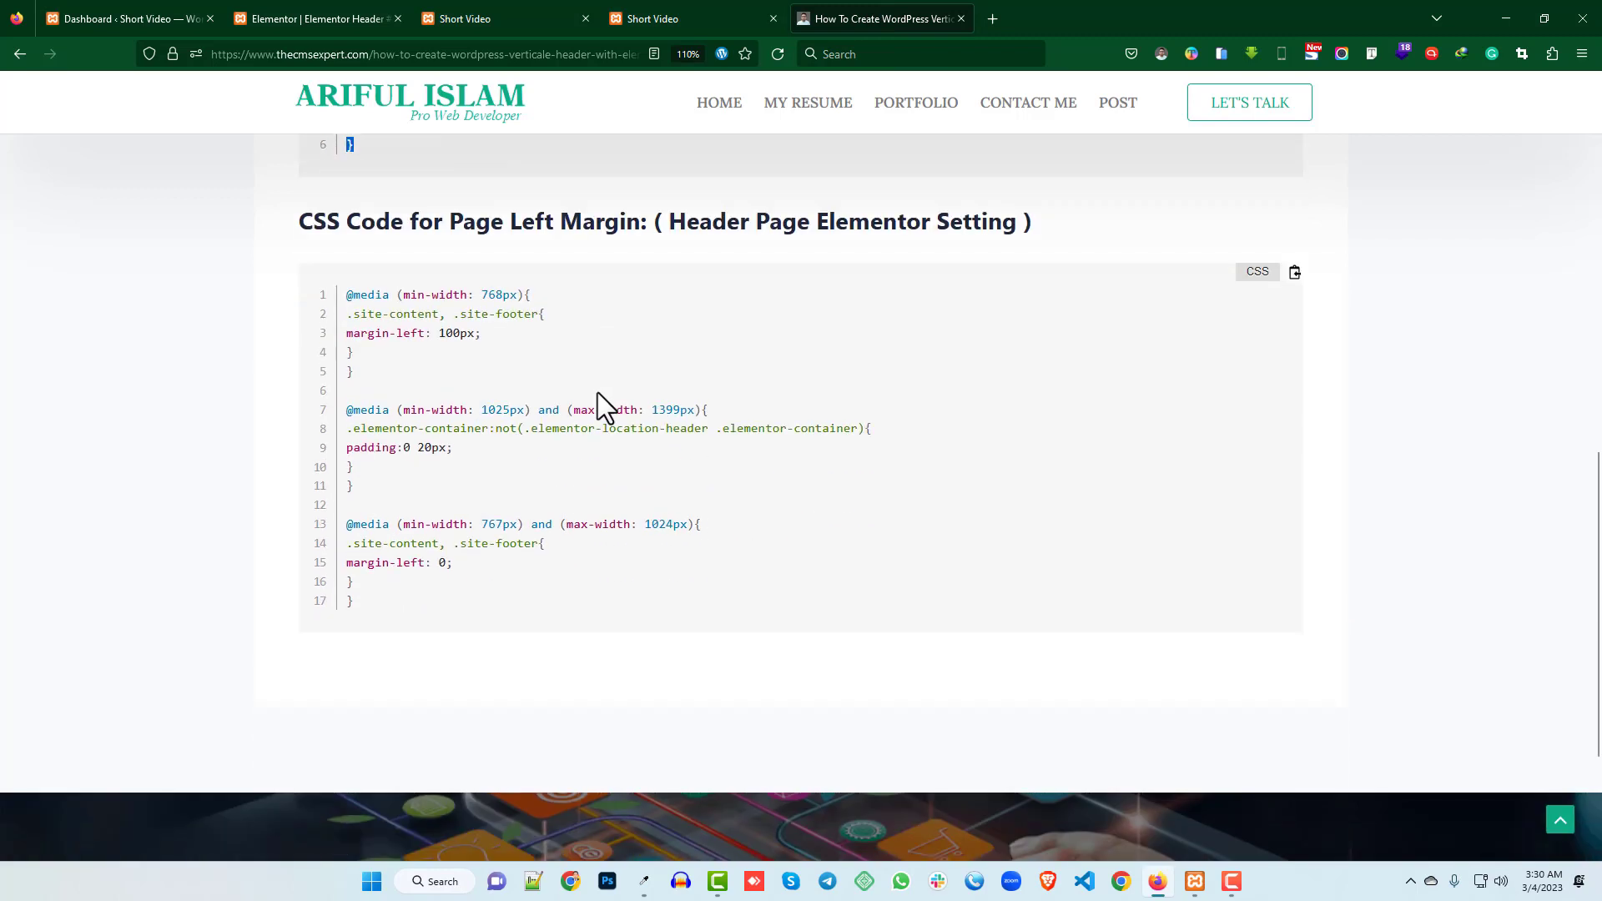
pyautogui.moveTo(676, 224); pyautogui.dragTo(1014, 222)
pyautogui.click(868, 221)
pyautogui.click(1294, 273)
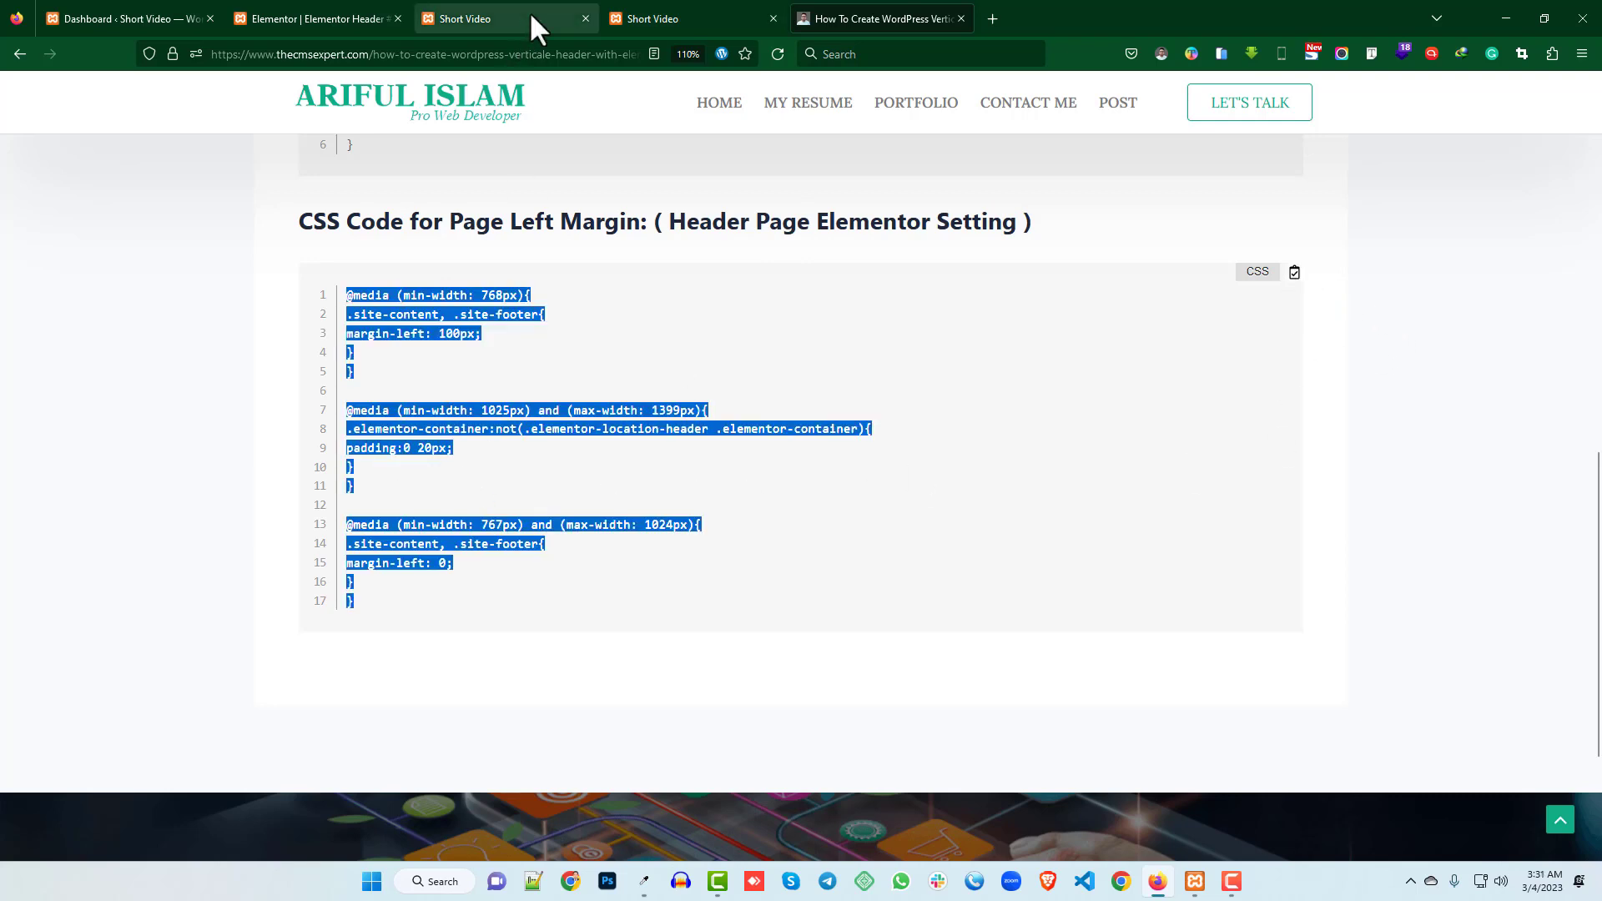
# - Paste the copied left-margin CSS into the Header Settings' custom CSS in Elementor and check the page preview
pyautogui.click(305, 11)
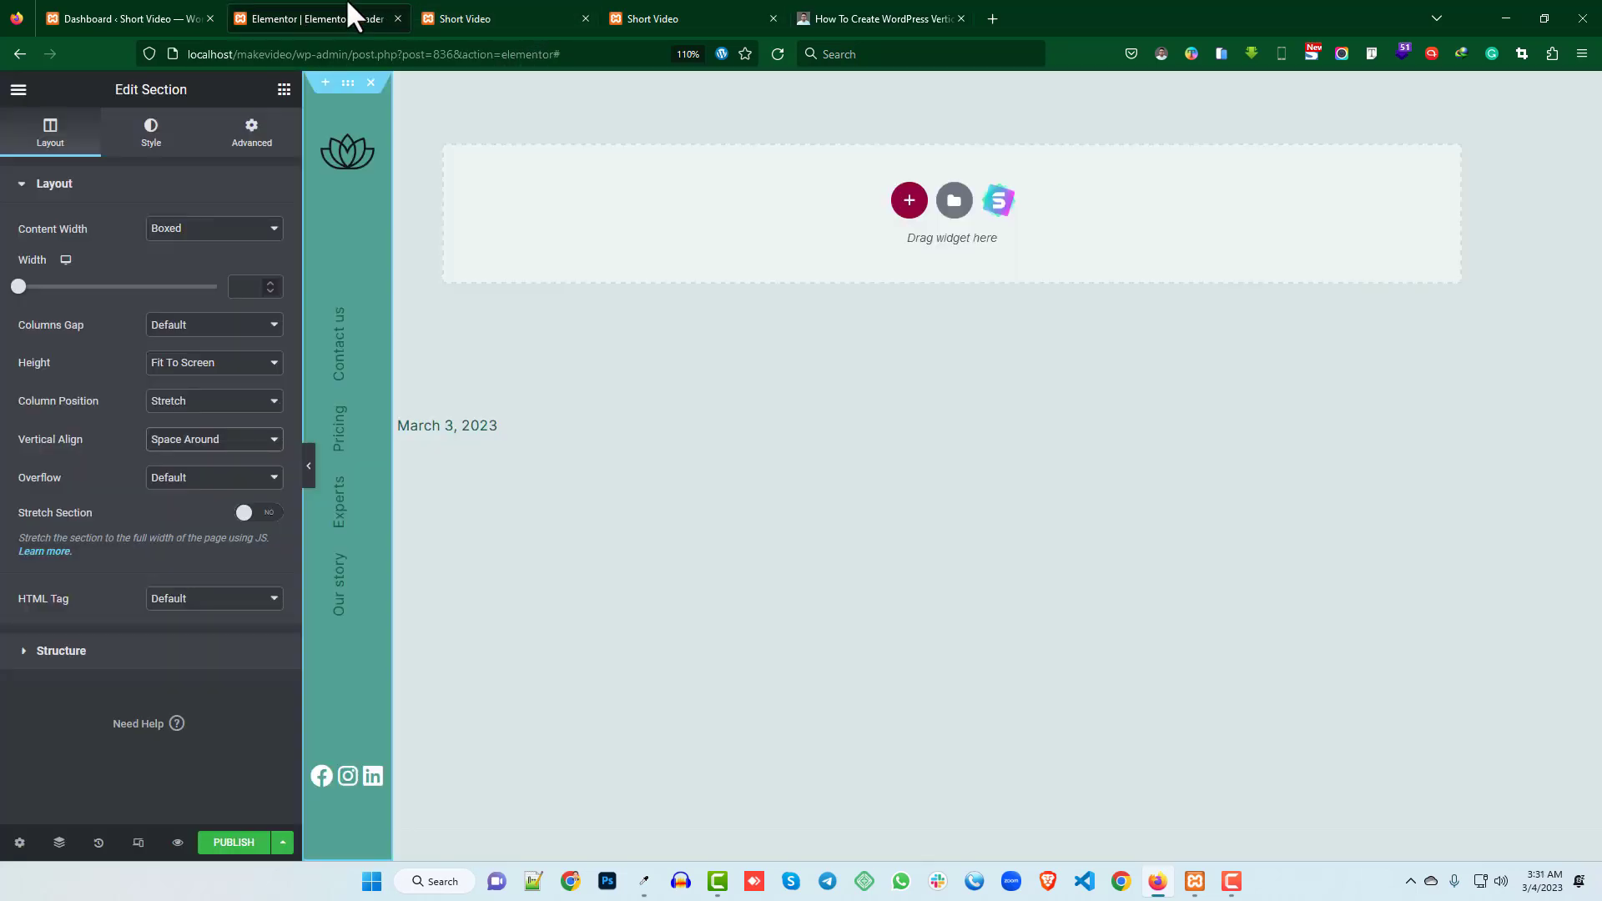
pyautogui.click(19, 842)
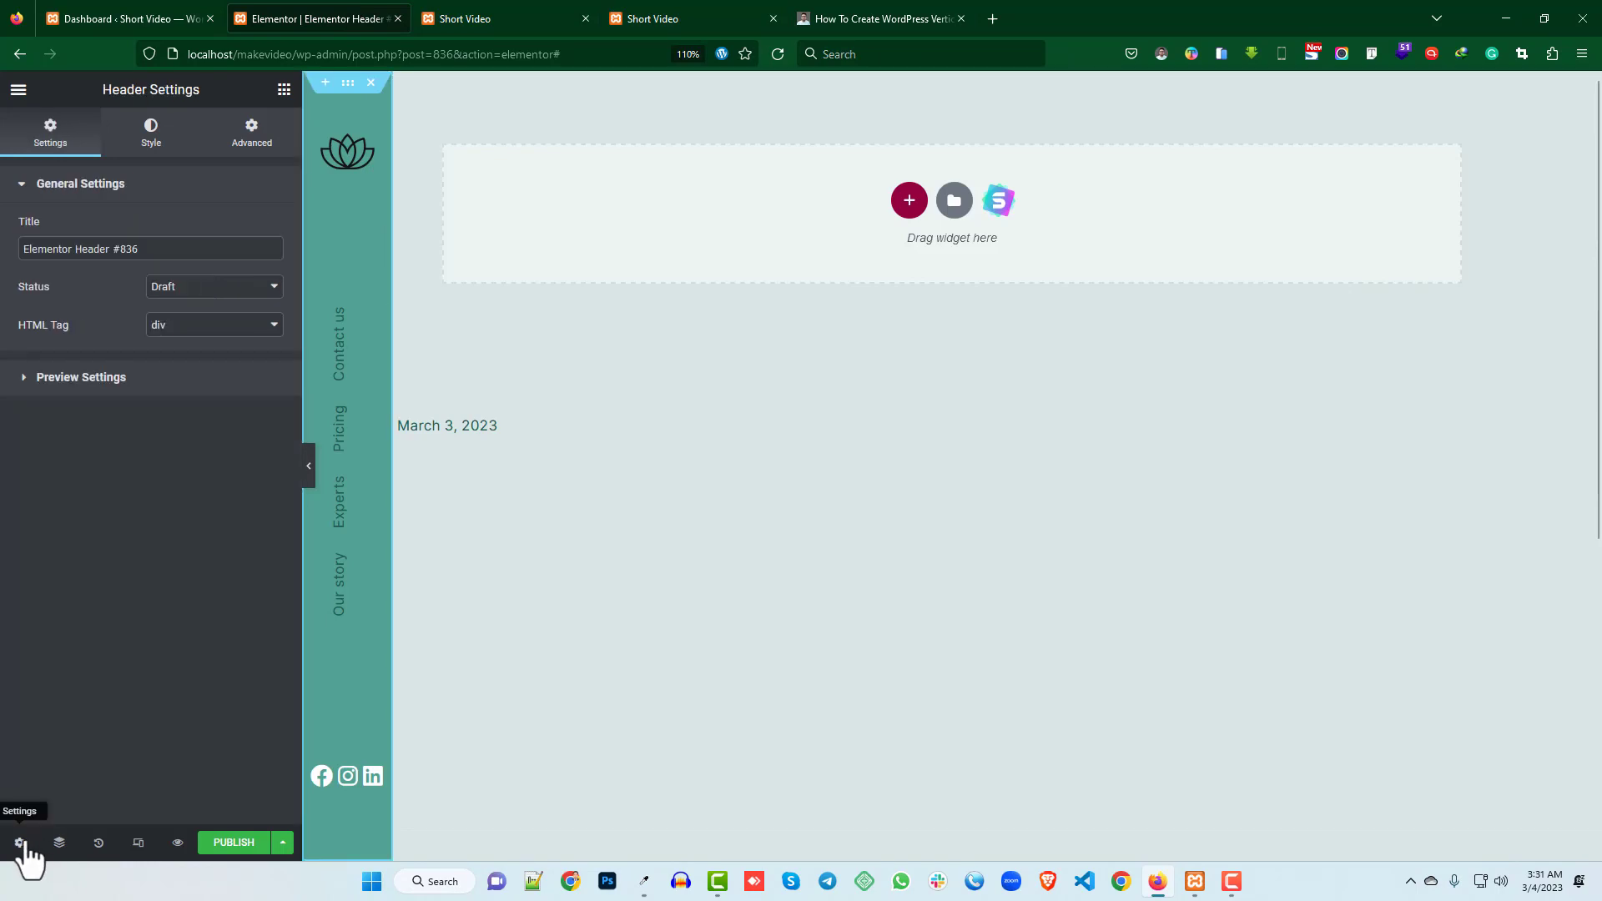
pyautogui.click(247, 169)
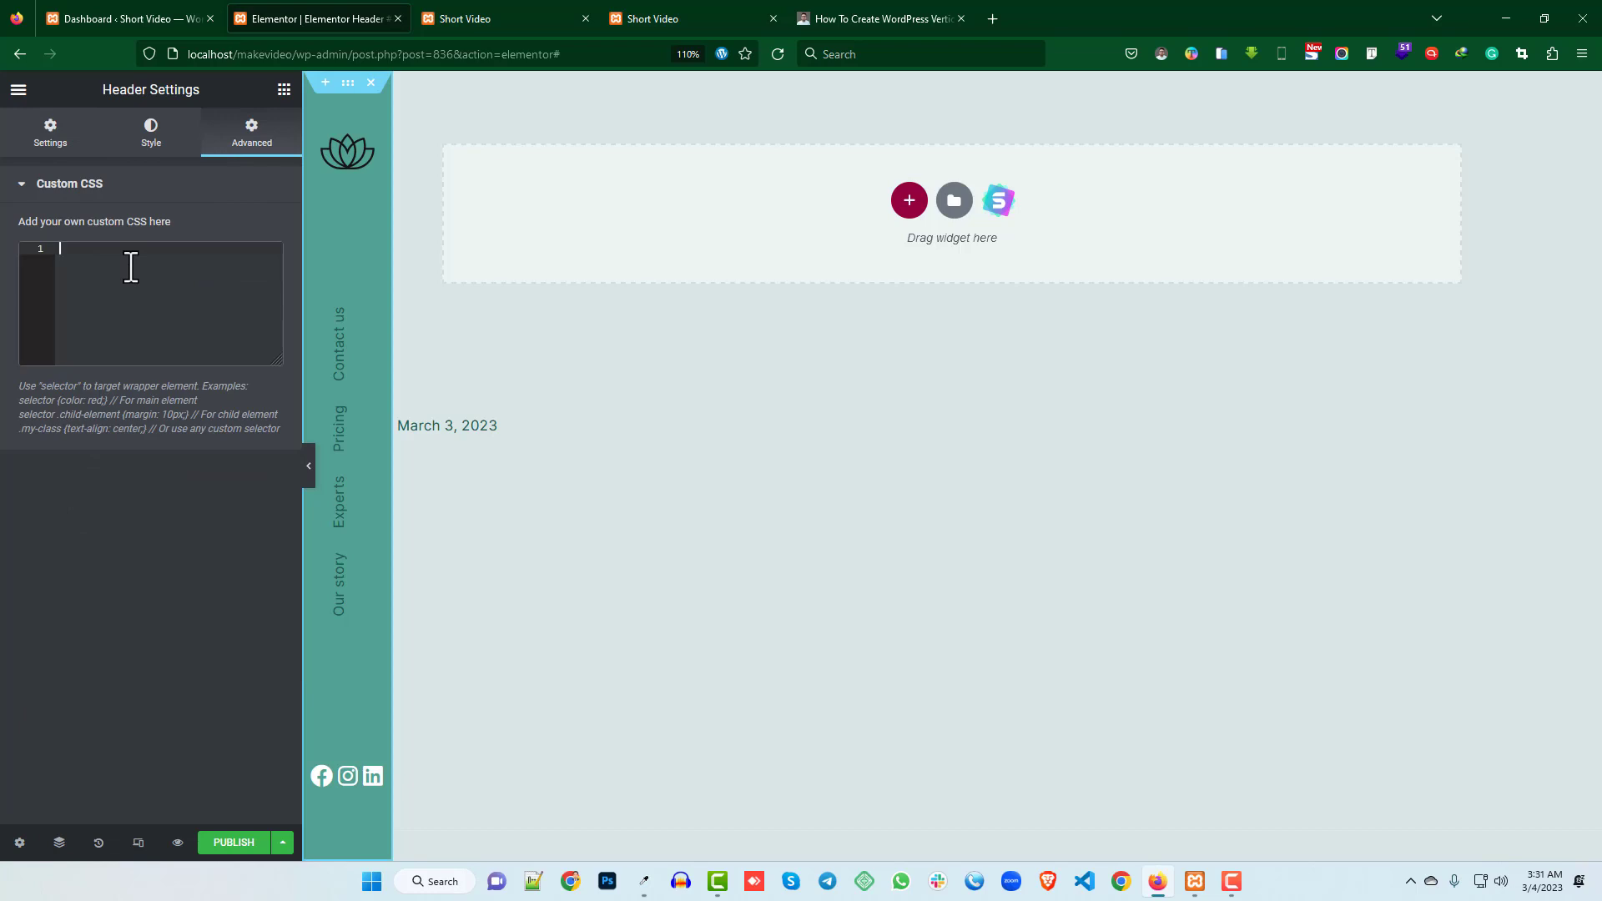
pyautogui.hotkey('ctrl', 'v')
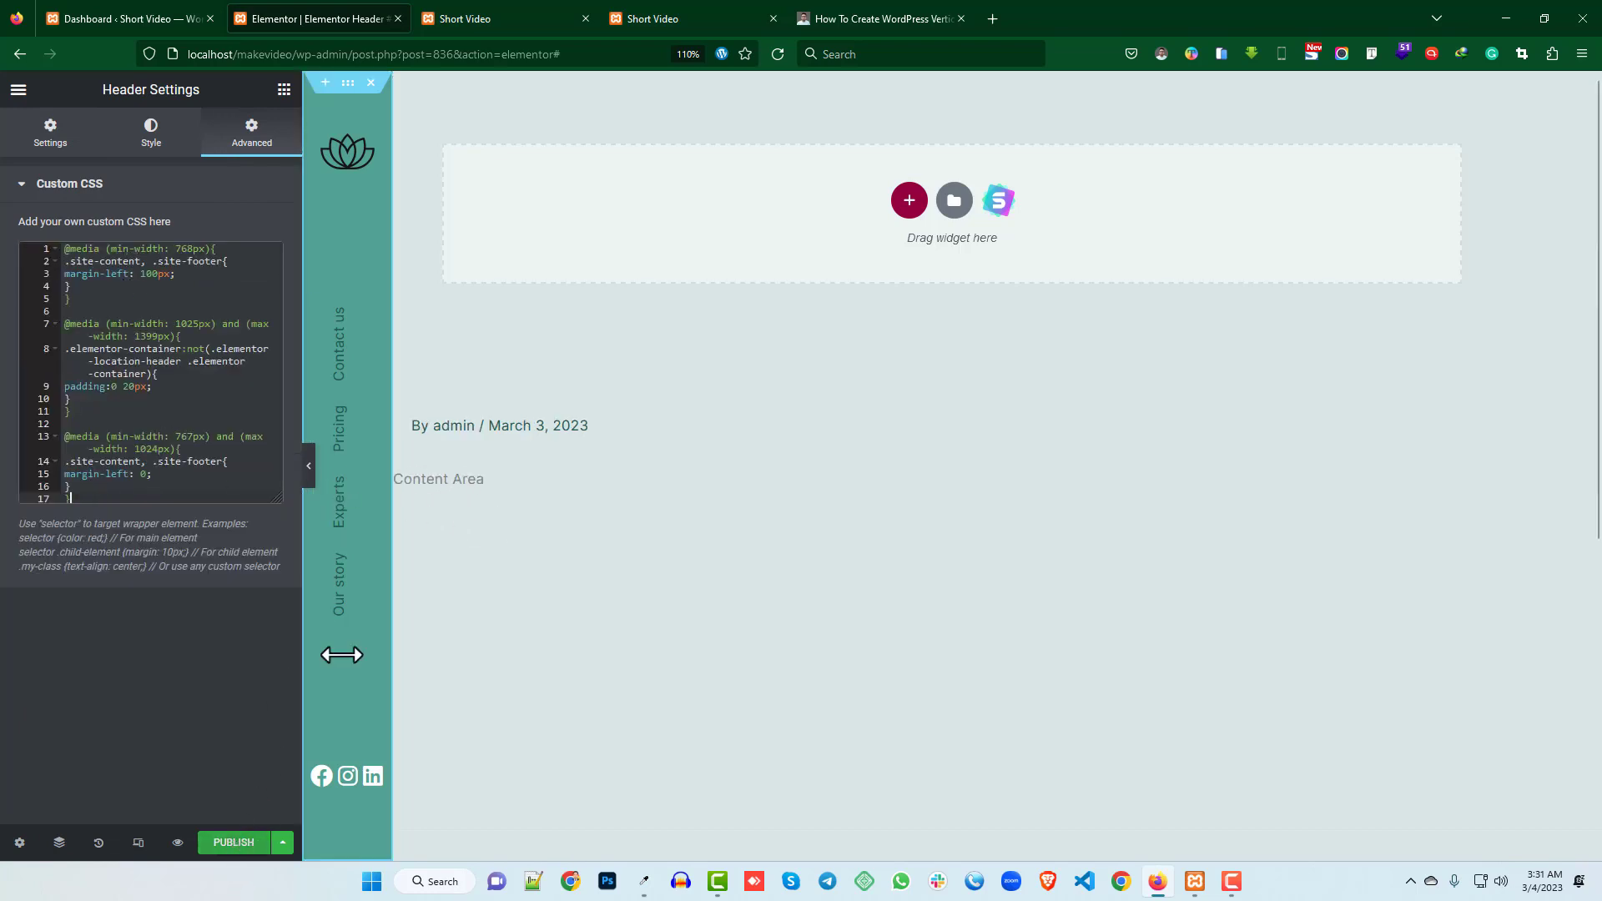
pyautogui.scroll(-5, 350, 383)
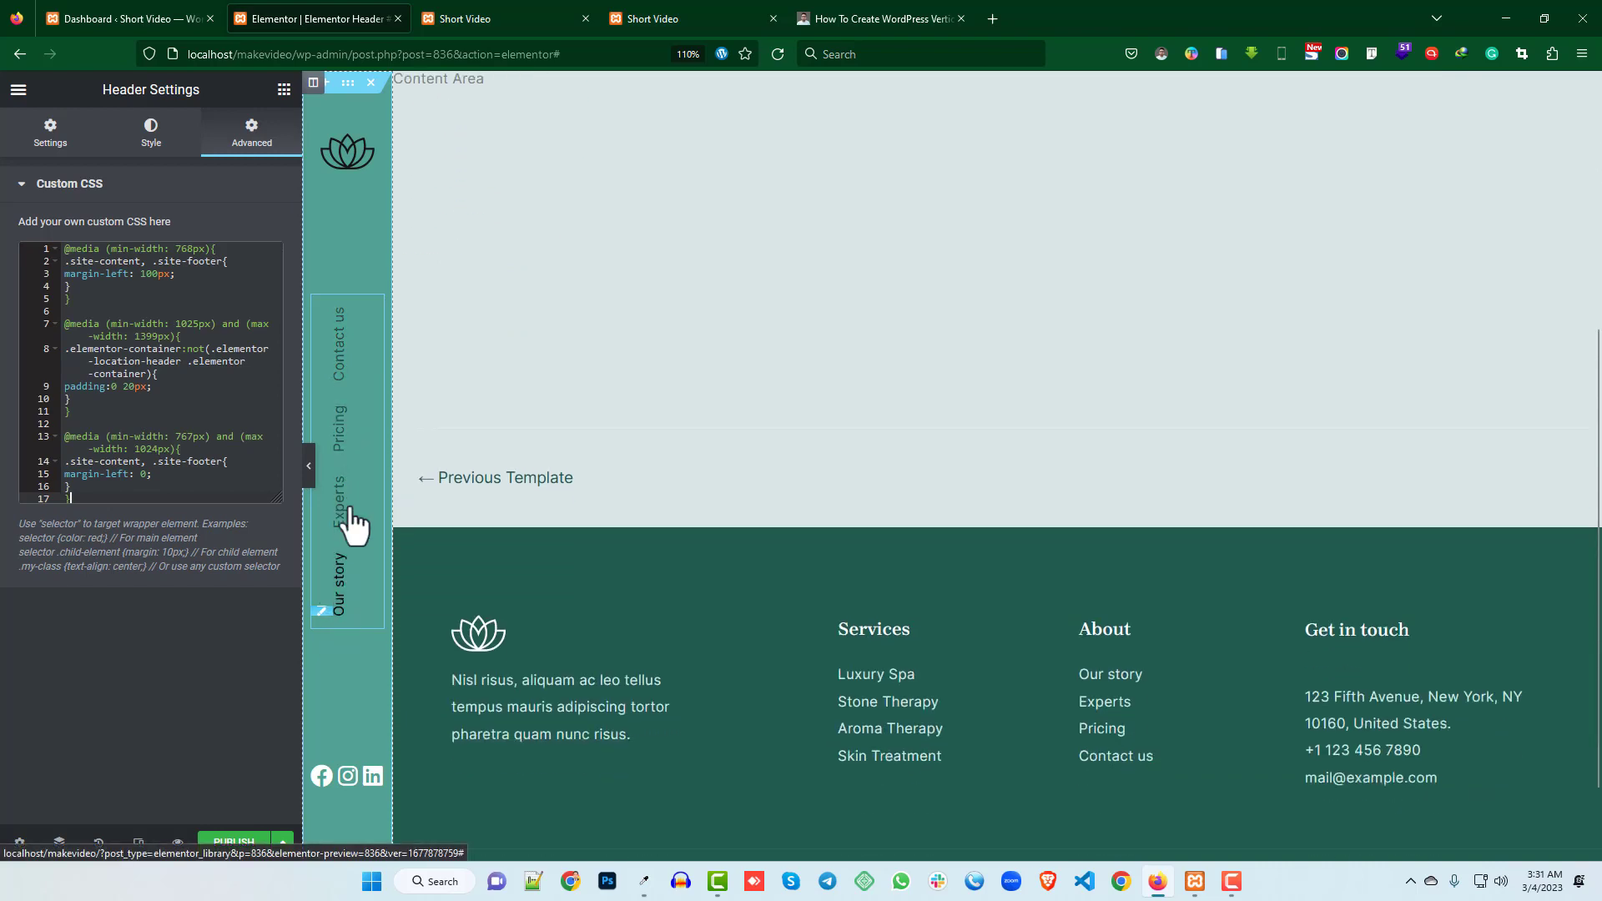
# - Open the Nav Menu widget's content settings and review which menus can be selected
pyautogui.click(369, 343)
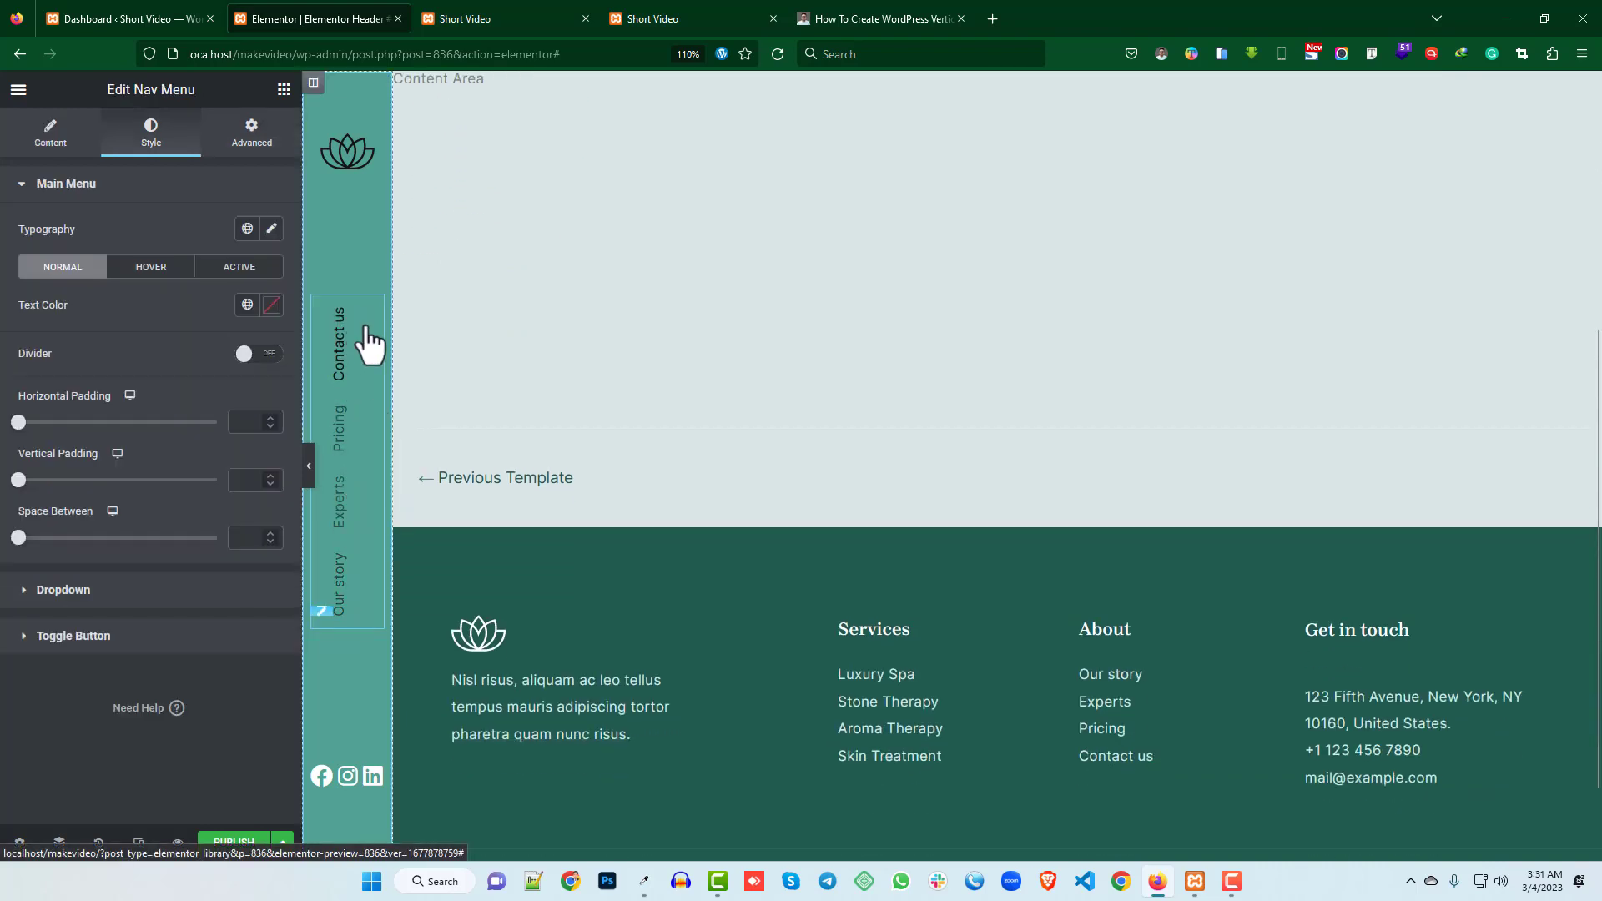
pyautogui.click(51, 130)
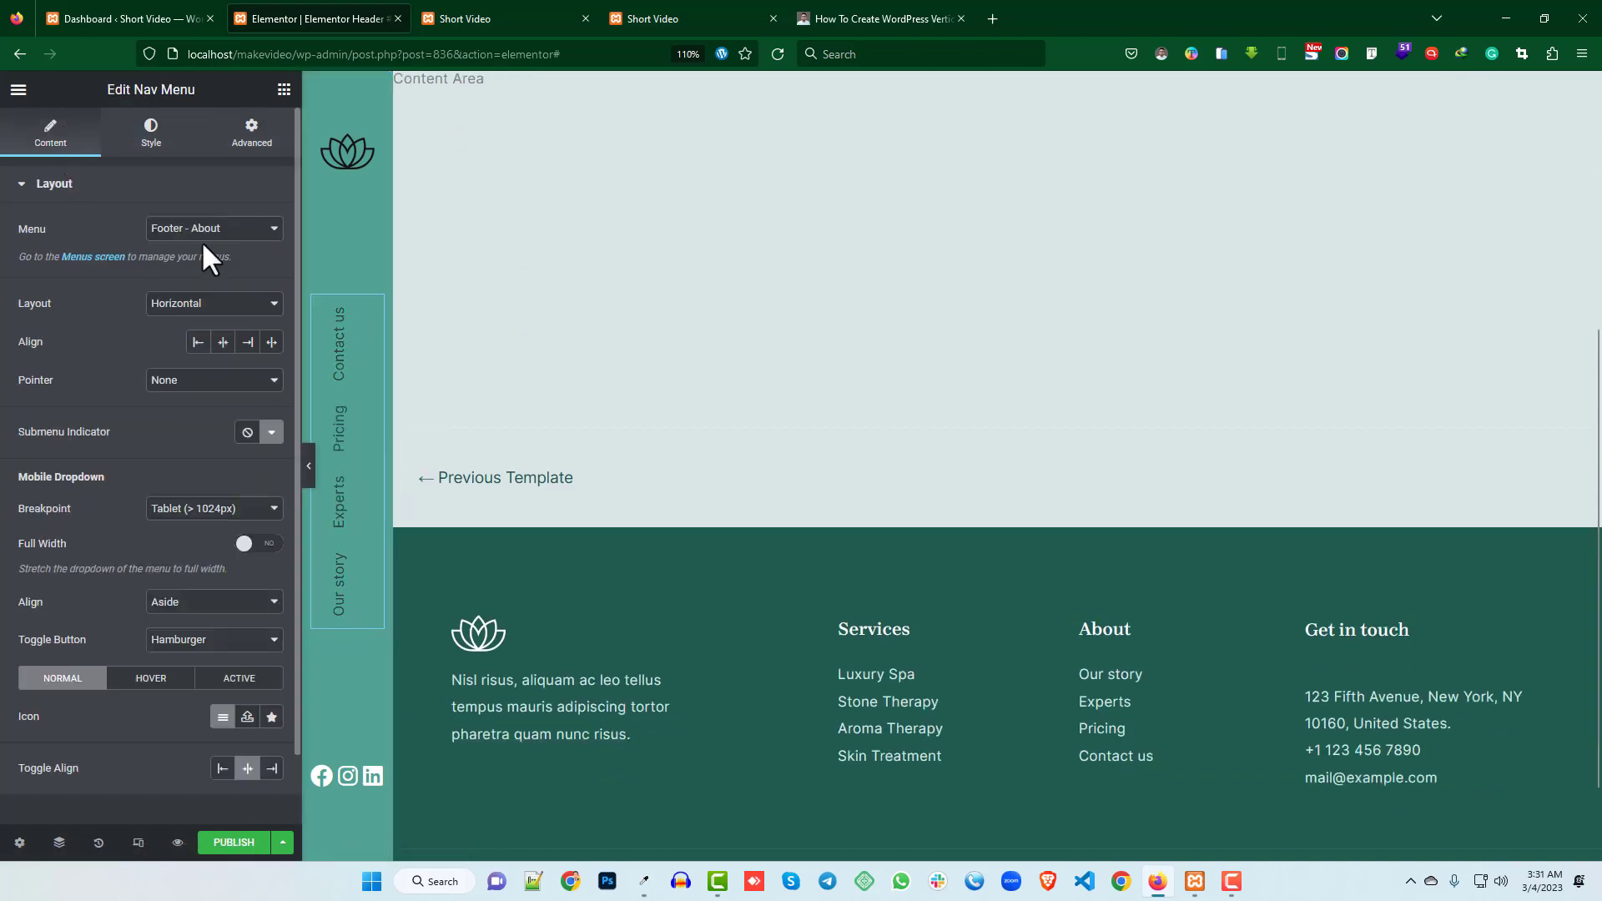
pyautogui.click(202, 241)
pyautogui.click(27, 238)
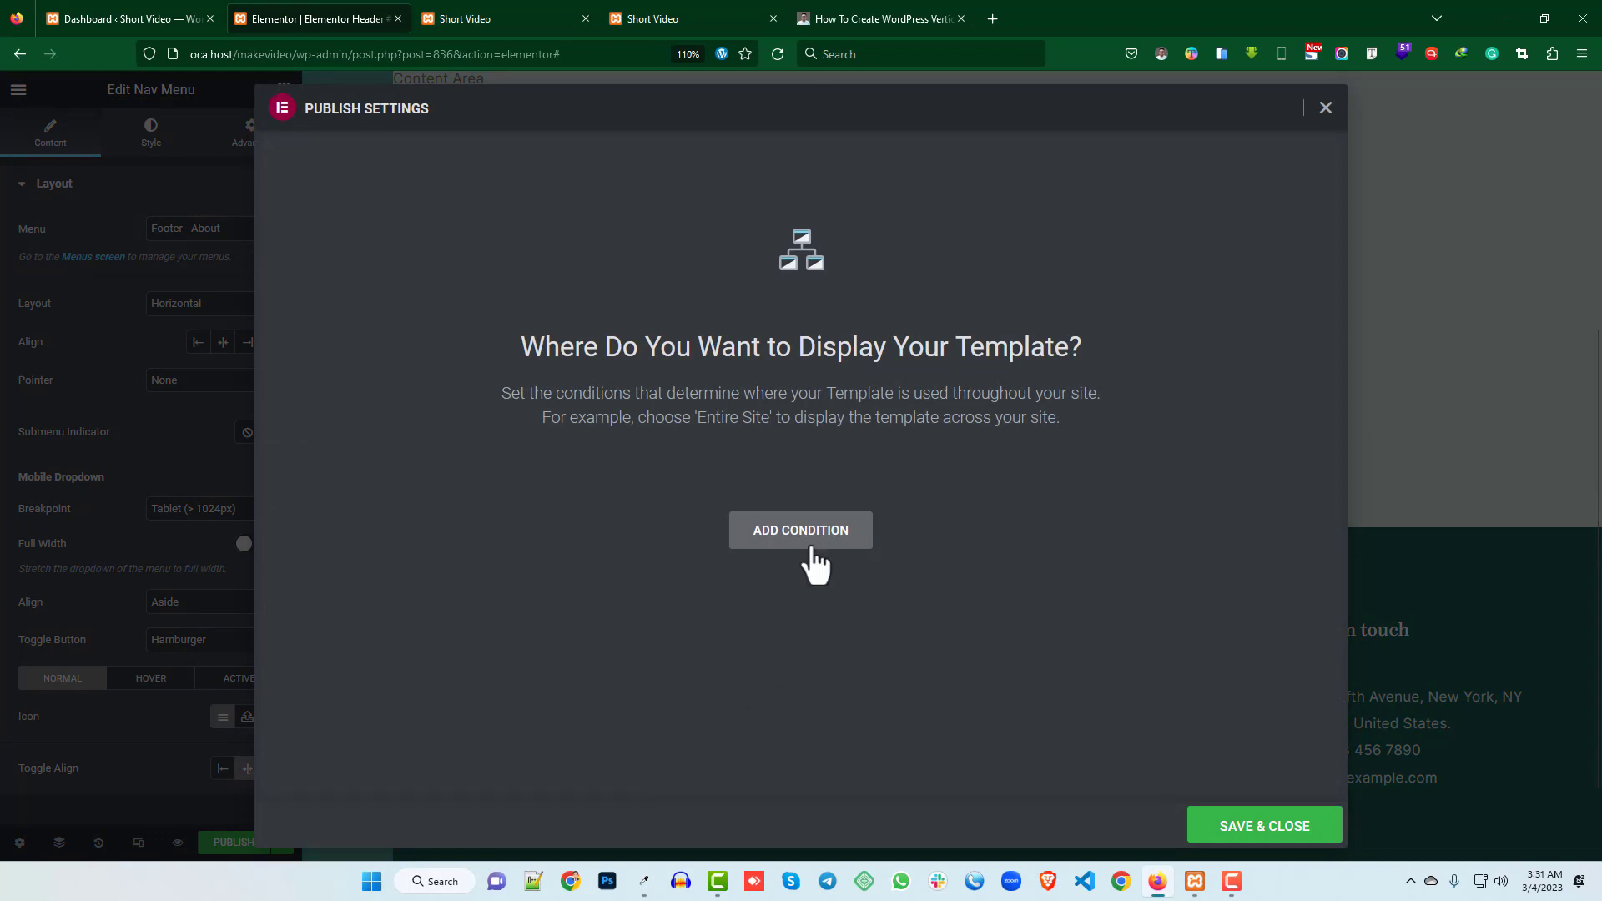
# - Add a display condition to the header template, look through the Singular options, and set it to include Entire Site
pyautogui.click(809, 566)
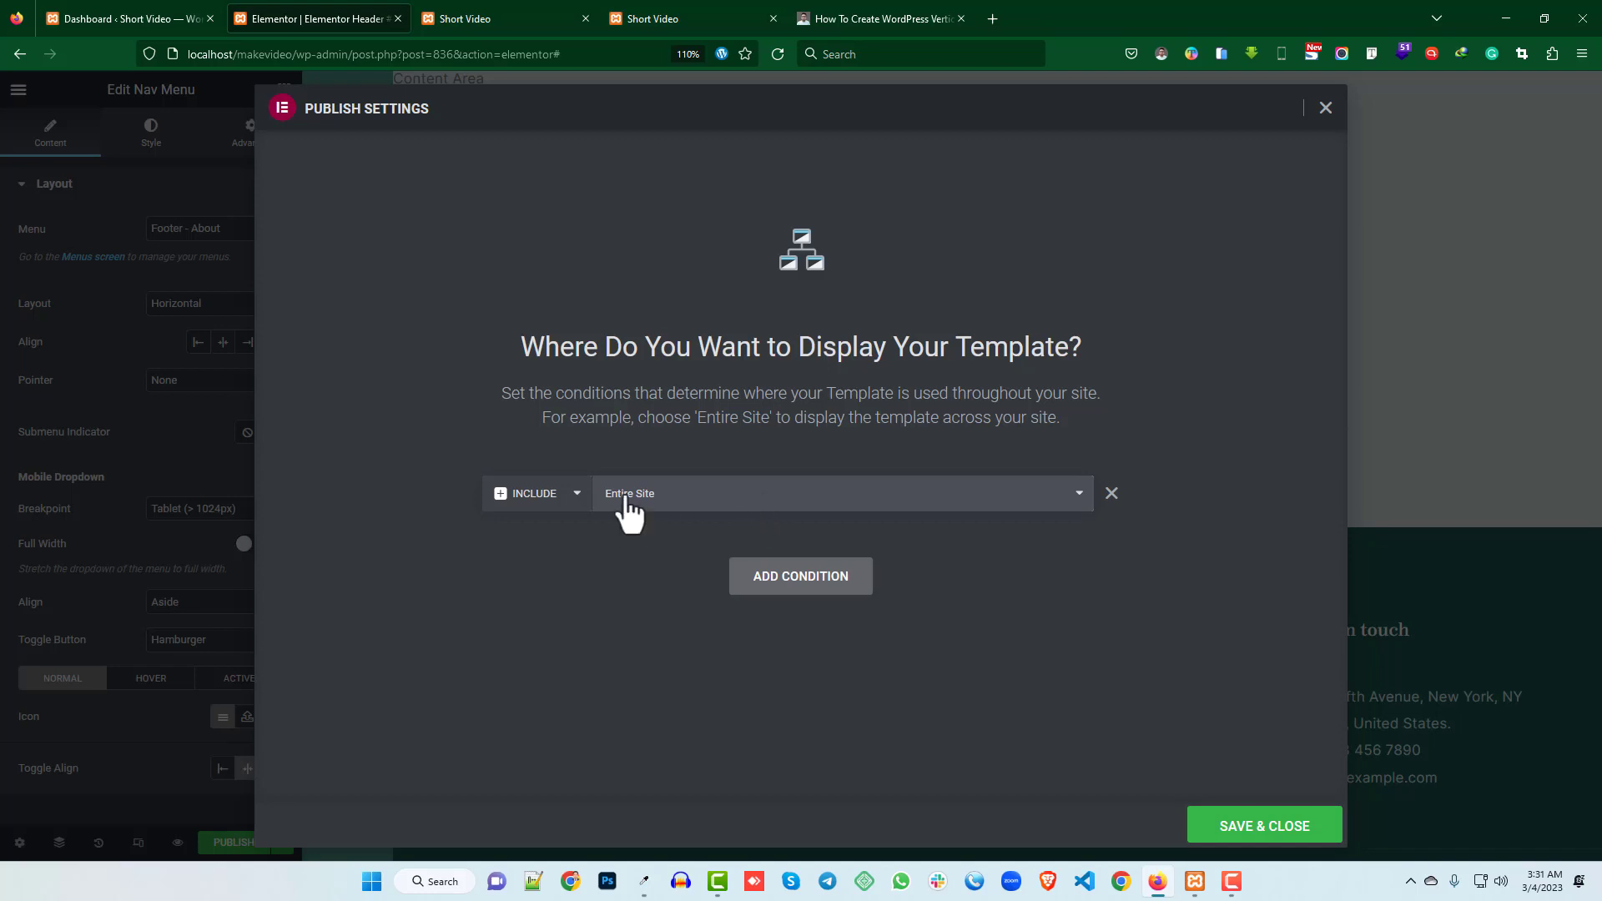
pyautogui.click(715, 492)
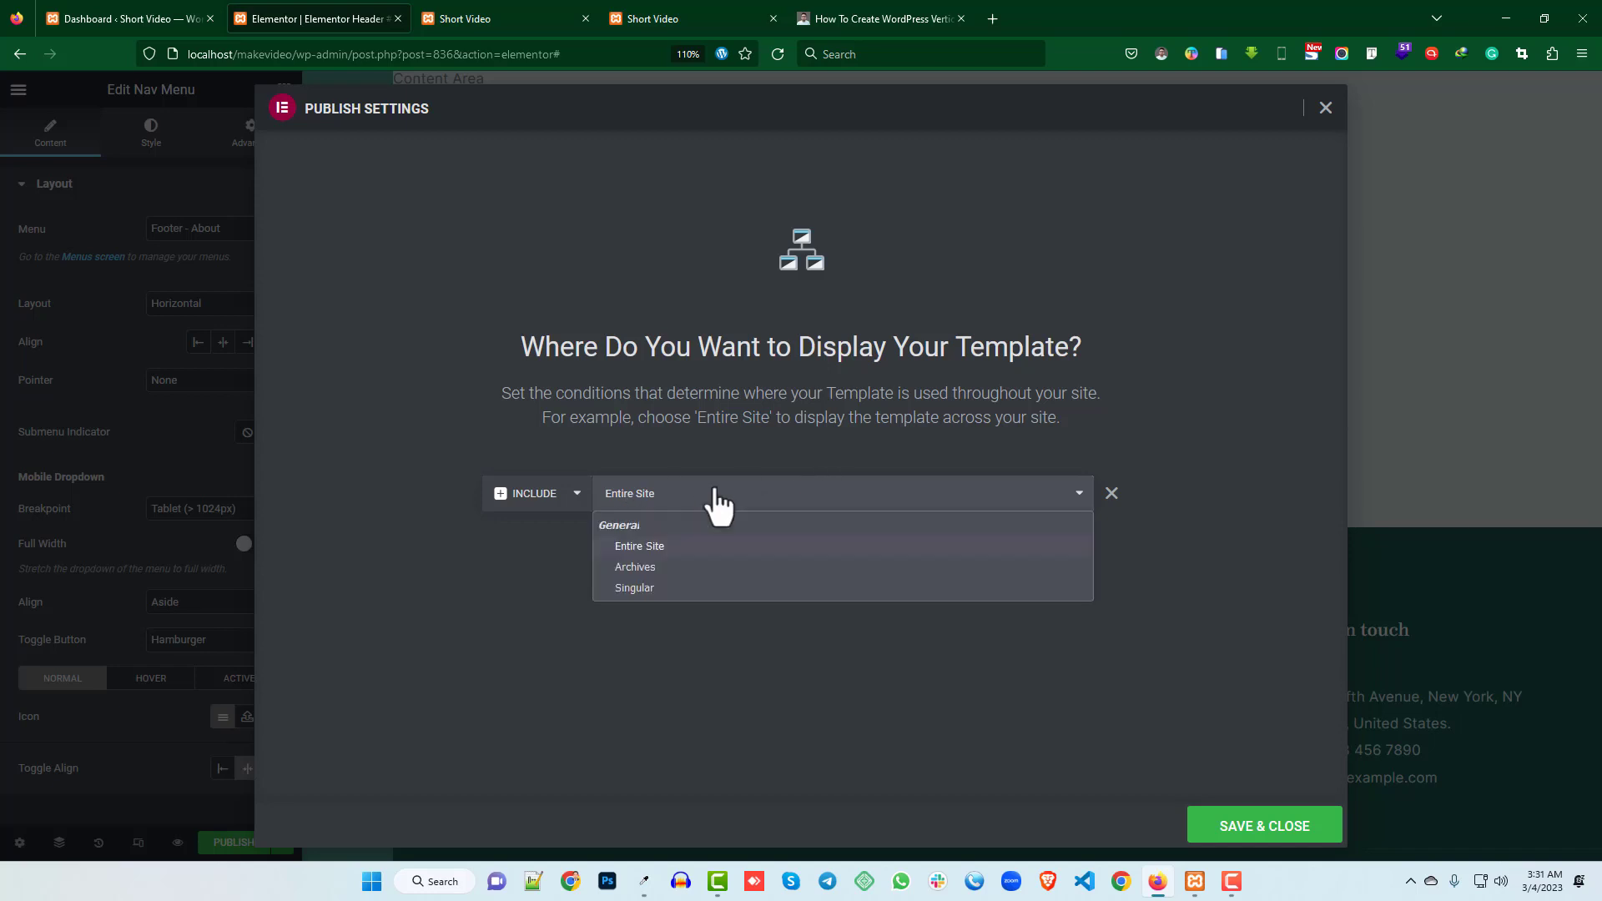
pyautogui.click(642, 588)
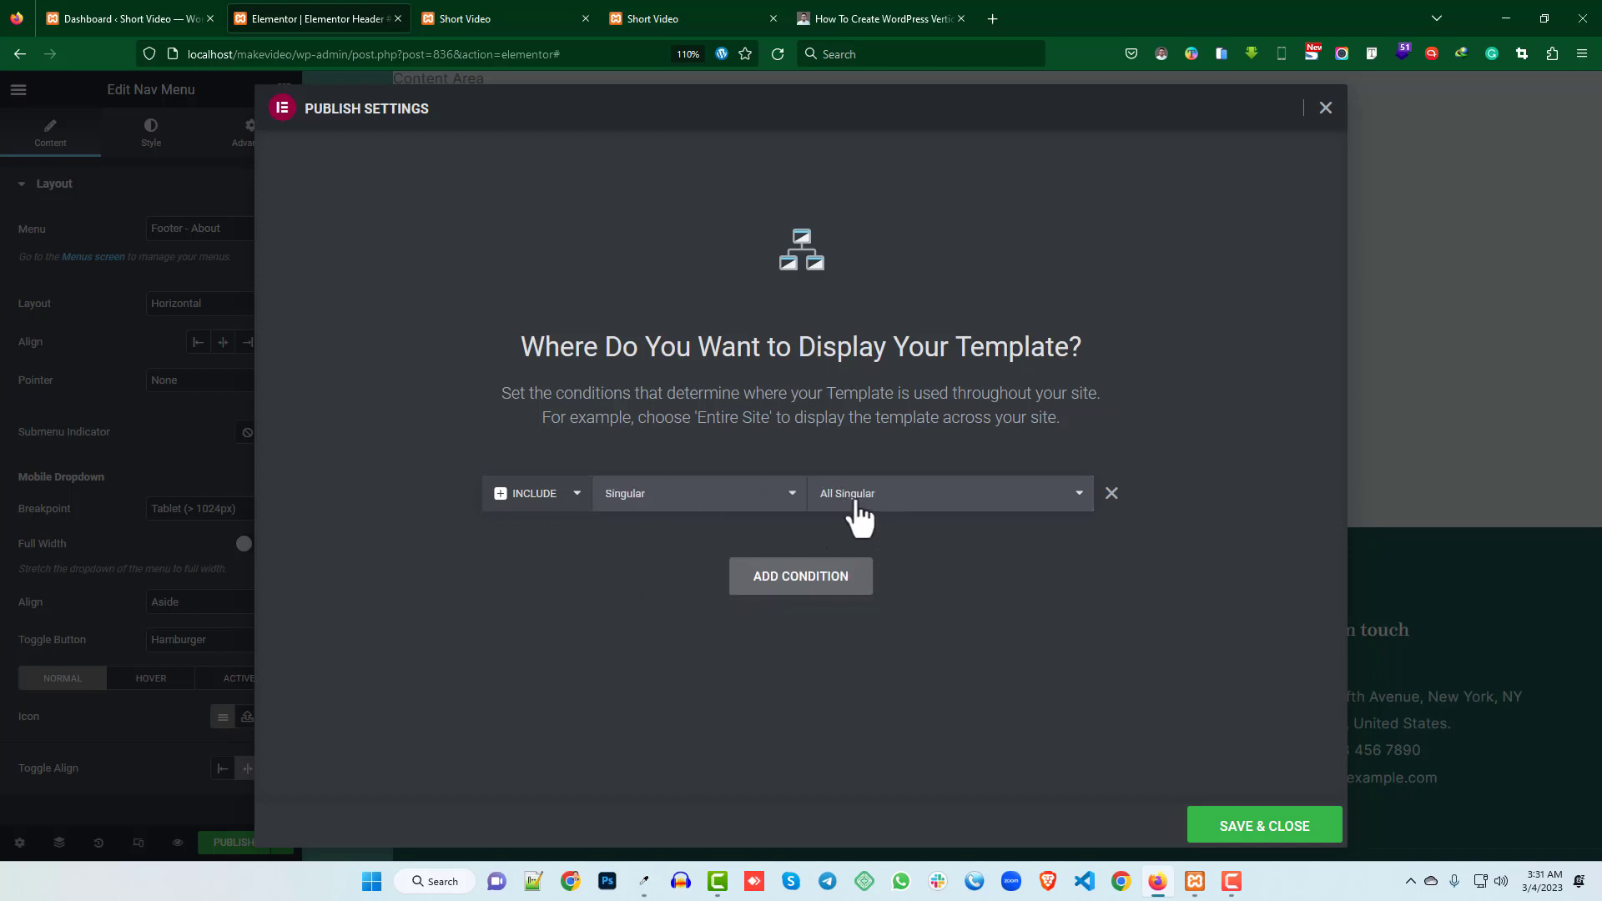
pyautogui.click(864, 493)
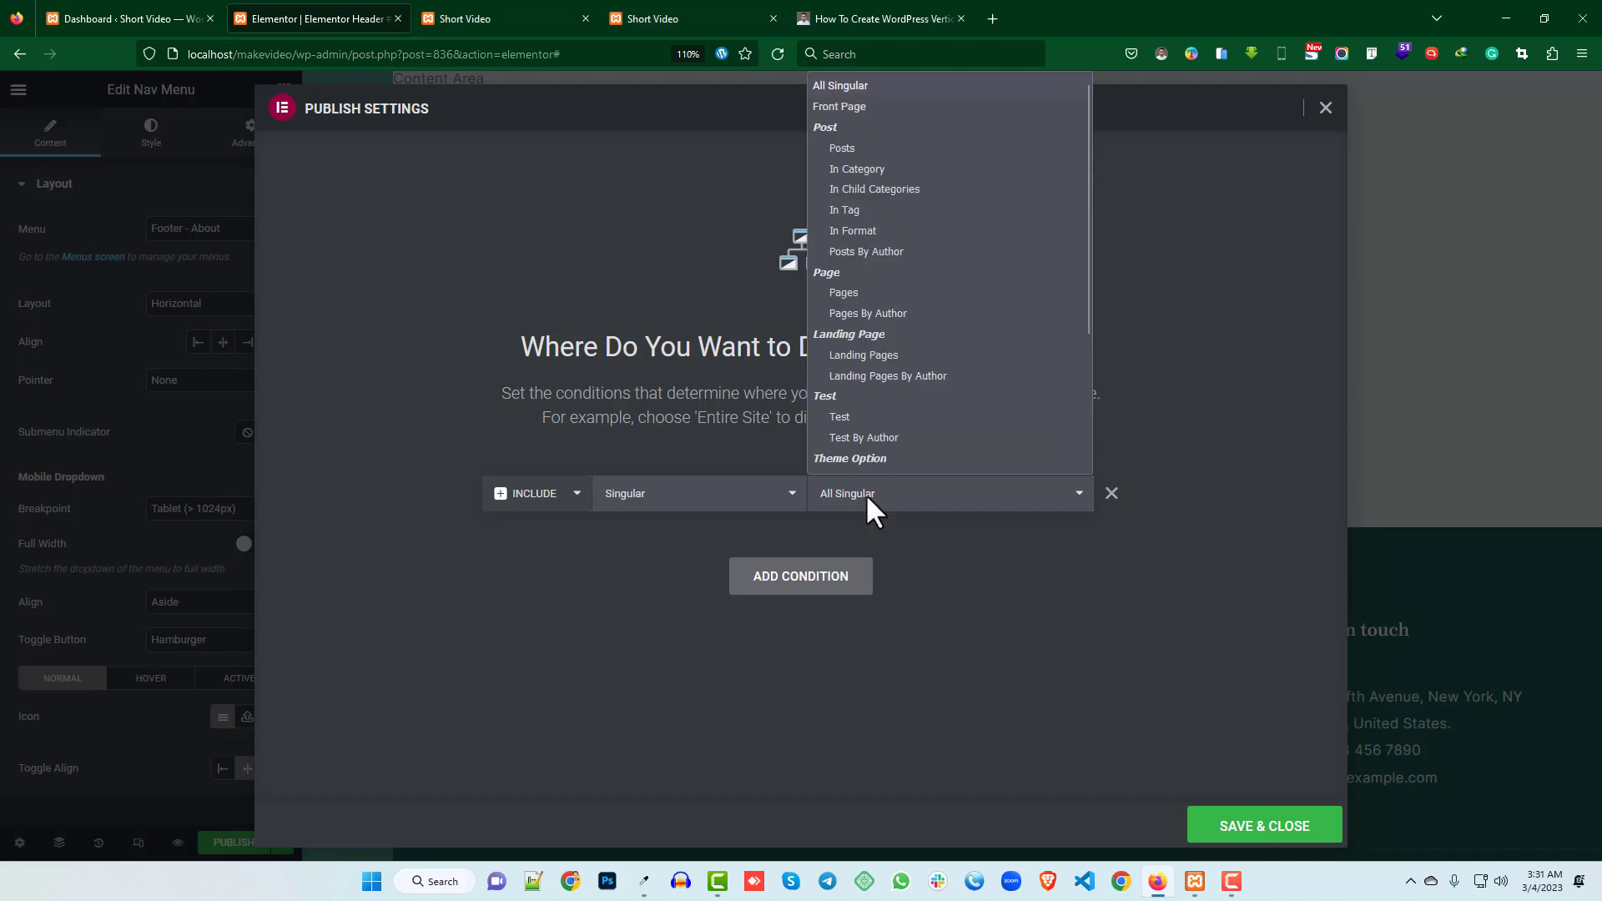
pyautogui.click(670, 563)
pyautogui.click(655, 494)
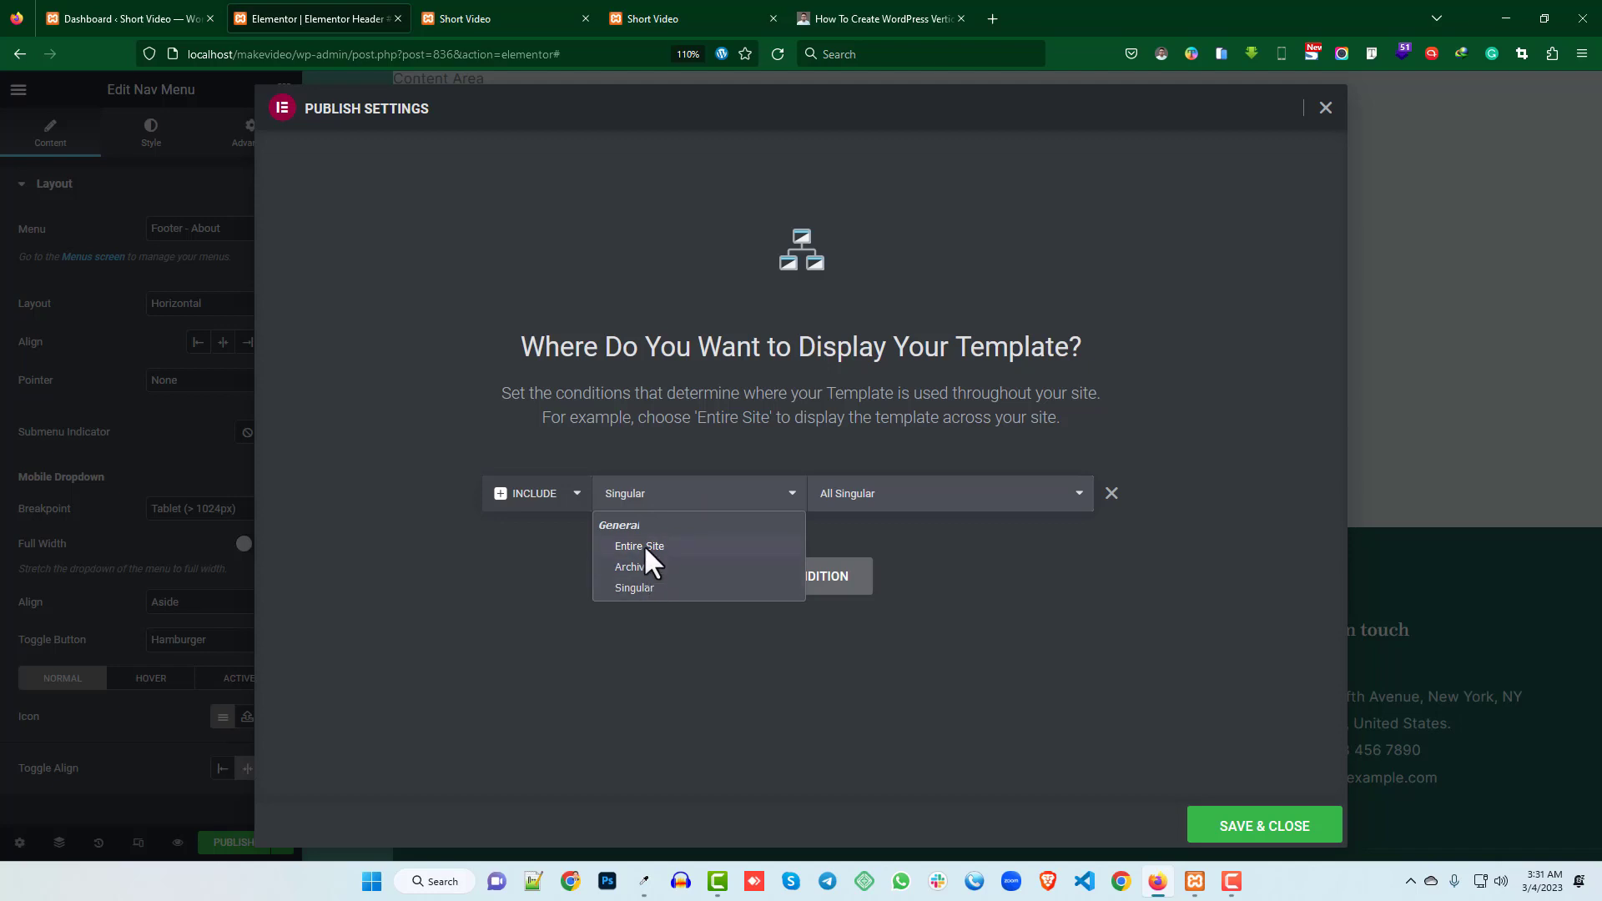
pyautogui.click(644, 546)
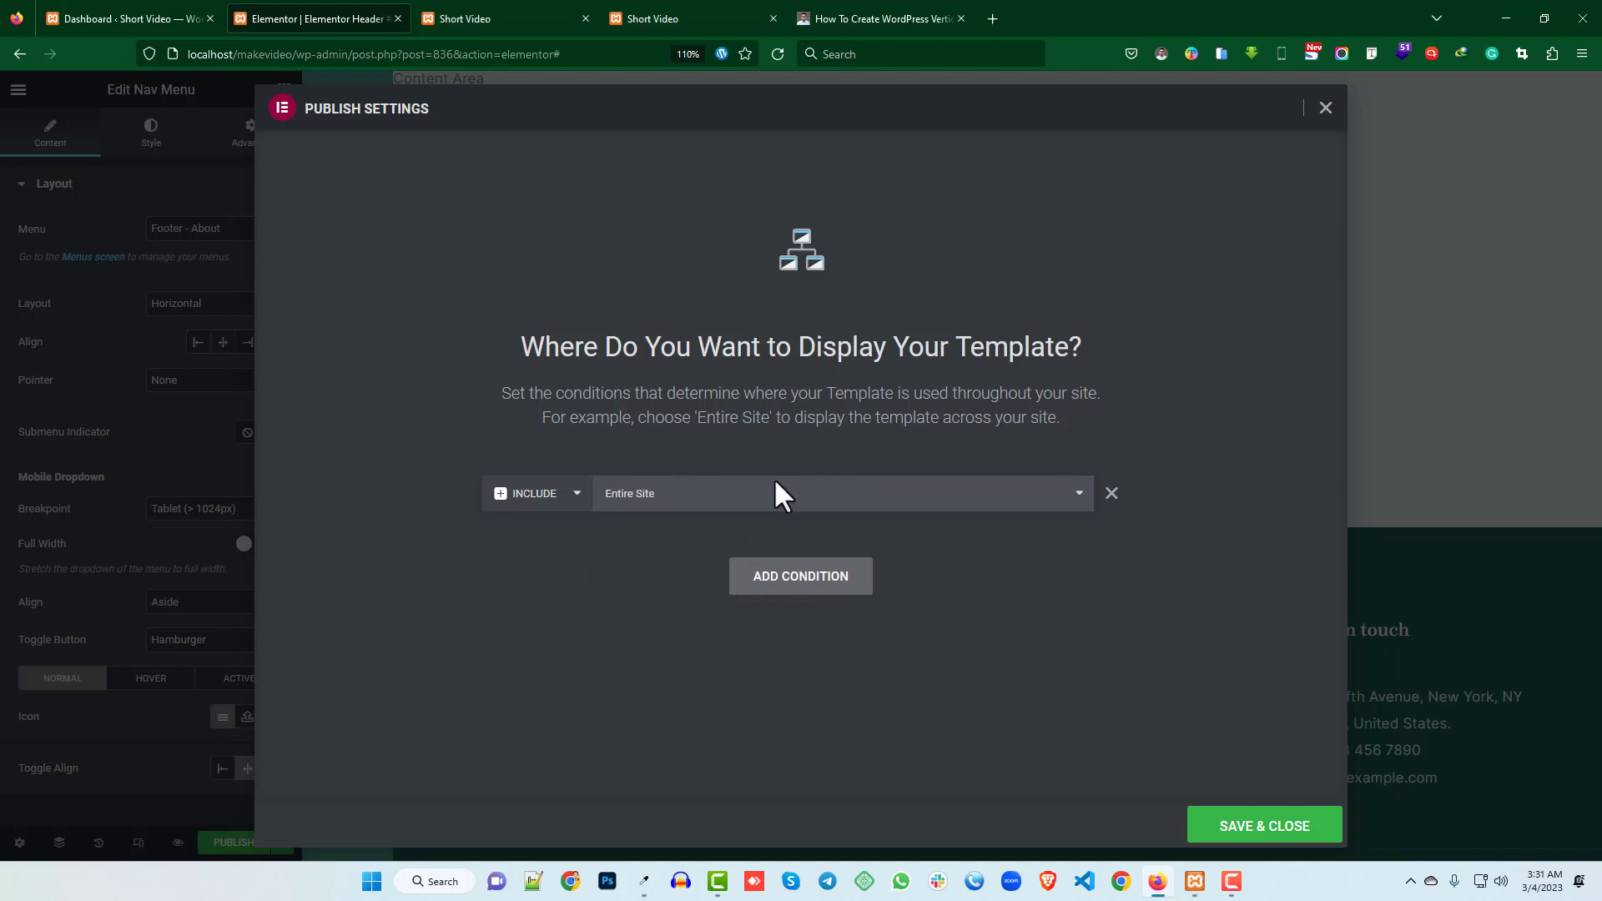
# - Save the header template's display condition to publish it, and open the live homepage
pyautogui.click(1248, 824)
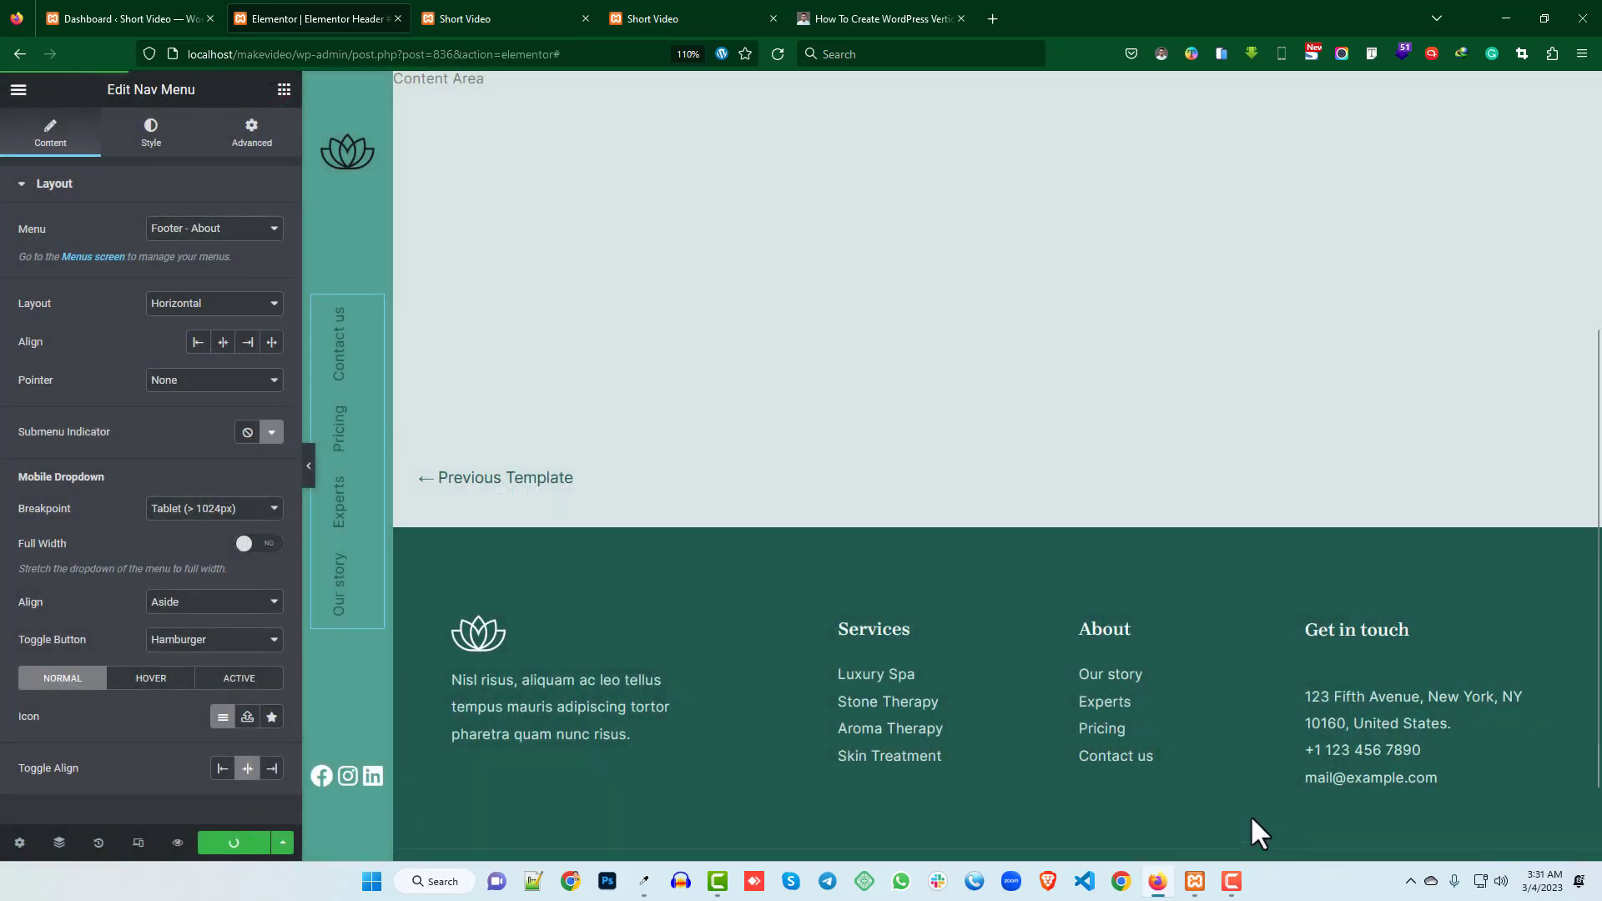
pyautogui.click(663, 17)
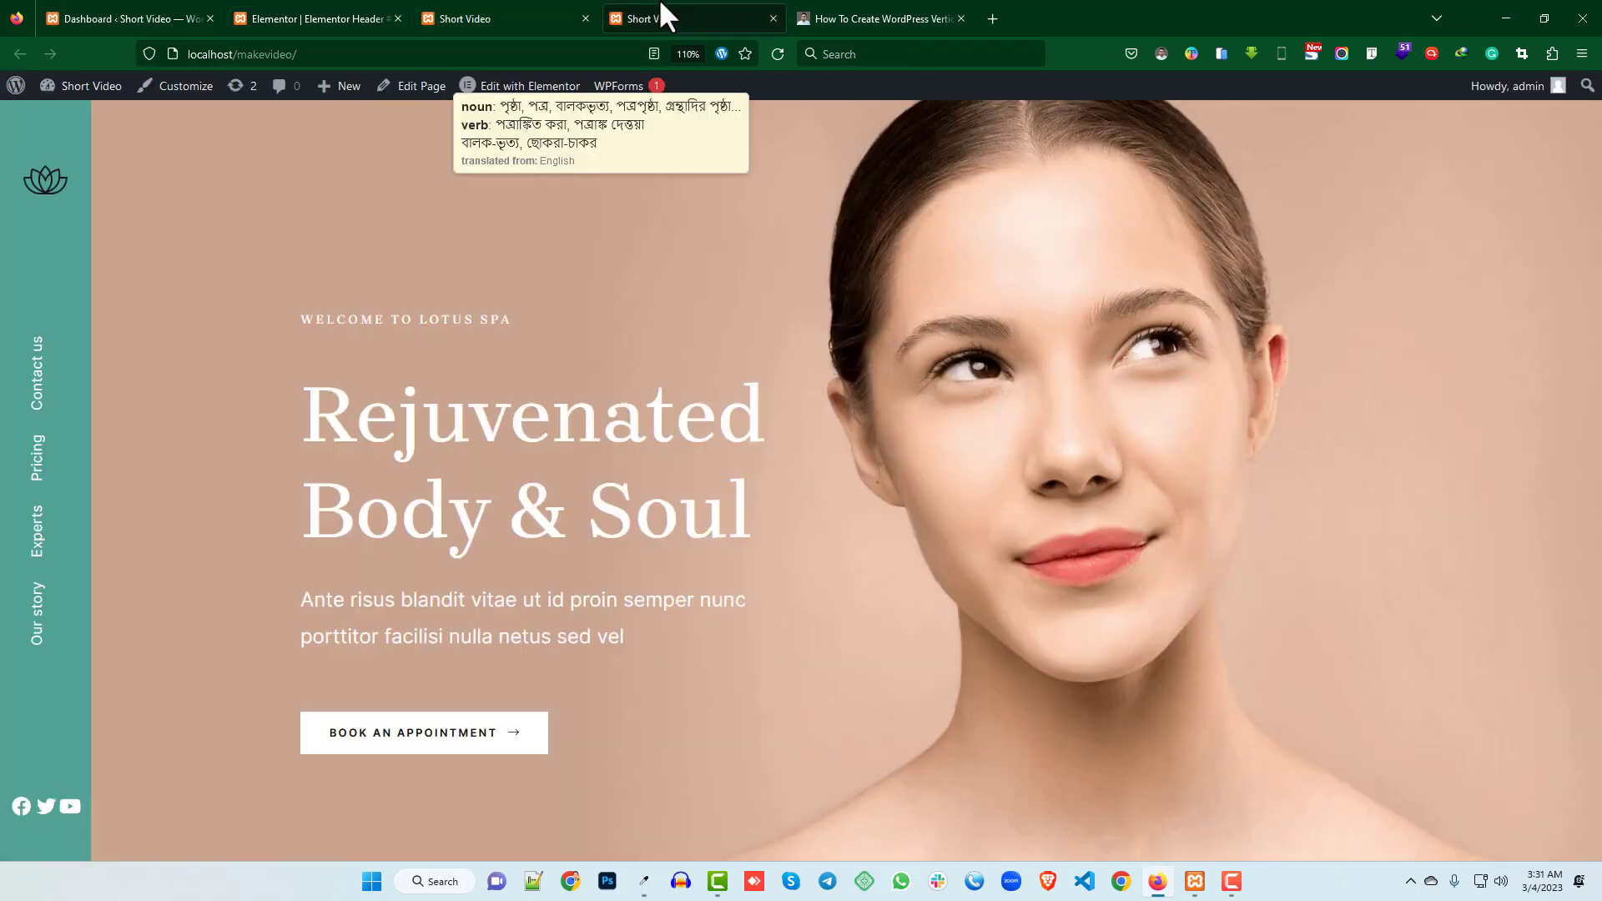
pyautogui.click(480, 17)
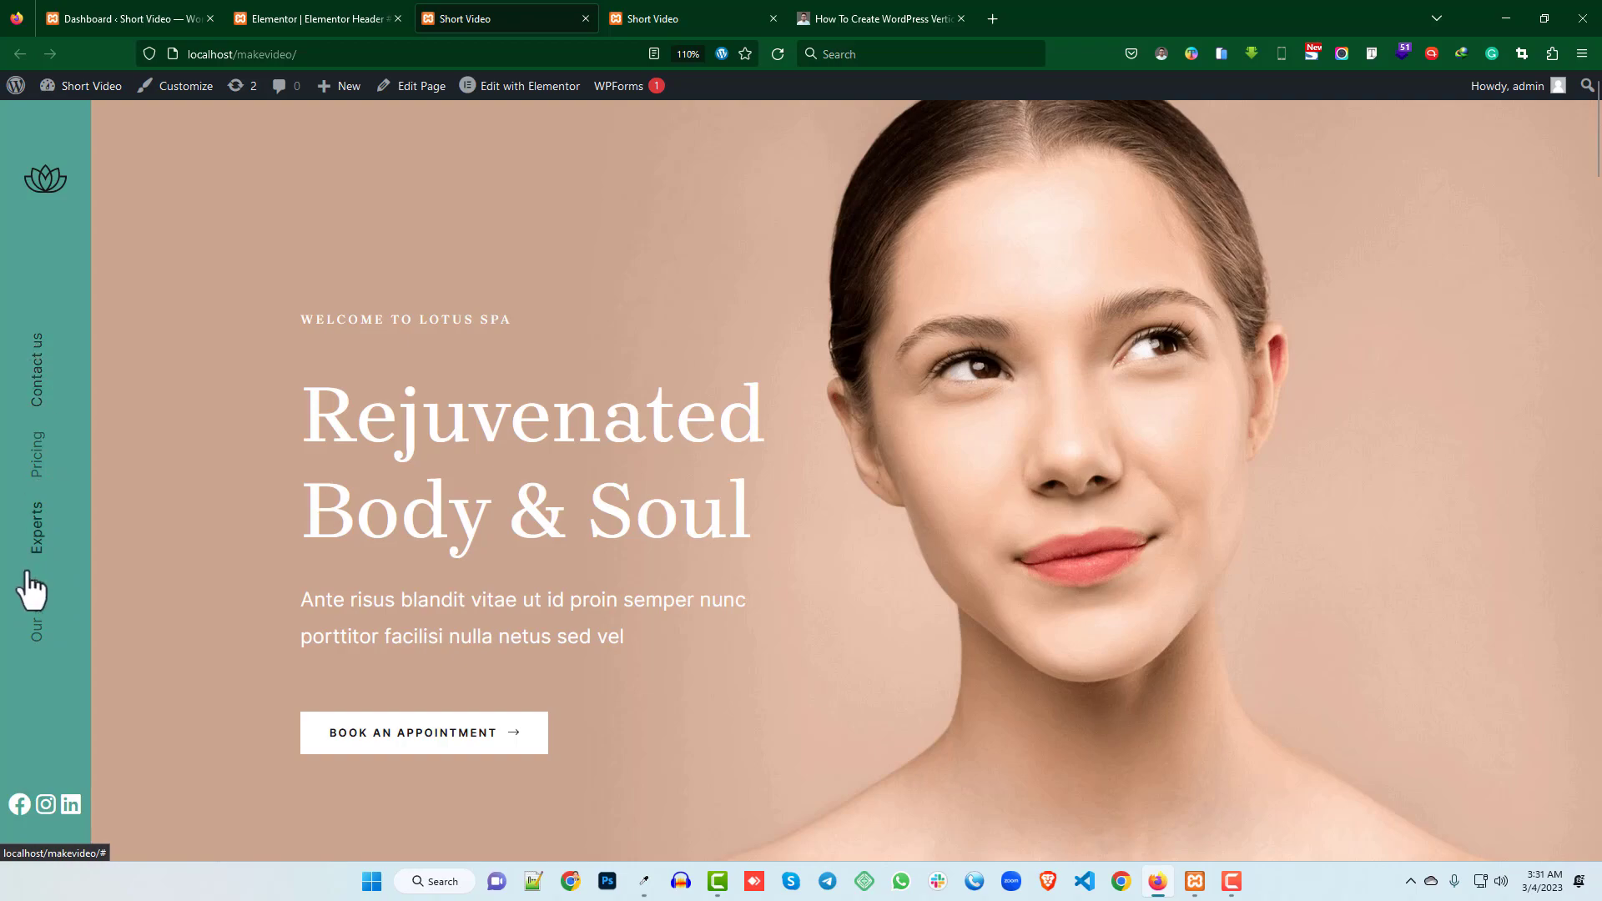
# - Examine how the sidebar header behaves while moving through the live homepage, and try its menu links and logo
pyautogui.scroll(-13, 308, 548)
pyautogui.scroll(8, 429, 461)
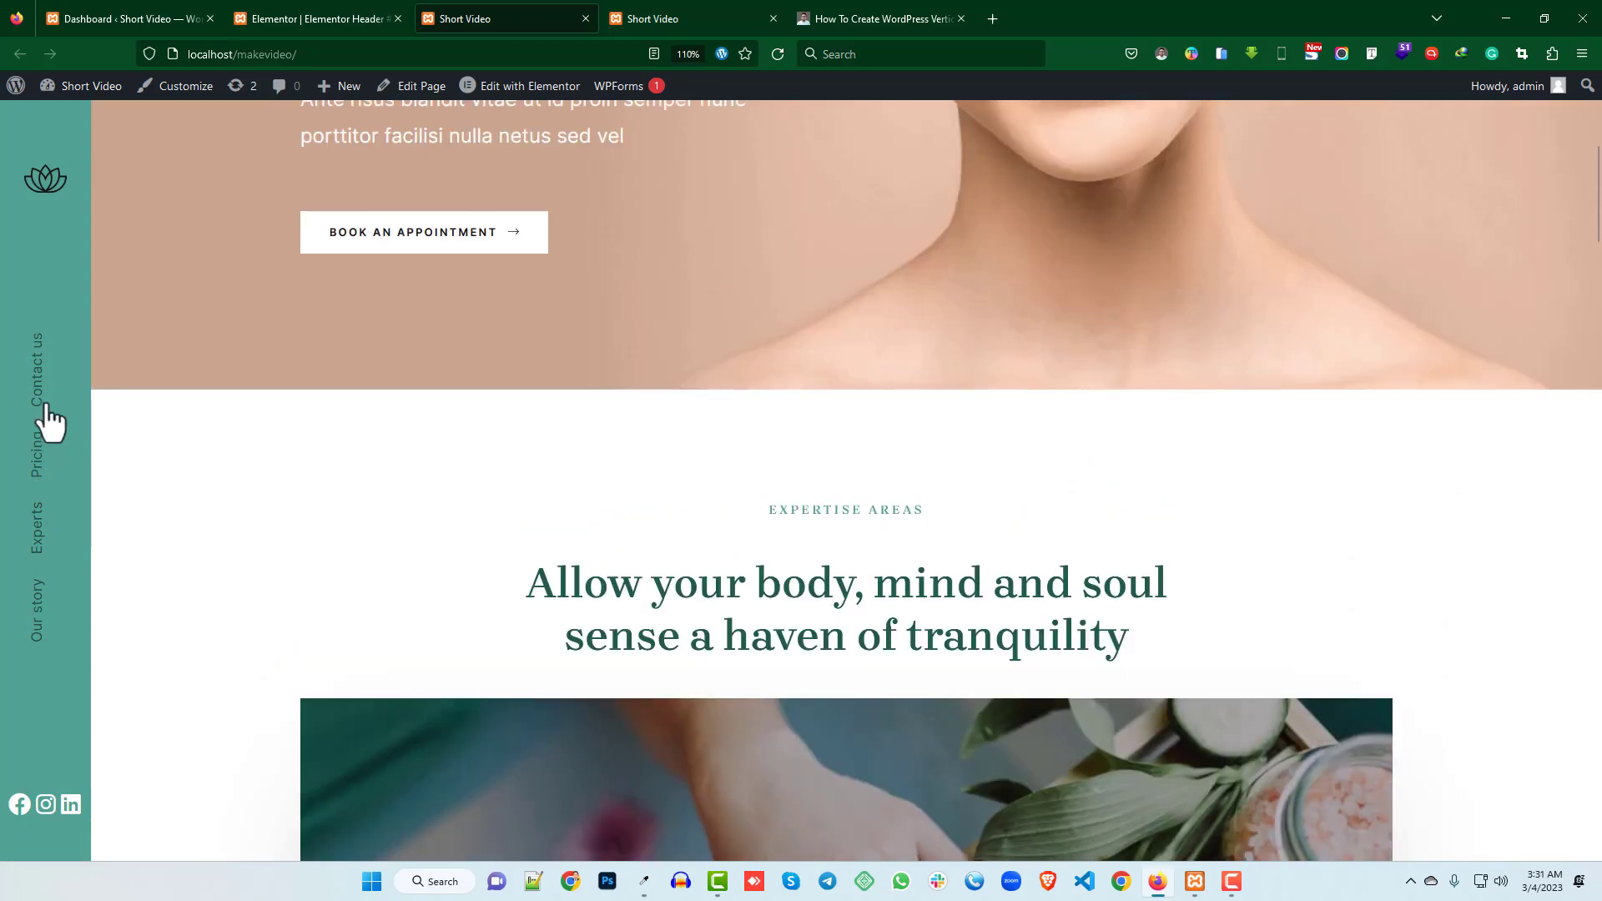
pyautogui.click(42, 384)
pyautogui.scroll(-12, 614, 384)
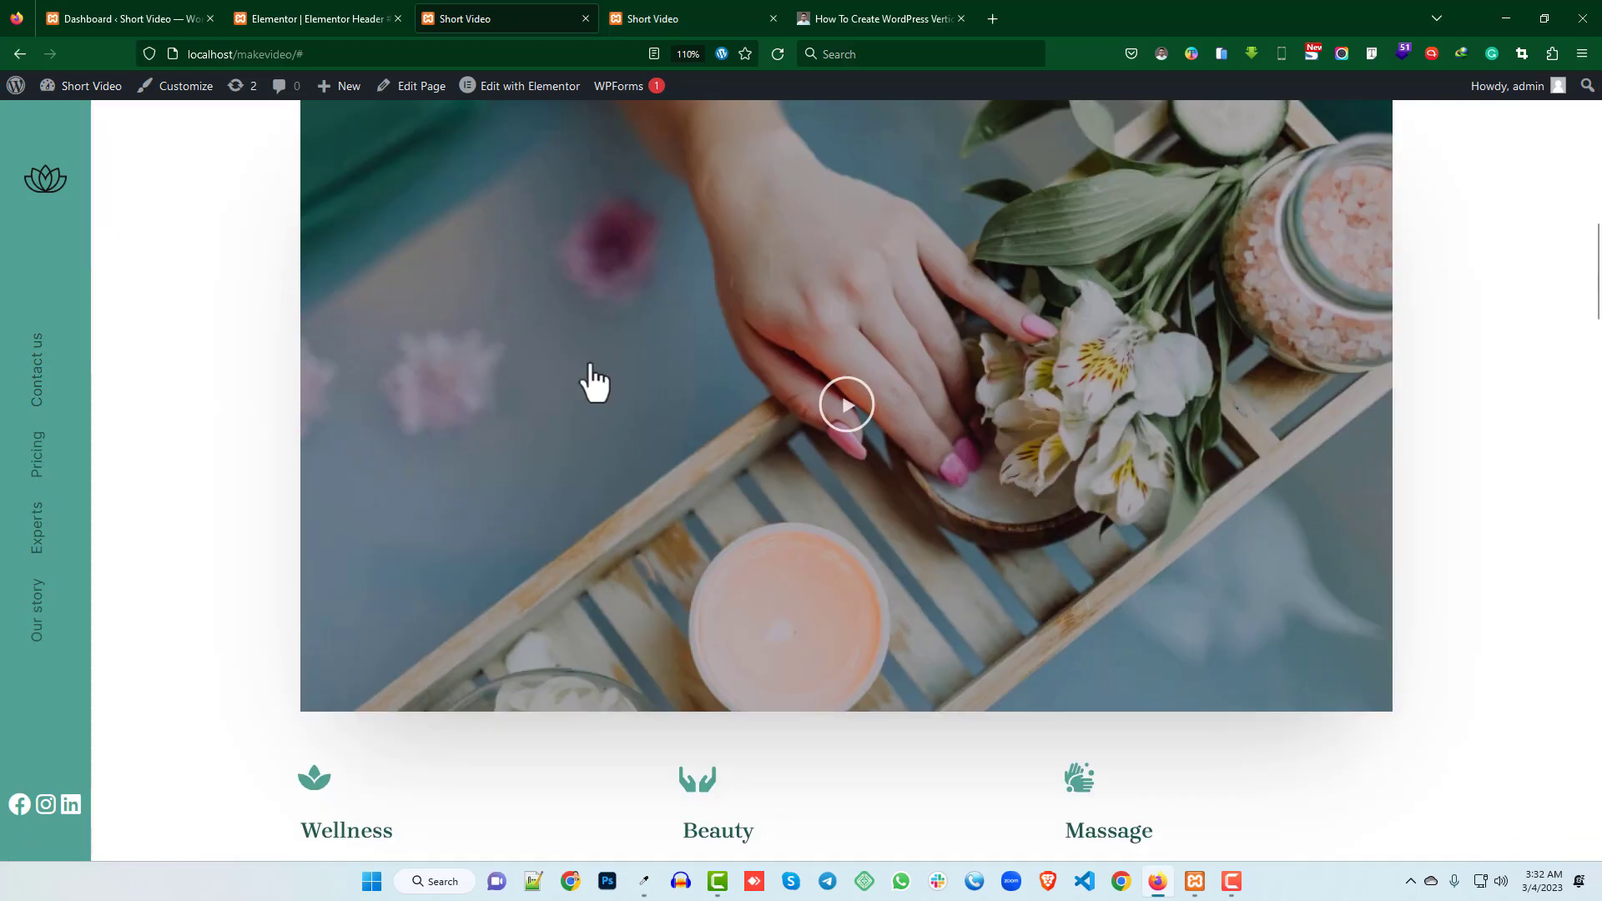
pyautogui.scroll(12, 594, 382)
pyautogui.moveTo(37, 468)
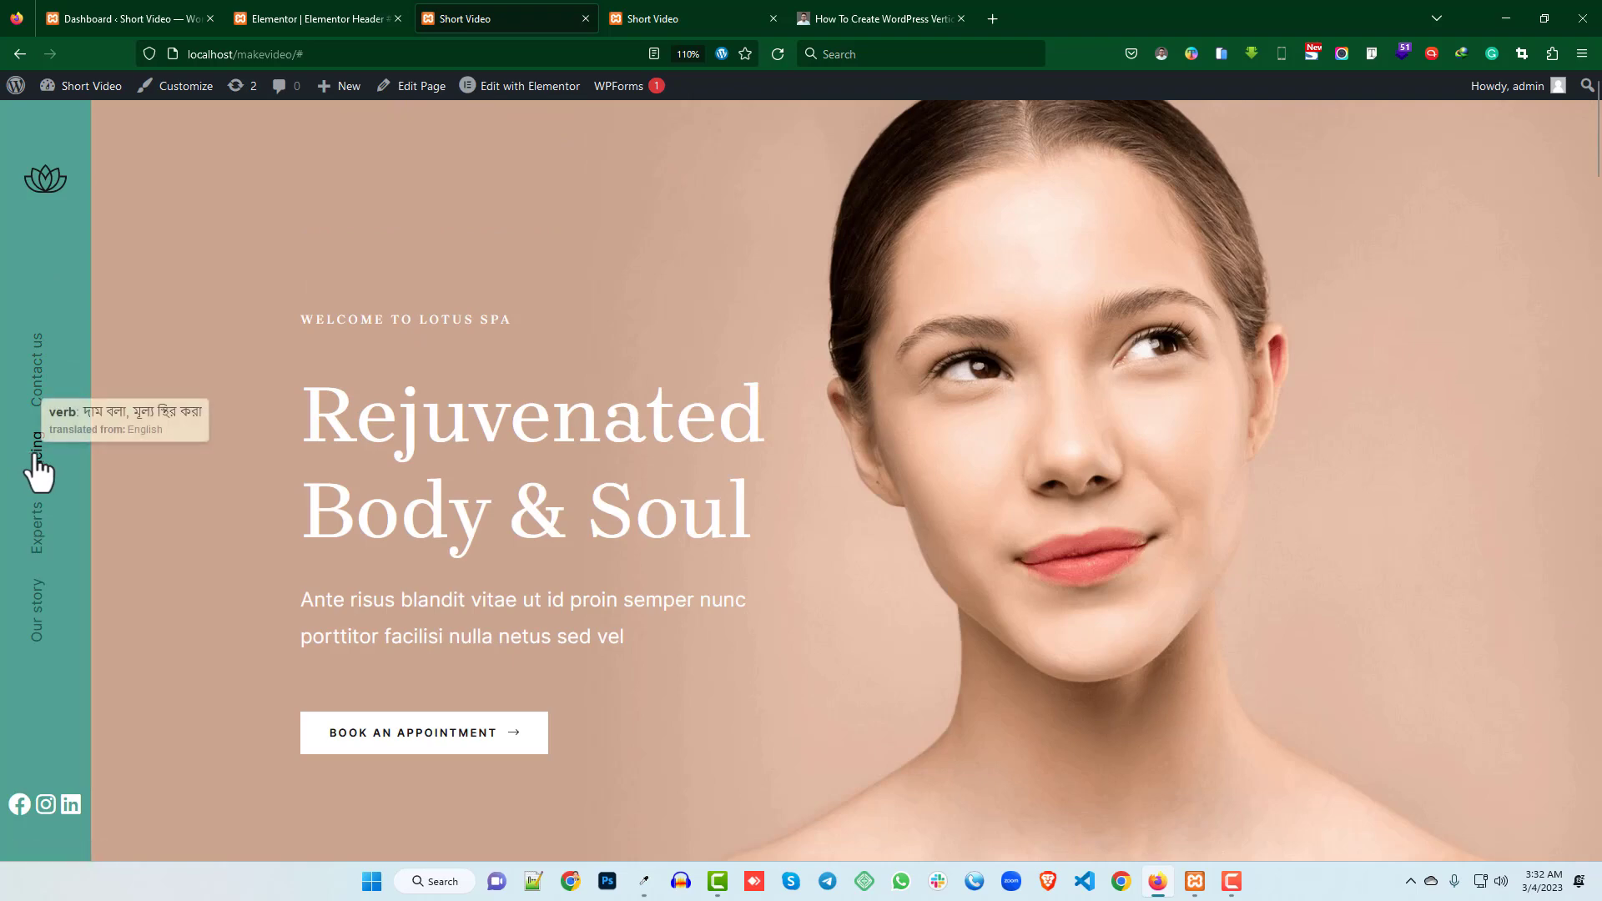
pyautogui.scroll(-13, 523, 397)
pyautogui.scroll(6, 14, 479)
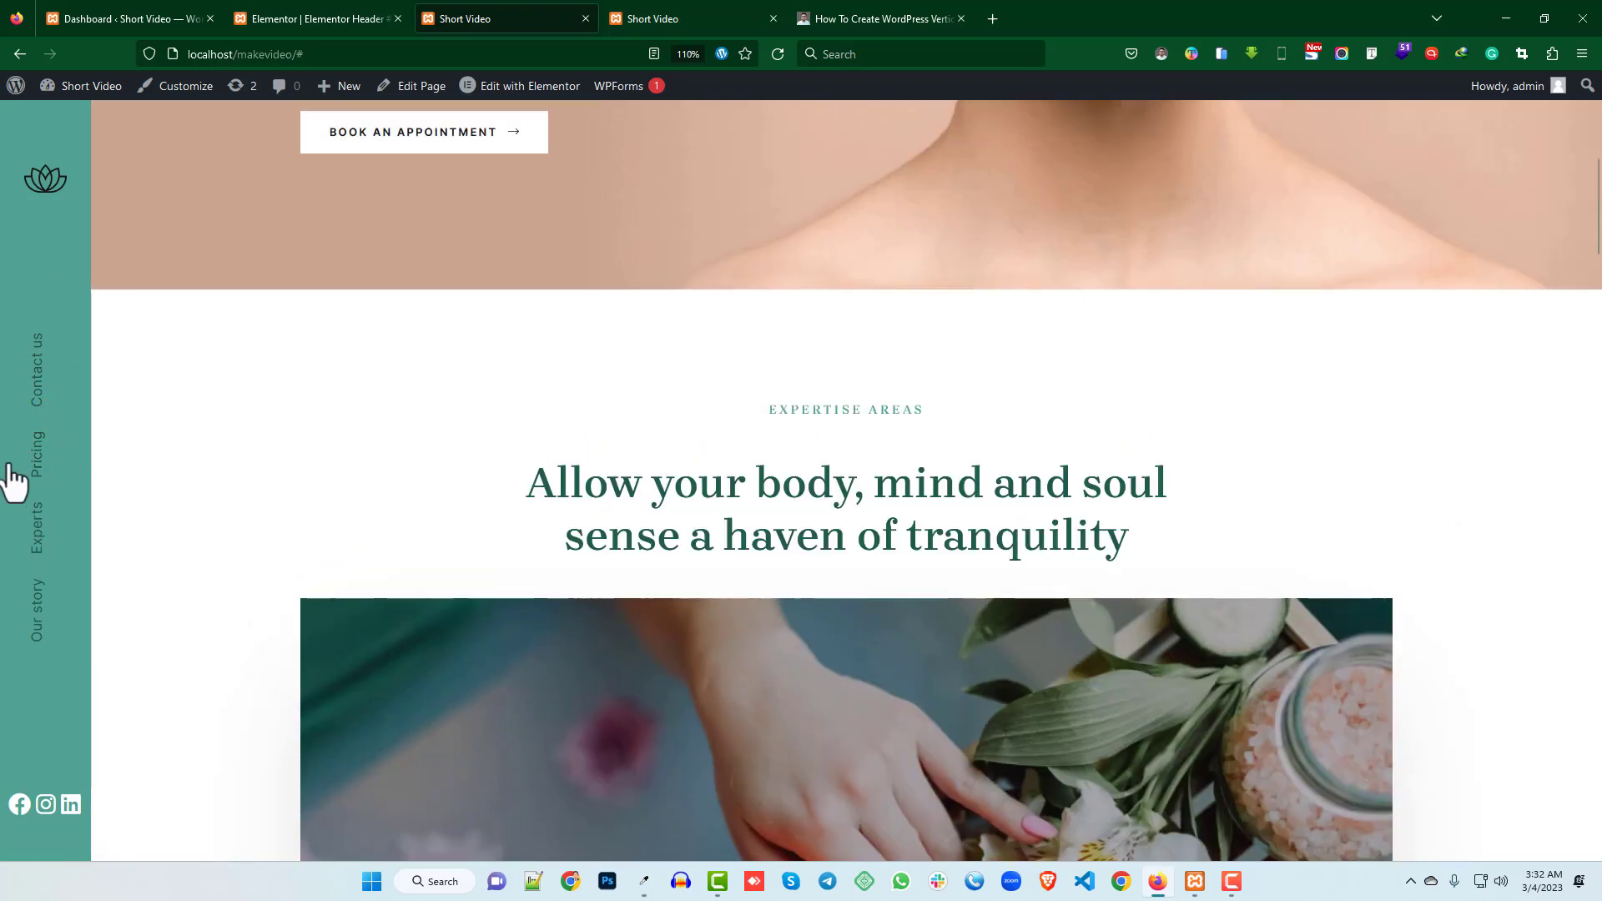
pyautogui.click(43, 538)
pyautogui.scroll(-12, 597, 372)
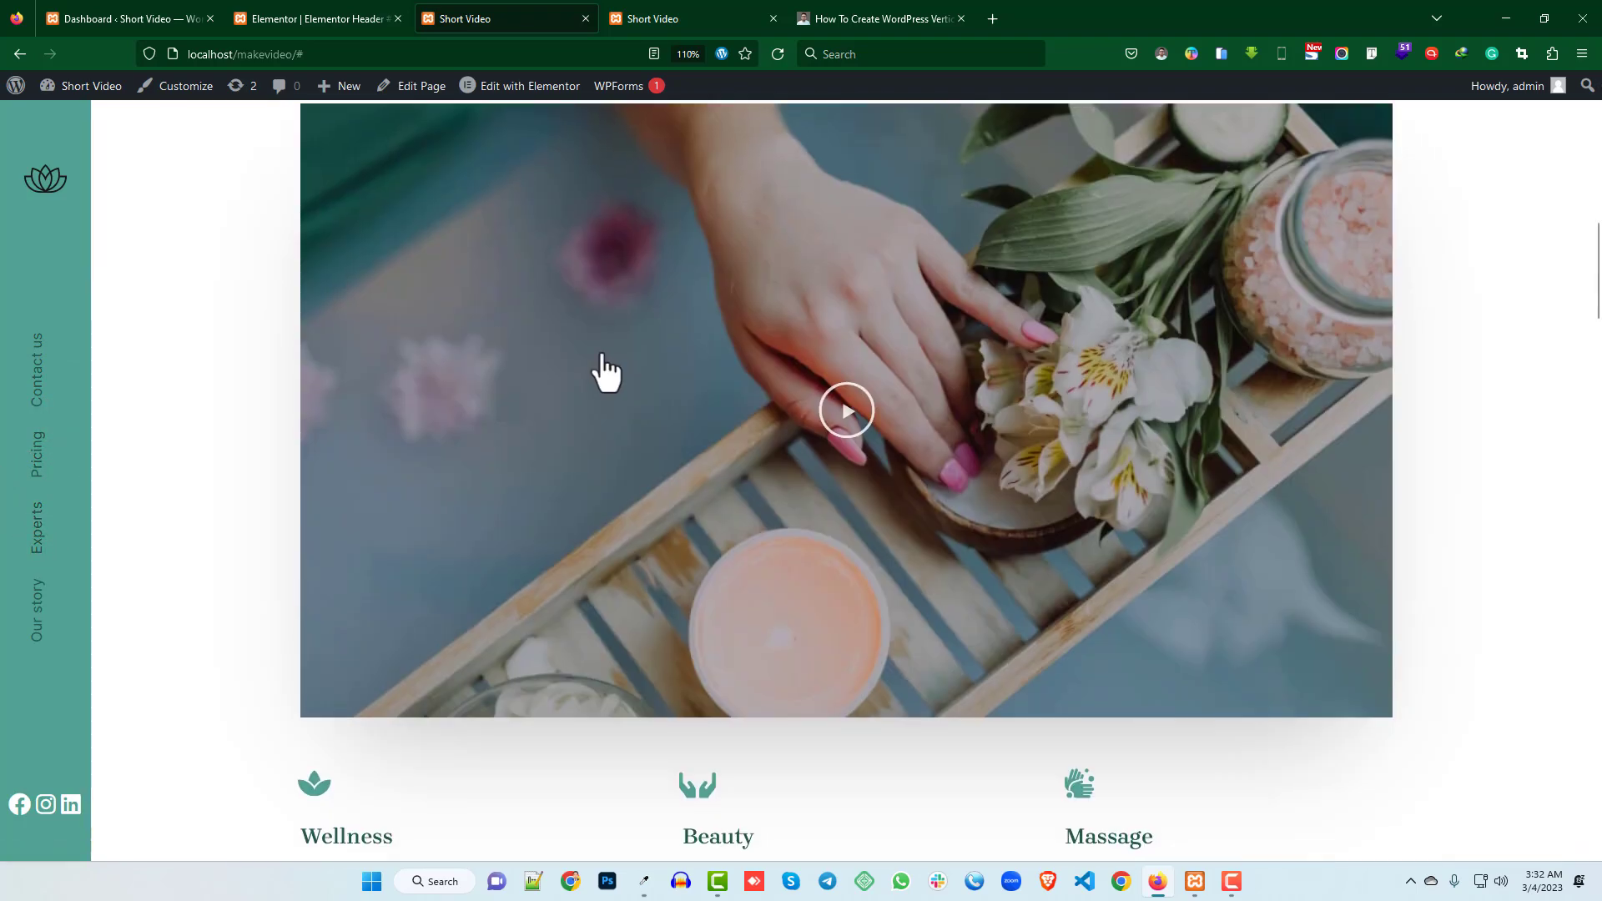
pyautogui.scroll(12, 634, 359)
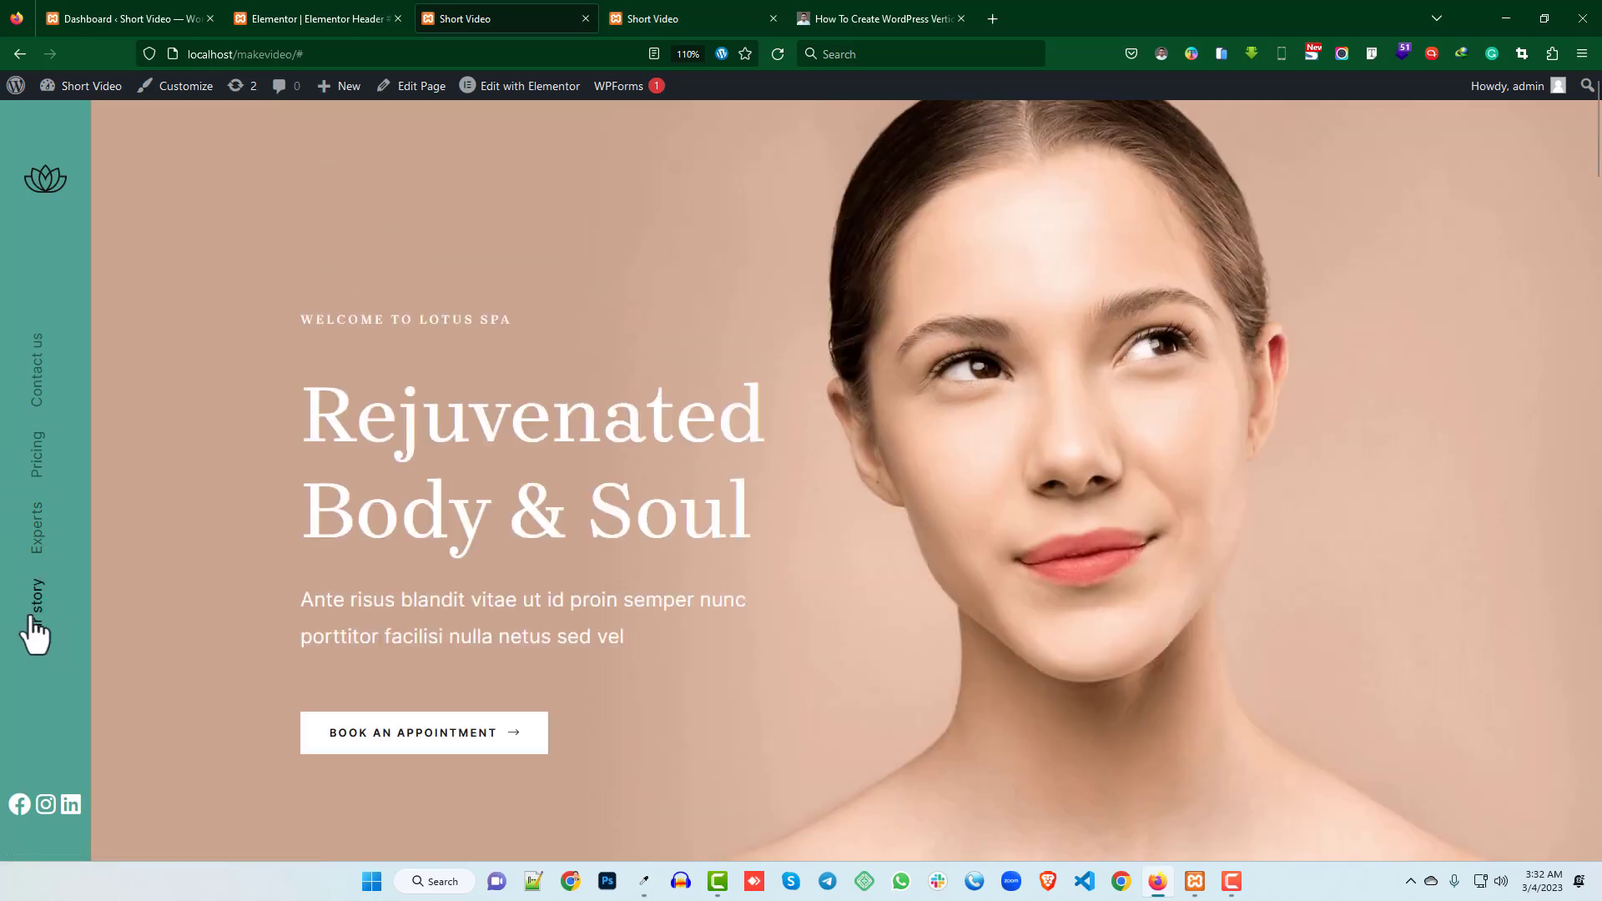
pyautogui.scroll(-5, 114, 439)
pyautogui.scroll(5, 192, 276)
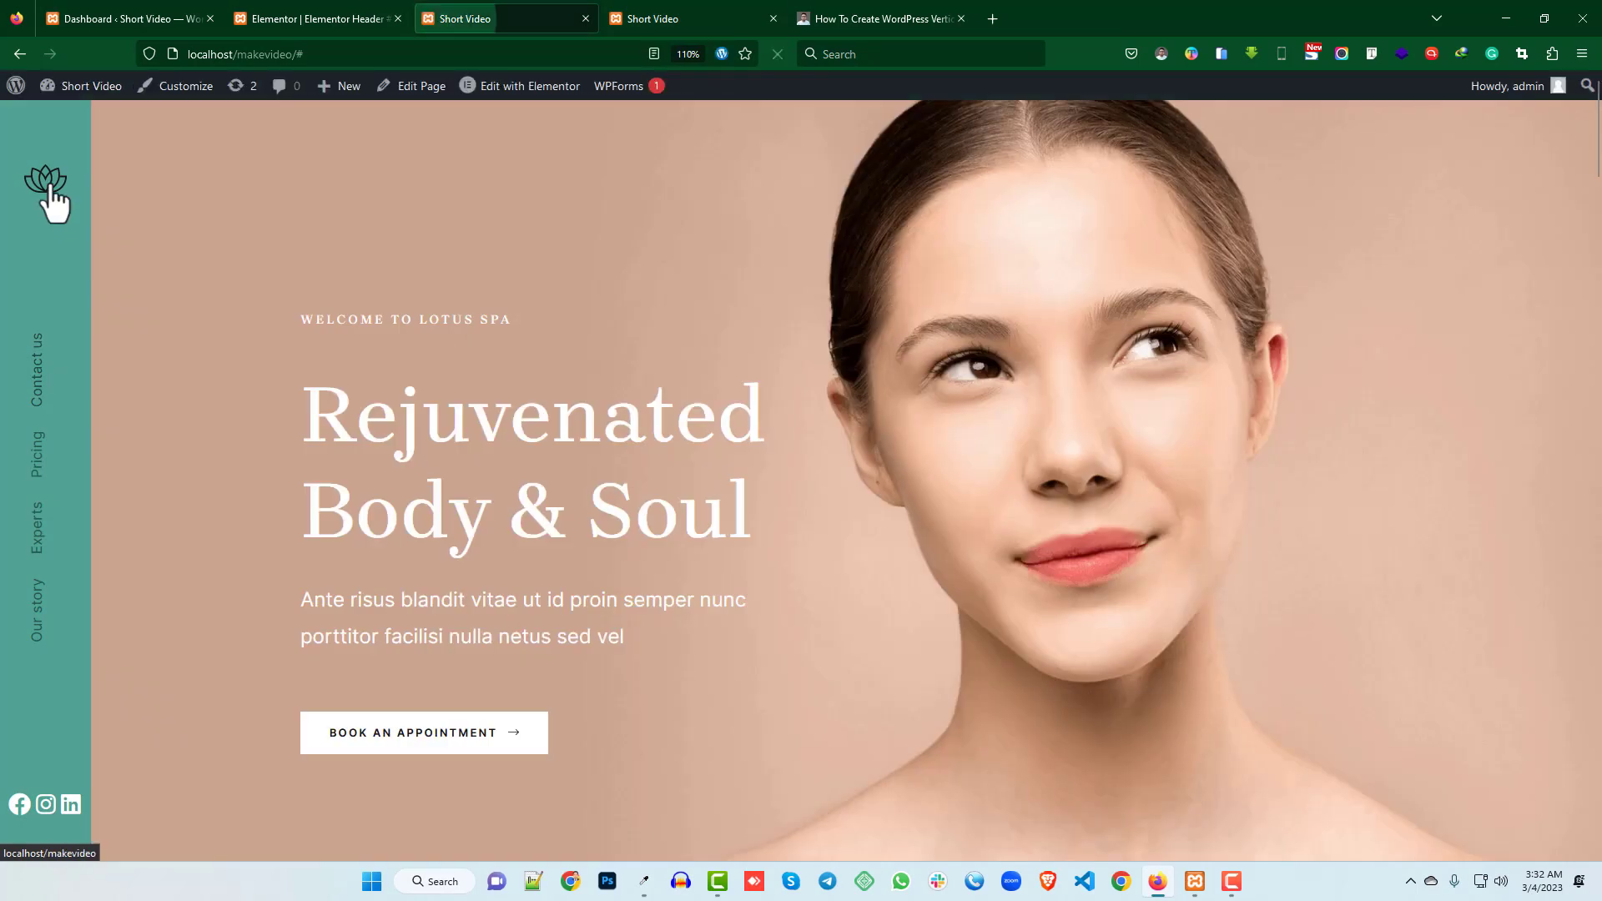
pyautogui.click(49, 186)
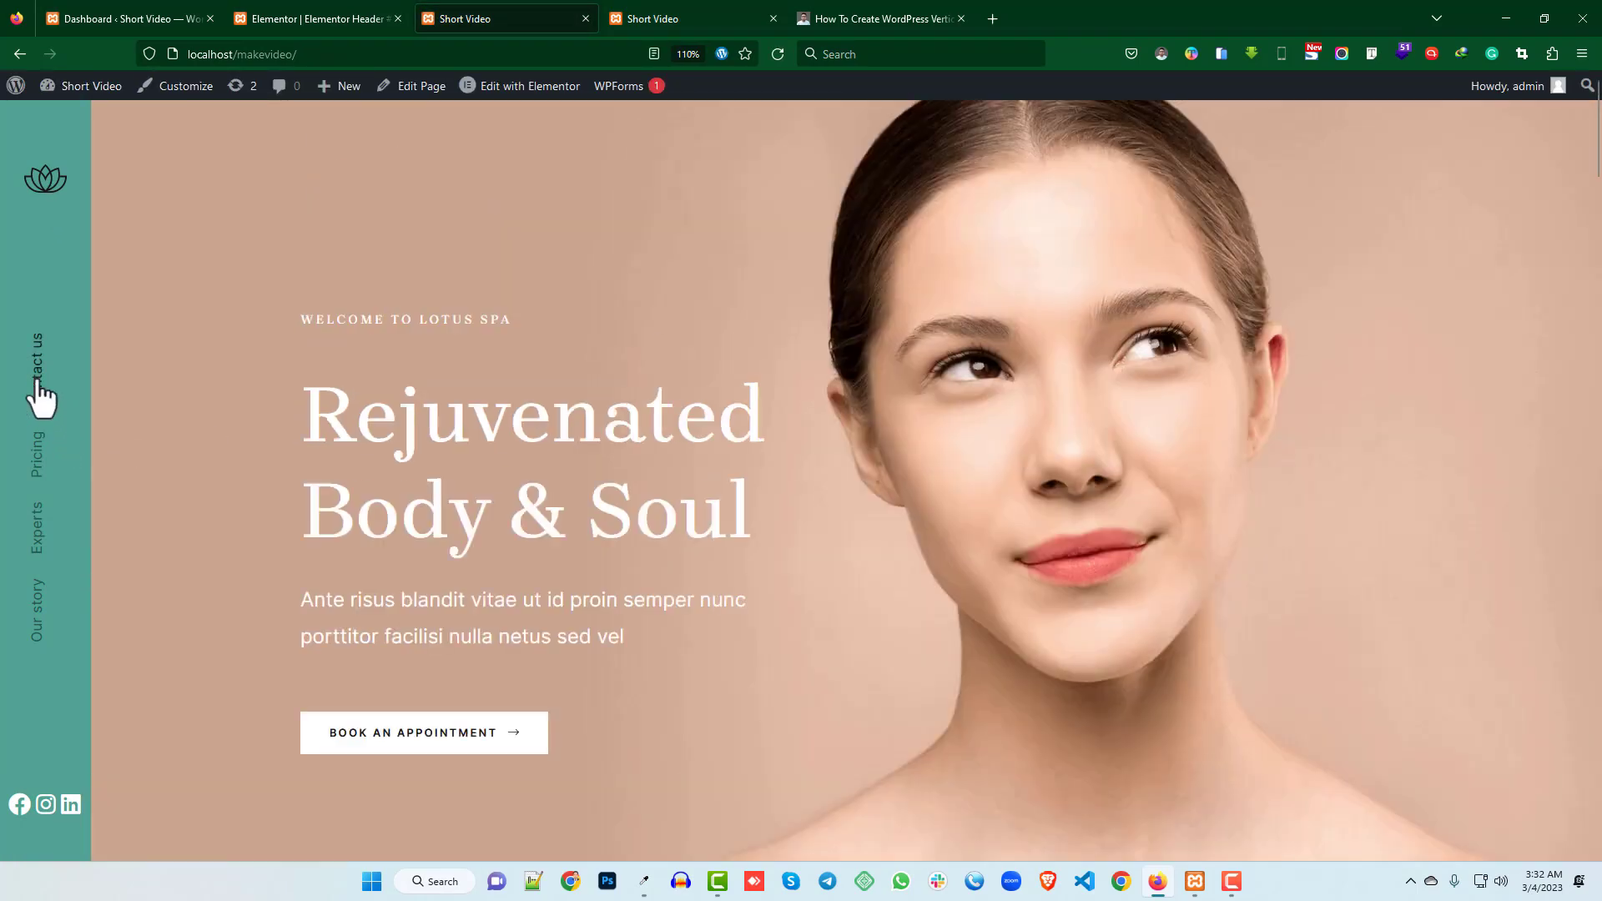
pyautogui.click(38, 480)
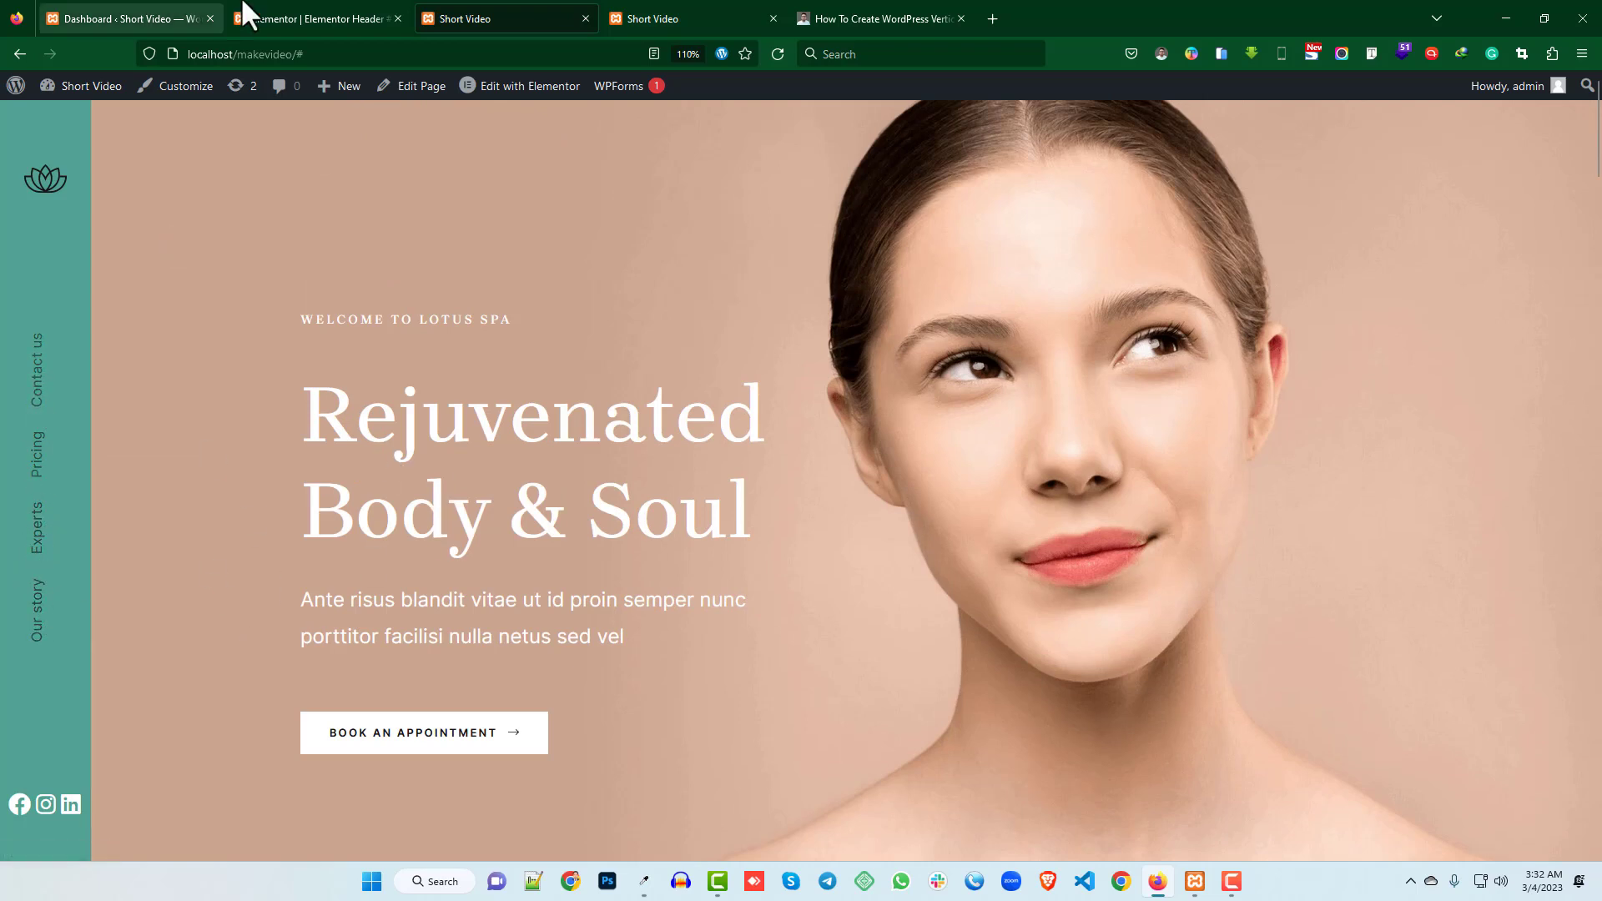
# - Return to the Elementor editor, switch the sidebar Nav Menu's menu to Primary, and update the header template
pyautogui.click(310, 19)
pyautogui.click(189, 231)
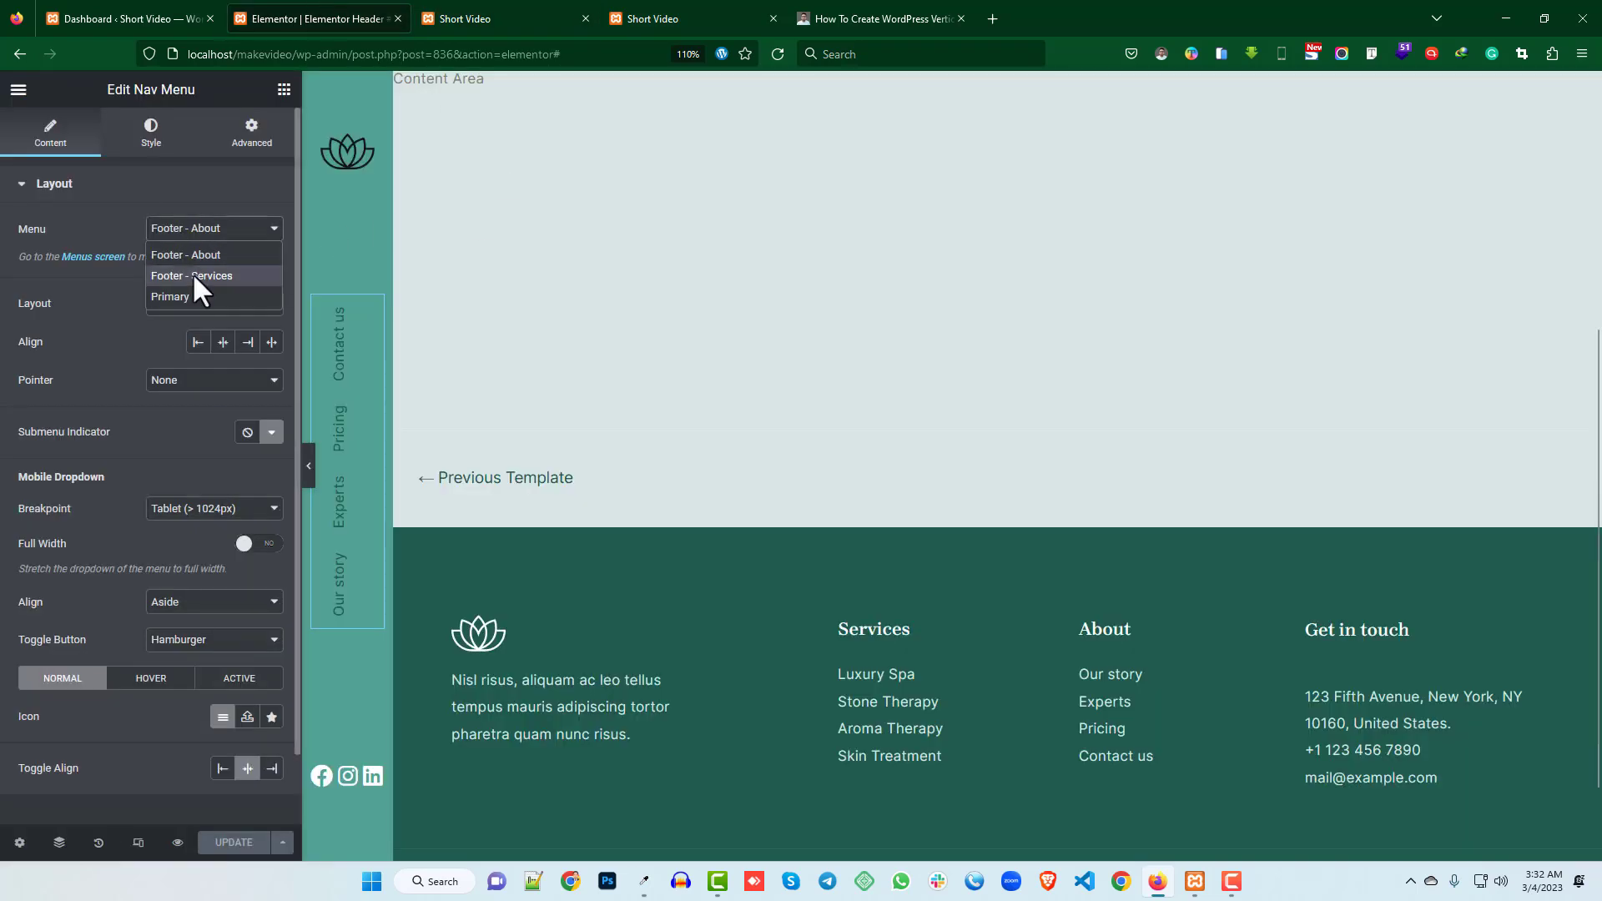
pyautogui.click(187, 273)
pyautogui.click(167, 234)
pyautogui.click(171, 297)
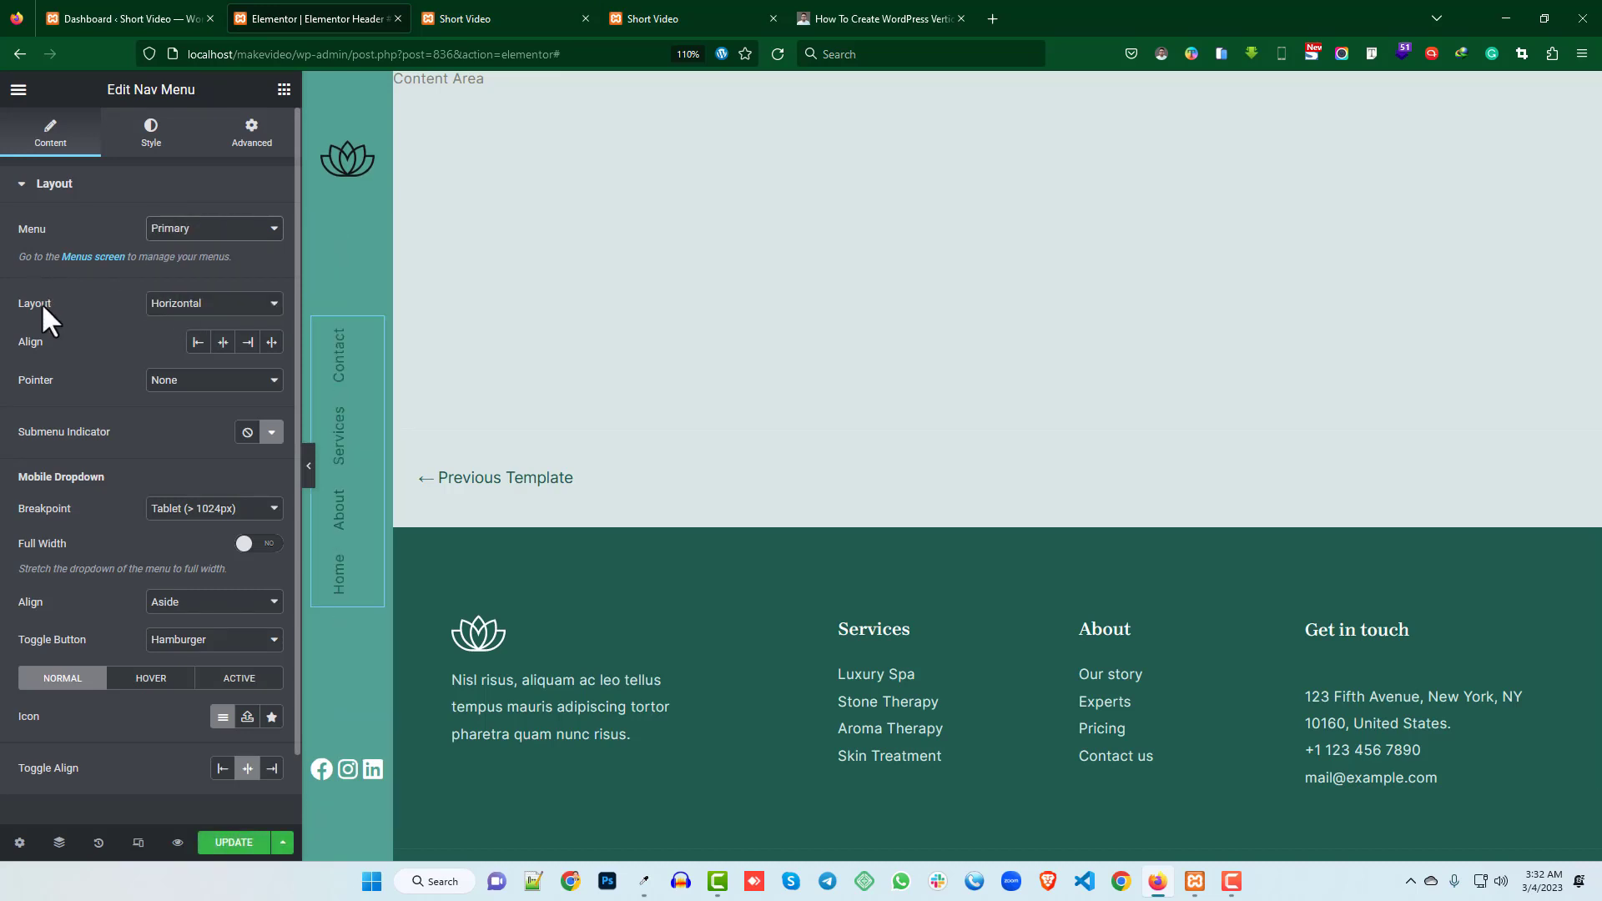
pyautogui.click(235, 844)
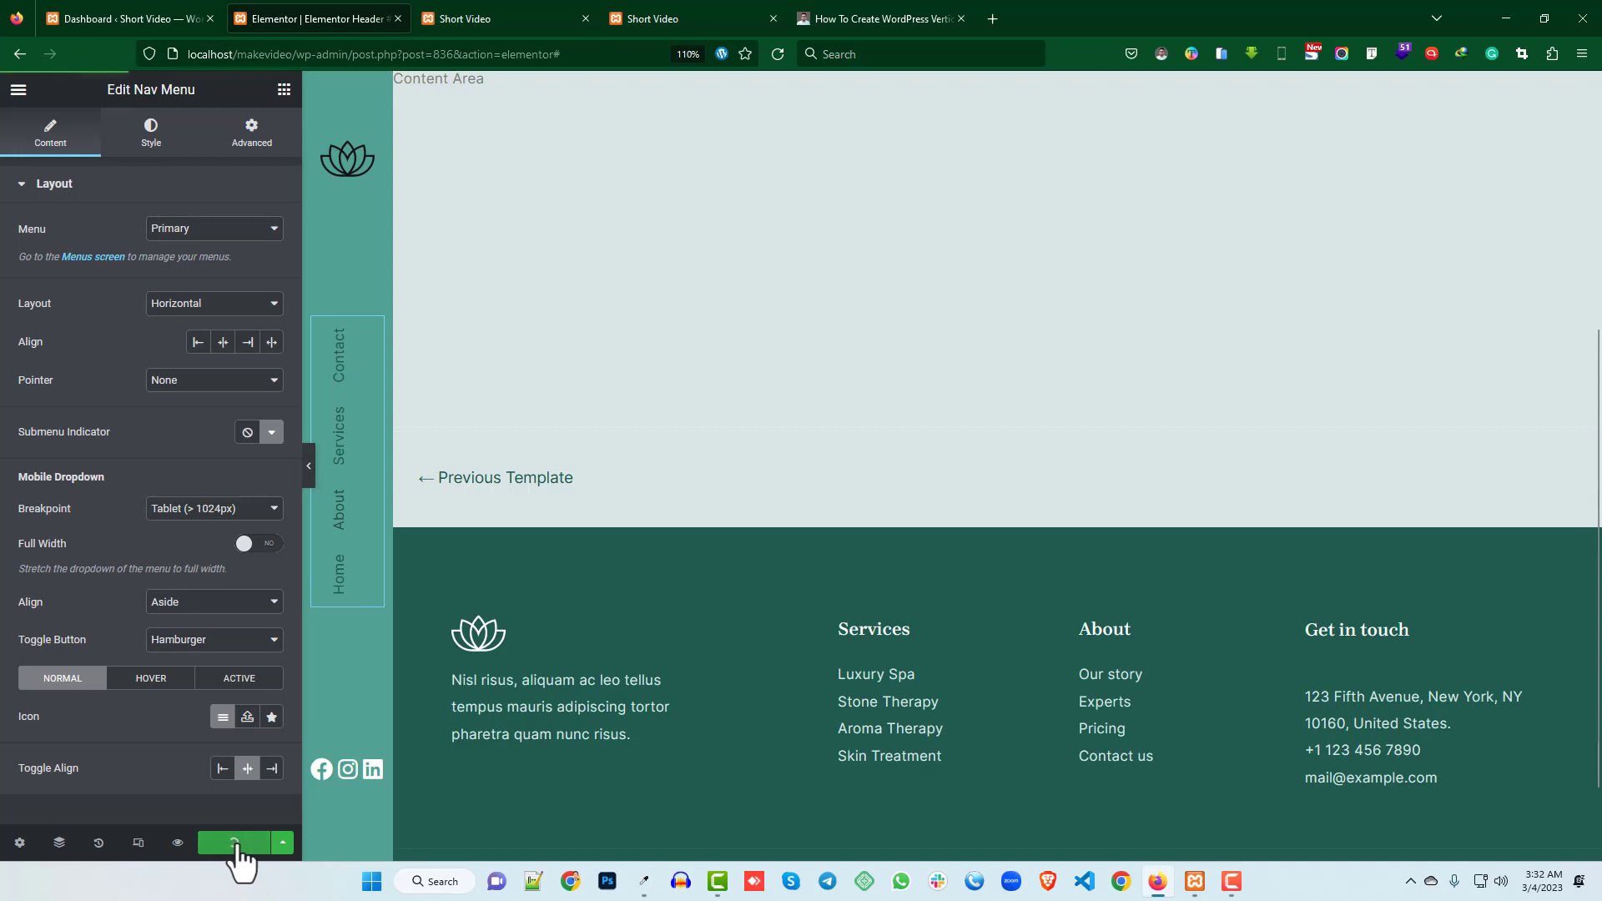
# - Reload the live site and open the About page from the sidebar menu to check the header there
pyautogui.click(468, 18)
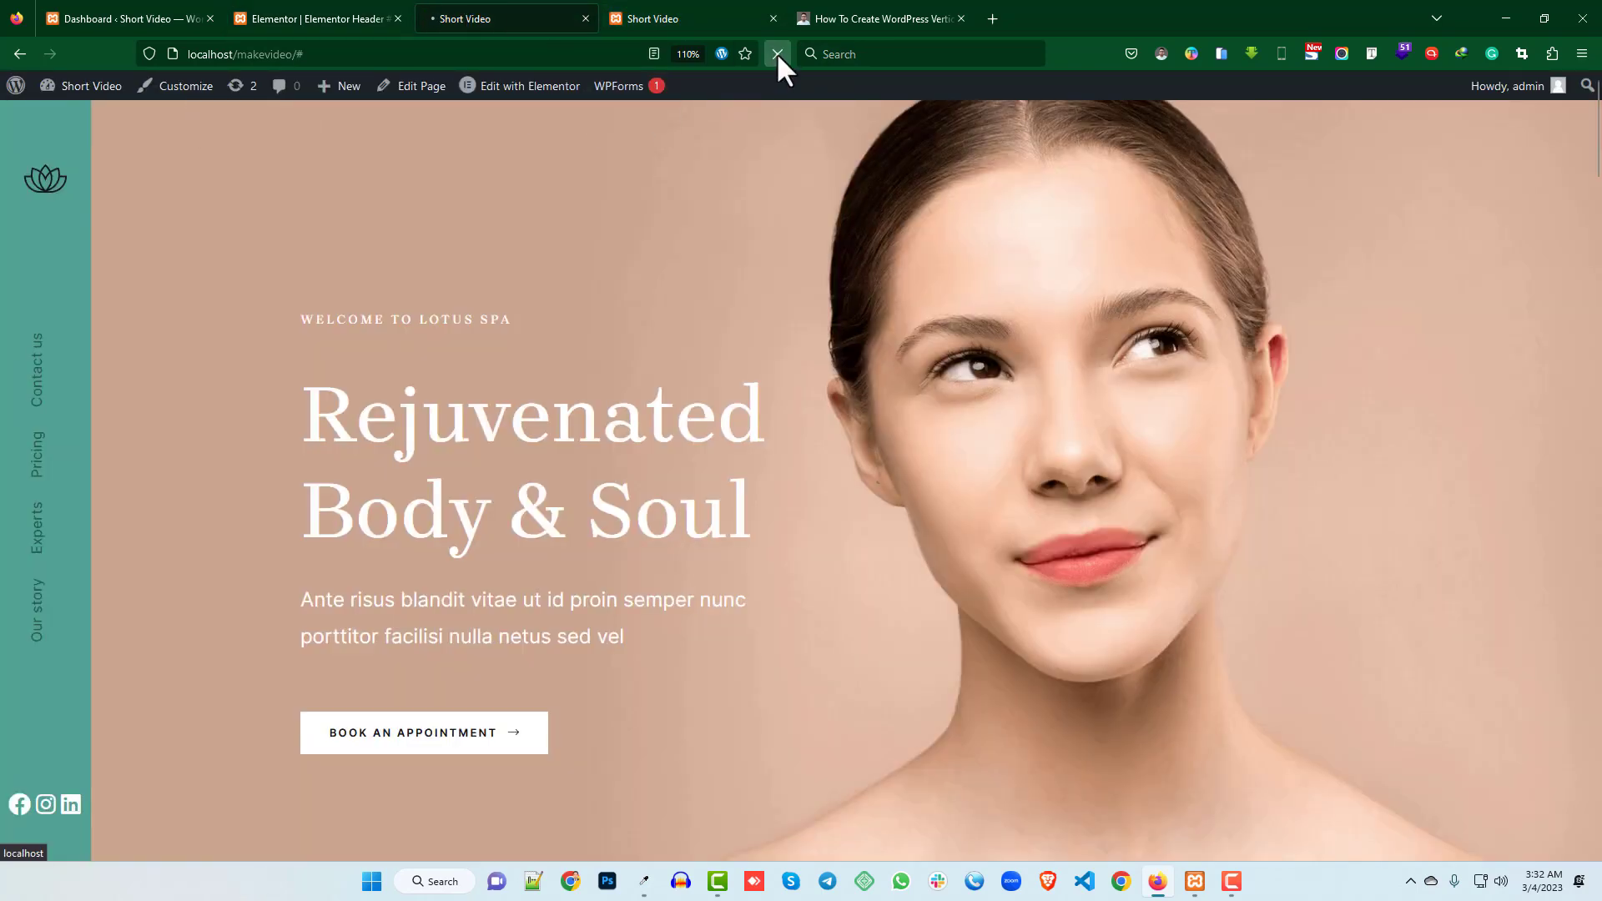
pyautogui.click(776, 53)
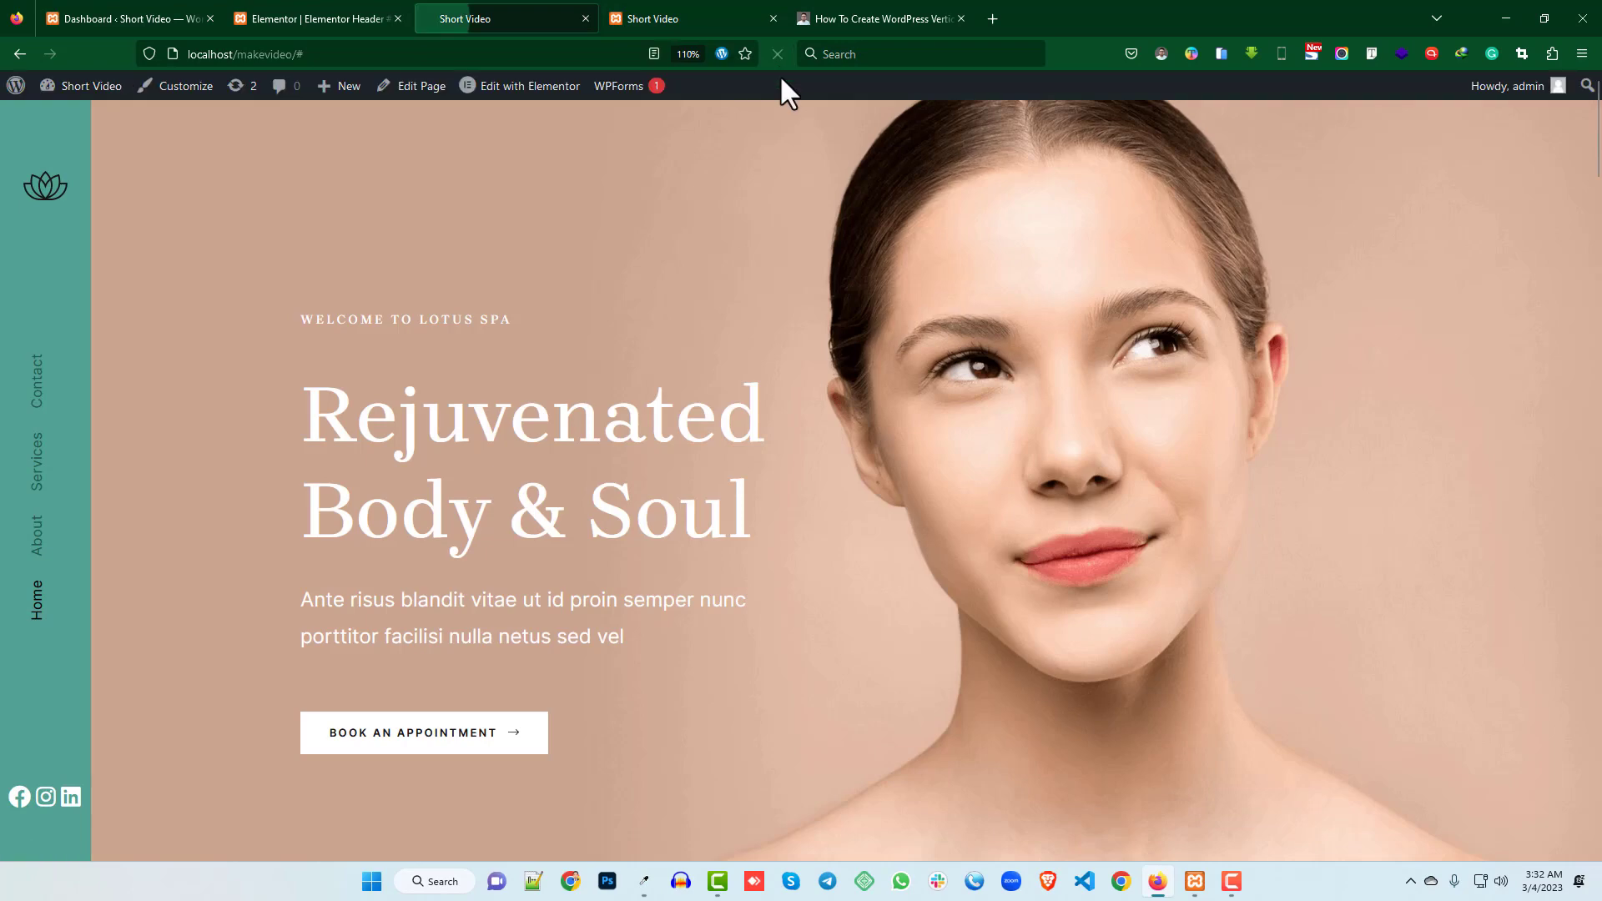
pyautogui.click(36, 545)
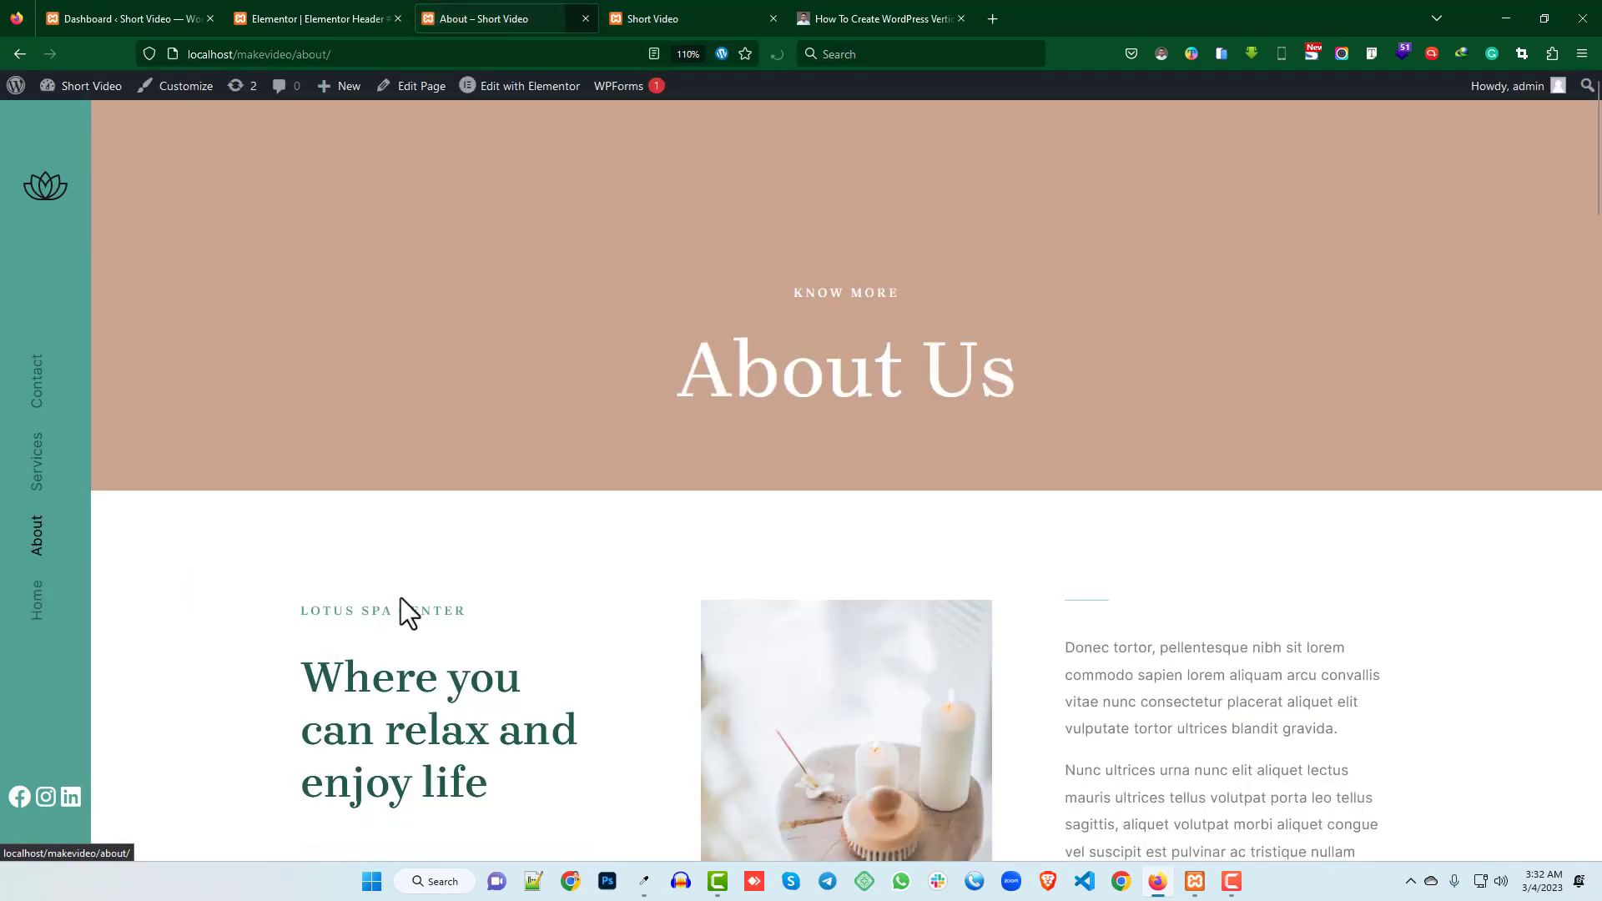
pyautogui.scroll(-6, 529, 389)
pyautogui.scroll(5, 546, 394)
# - Open the Services and Contact pages from the sidebar menu and check the header on each page
pyautogui.click(33, 459)
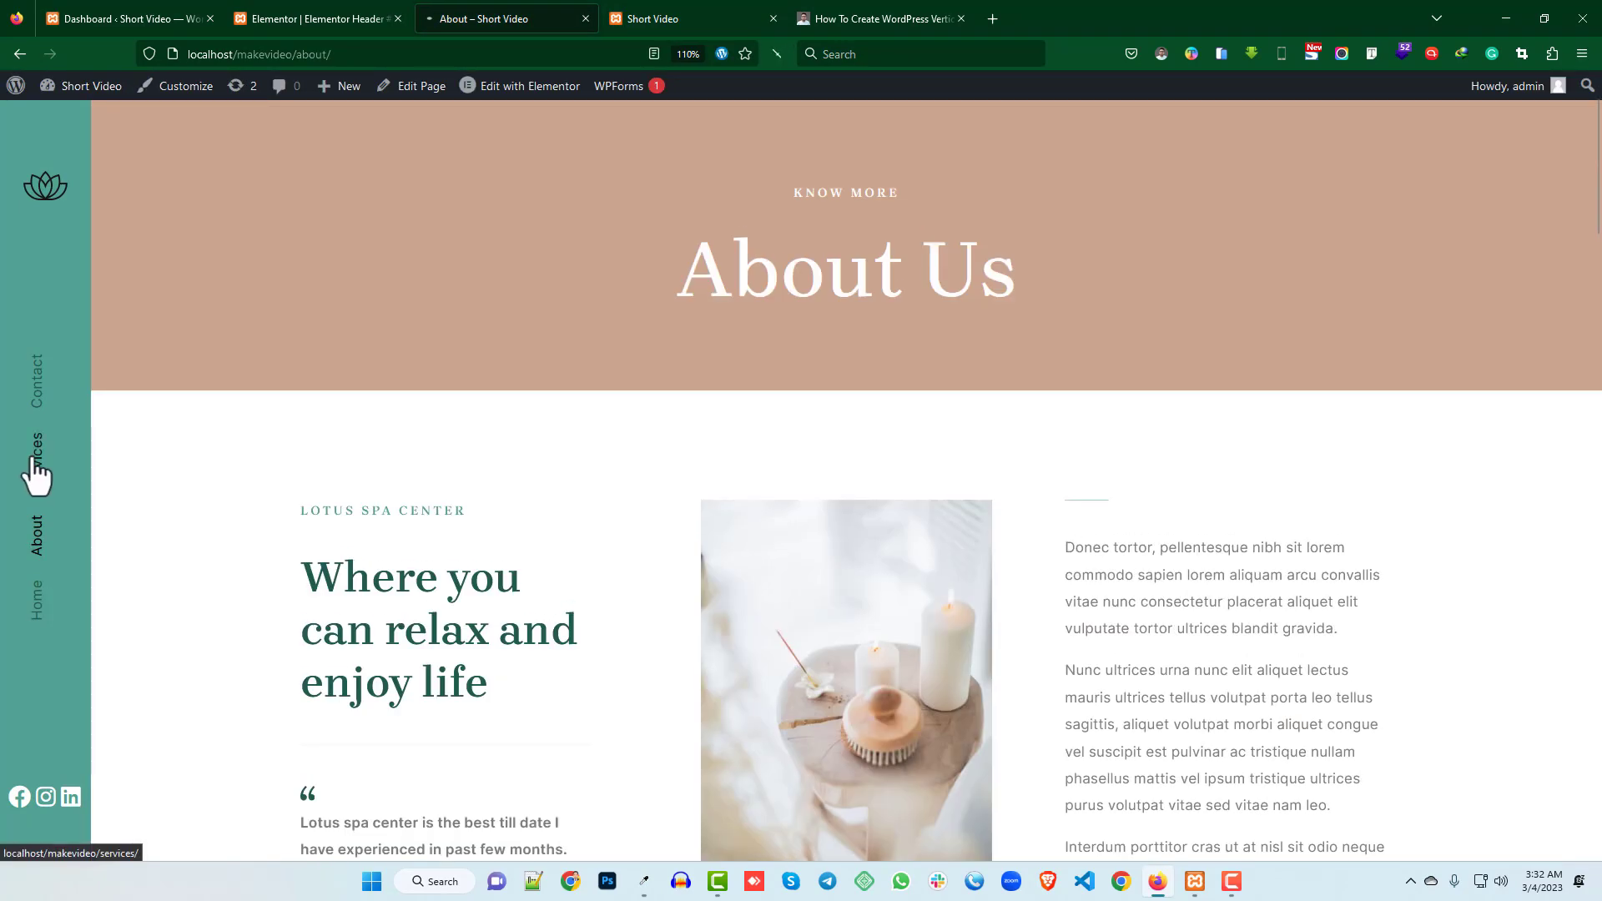
pyautogui.scroll(-6, 594, 392)
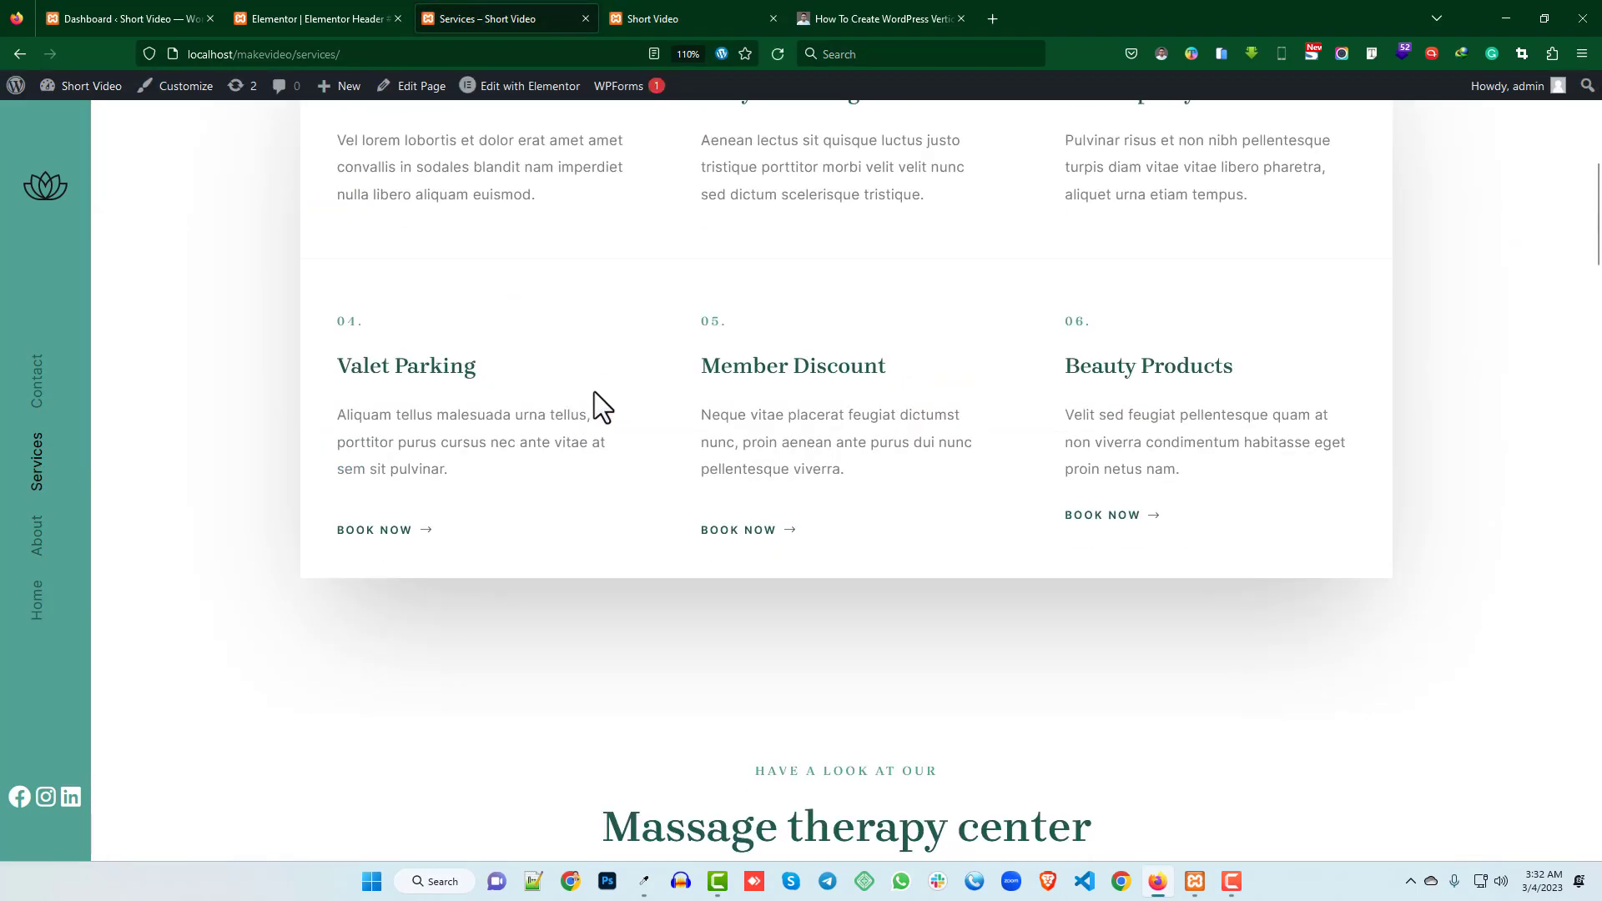
pyautogui.scroll(2, 594, 392)
pyautogui.scroll(4, 597, 392)
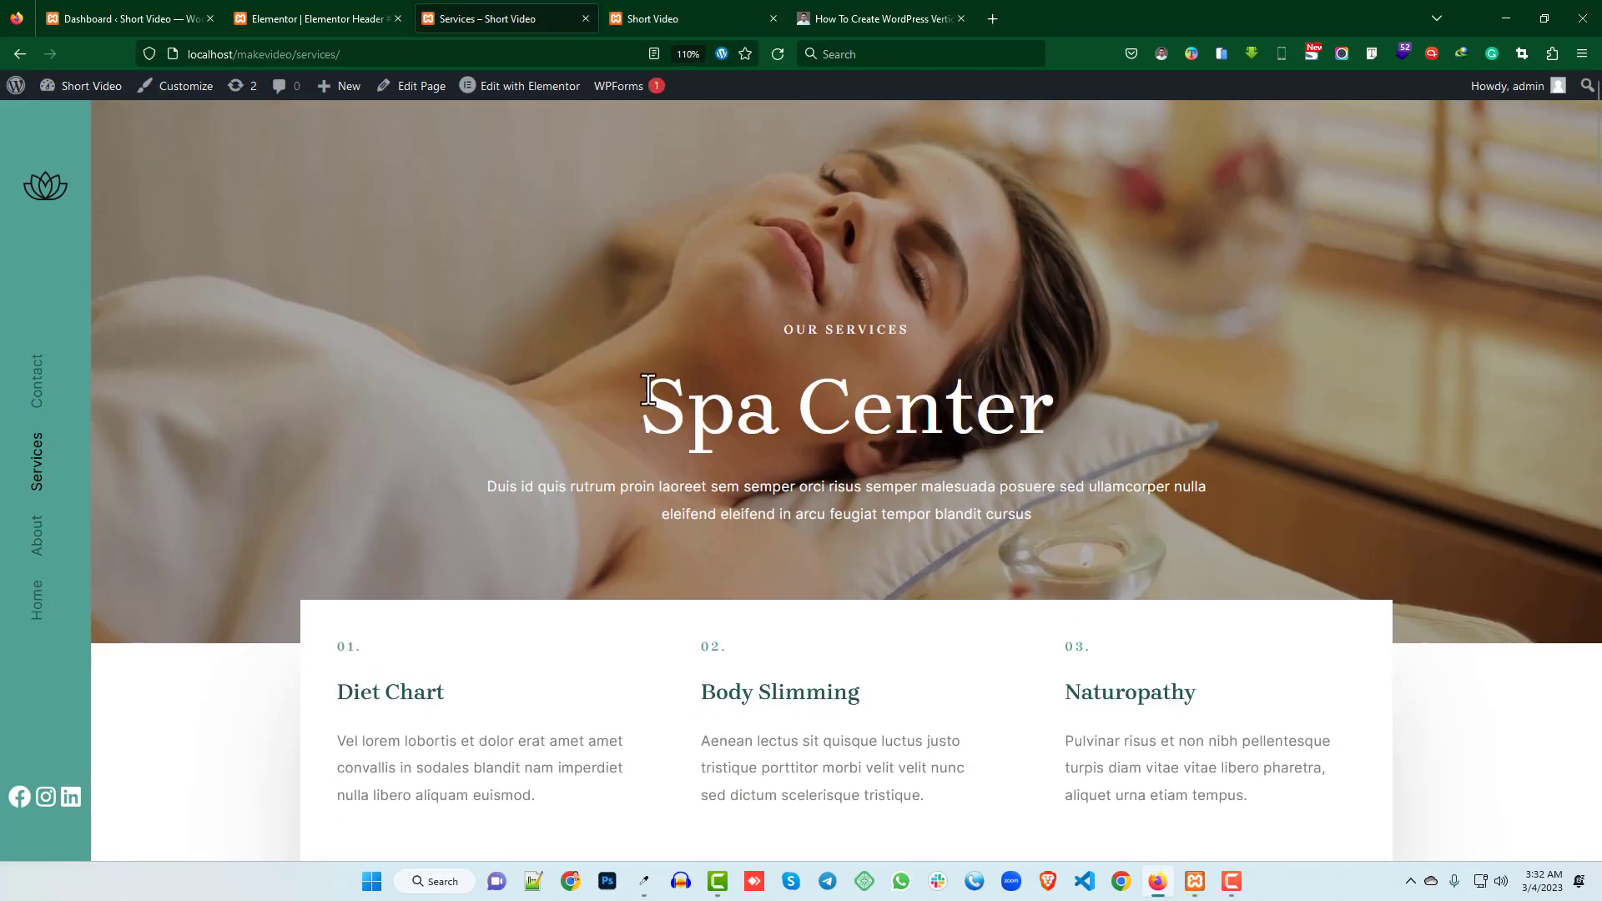
pyautogui.click(39, 385)
pyautogui.scroll(-10, 725, 397)
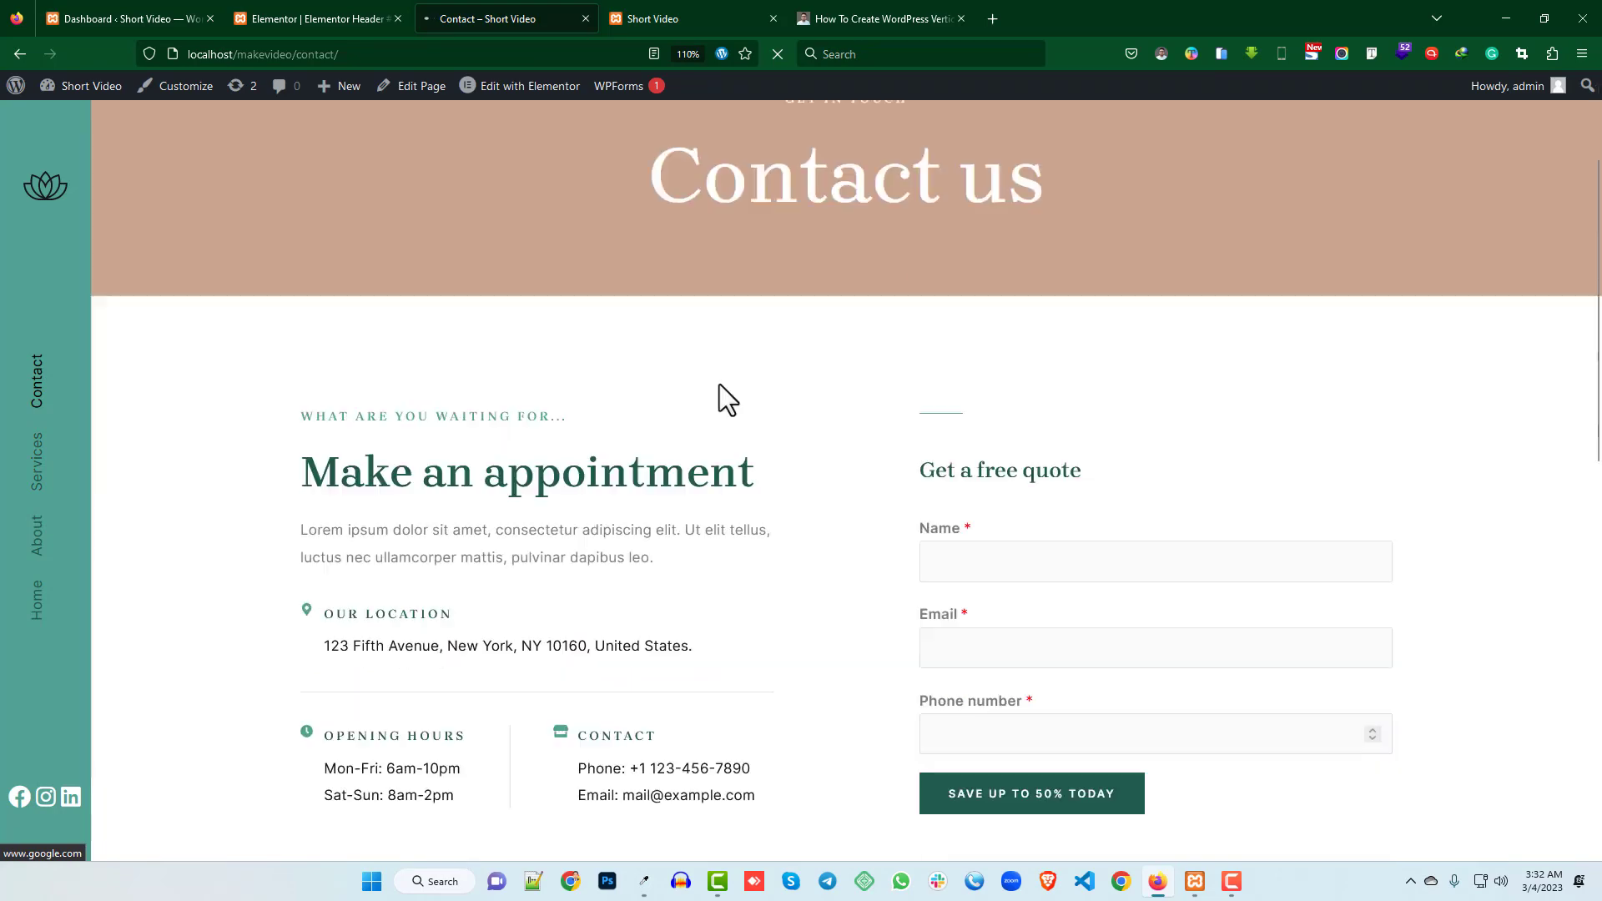
pyautogui.scroll(10, 671, 413)
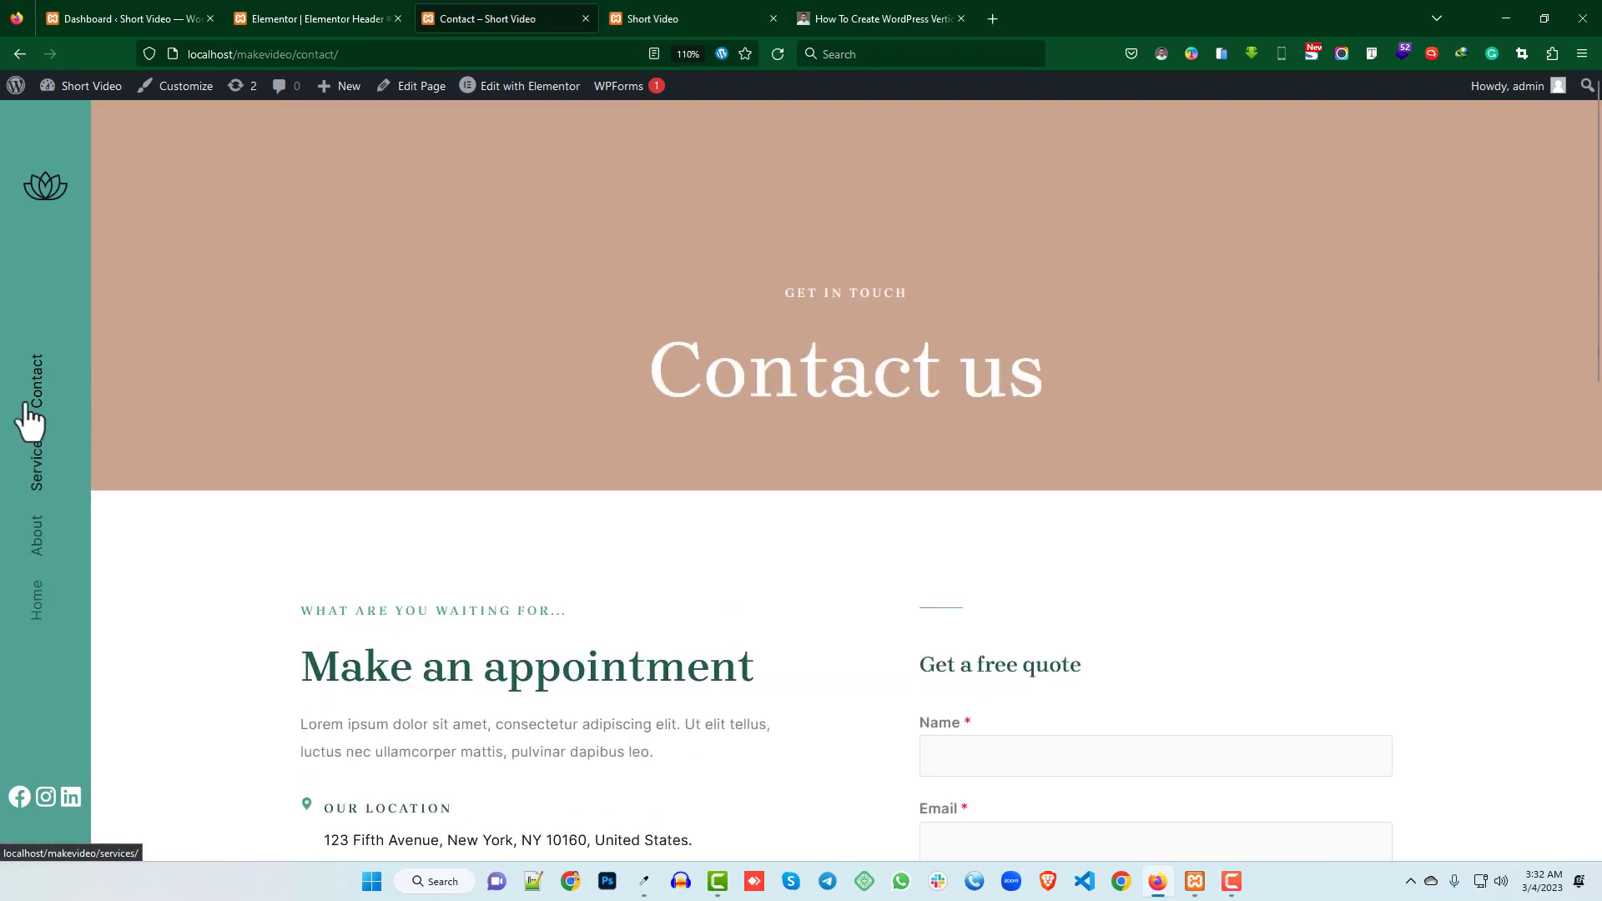
pyautogui.scroll(-5, 394, 434)
pyautogui.scroll(5, 294, 448)
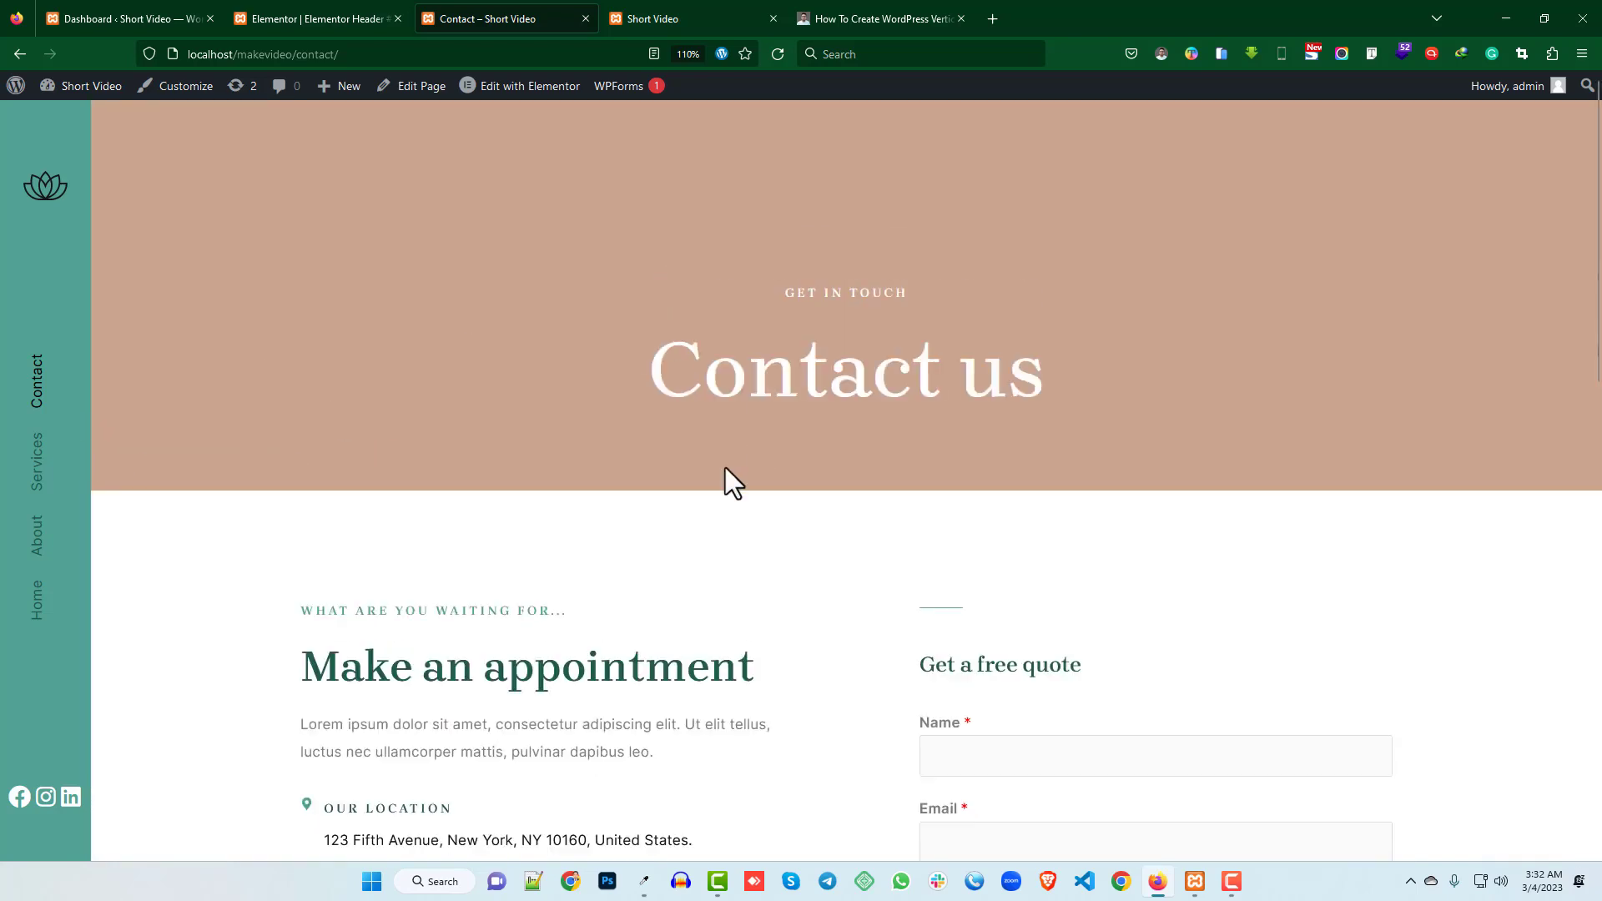
# - Back in the Elementor editor, add a new single-column section to the header template and give it a second column
pyautogui.click(325, 16)
pyautogui.scroll(10, 653, 338)
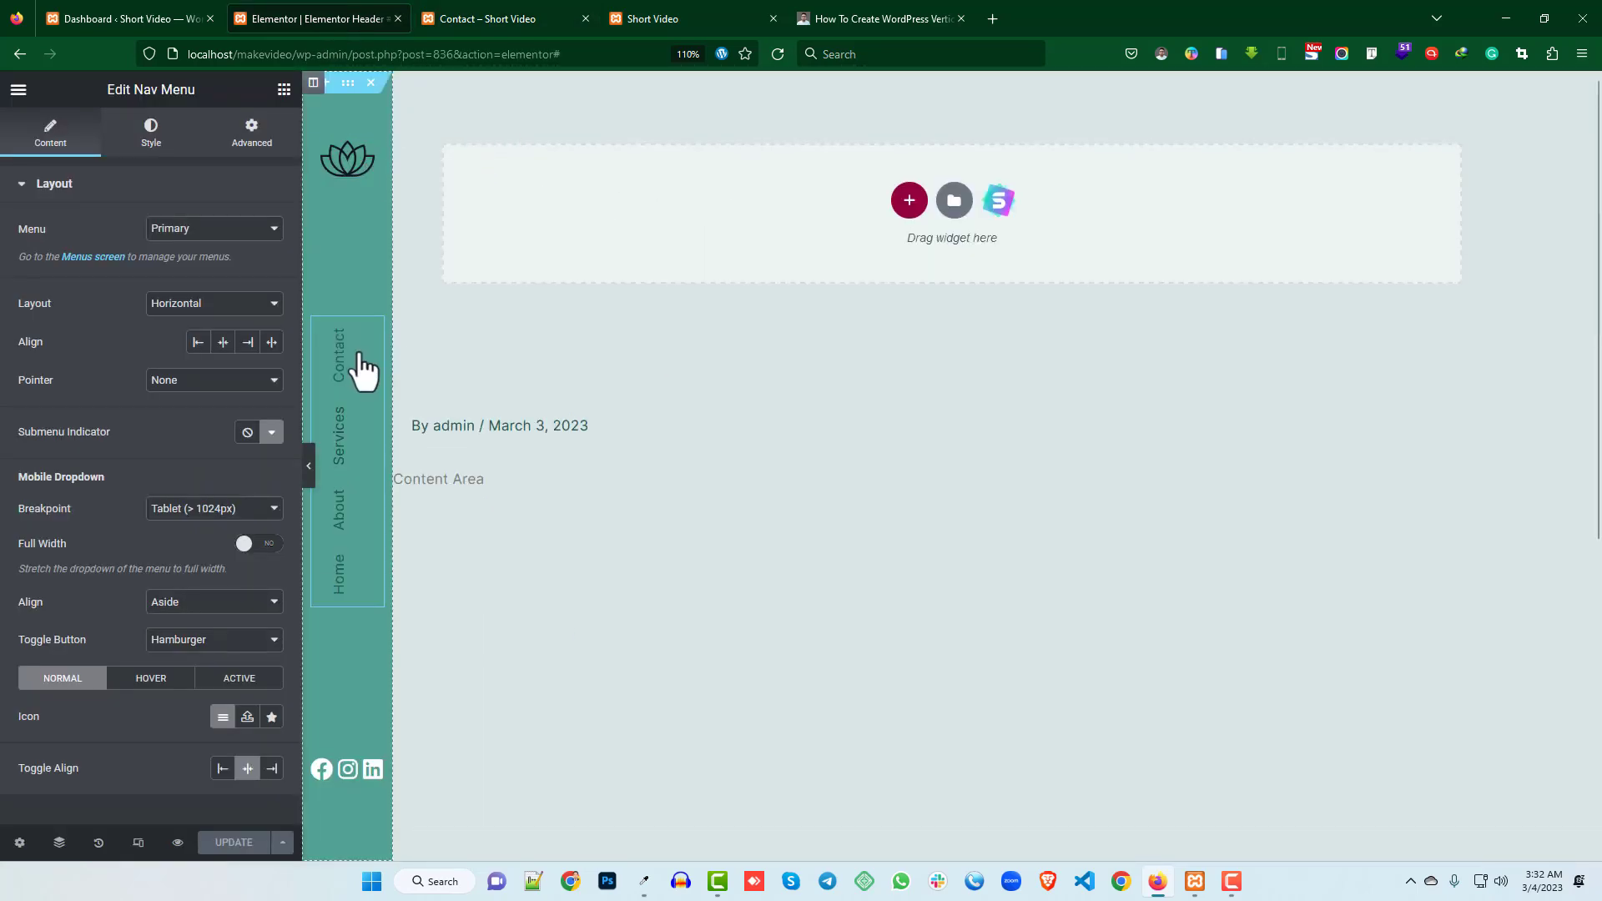
pyautogui.click(908, 202)
pyautogui.click(703, 246)
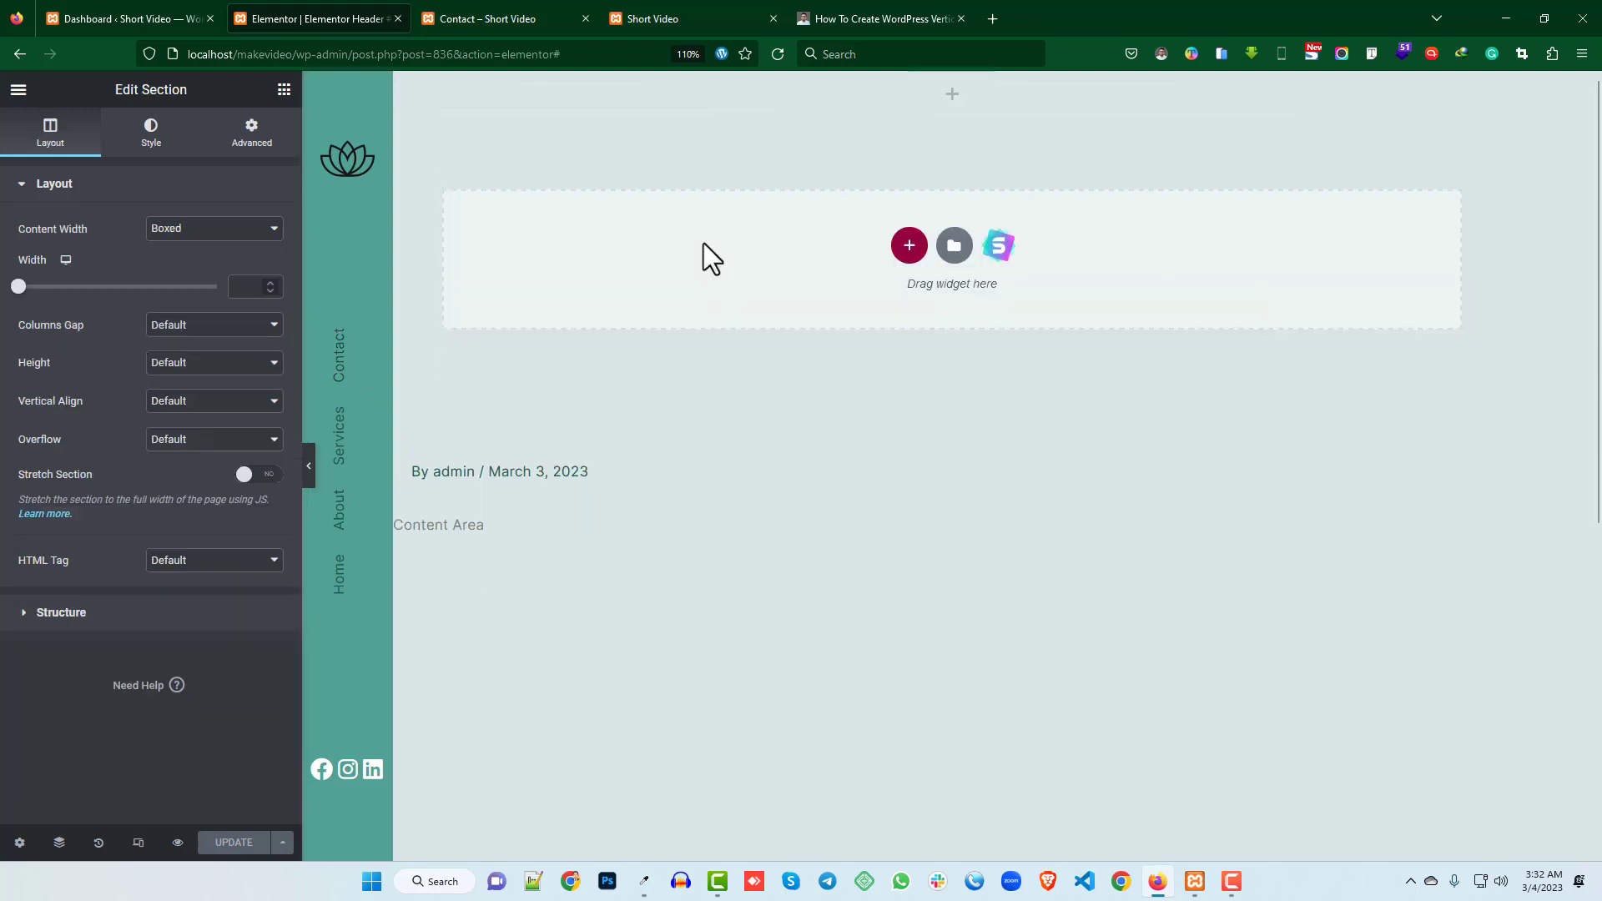
pyautogui.click(950, 96)
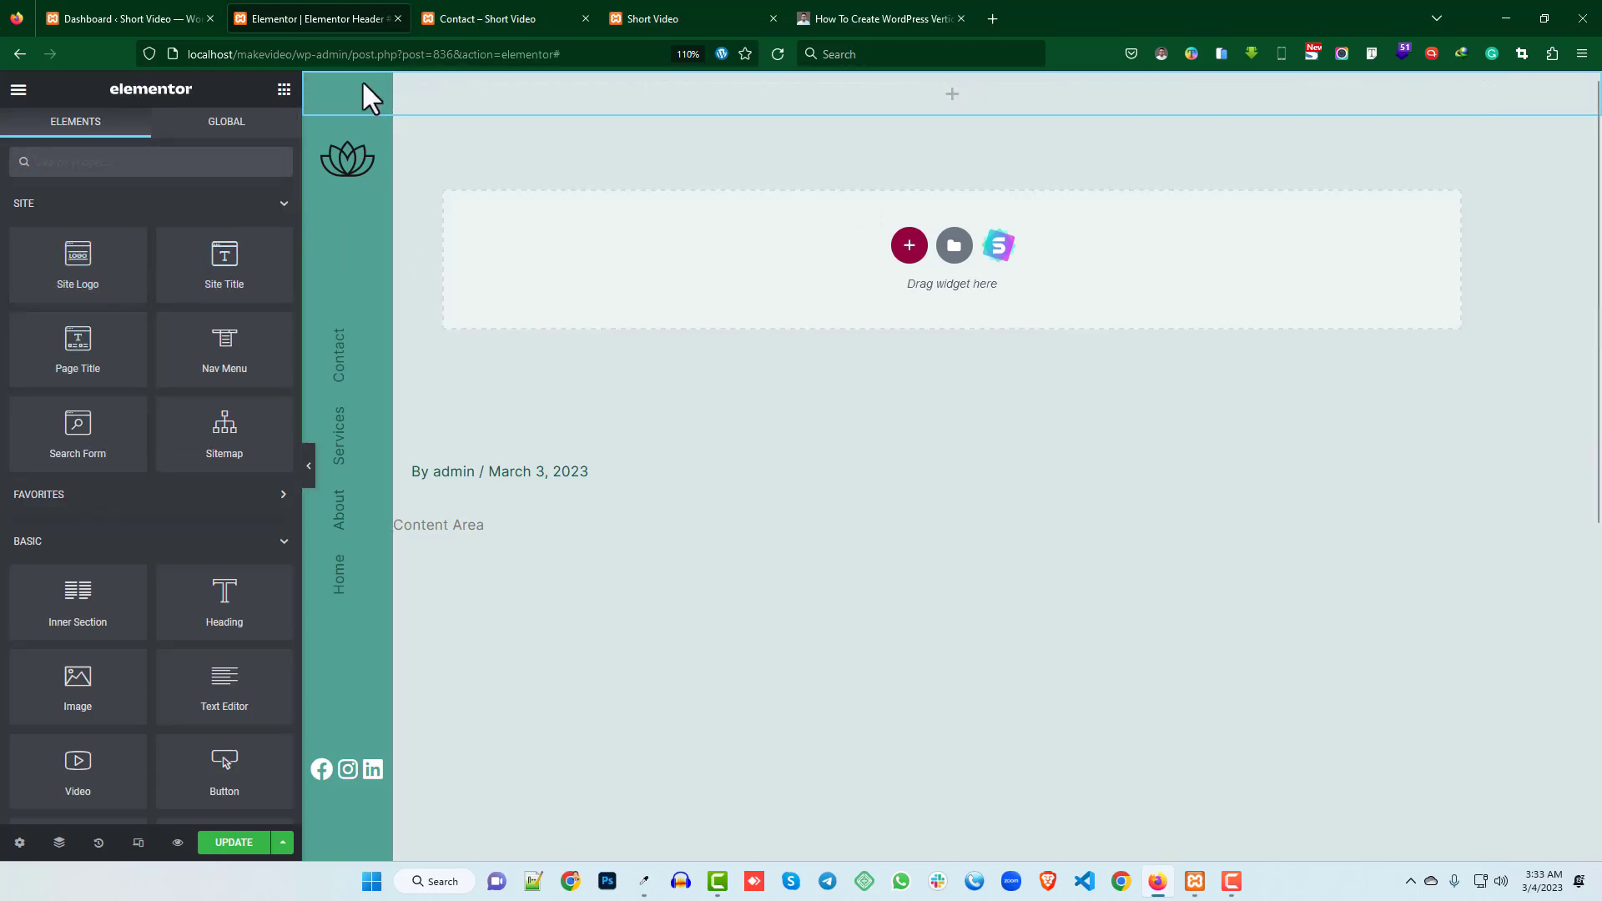
pyautogui.rightClick(424, 83)
pyautogui.click(490, 128)
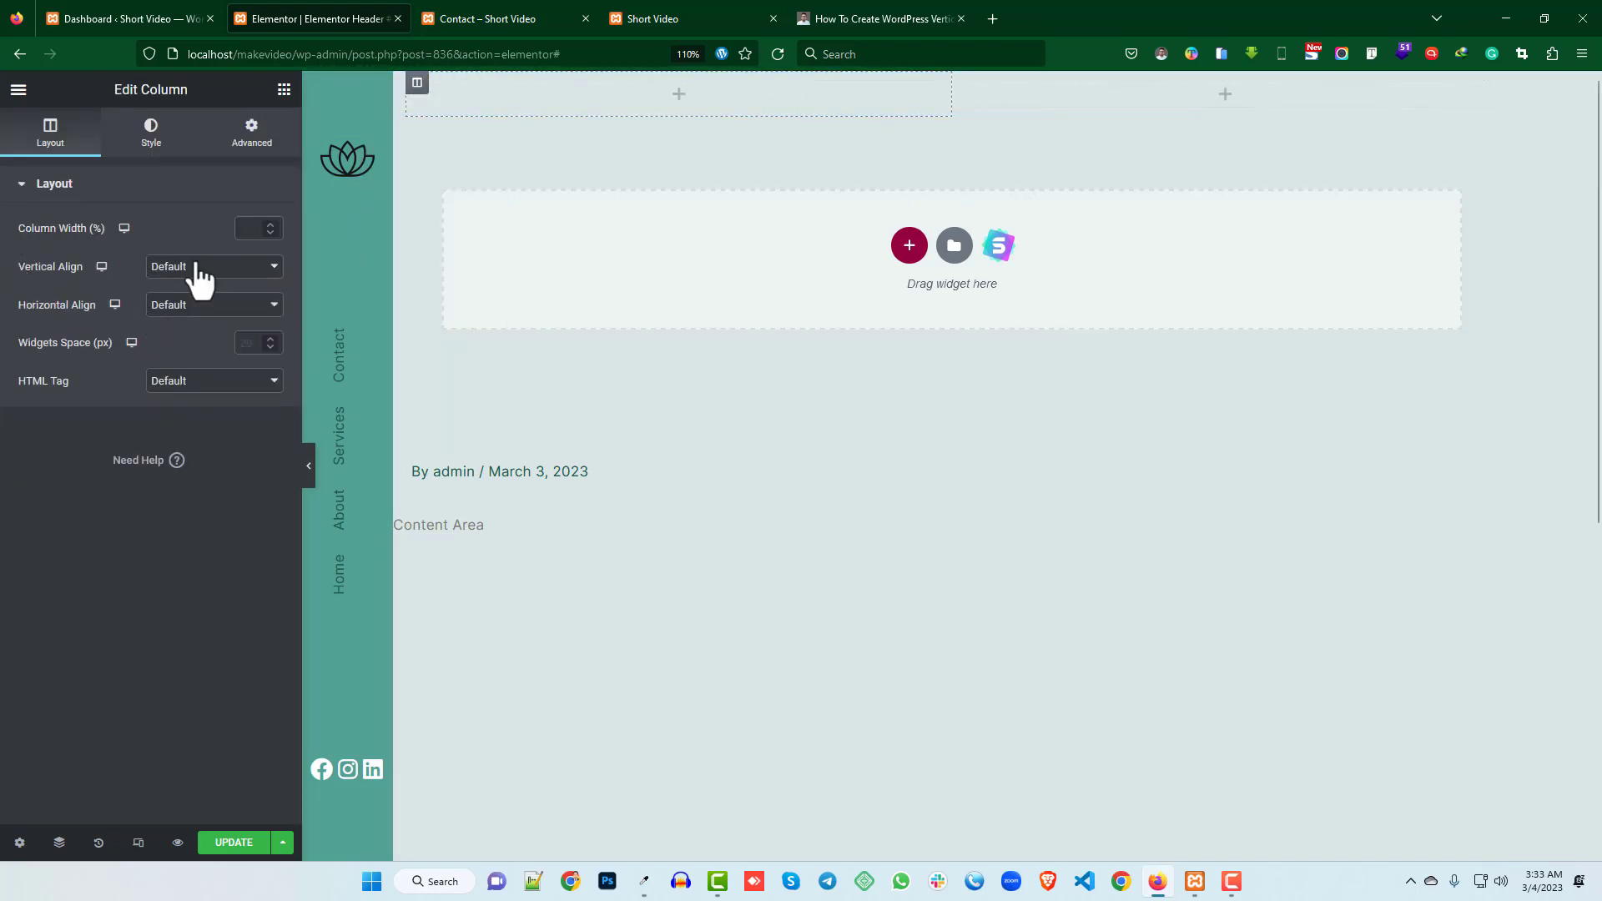
# - Place a Site Logo widget in the new section's first column and a Nav Menu widget in its second column
pyautogui.click(284, 90)
pyautogui.moveTo(78, 259); pyautogui.dragTo(655, 92)
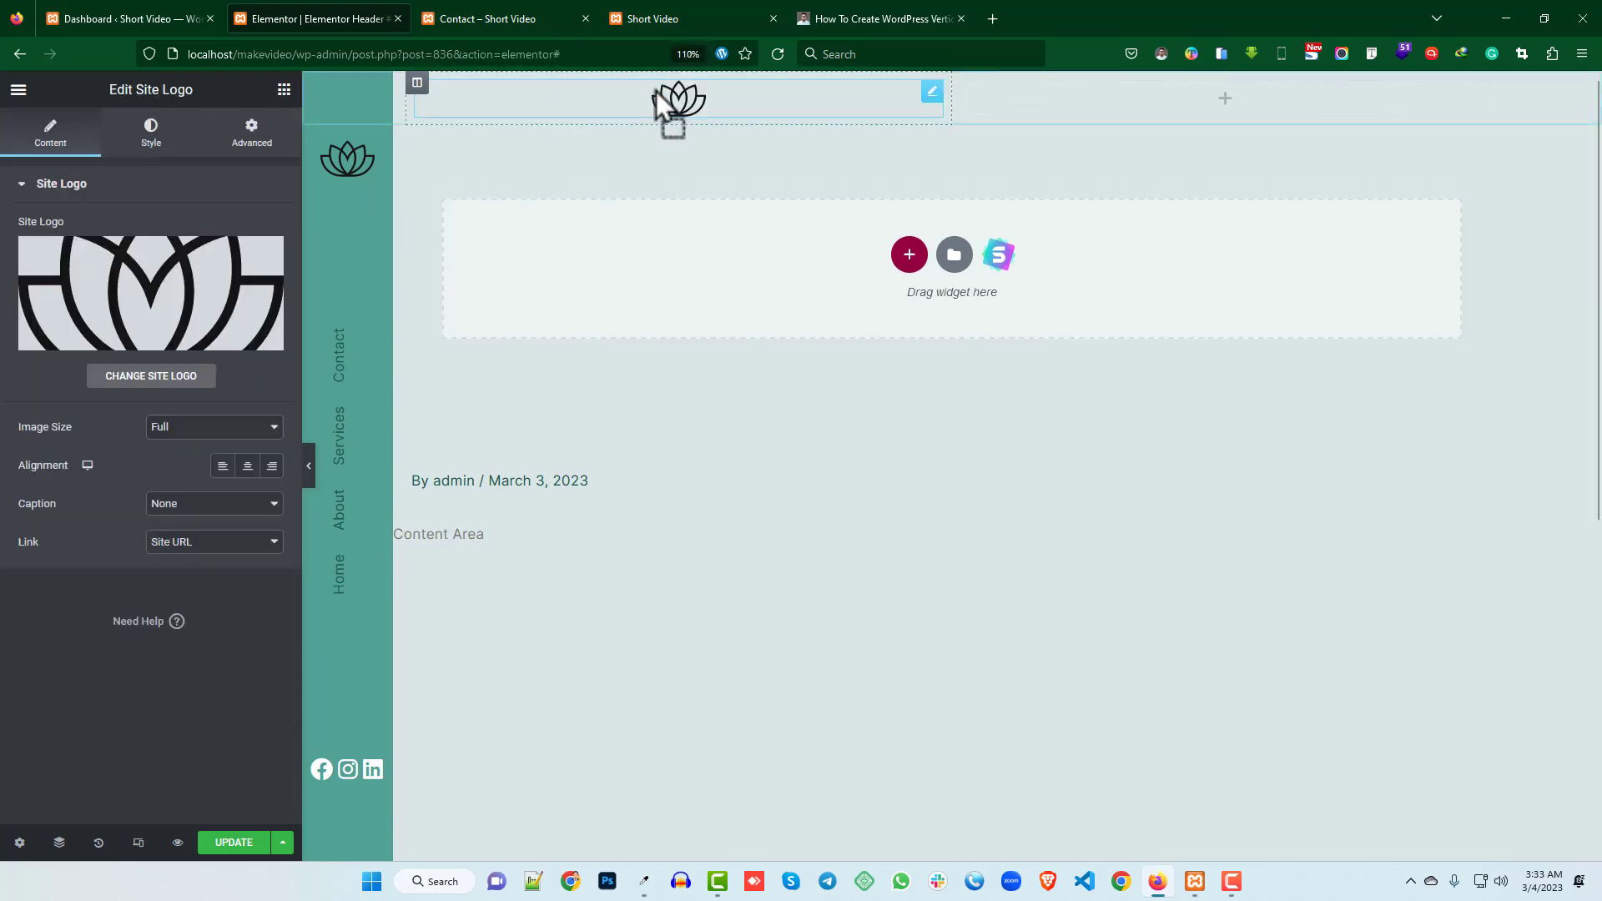
pyautogui.click(283, 89)
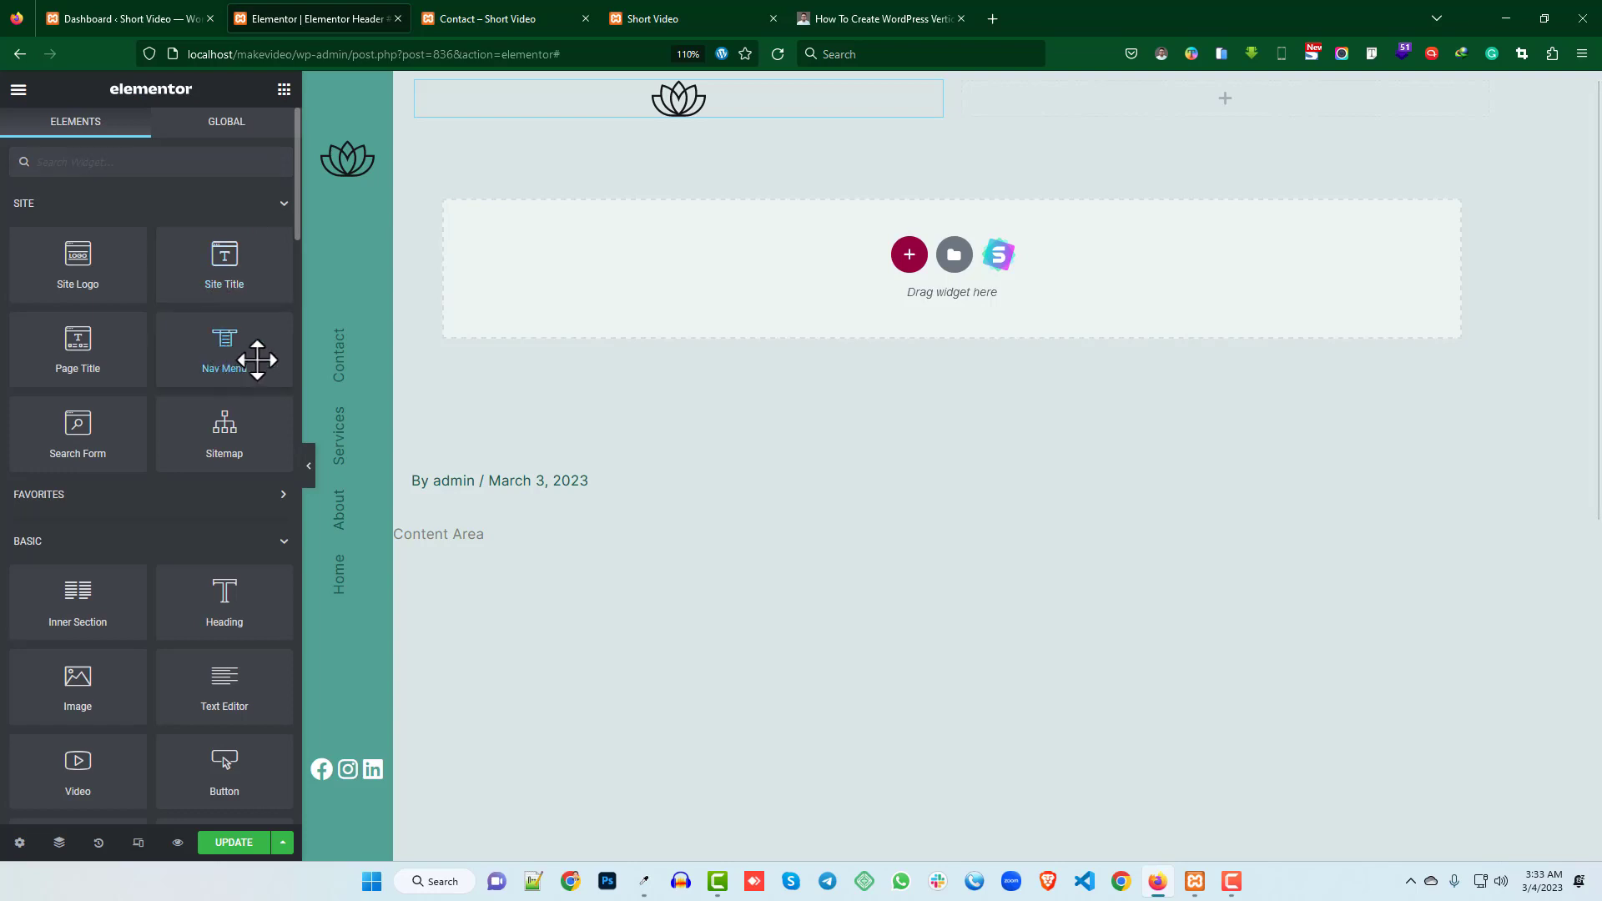
pyautogui.moveTo(257, 359); pyautogui.dragTo(1251, 111)
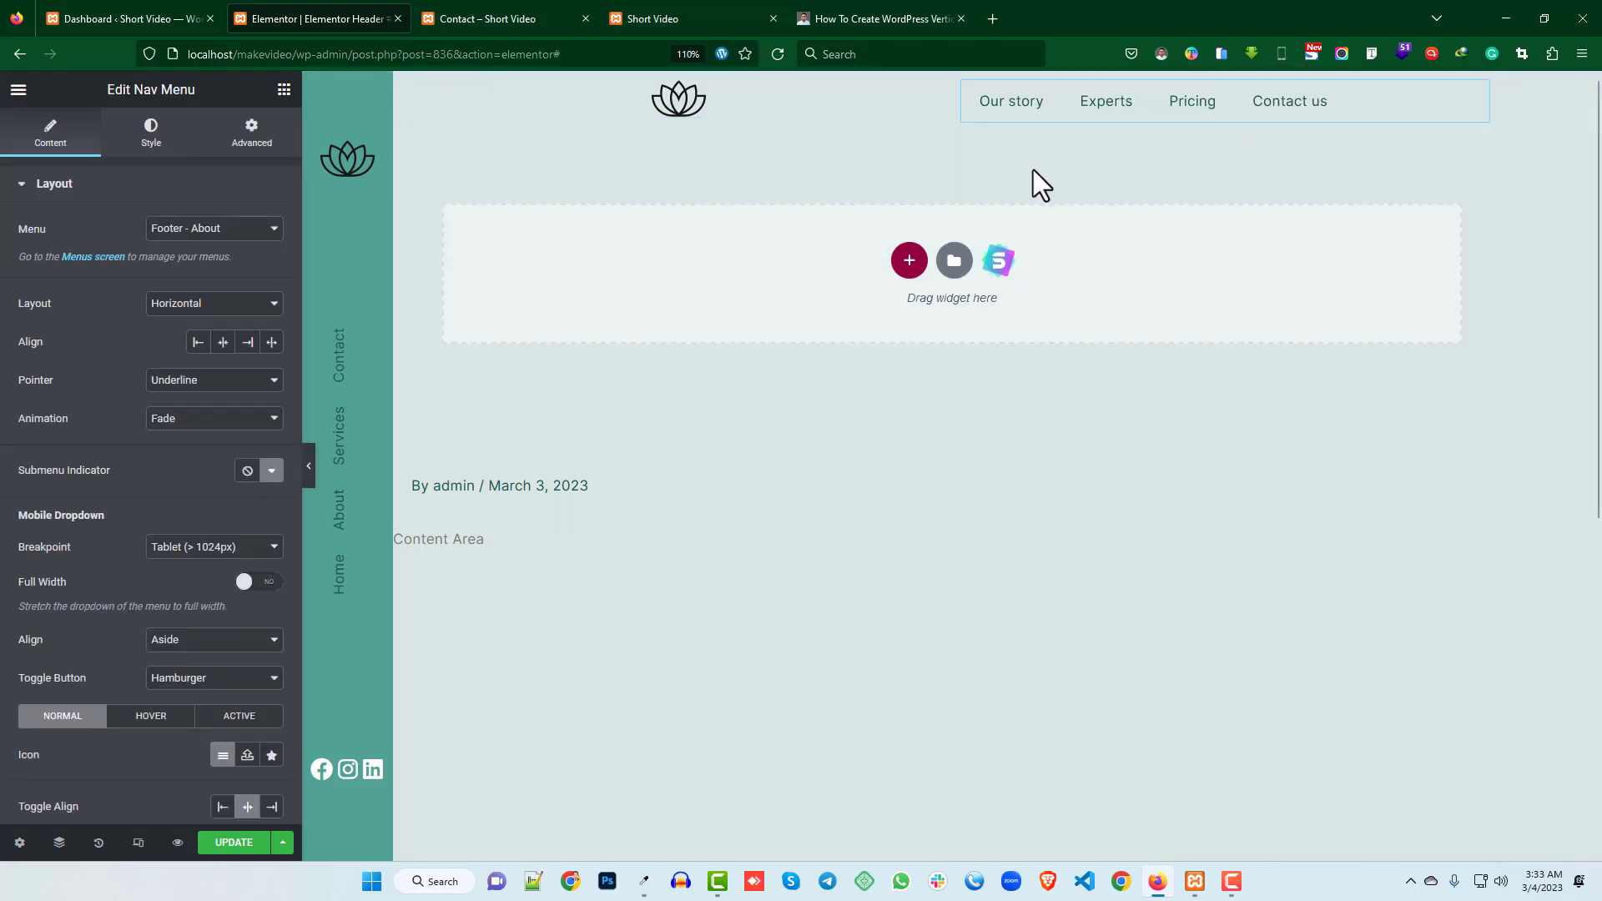
# - Set the new horizontal Nav Menu's menu to Primary and its pointer to None
pyautogui.click(215, 229)
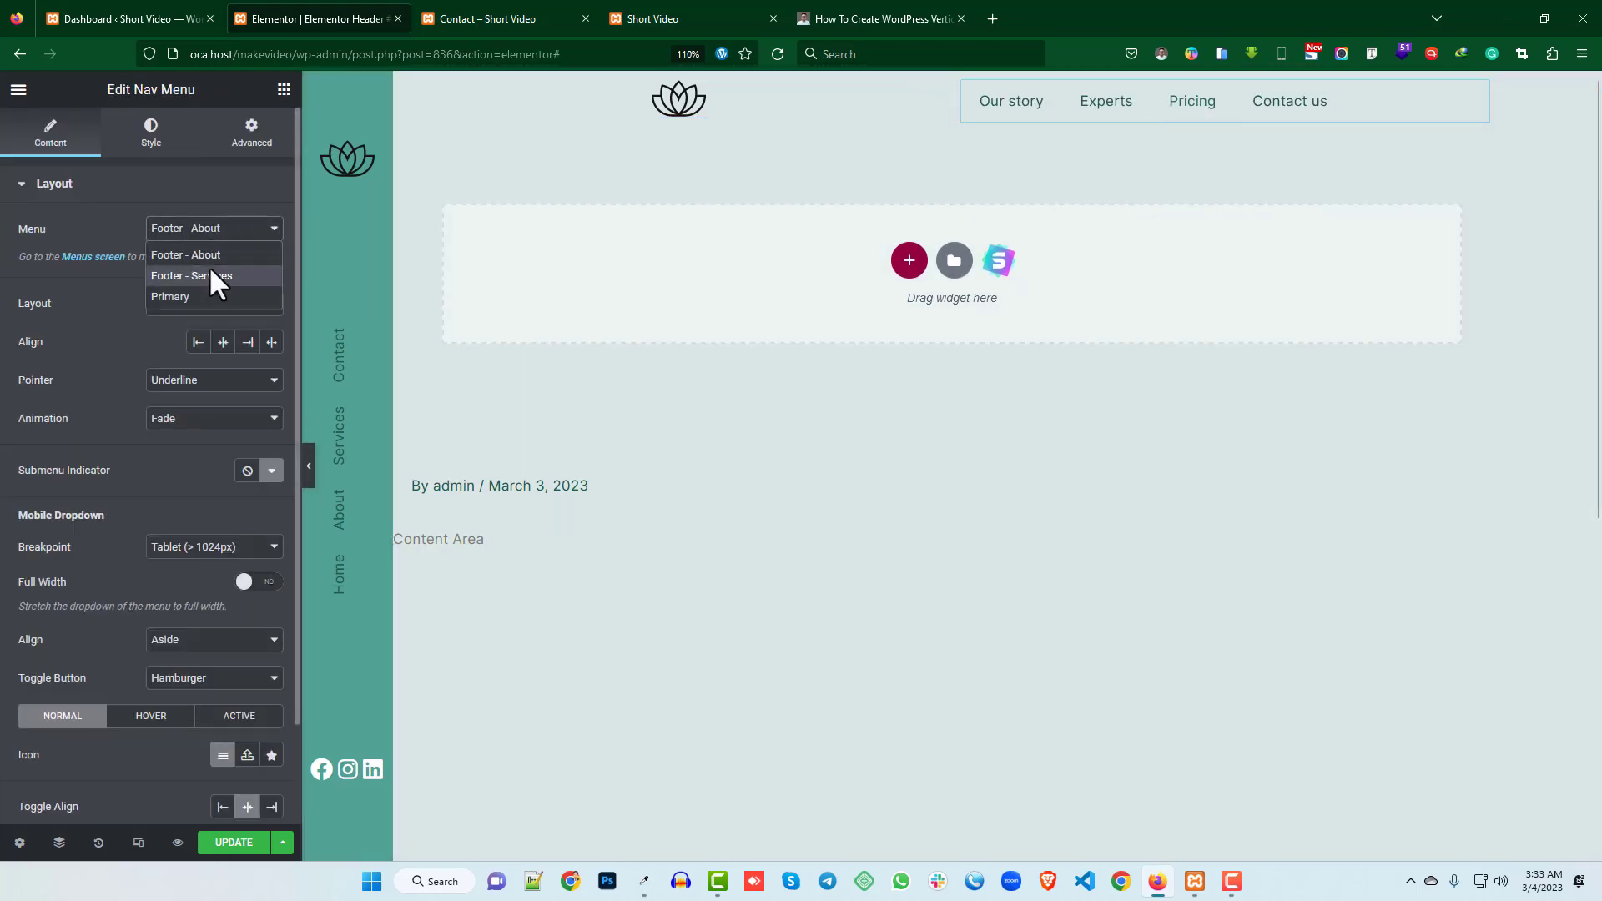
pyautogui.click(193, 296)
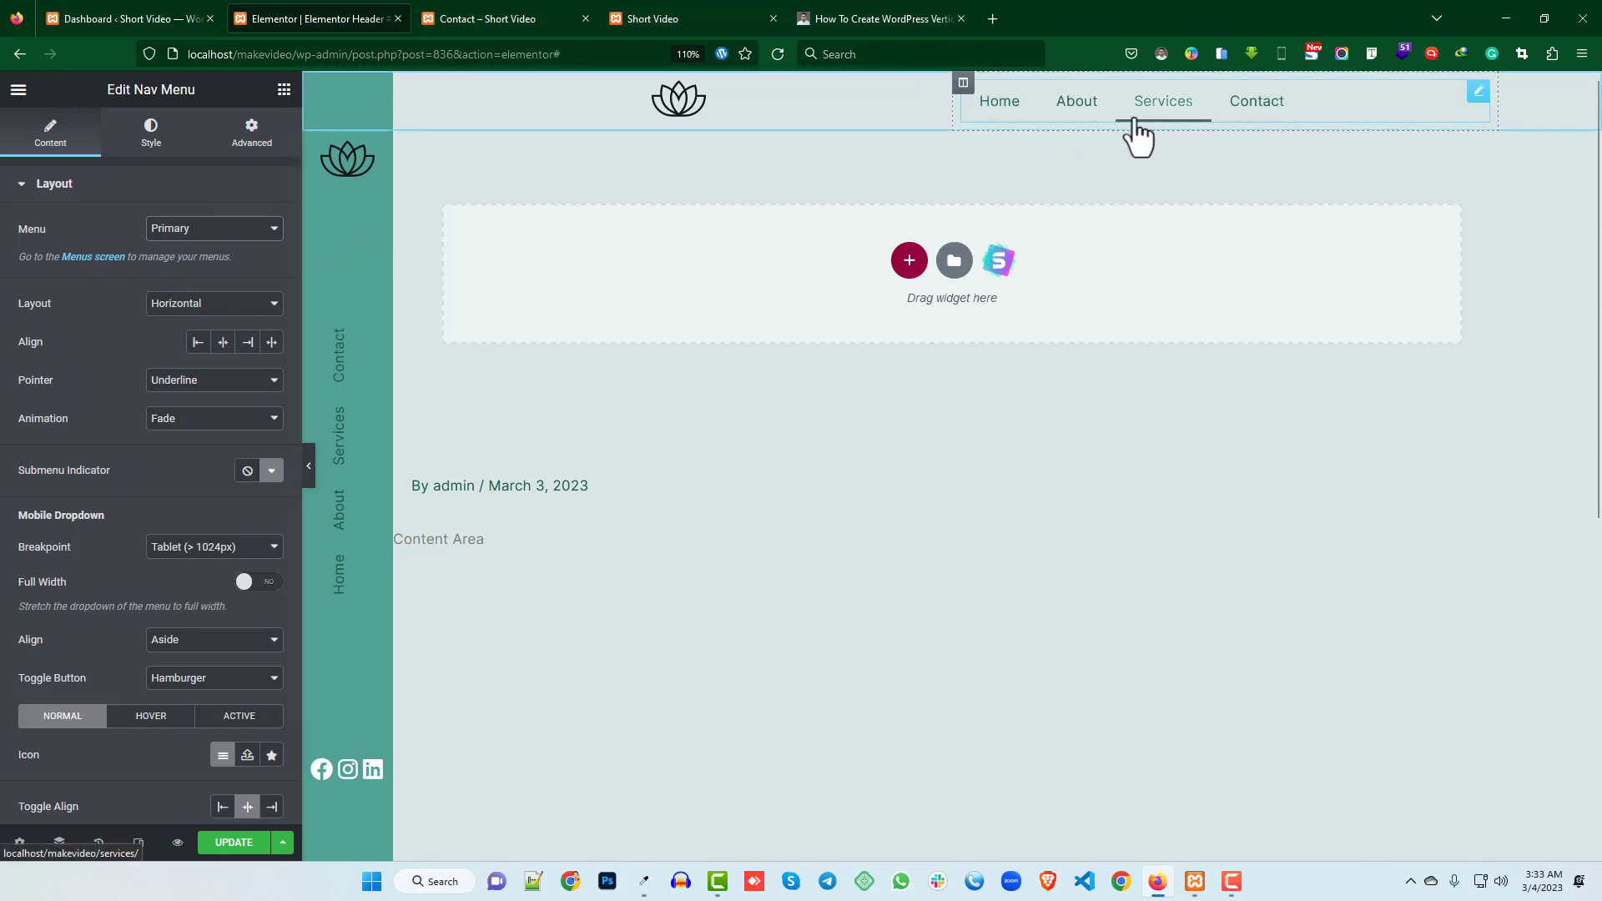
pyautogui.click(209, 379)
pyautogui.click(192, 404)
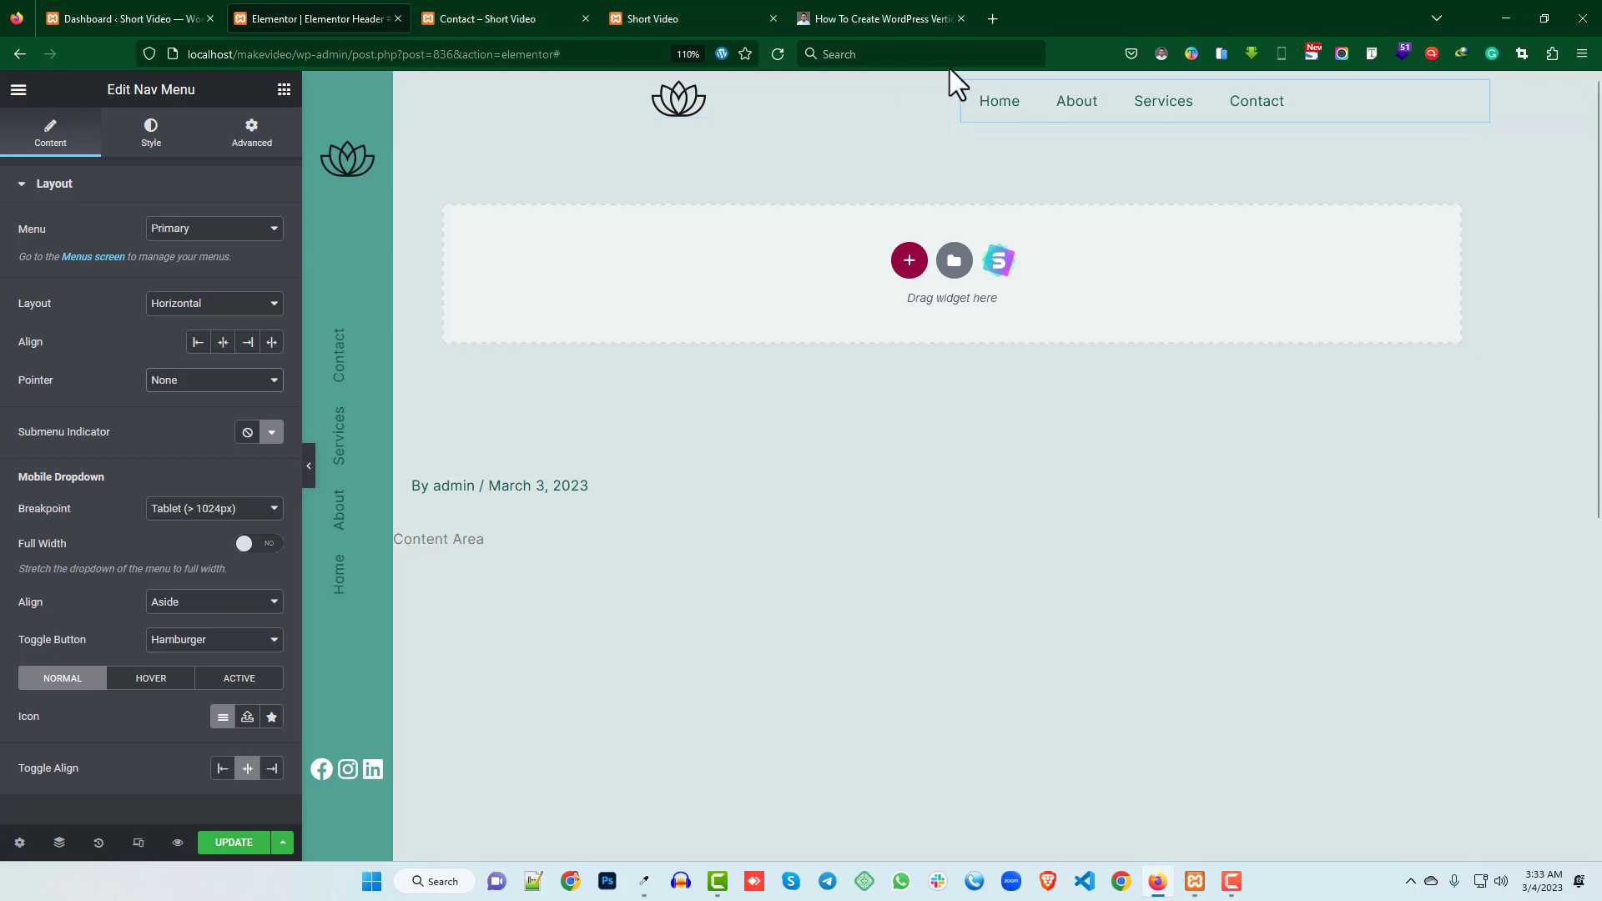
# - Give the new horizontal header section a classic background with the sidebar's green colour #53a292
pyautogui.click(19, 842)
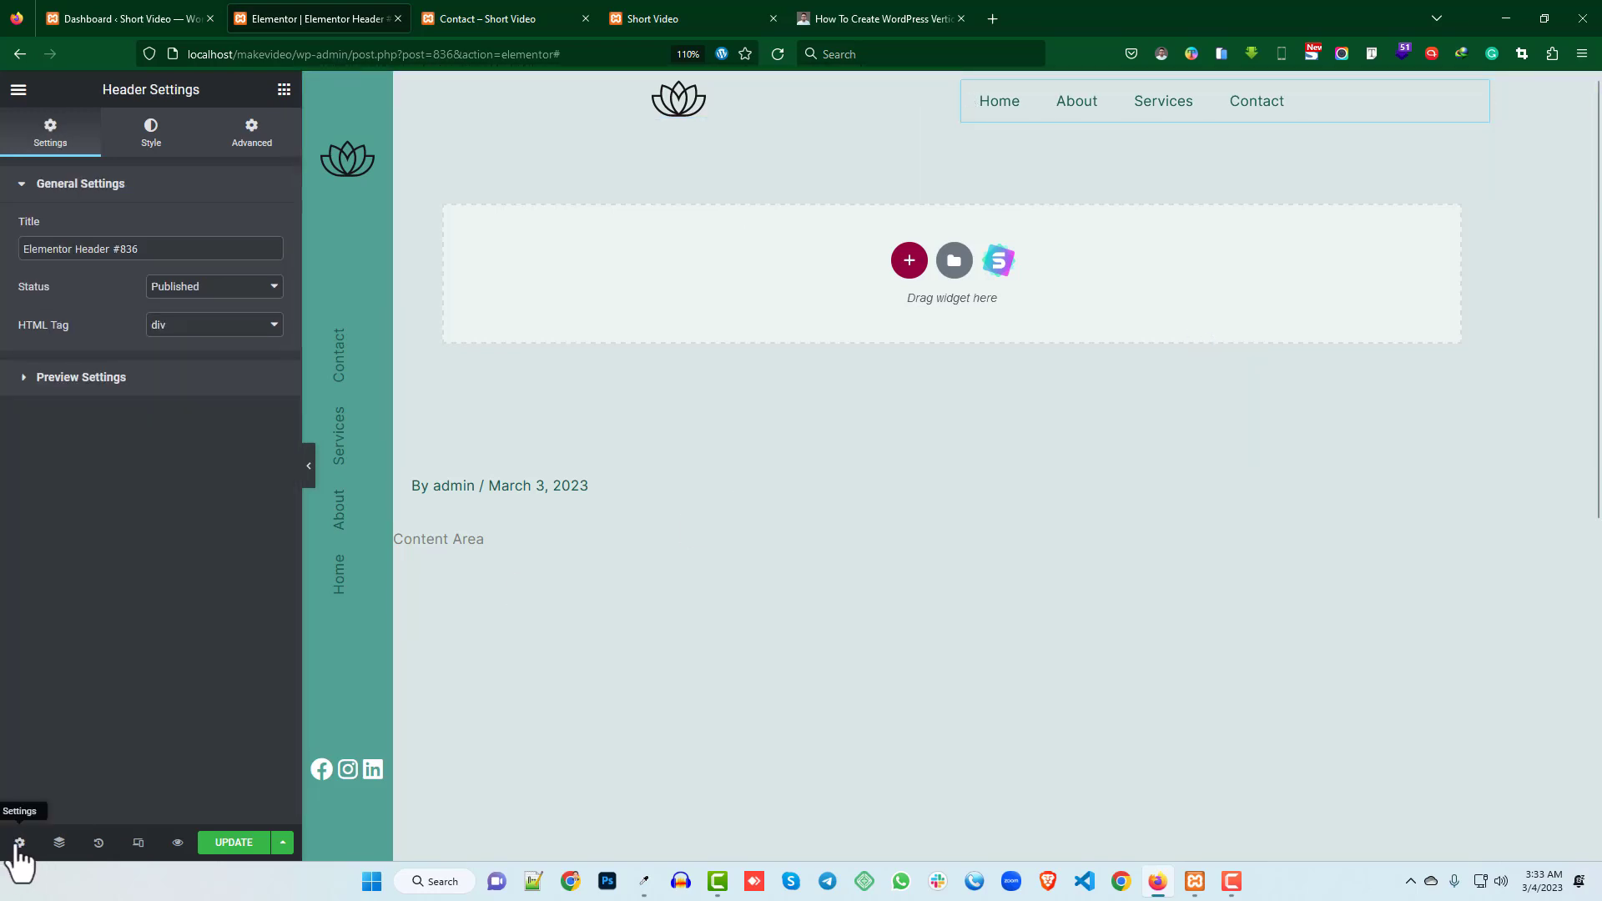
pyautogui.click(58, 842)
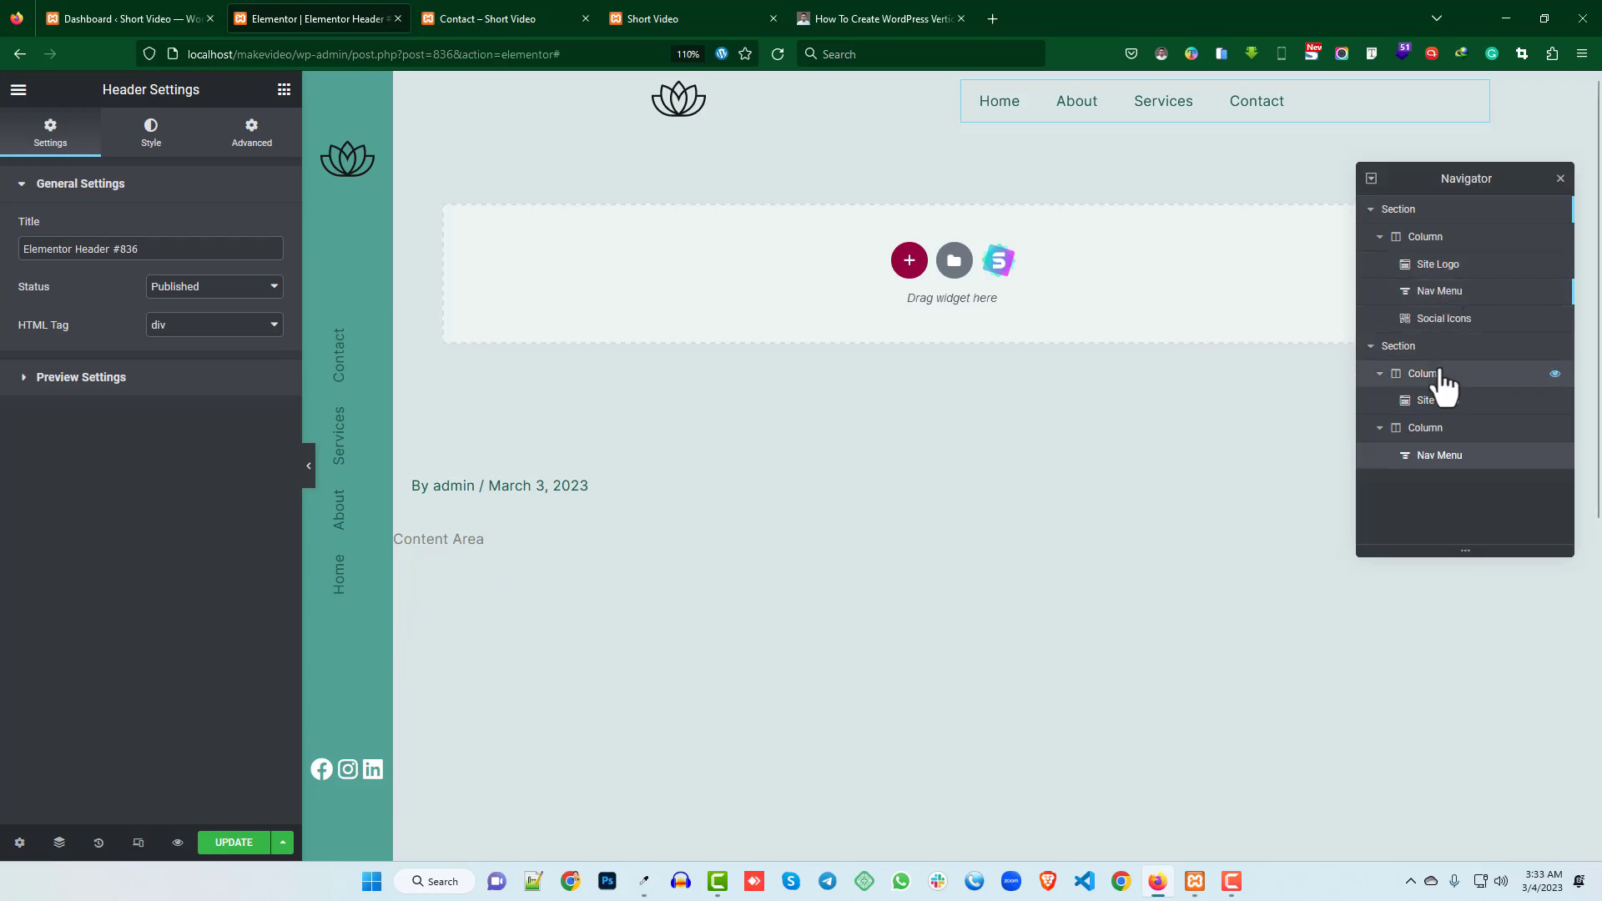
pyautogui.click(1419, 345)
pyautogui.click(151, 134)
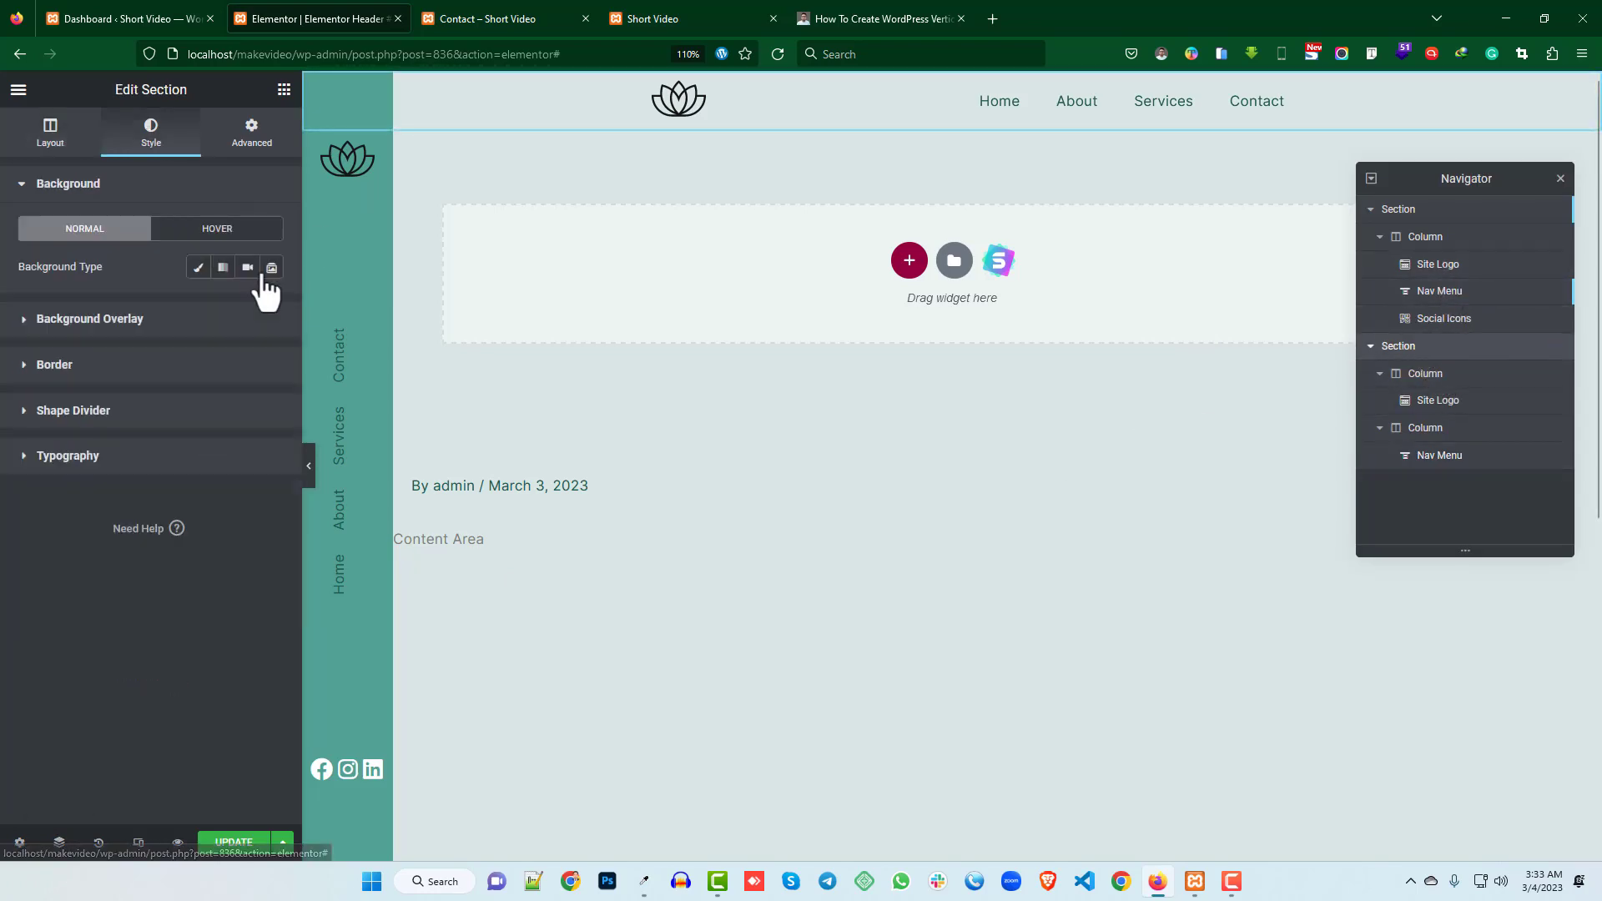
pyautogui.click(198, 267)
pyautogui.click(271, 304)
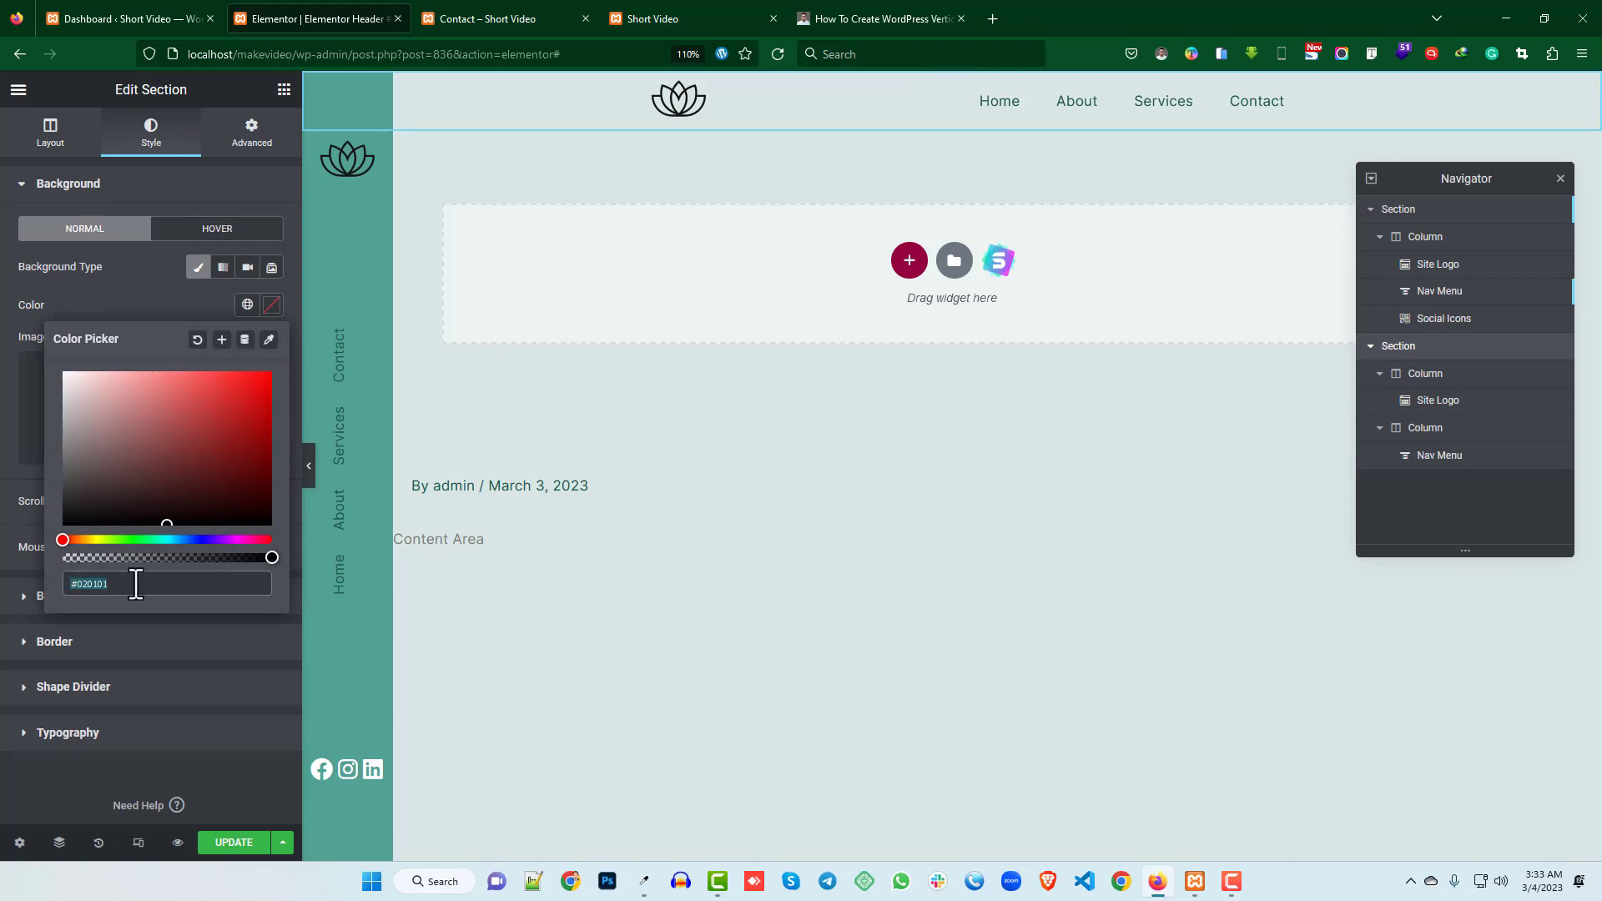
pyautogui.press('super+v')
pyautogui.scroll(-4, 210, 482)
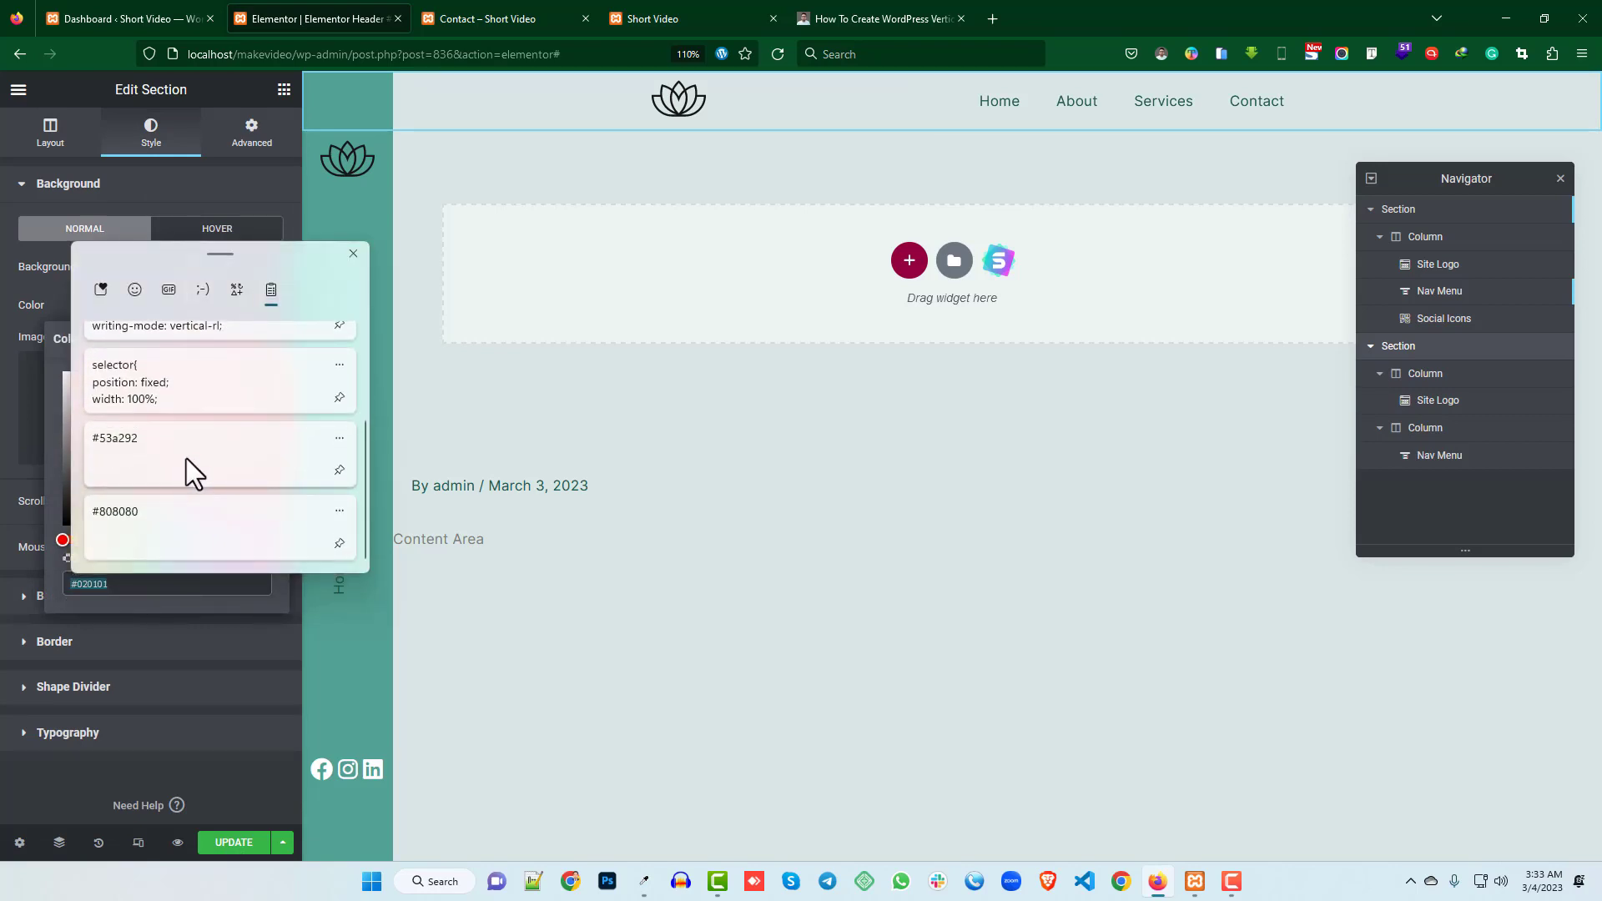
pyautogui.click(187, 459)
pyautogui.click(8, 468)
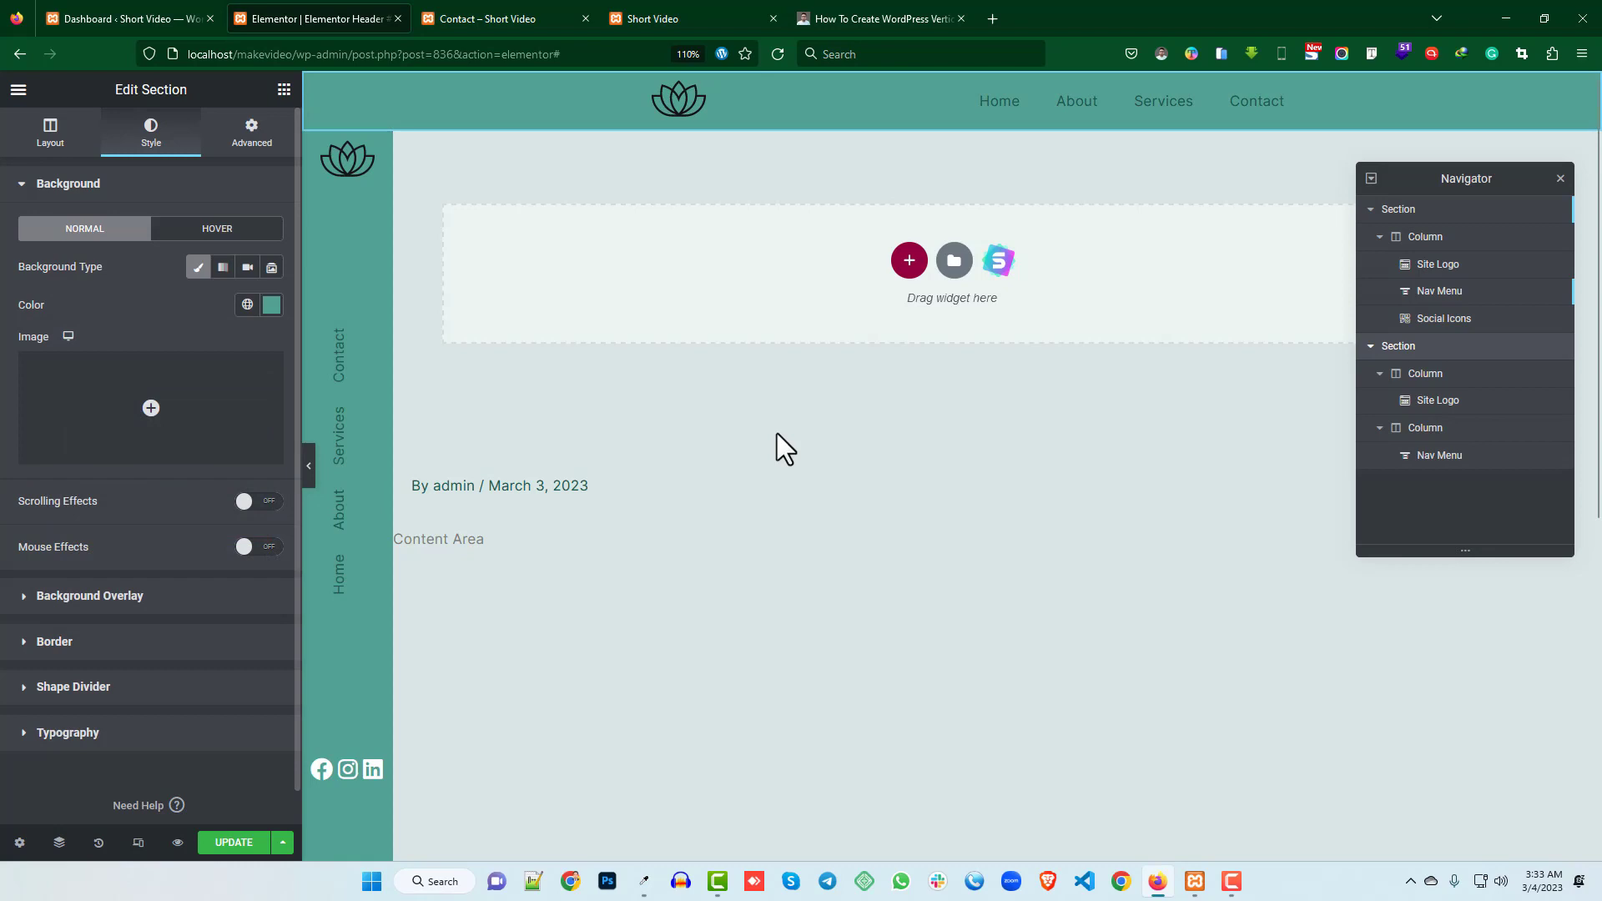
pyautogui.click(1000, 501)
pyautogui.click(1560, 179)
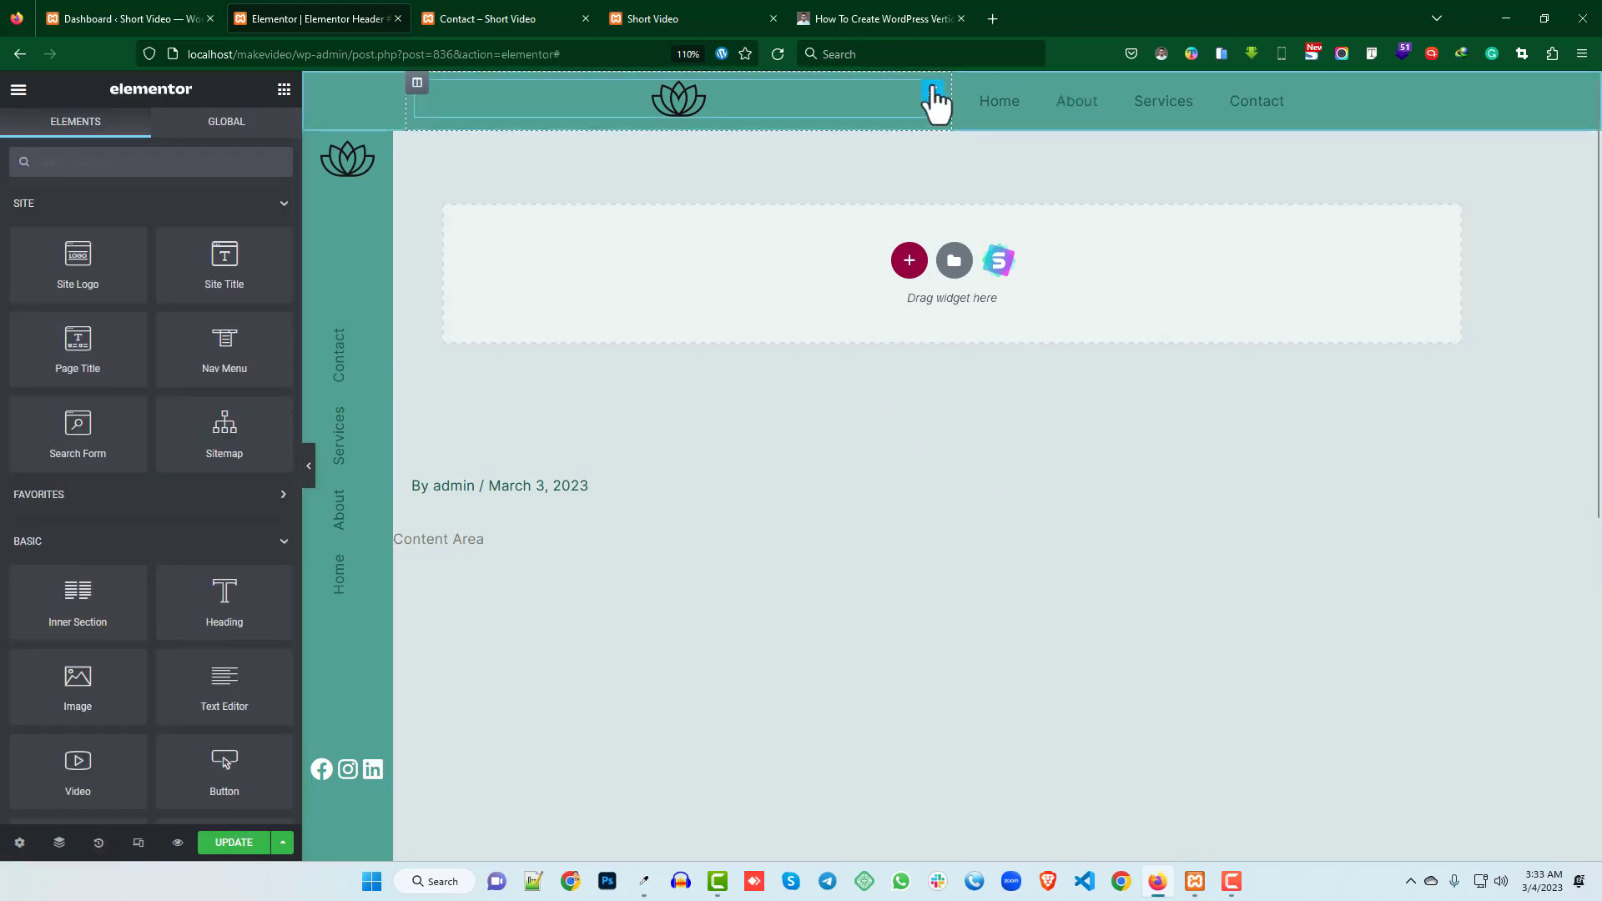
# - Hide the horizontal logo-and-menu section on desktop through its responsive visibility settings
pyautogui.click(58, 843)
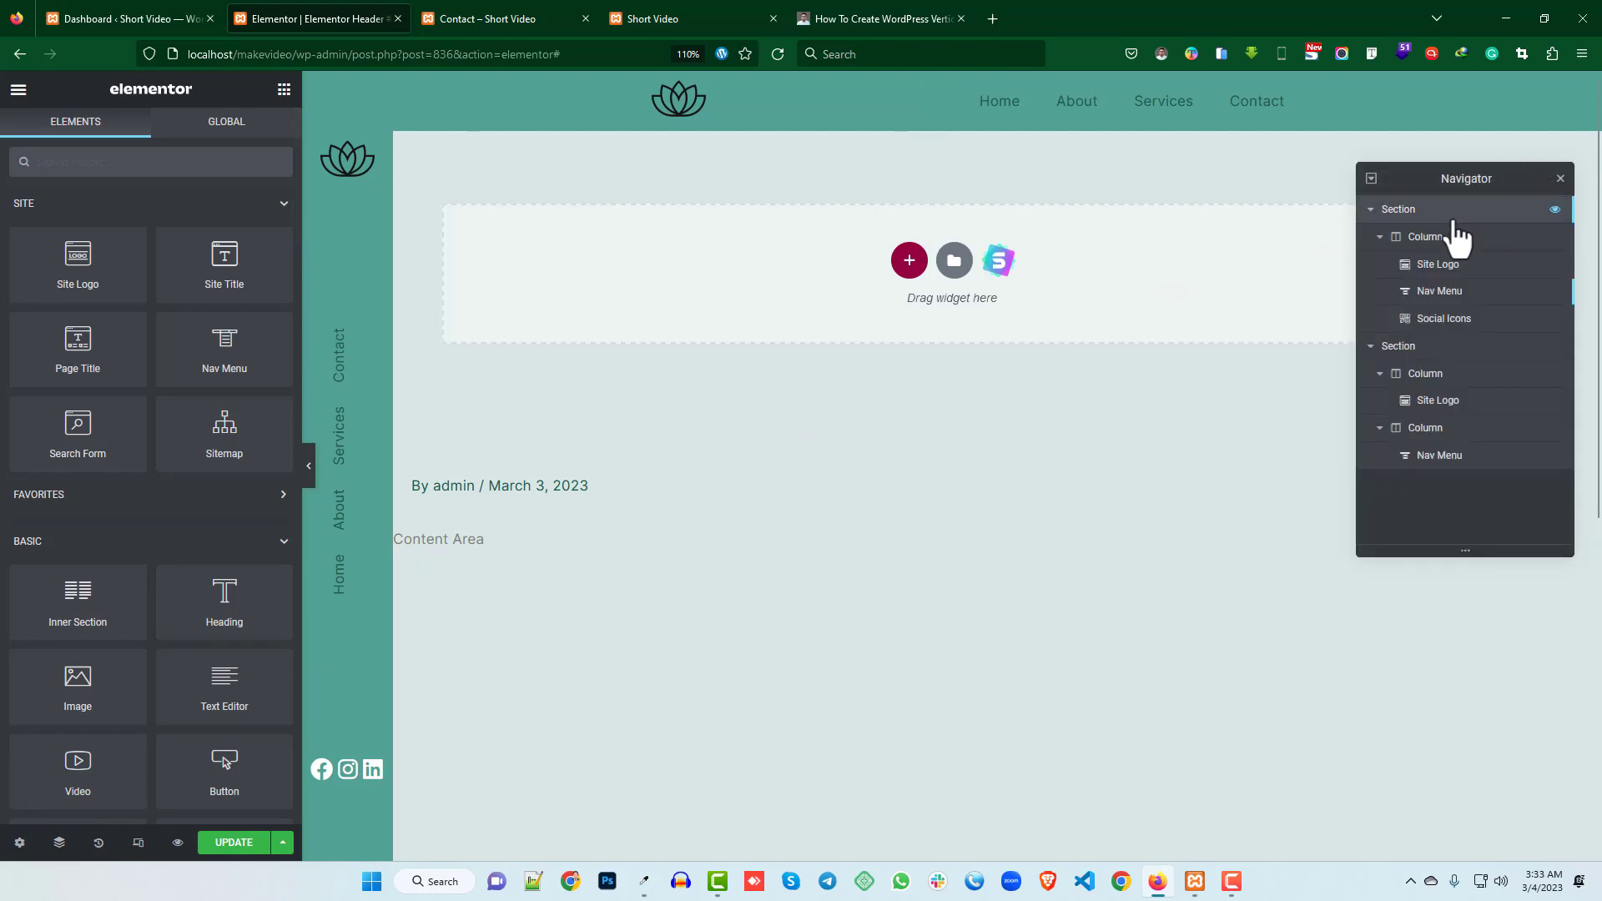
pyautogui.click(1419, 349)
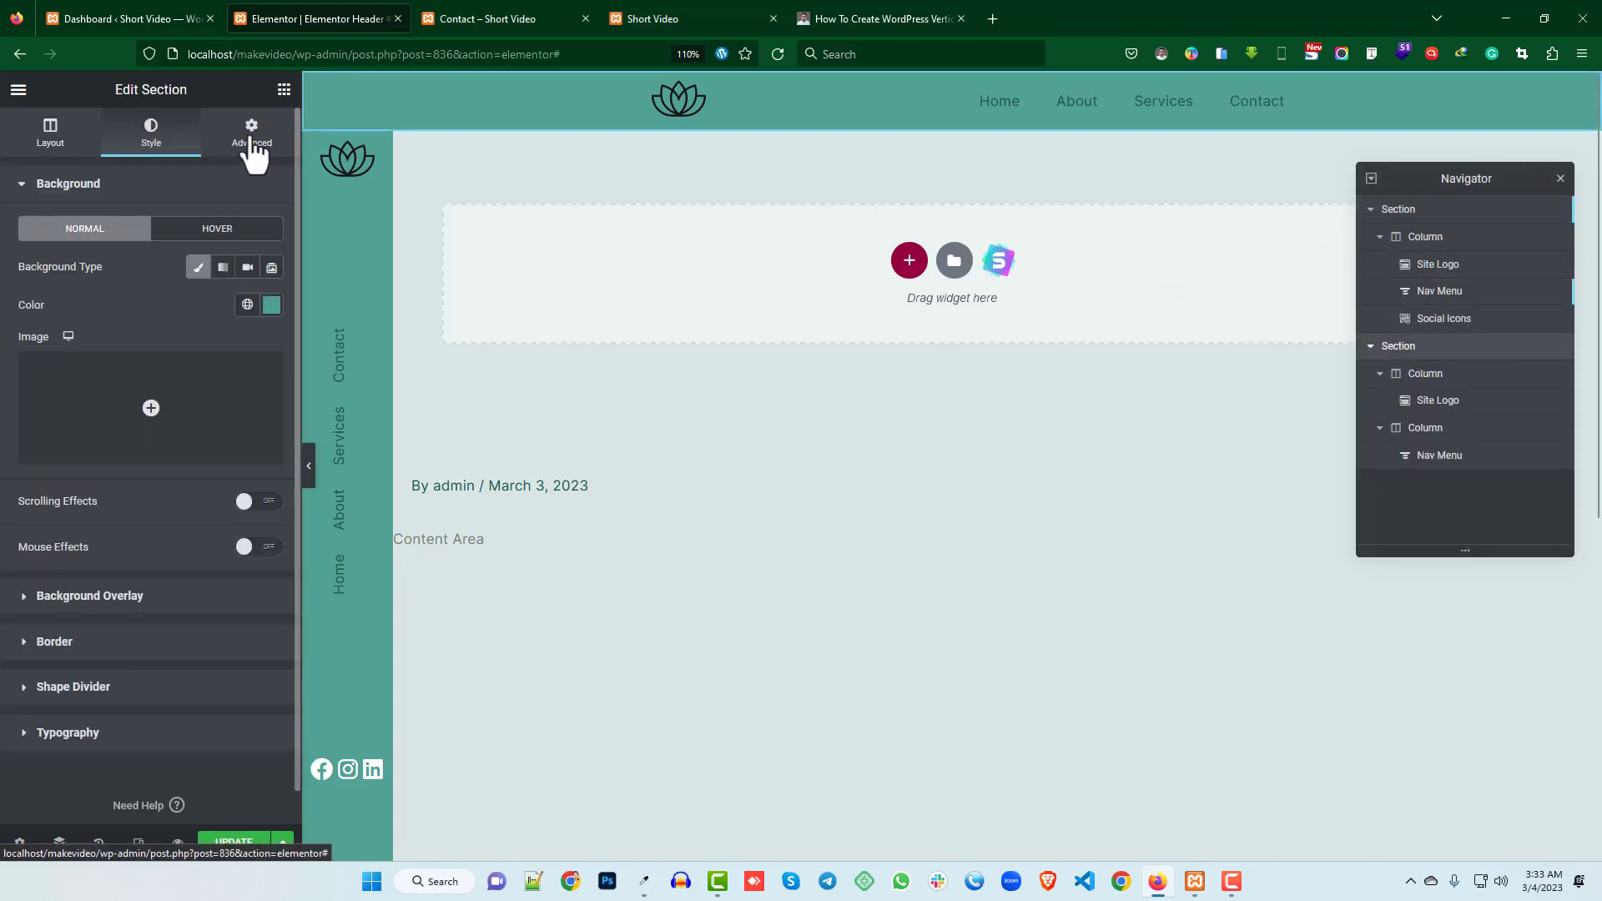
pyautogui.click(252, 138)
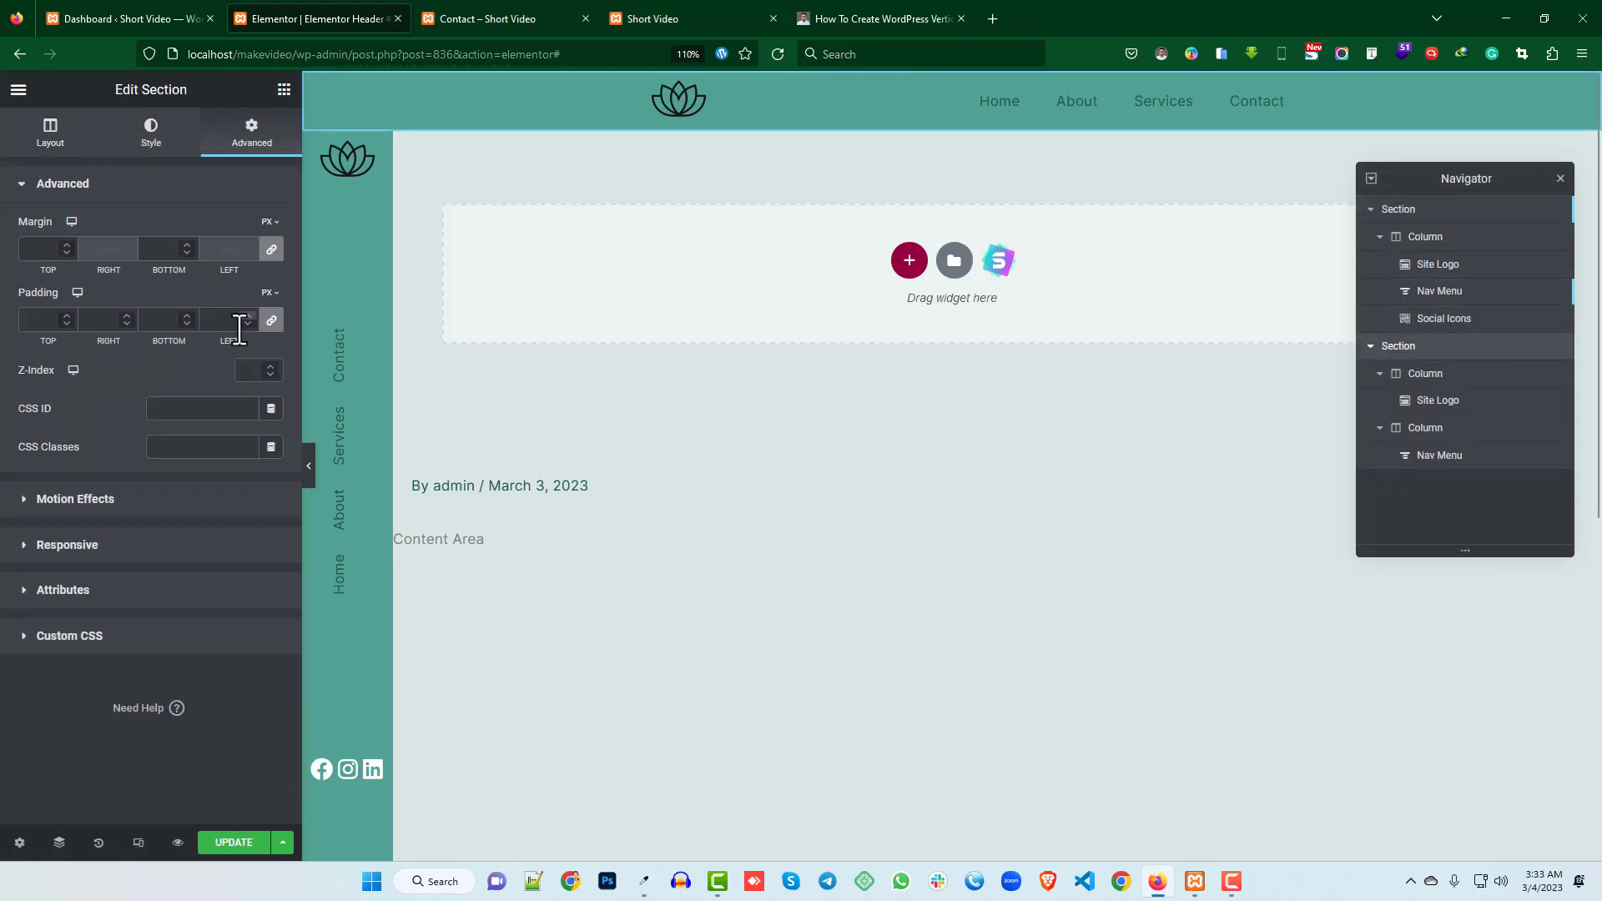
pyautogui.click(102, 549)
pyautogui.click(246, 461)
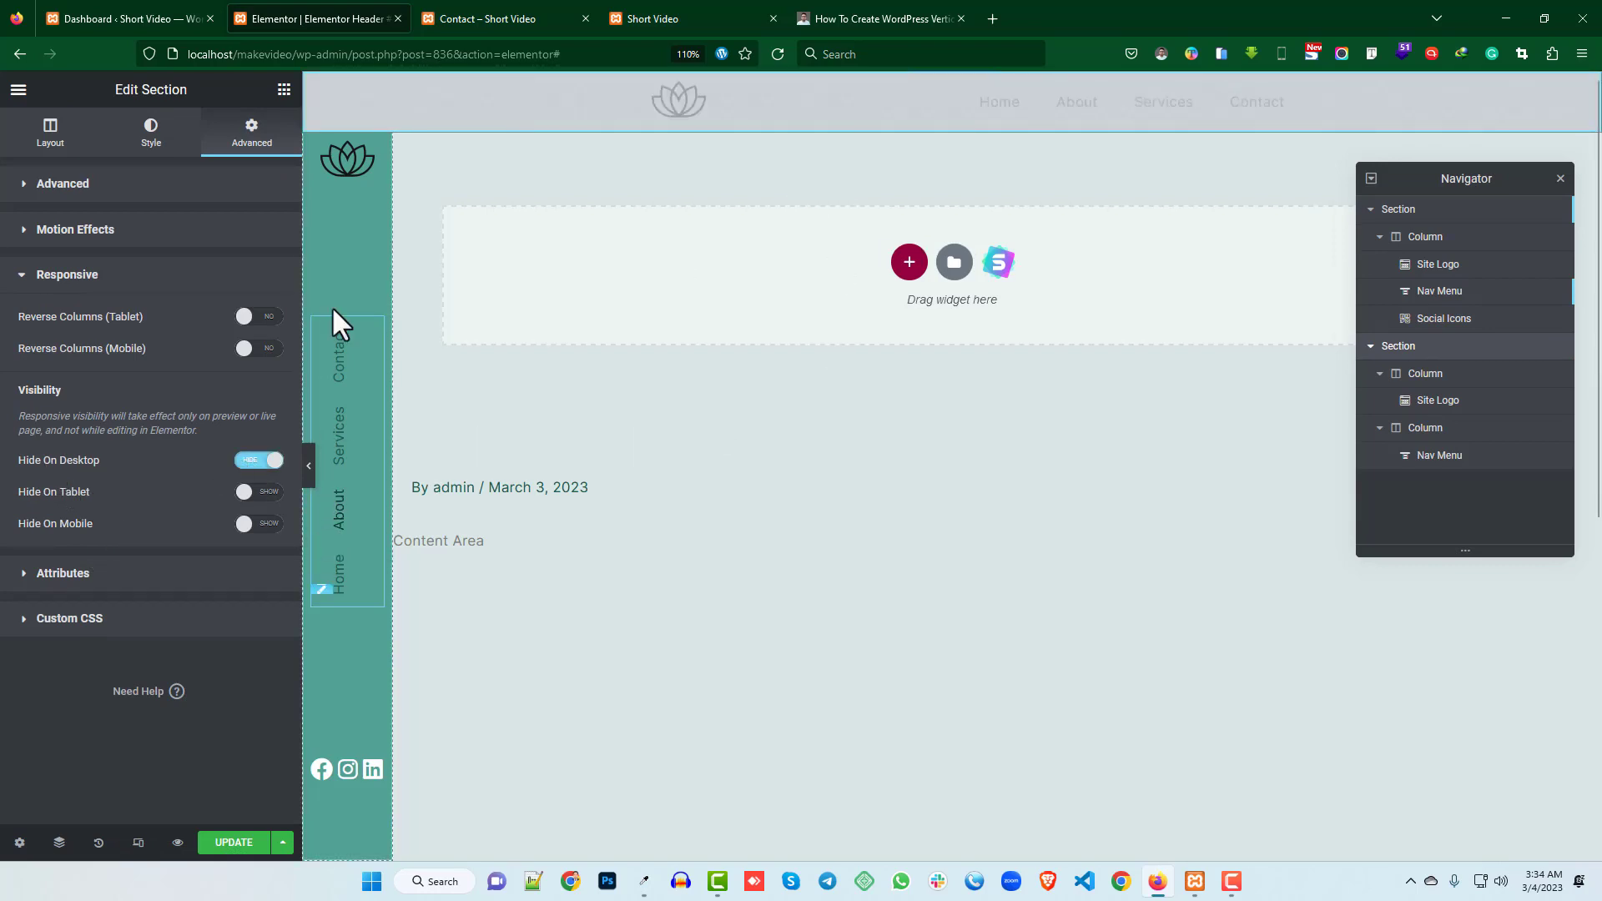
# - Hide the vertical sidebar section on tablet and mobile, and update the header template
pyautogui.click(1423, 215)
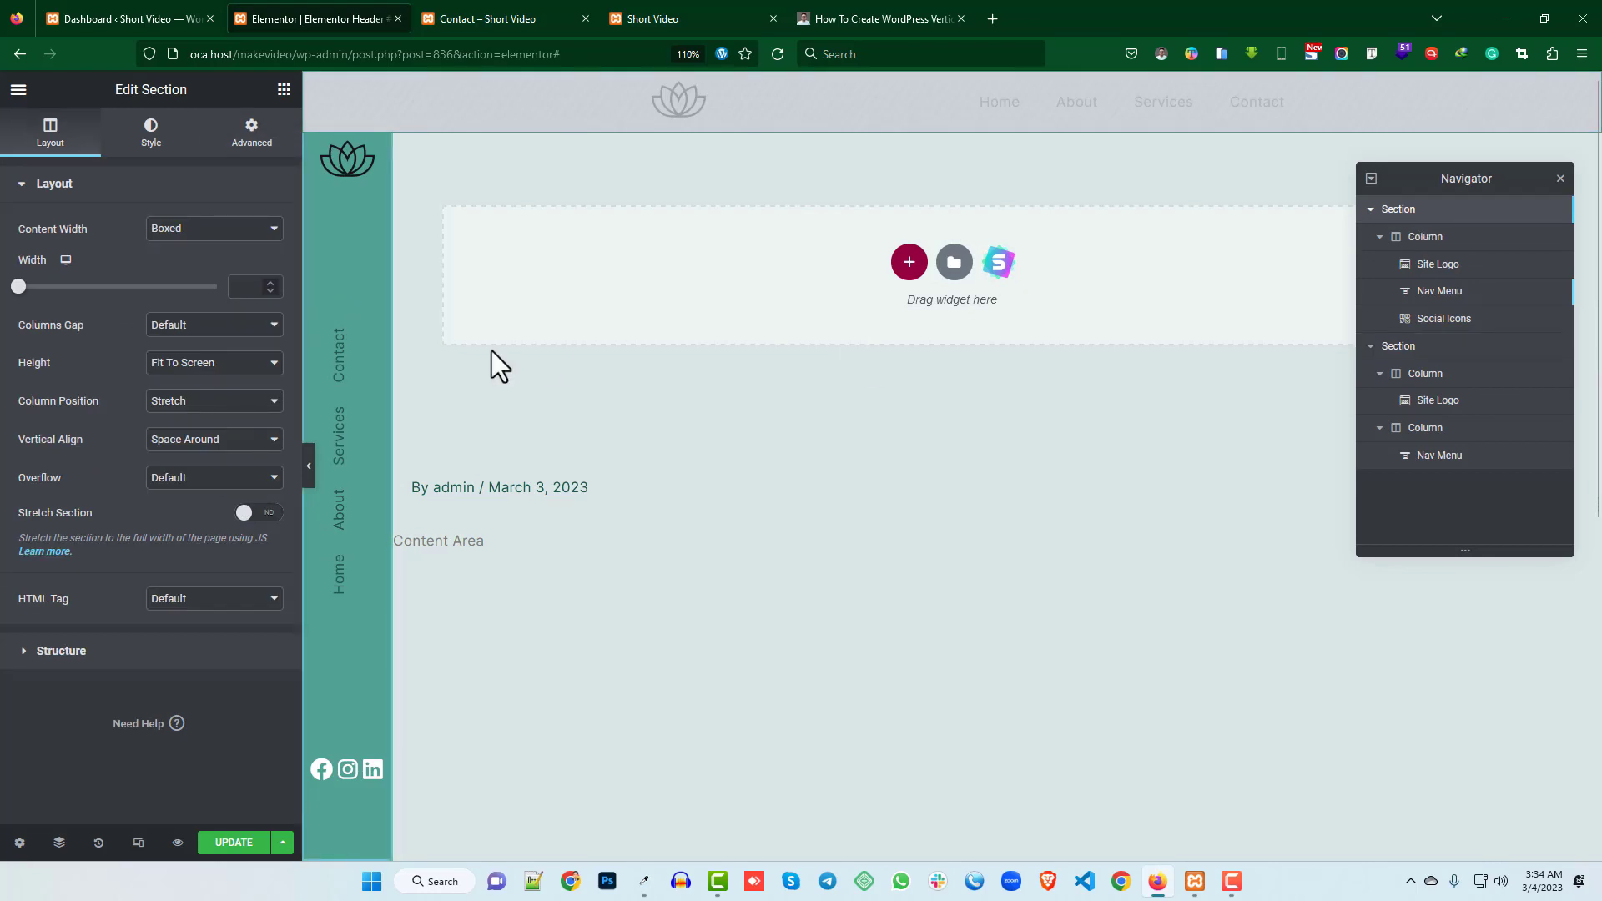
pyautogui.click(249, 140)
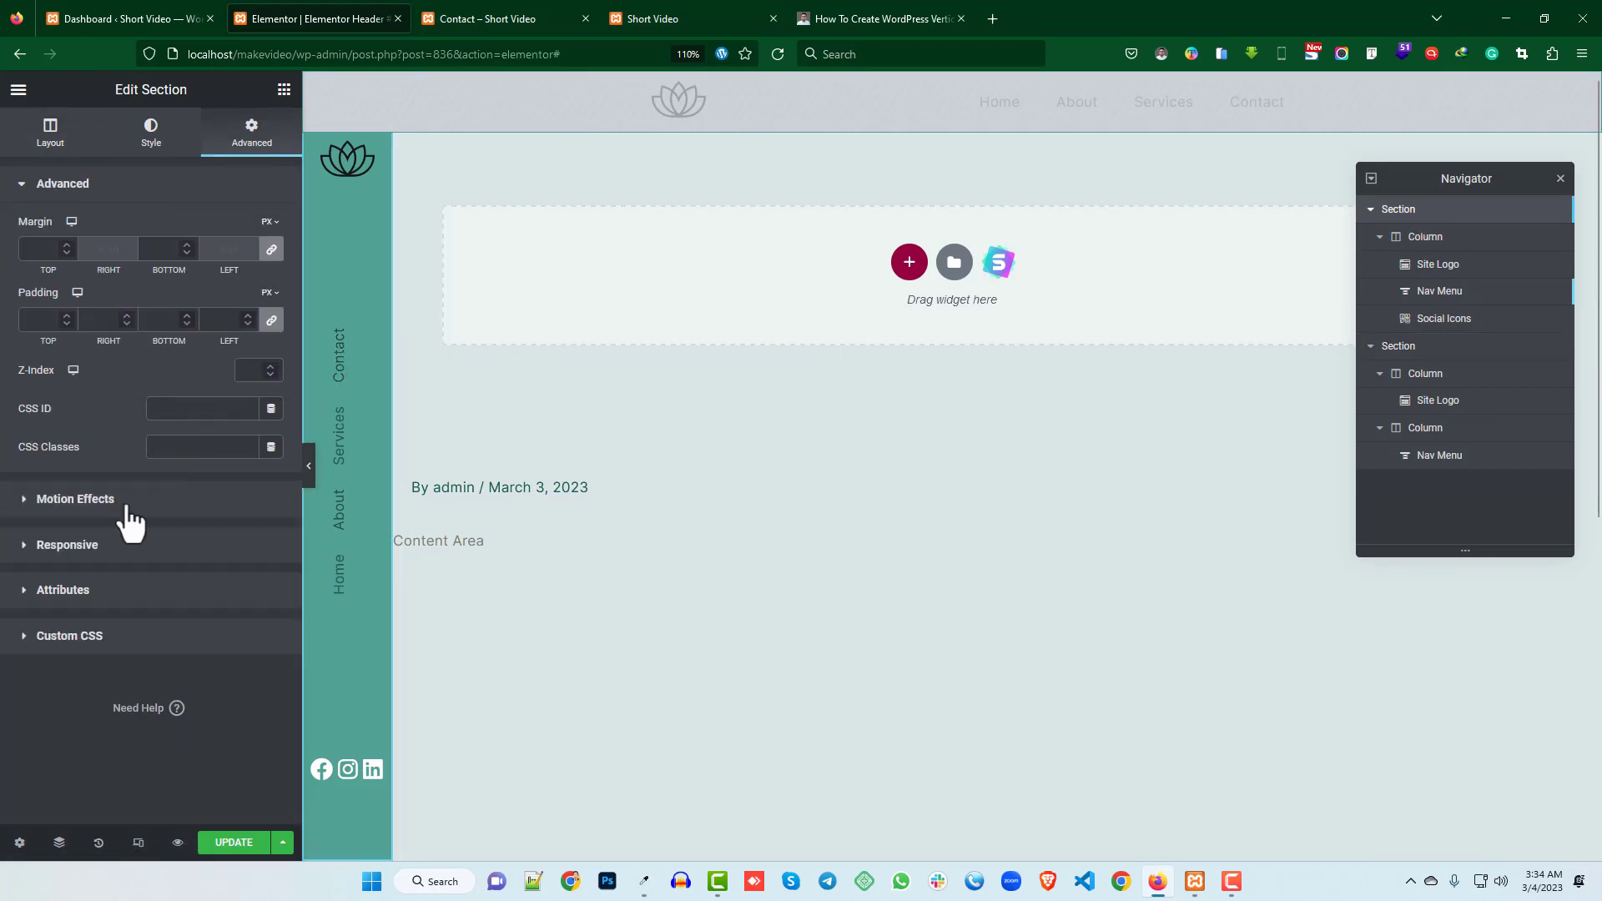
pyautogui.click(87, 546)
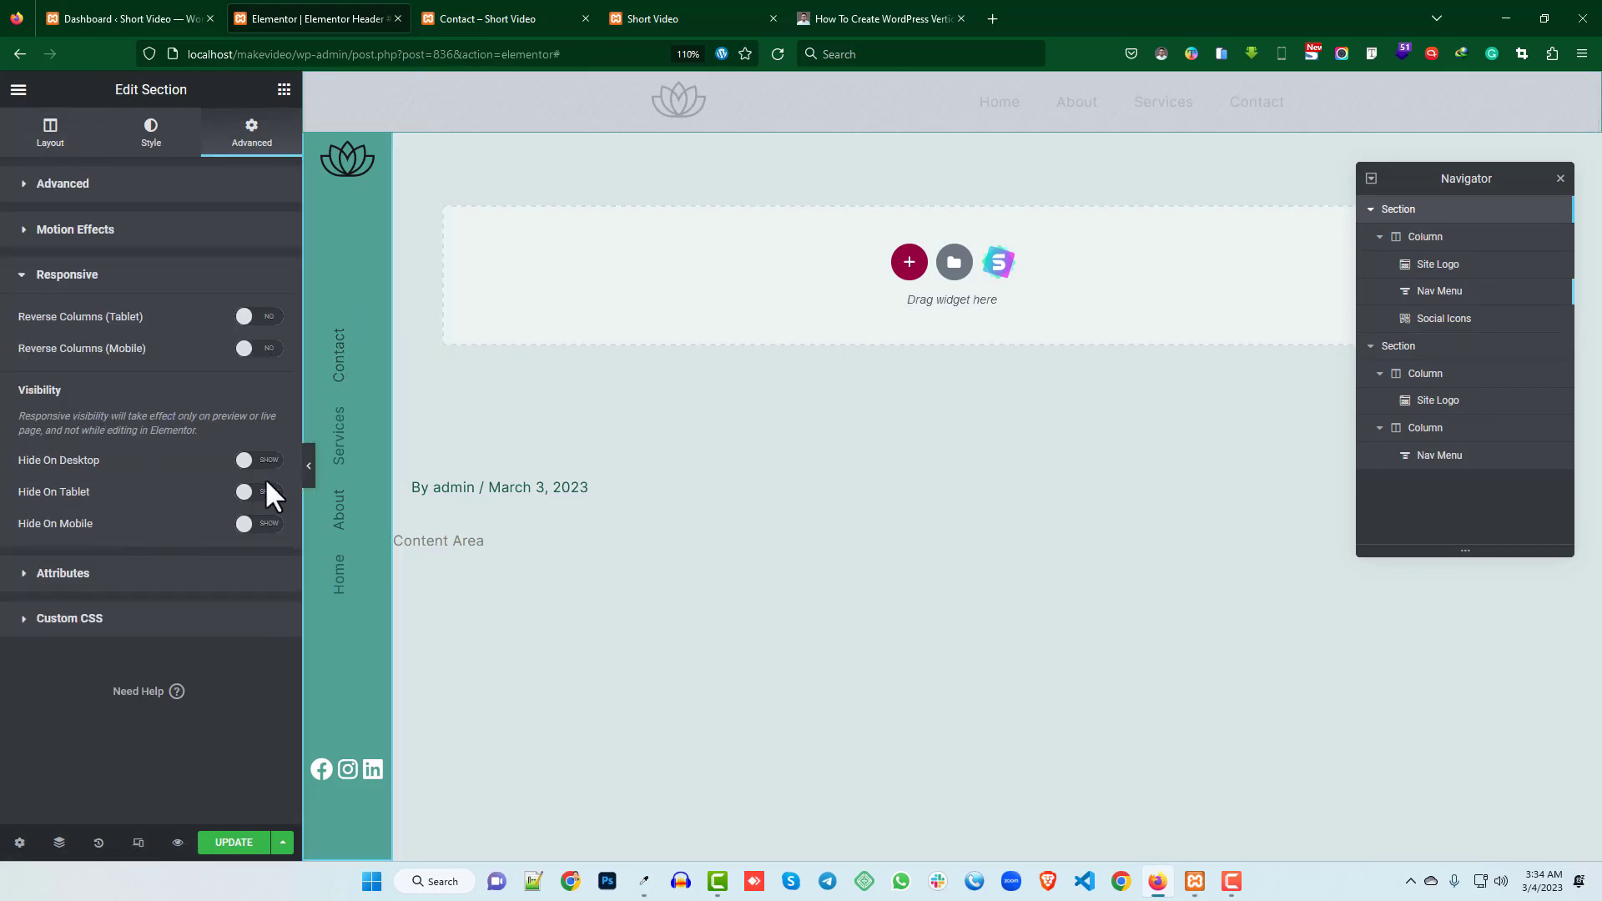
pyautogui.click(260, 524)
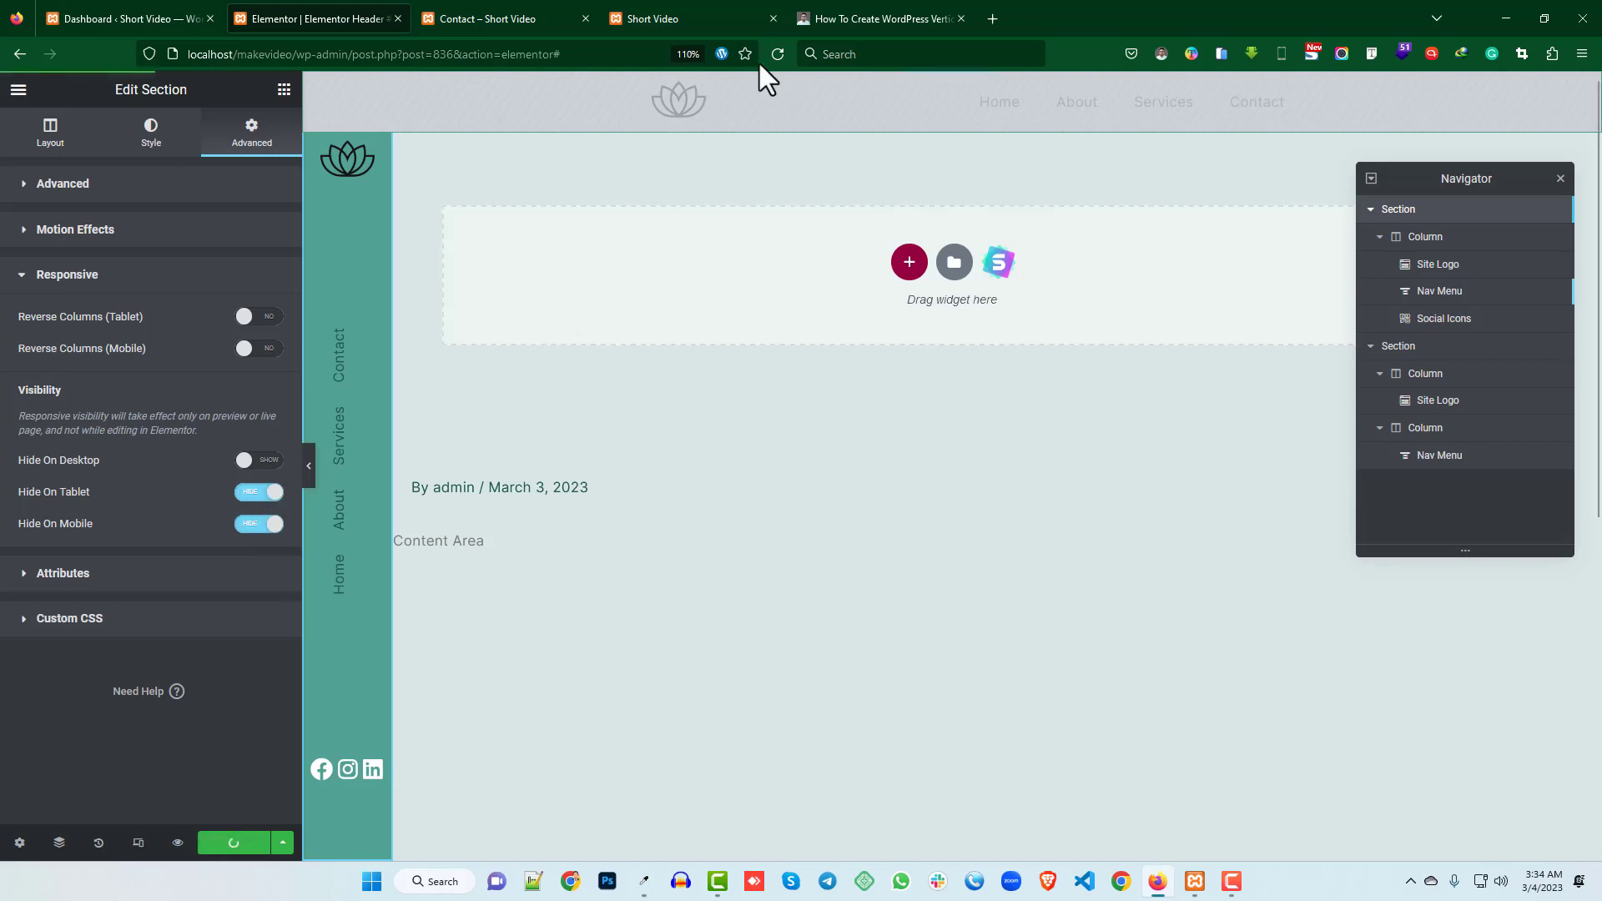
# - Switch to the Contact page and check the sidebar header at desktop width while going through the page
pyautogui.hotkey('ctrl', 'Tab')
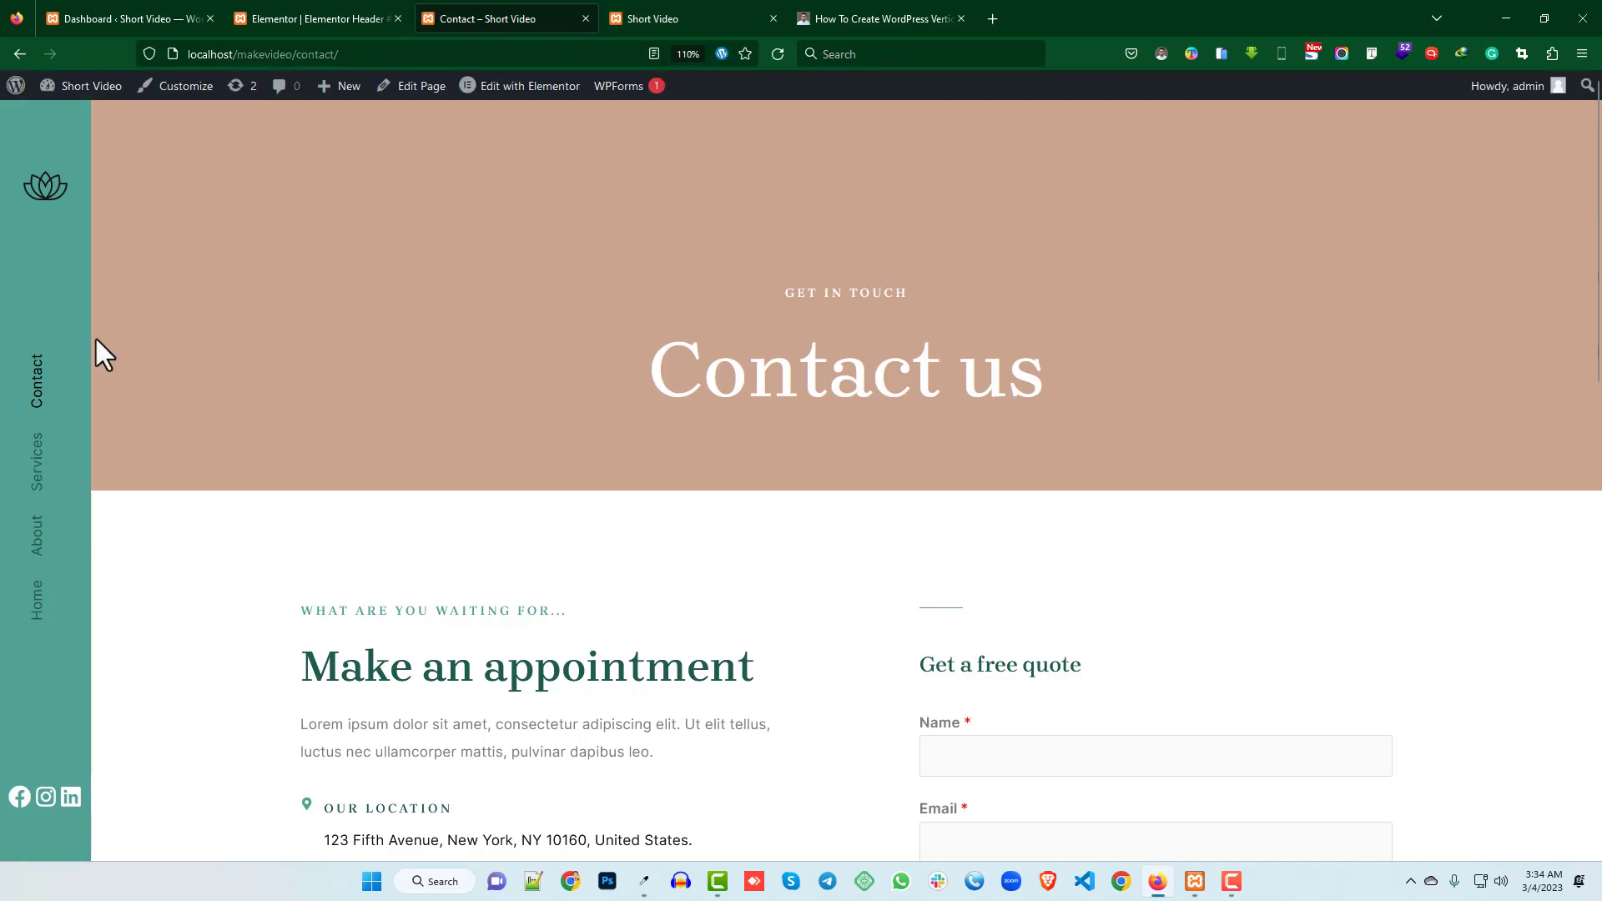
pyautogui.scroll(-5, 422, 402)
pyautogui.scroll(-5, 422, 402)
pyautogui.scroll(10, 417, 409)
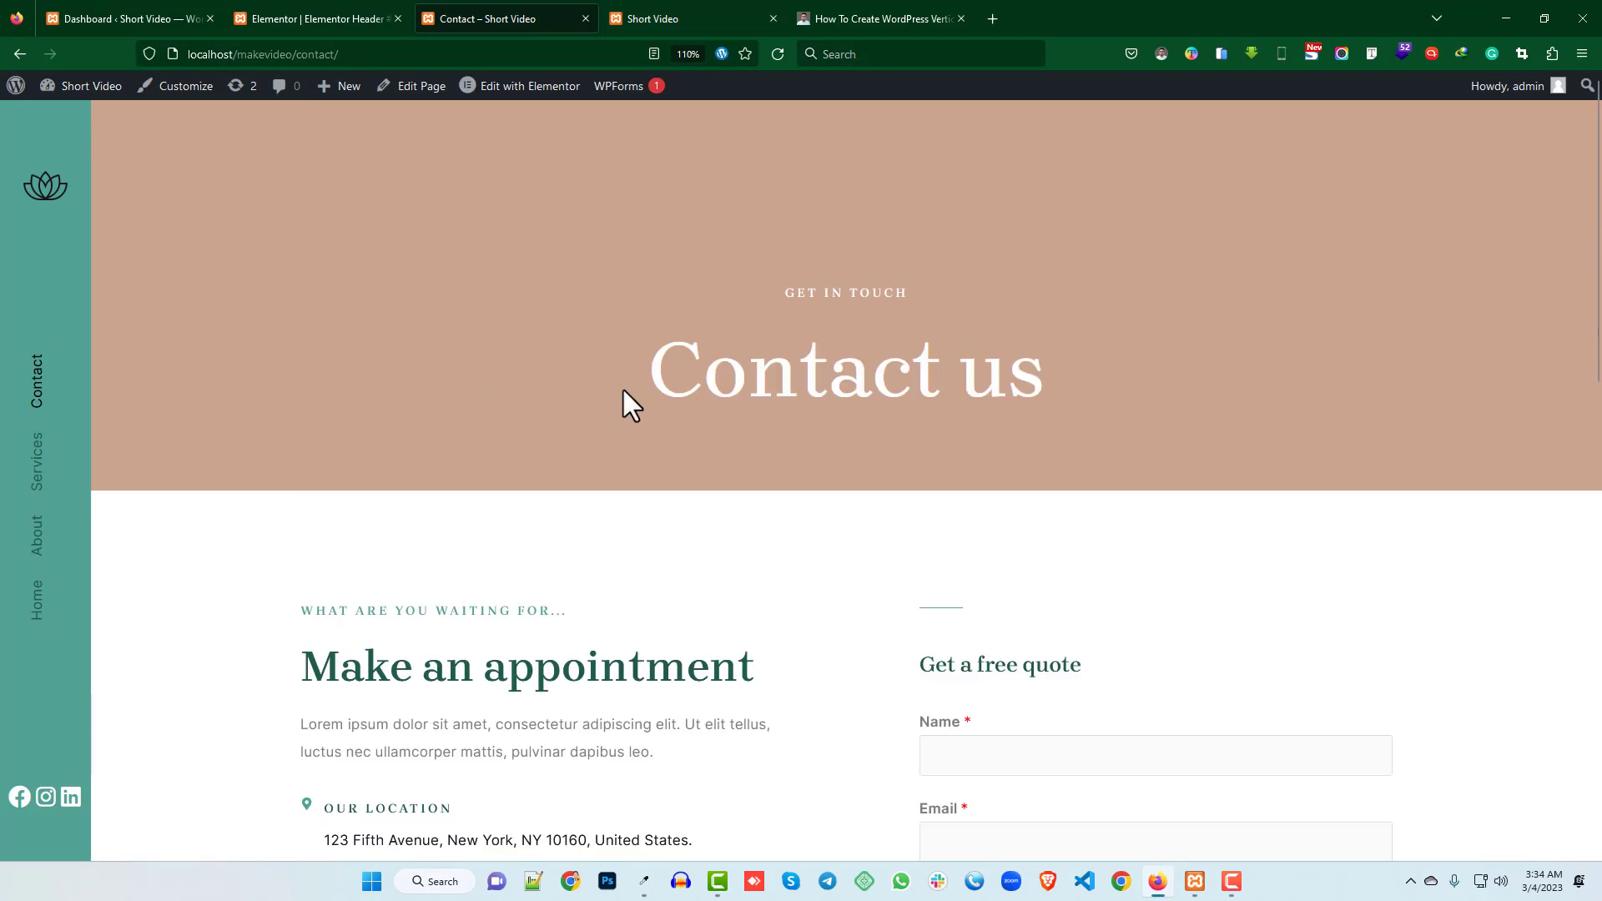
# - Preview the Contact page in responsive design mode at a width of 992 px, and narrow it to about 868 px
pyautogui.hotkey('ctrl', 'shift', 'm')
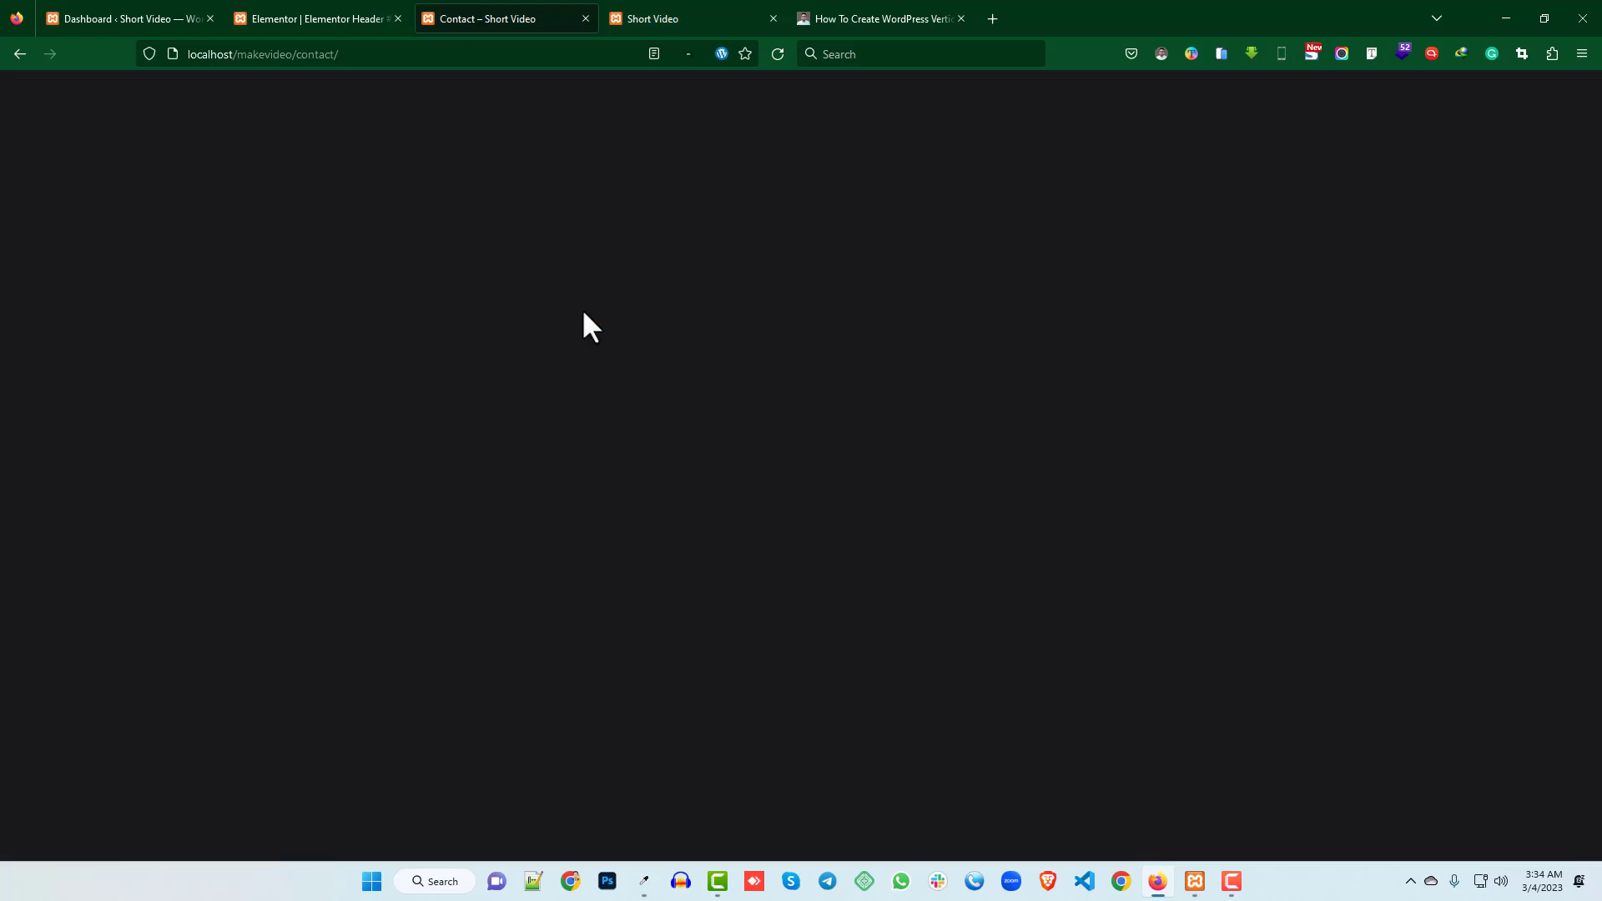
pyautogui.doubleClick(612, 83)
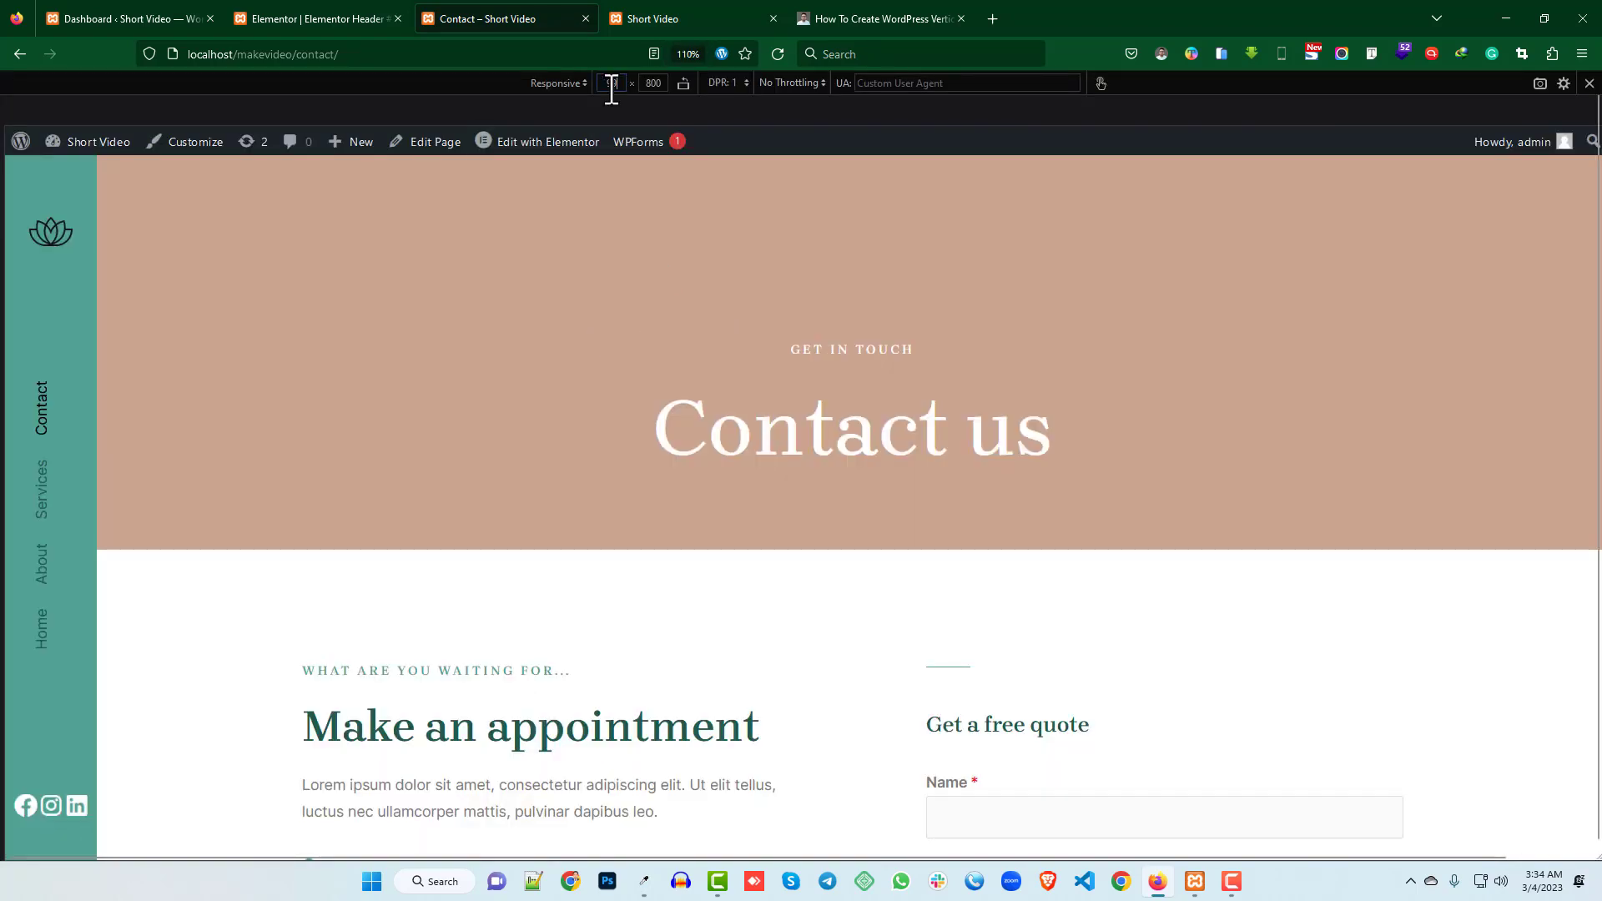
pyautogui.write('992')
pyautogui.press('Return')
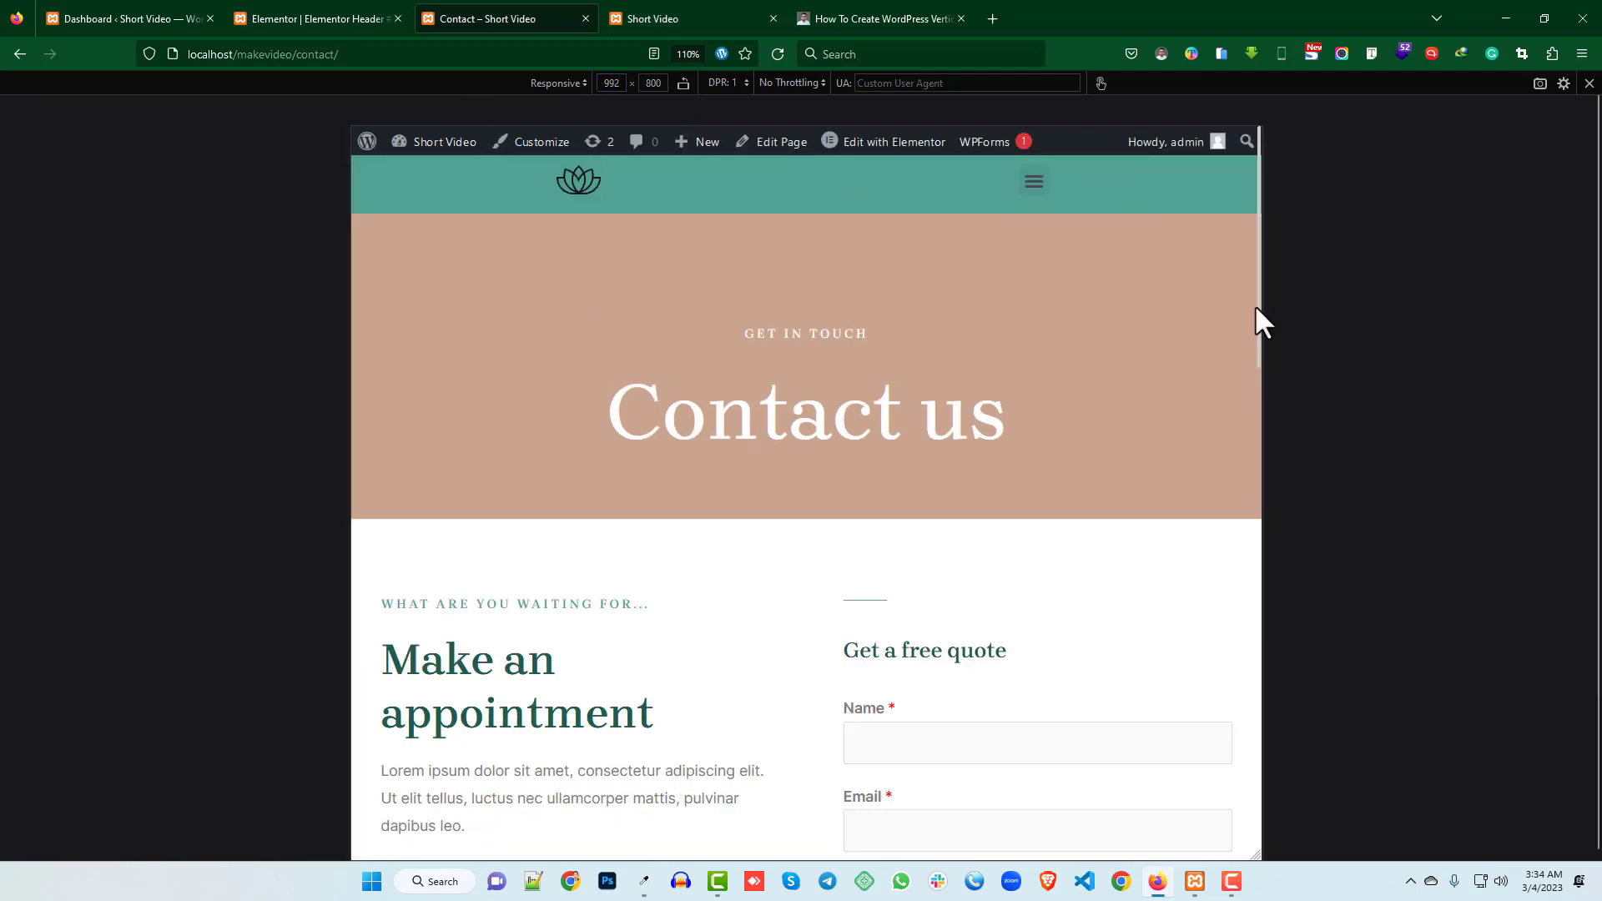
pyautogui.moveTo(1259, 308); pyautogui.dragTo(1202, 307)
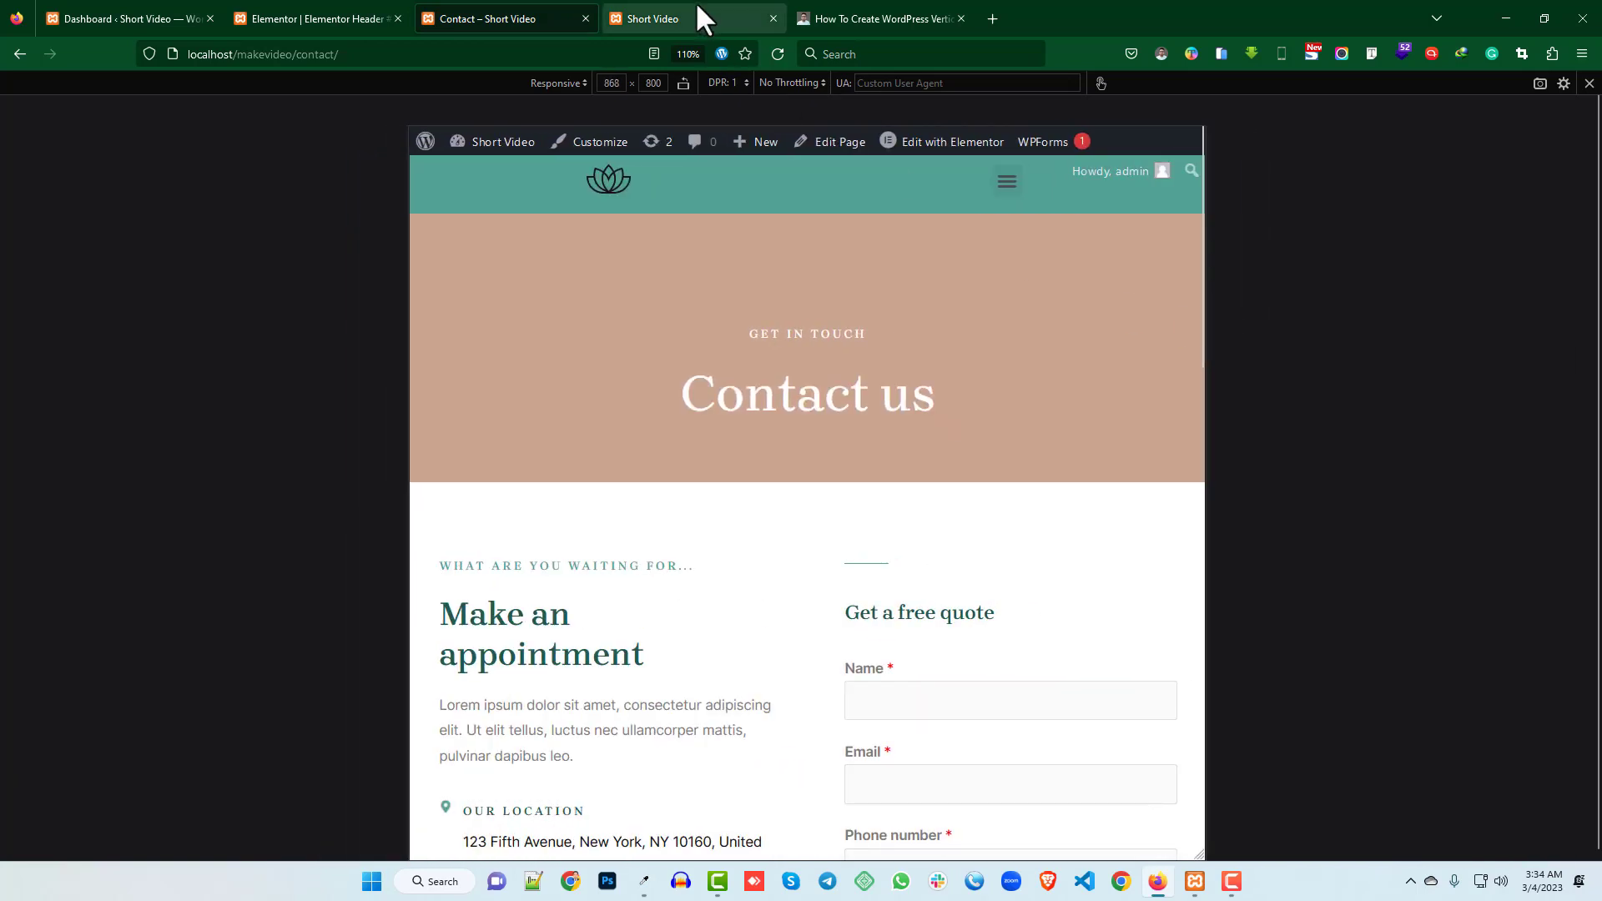
# - In the Elementor editor's mobile view, set both columns of the horizontal header section to 50% width and update the template
pyautogui.click(302, 15)
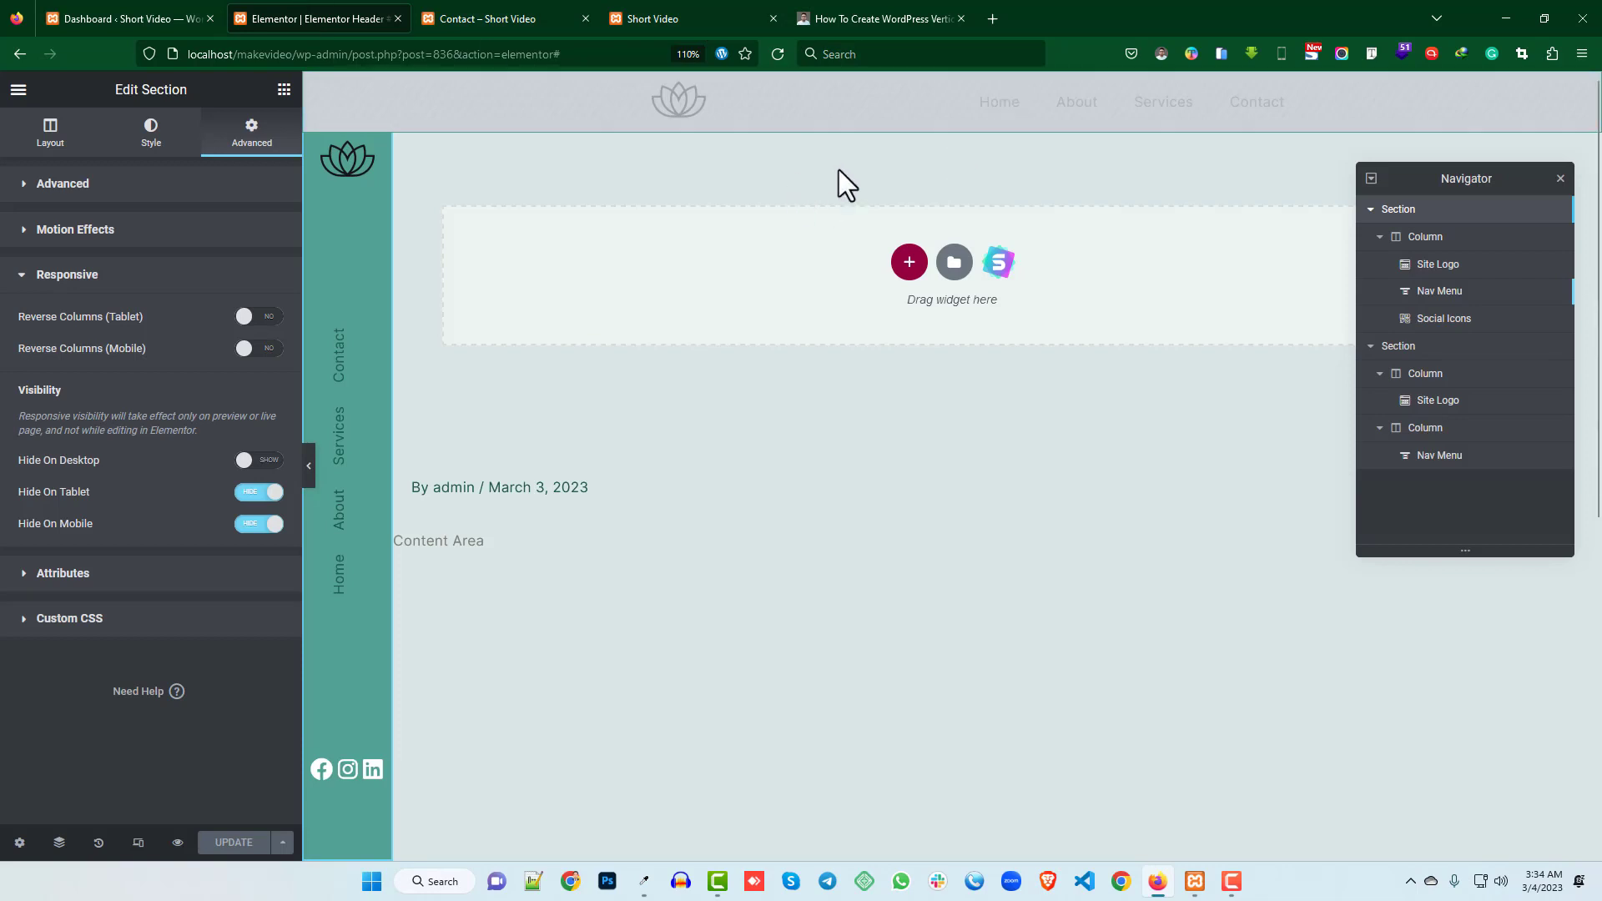
pyautogui.click(138, 842)
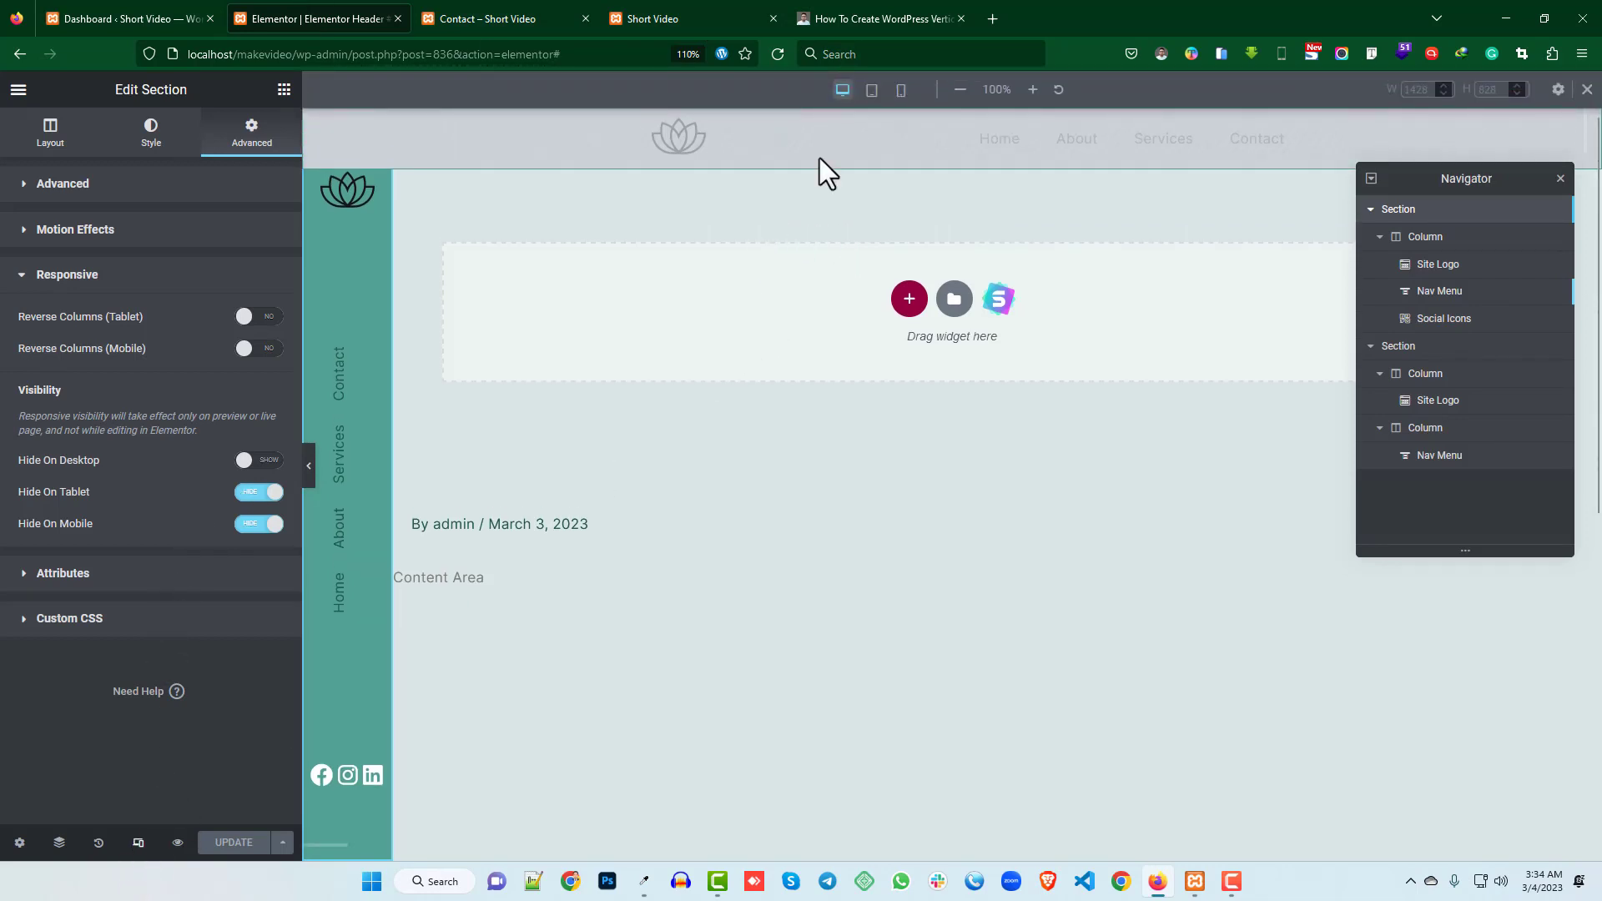
pyautogui.click(901, 89)
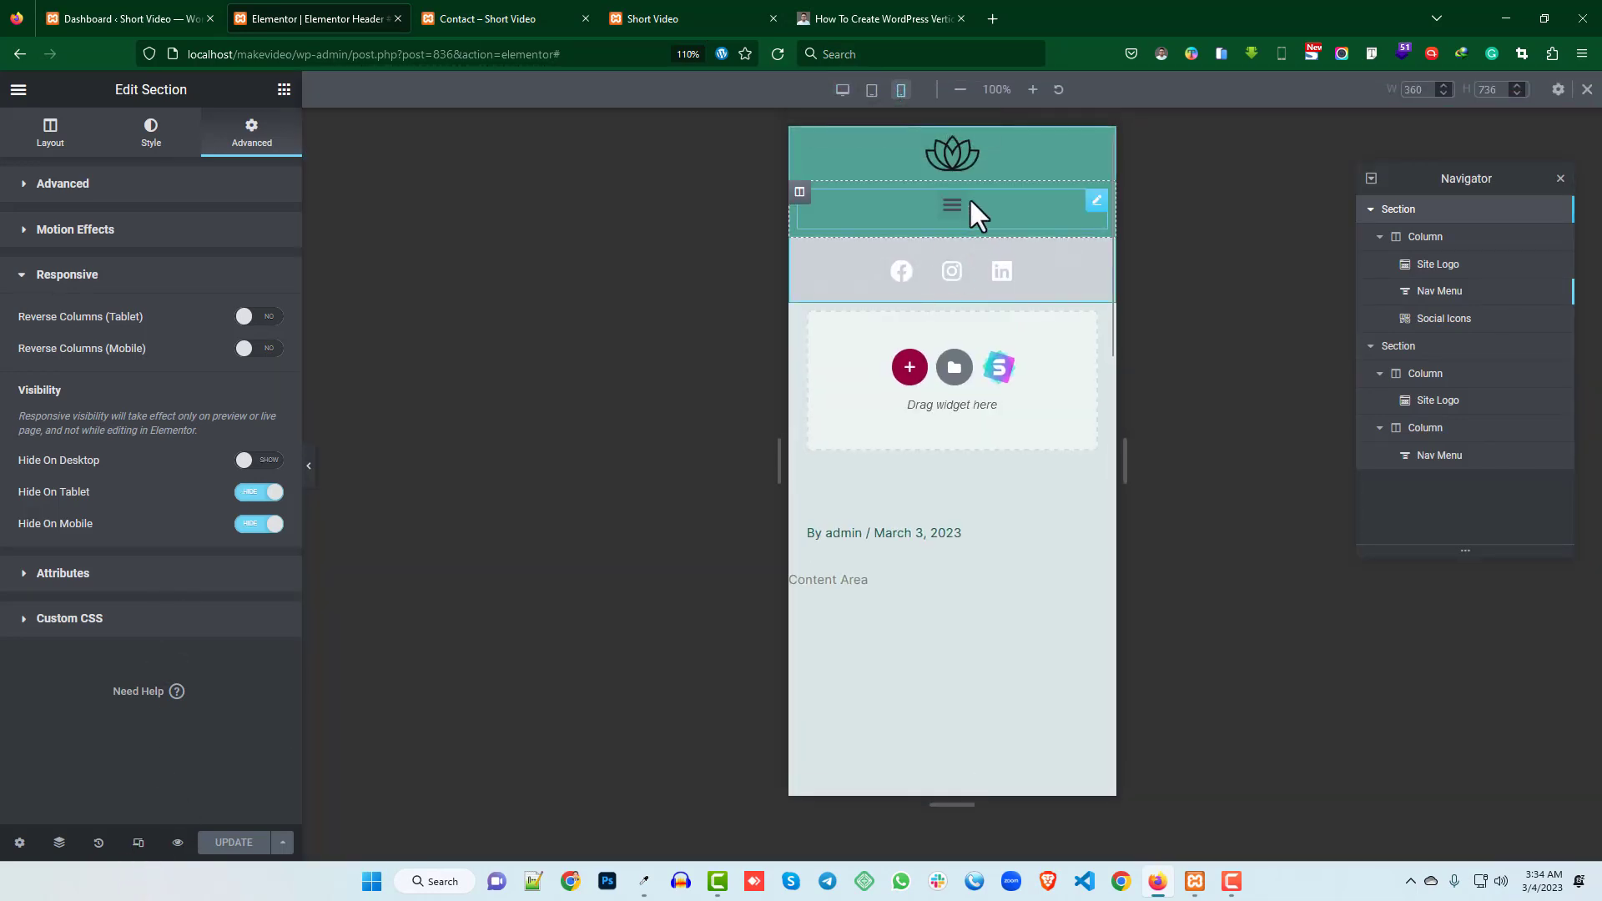
pyautogui.click(799, 193)
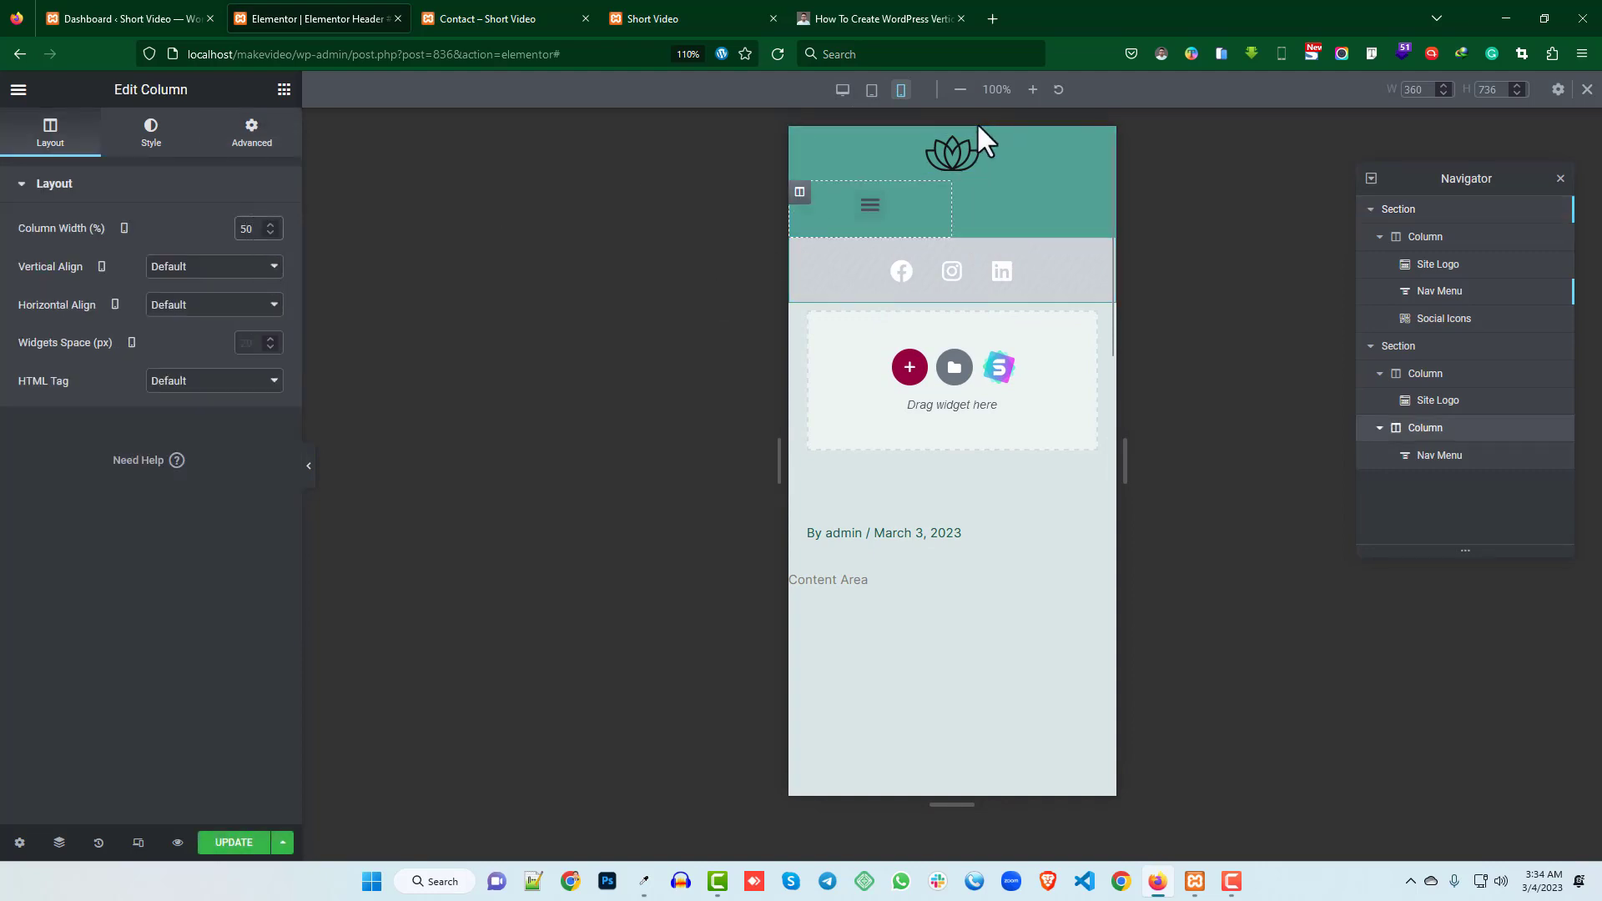
pyautogui.click(801, 138)
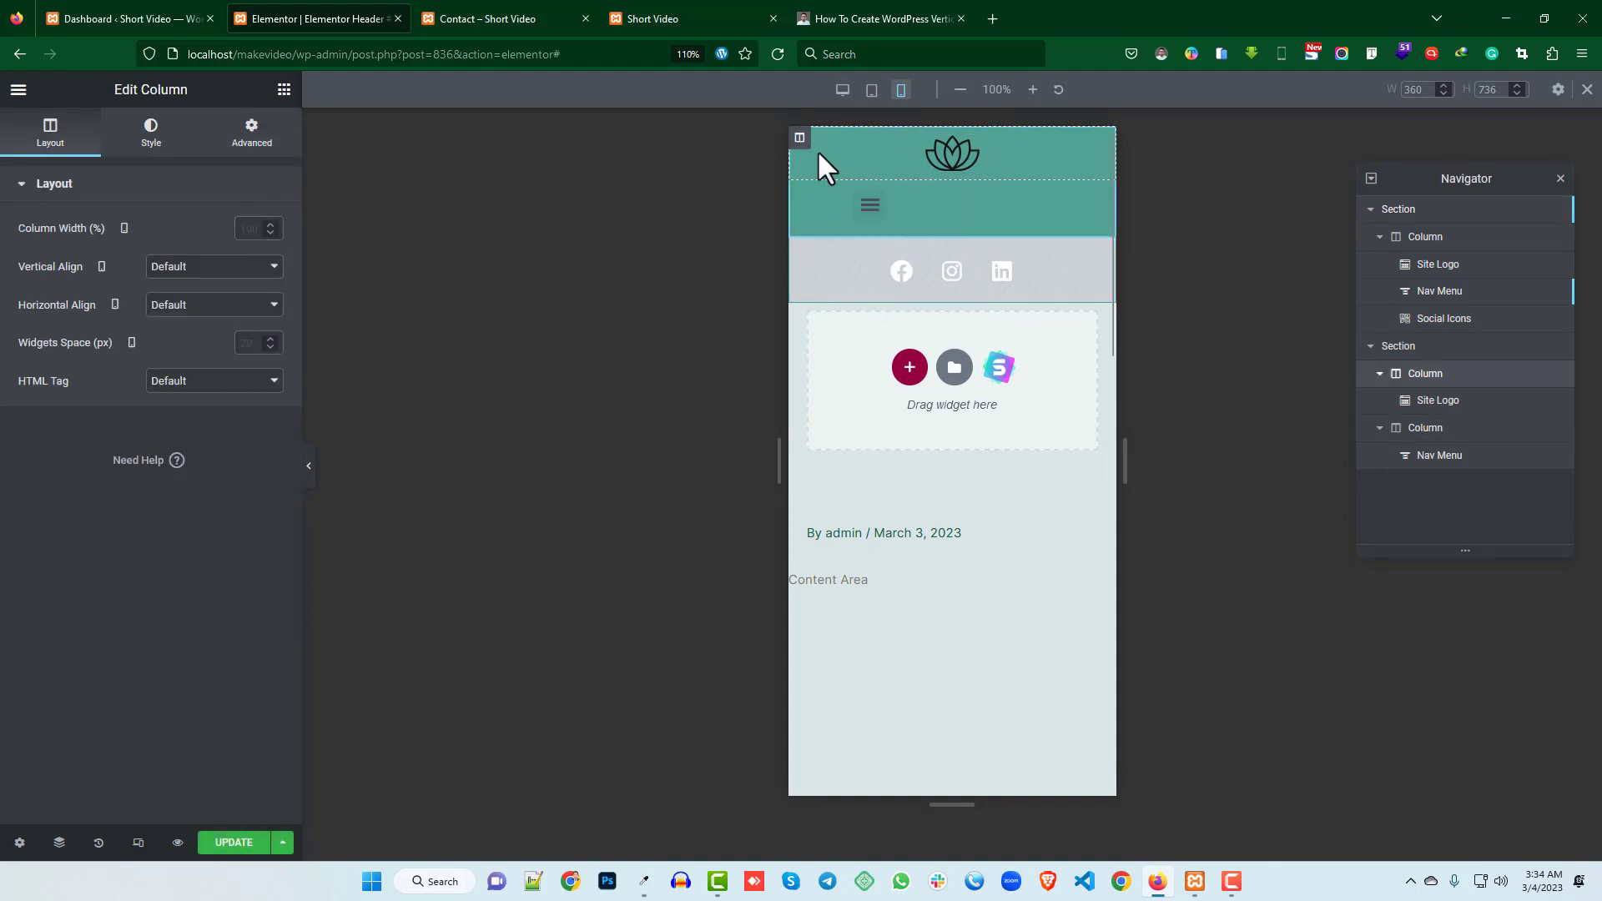
pyautogui.click(264, 220)
pyautogui.write('50')
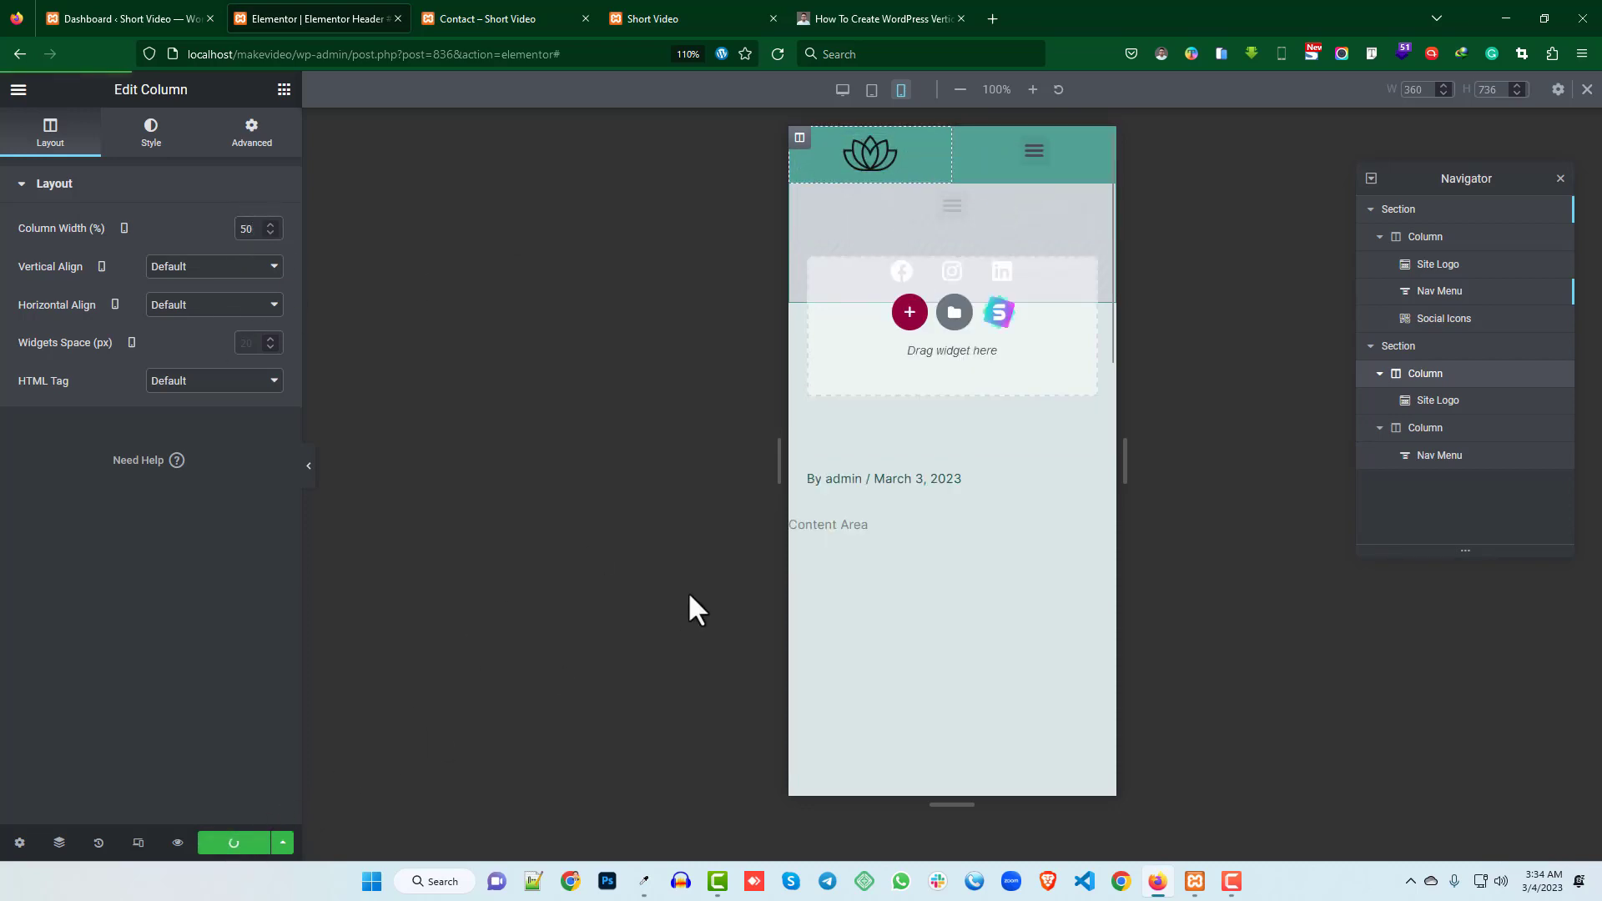
# - Reload the Contact page and widen its responsive preview to about 1511 px to check the header at desktop size
pyautogui.click(698, 13)
pyautogui.click(774, 54)
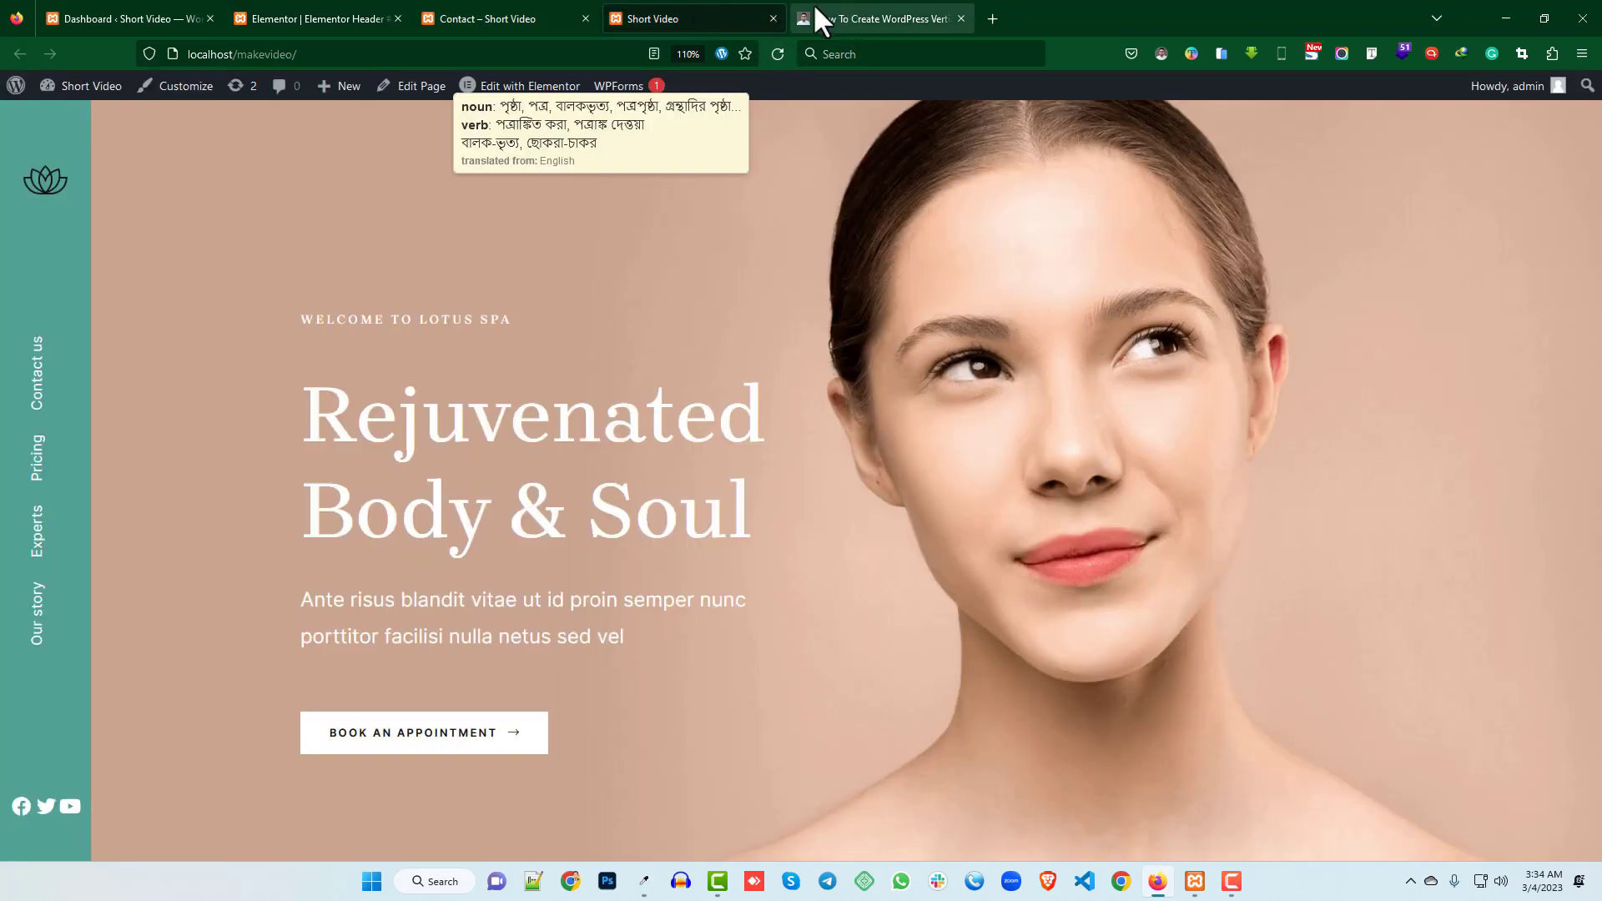
pyautogui.click(542, 16)
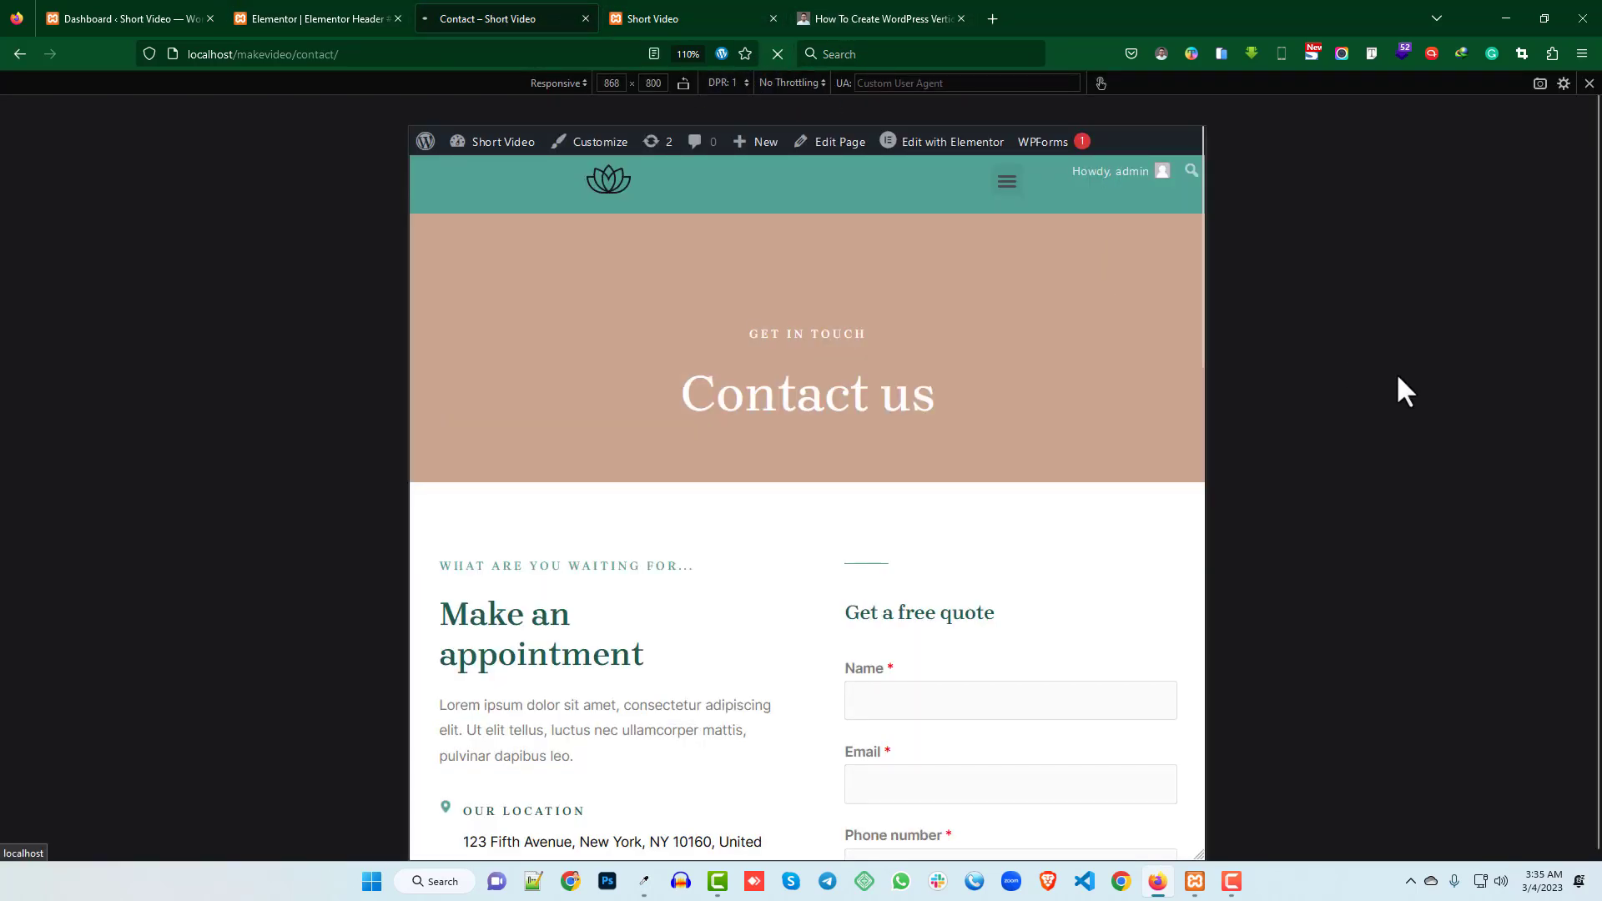
pyautogui.moveTo(1207, 351); pyautogui.dragTo(1515, 358)
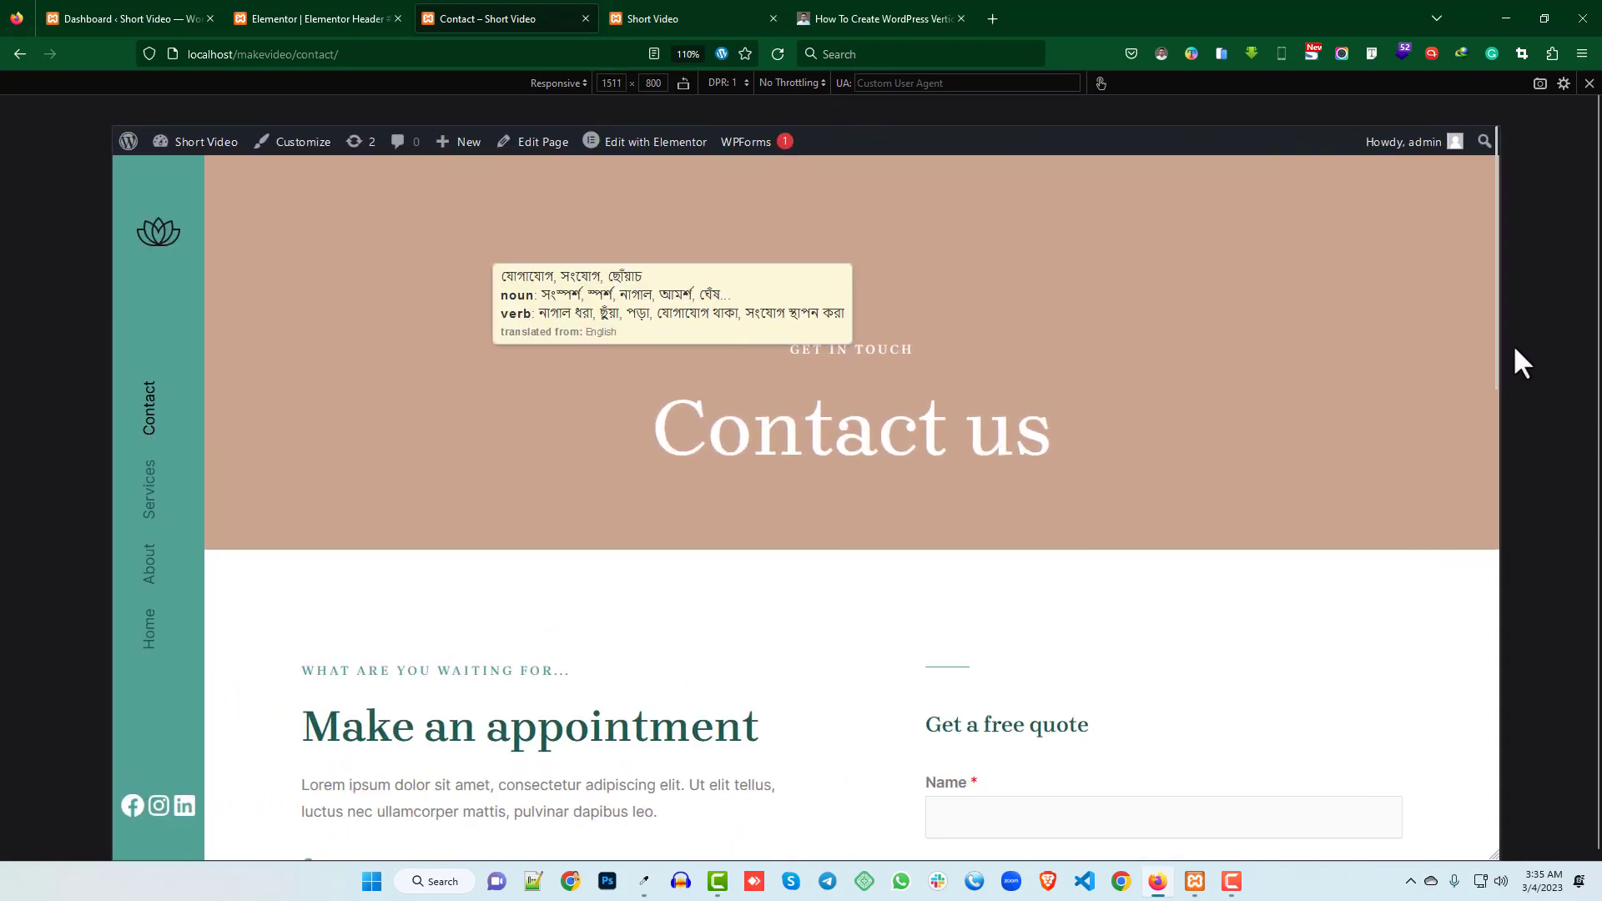
pyautogui.scroll(-12, 584, 455)
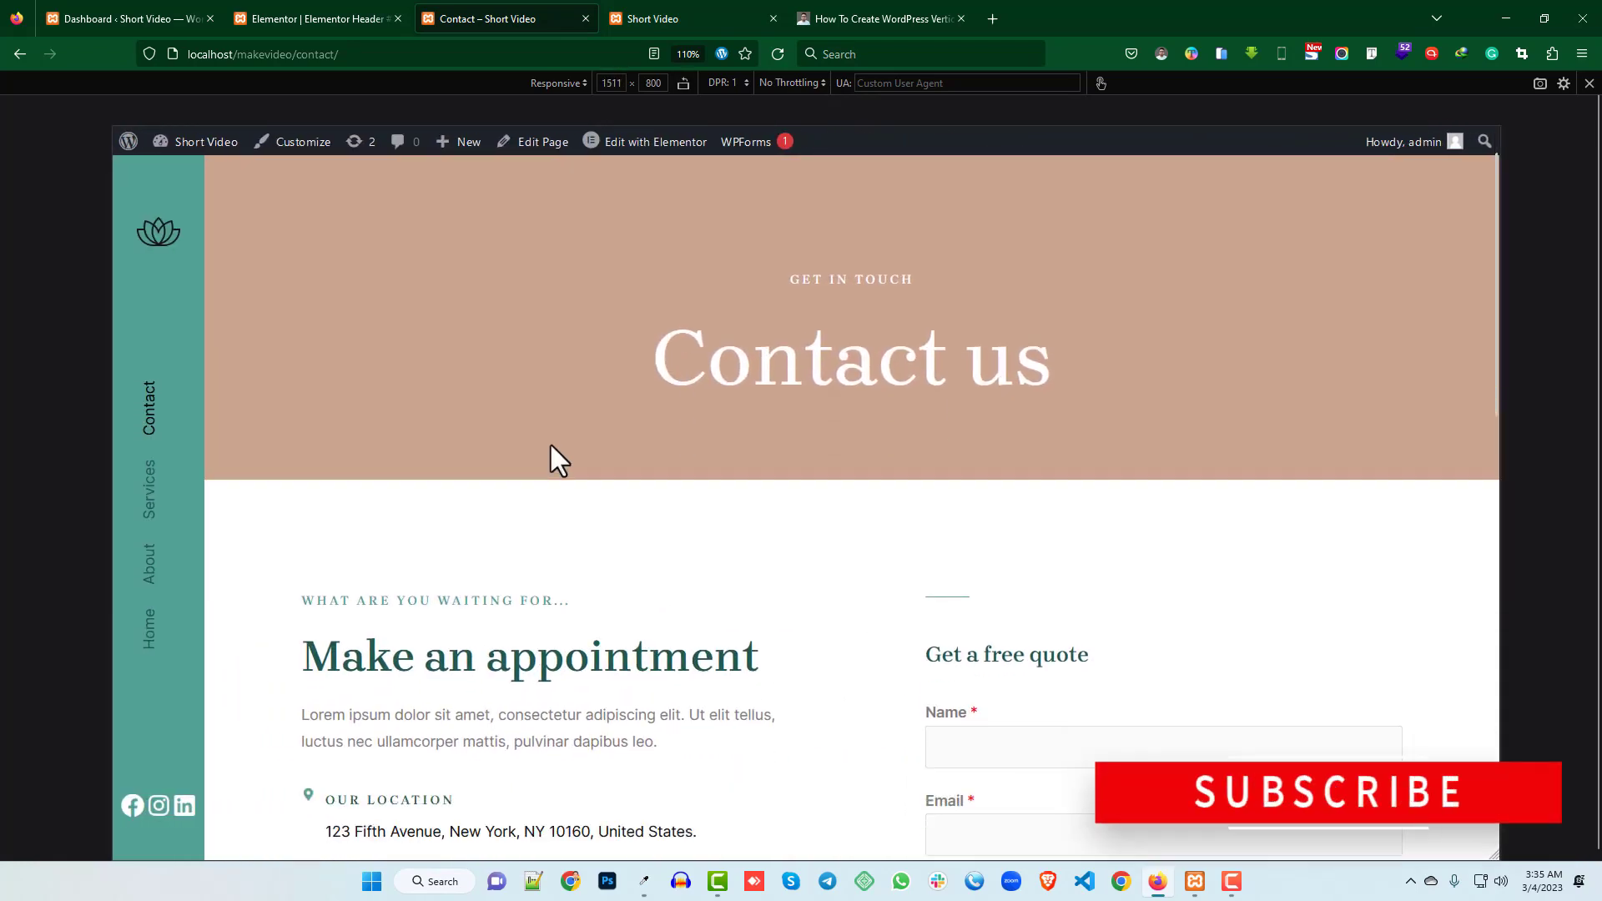